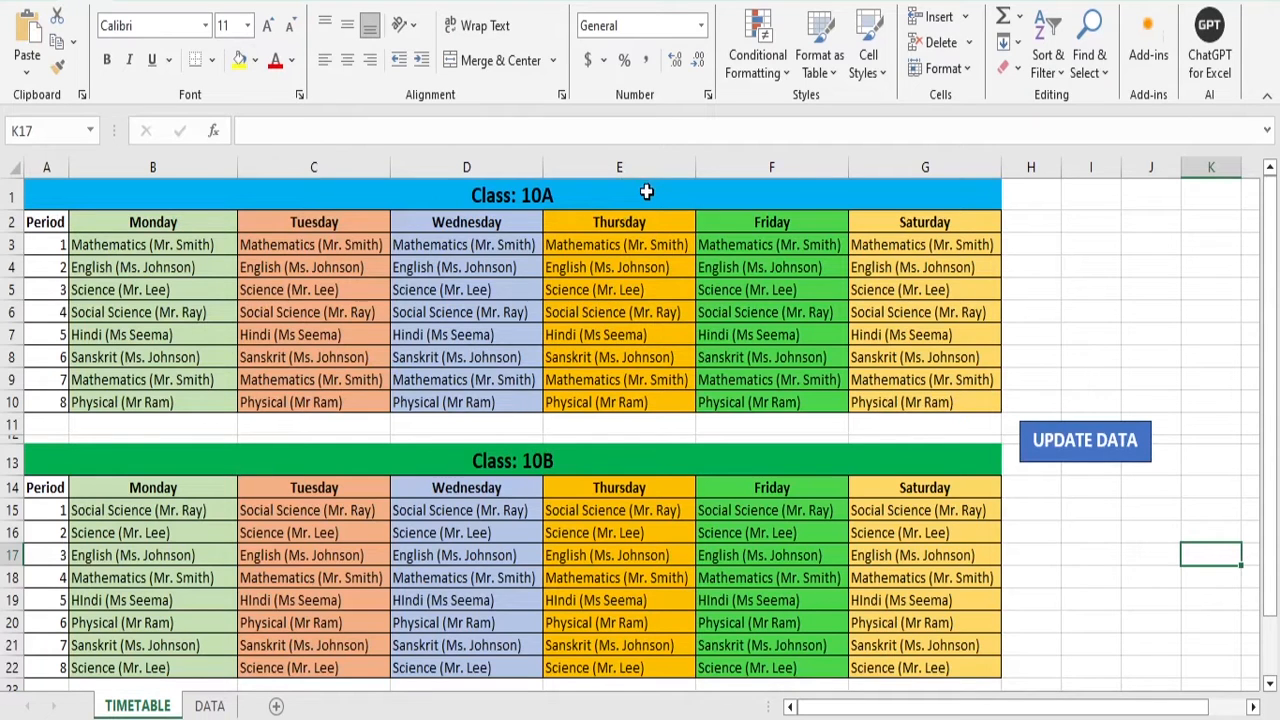
On the DATA sheet, set the availability for class 10A's Monday period 1 Mathematics entry to N
left_click(166, 245)
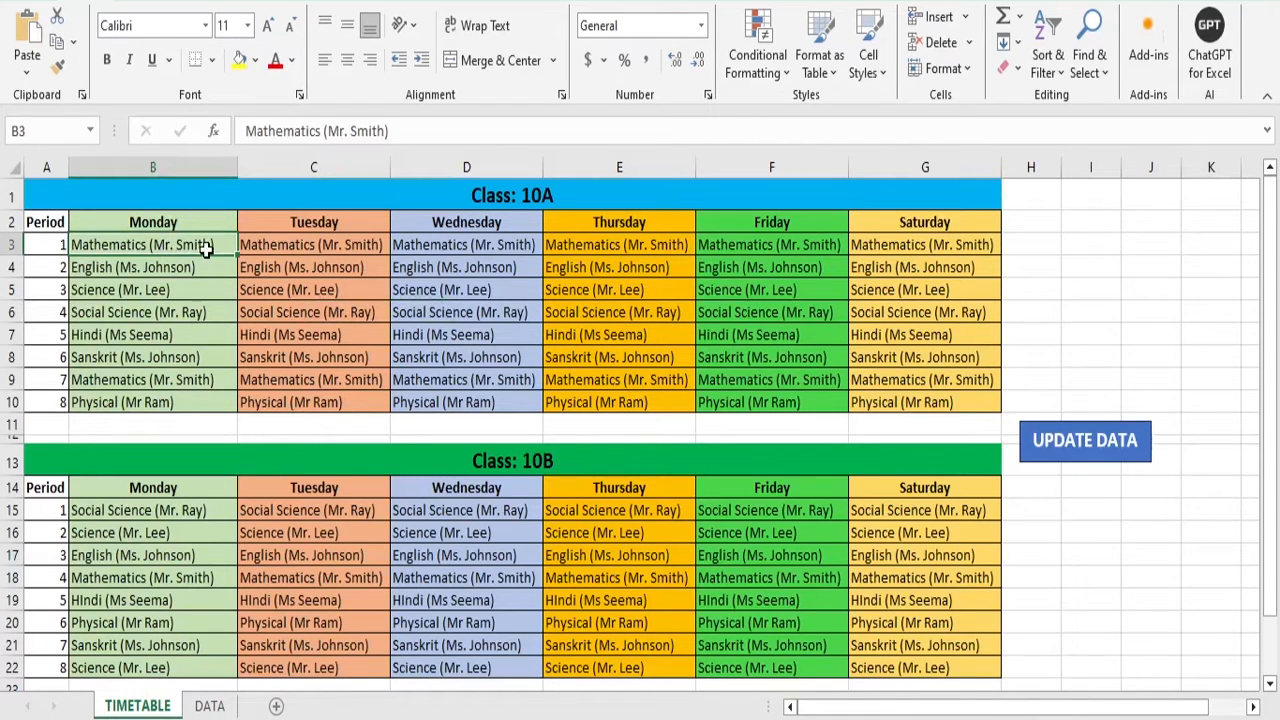
left_click(210, 706)
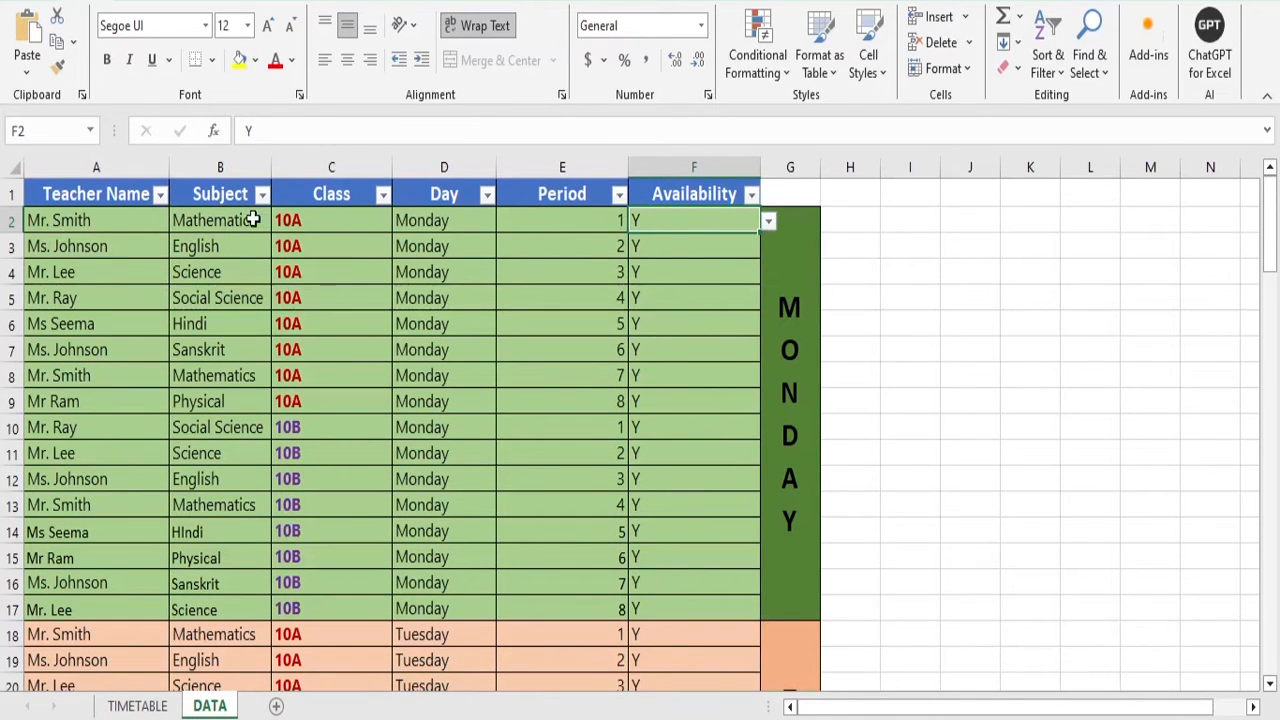
left_click(769, 222)
left_click(648, 260)
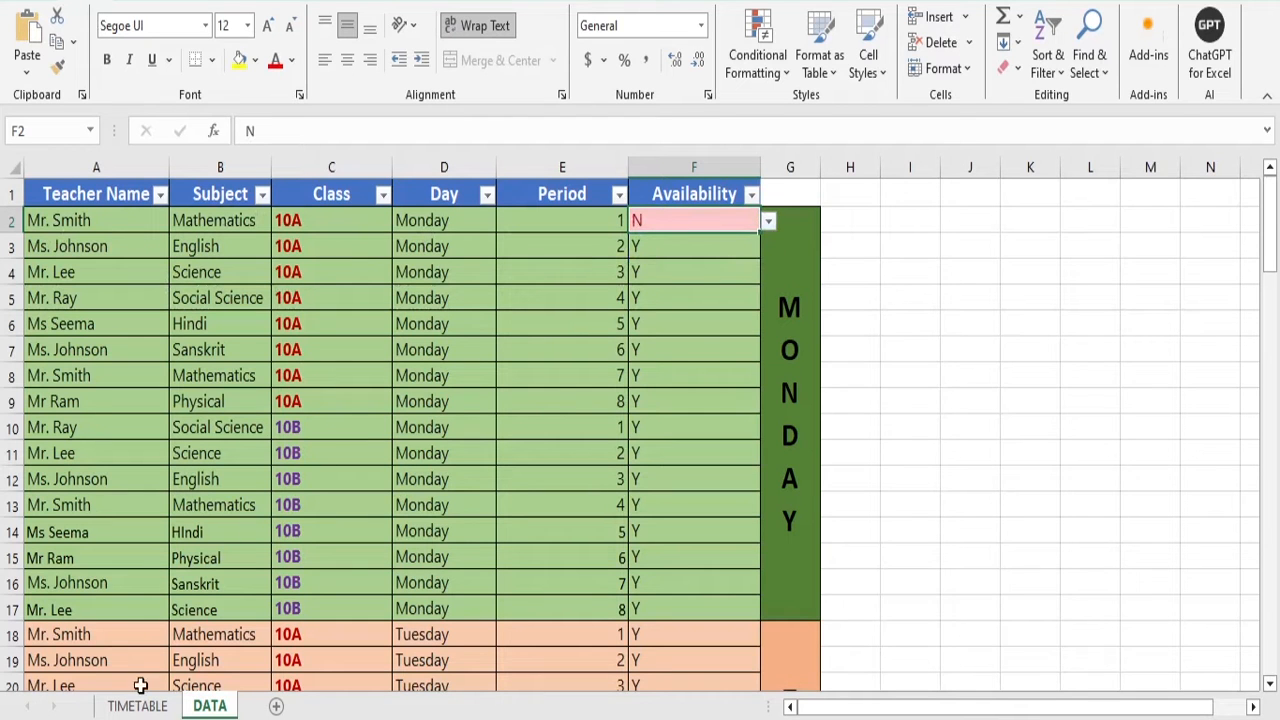
Add a new entry in row 98 below the Saturday data with the replacement teacher's name and the subject Hindi
scroll(657, 509, "down", 11)
scroll(595, 567, "down", 18)
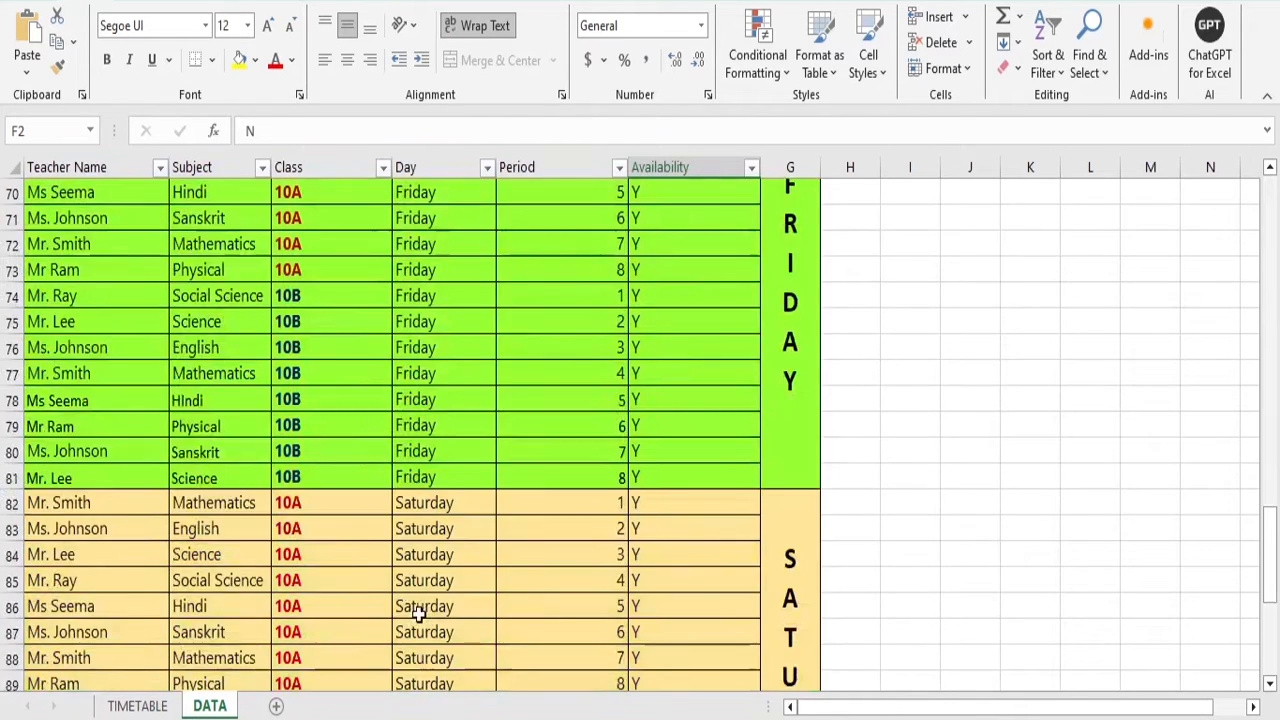
left_click(93, 452)
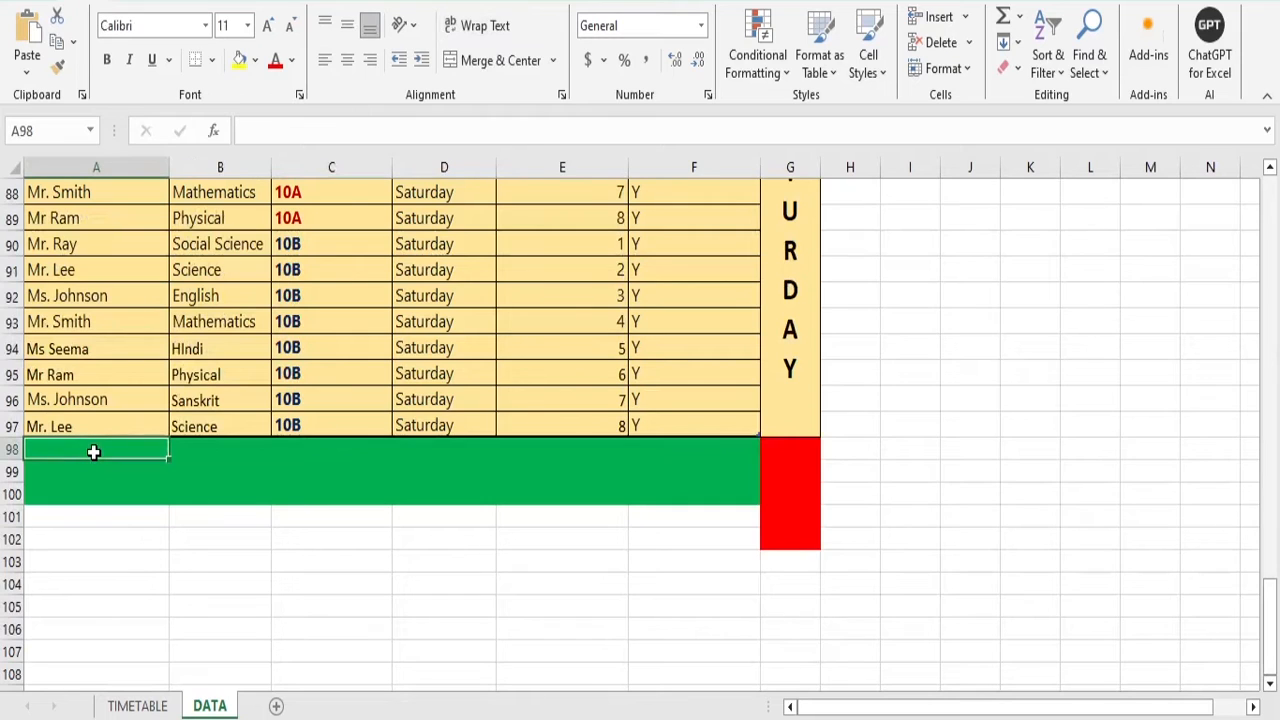
type("Mr")
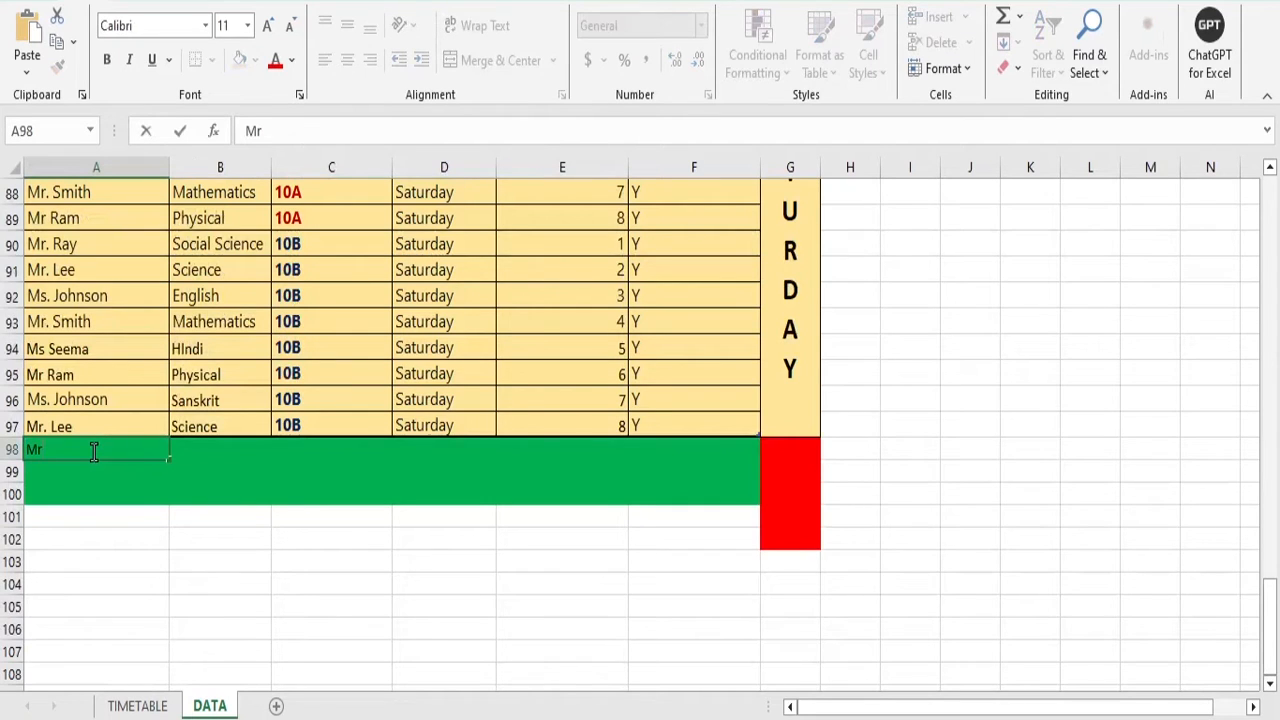
type(" Vishal")
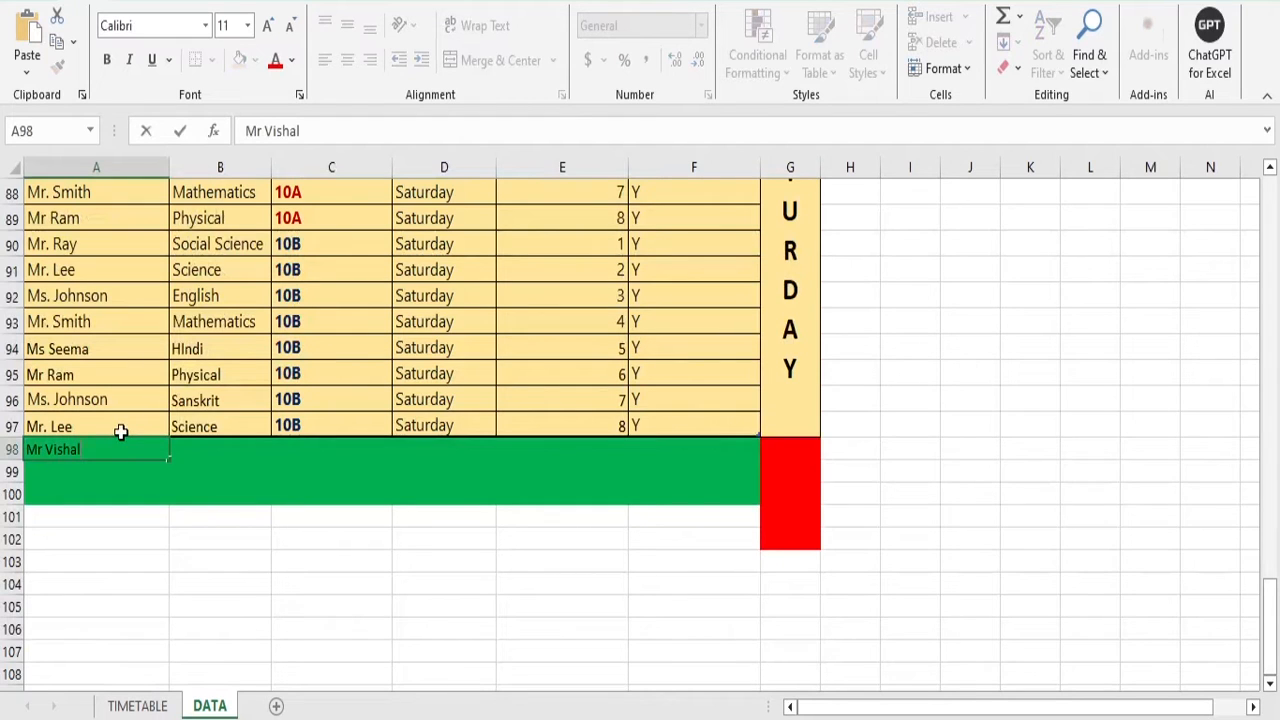
left_click(120, 428)
left_click(228, 446)
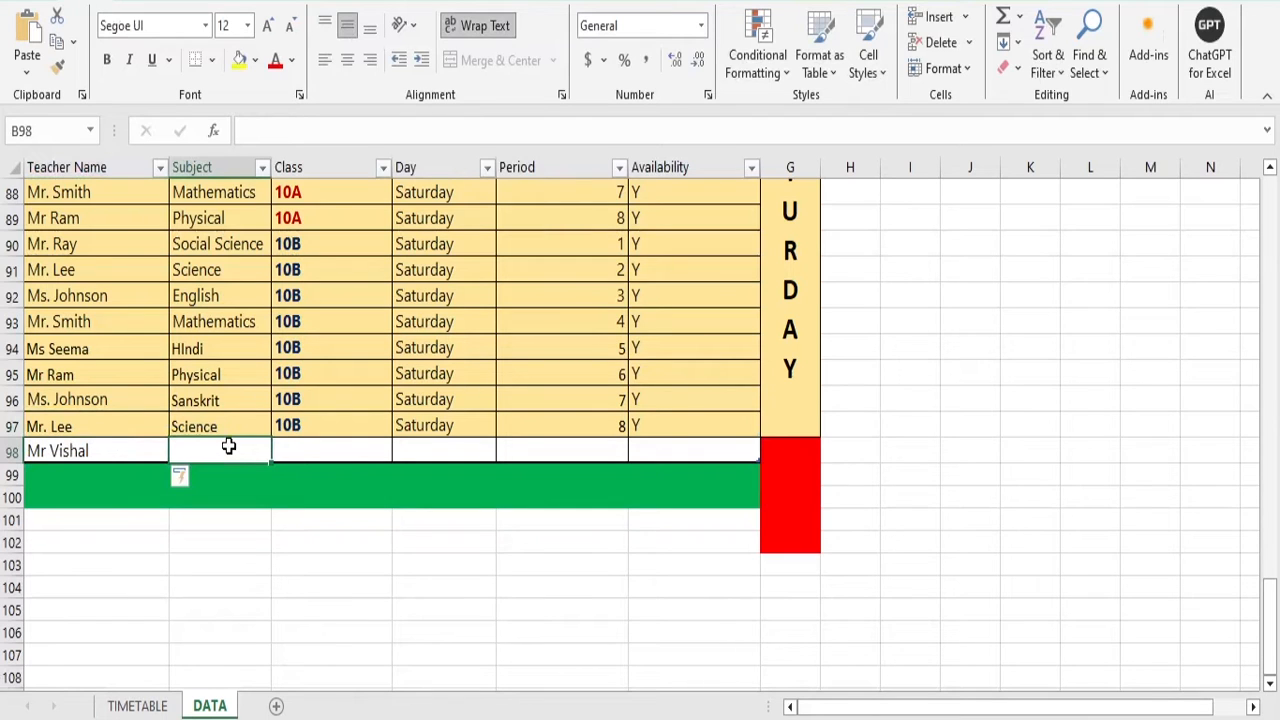
type("Hindi")
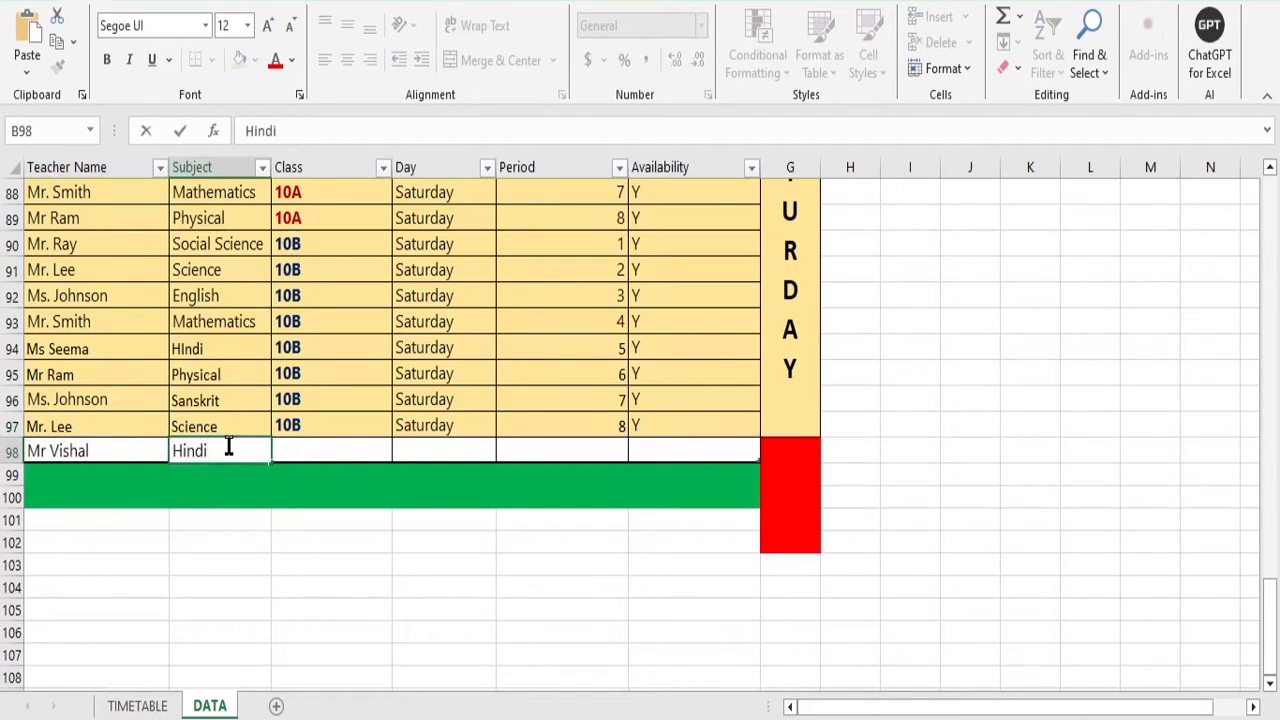
Set the class to 10A and the day to Monday for the new Hindi entry in row 98
left_click(327, 447)
left_click(401, 453)
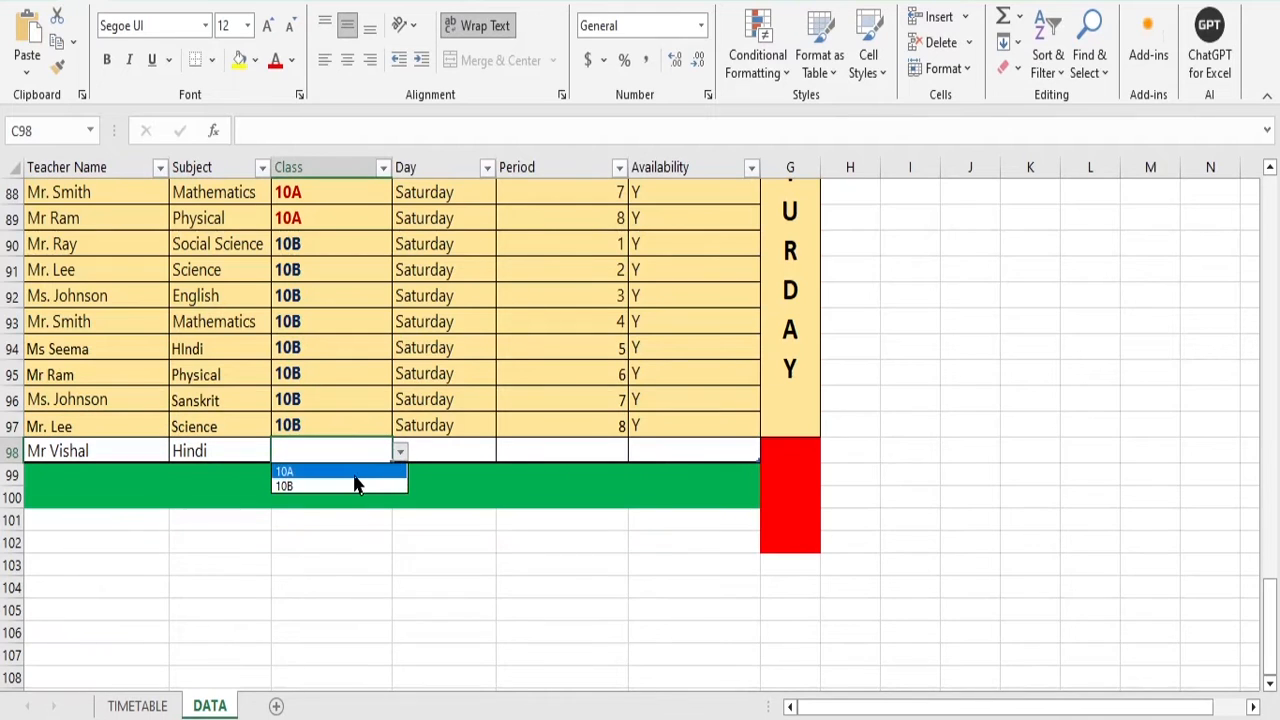
left_click(360, 466)
left_click(446, 448)
left_click(504, 453)
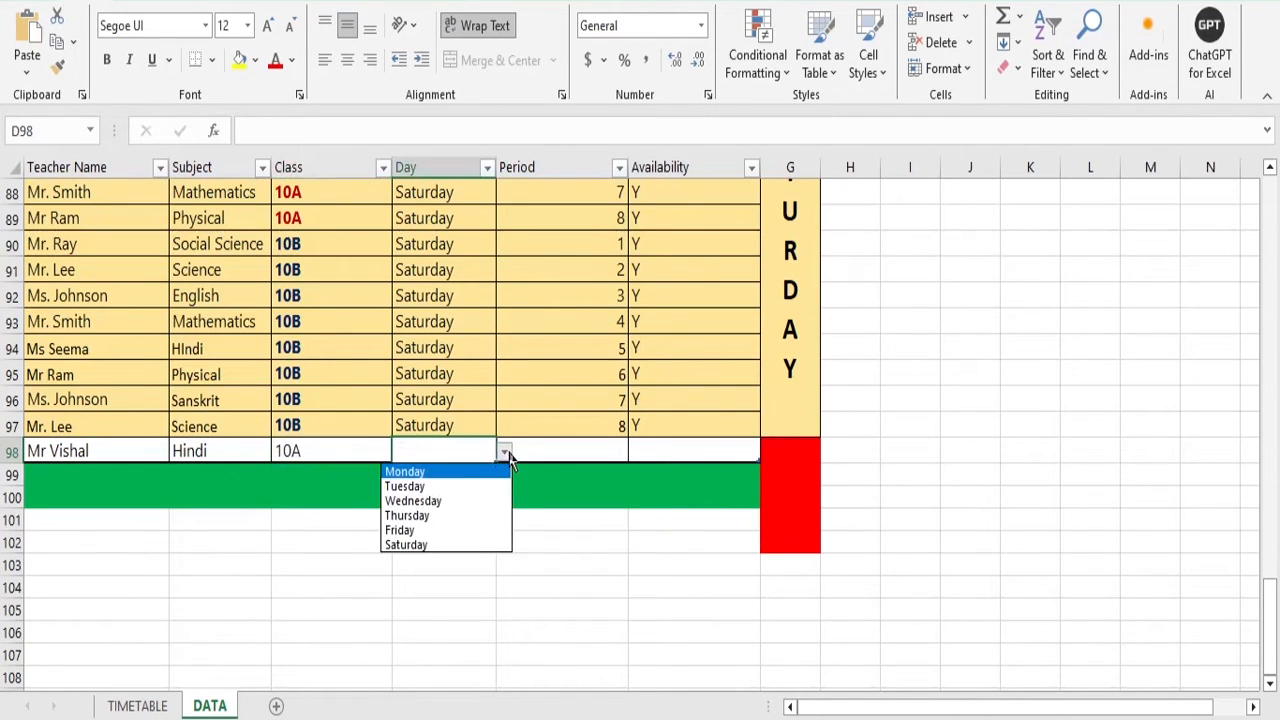
key("Escape")
type("Monday")
Set the period to 1 and the availability to Y for the new Hindi entry in row 98
left_click(592, 451)
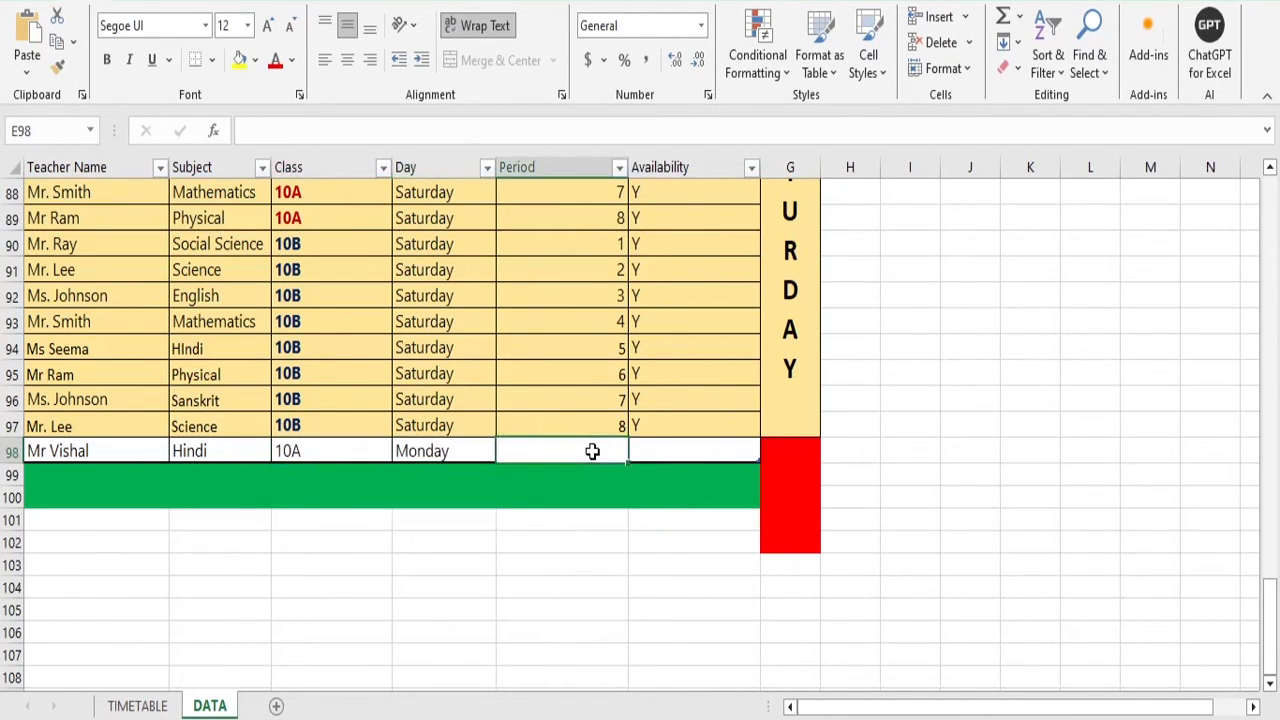
type("1")
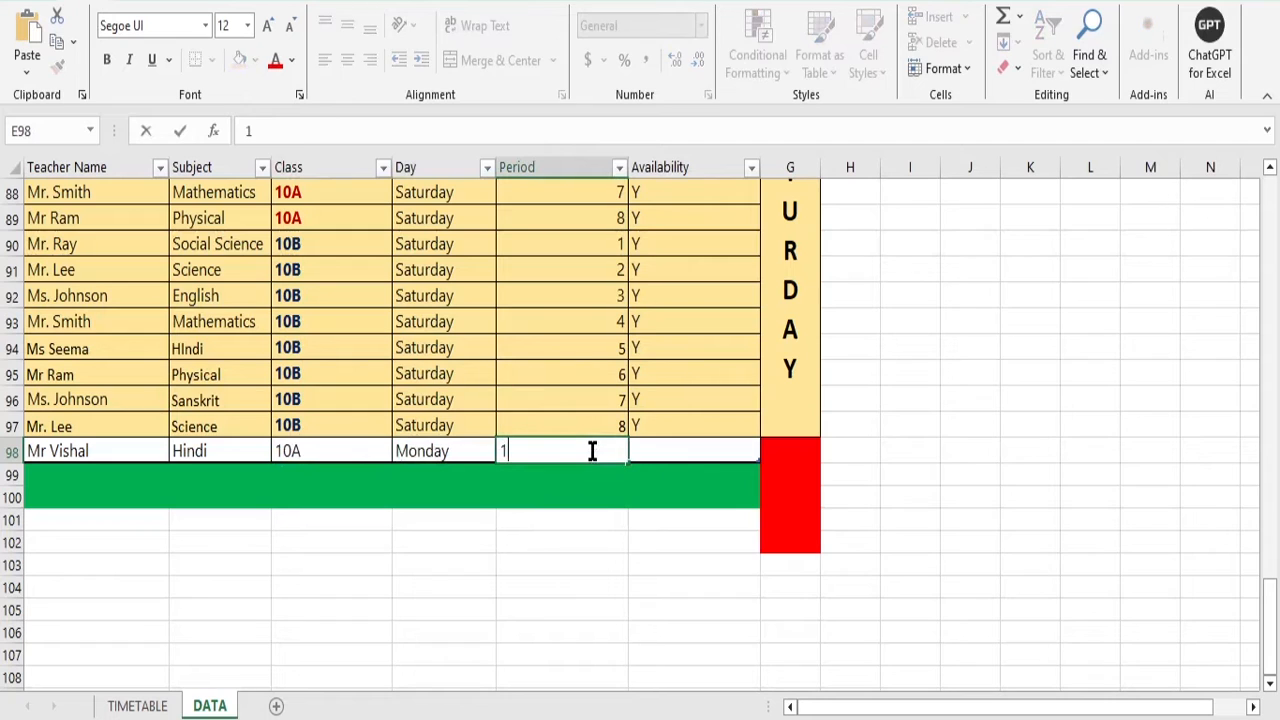
left_click(694, 452)
left_click(767, 455)
left_click(704, 470)
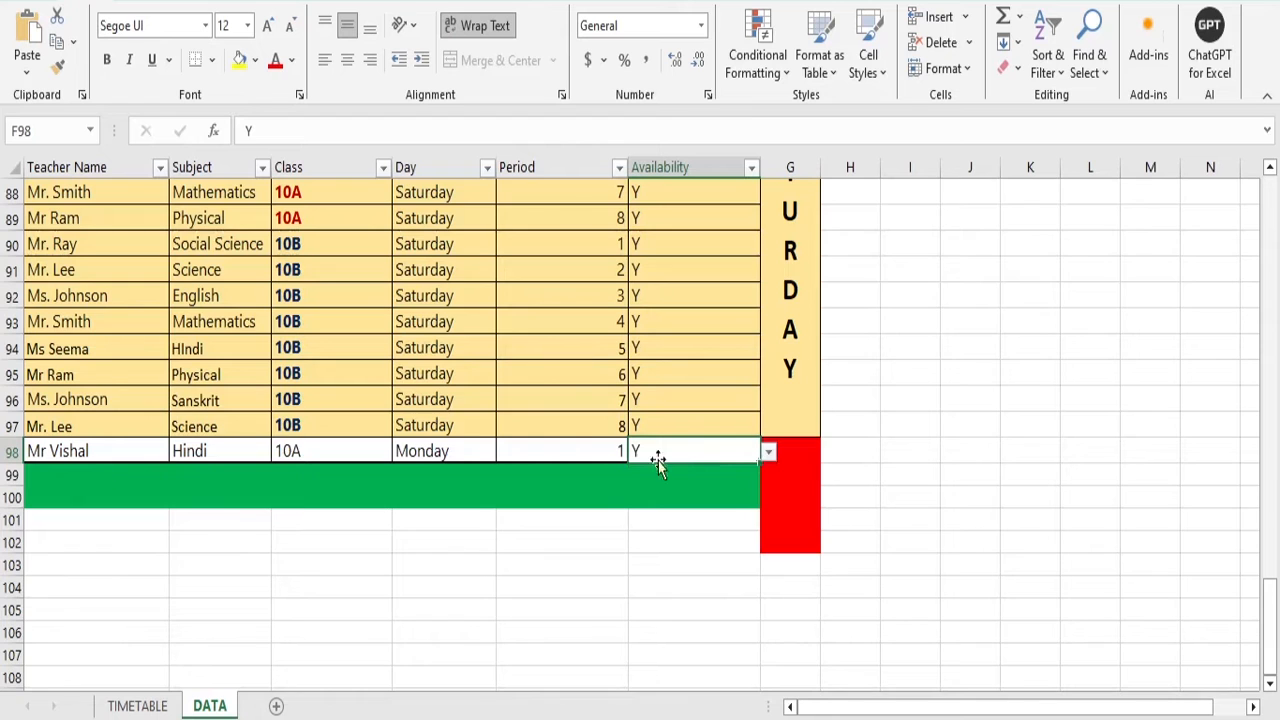
Update the TIMETABLE sheet with the changed teacher data
scroll(741, 467, "up", 3)
scroll(741, 467, "up", 20)
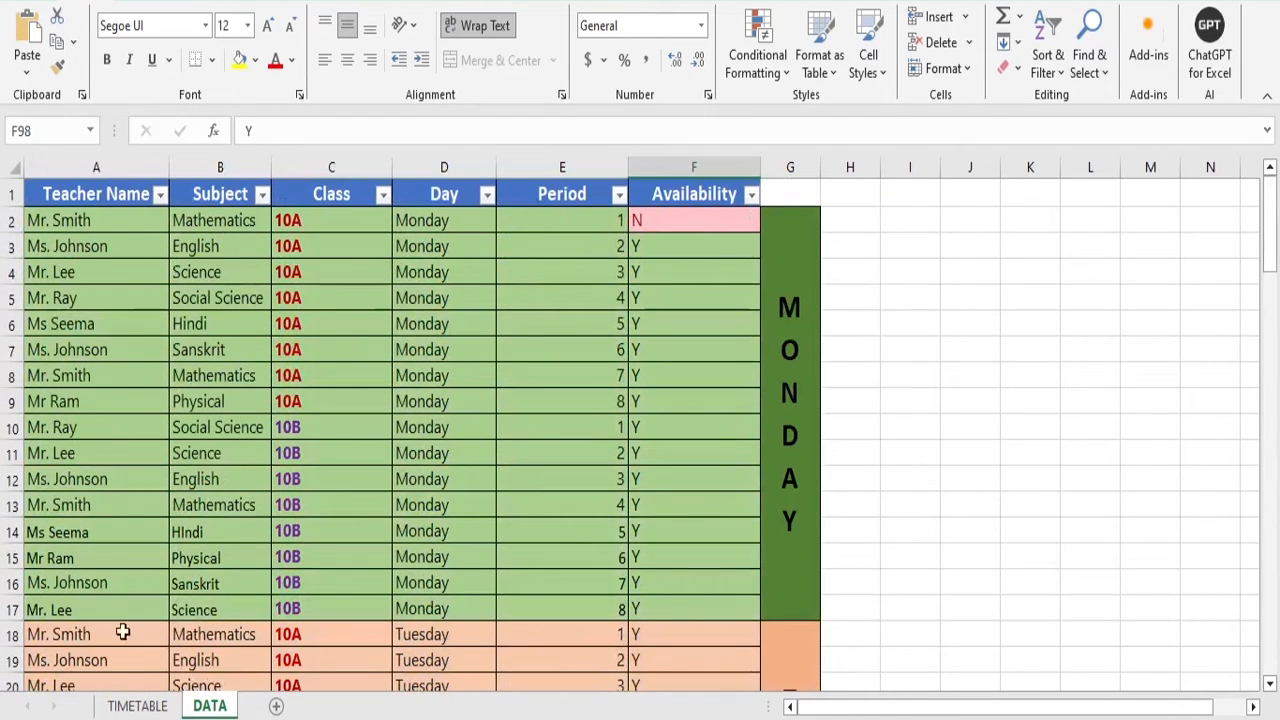
left_click(137, 706)
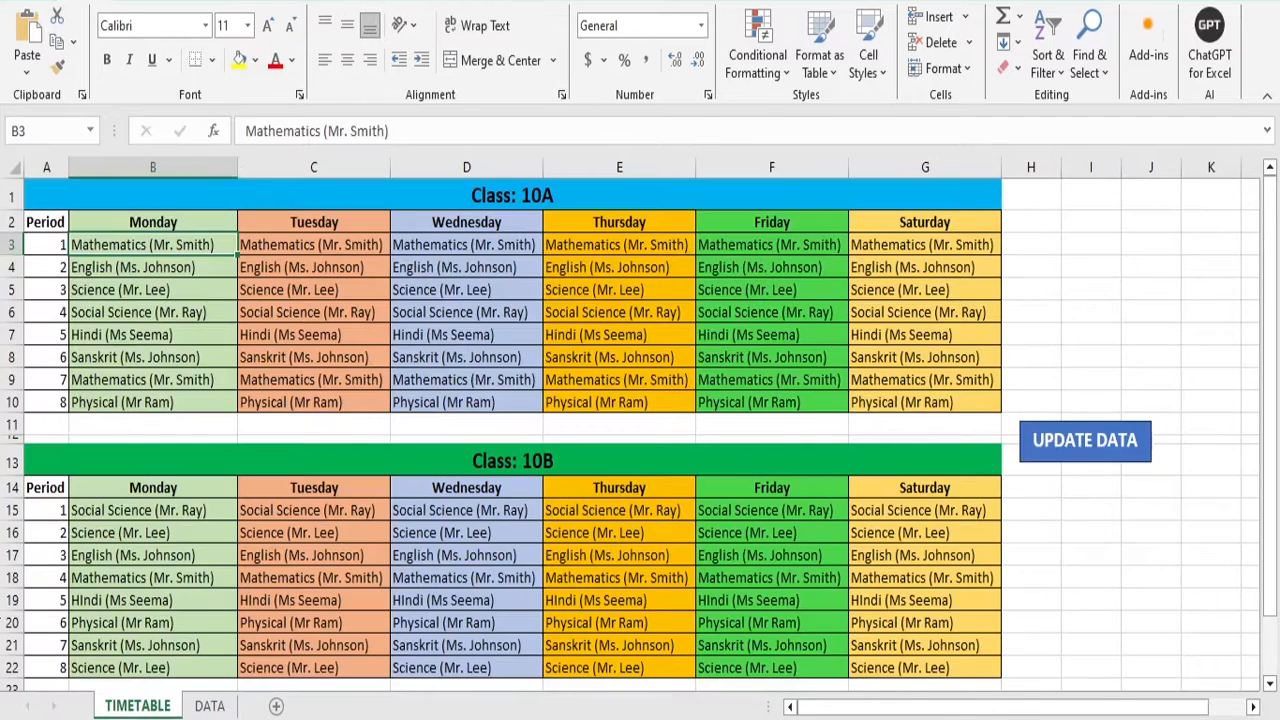
left_click(1143, 453)
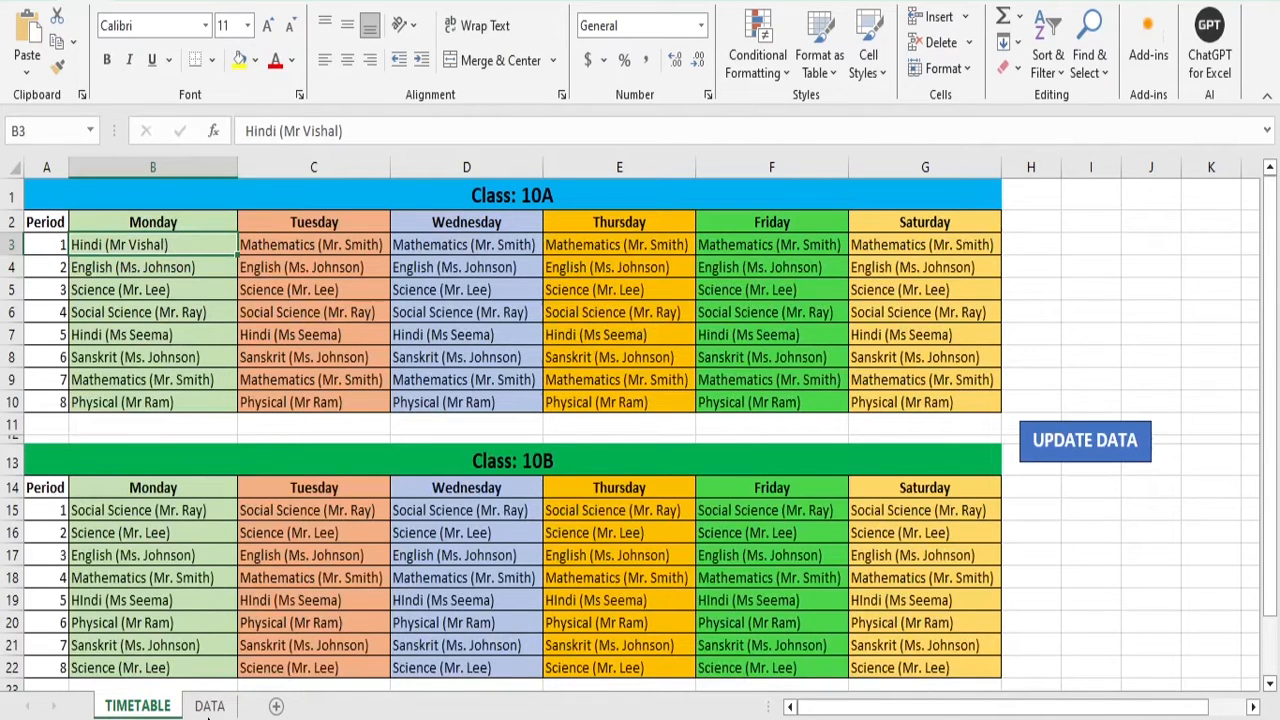
left_click(209, 706)
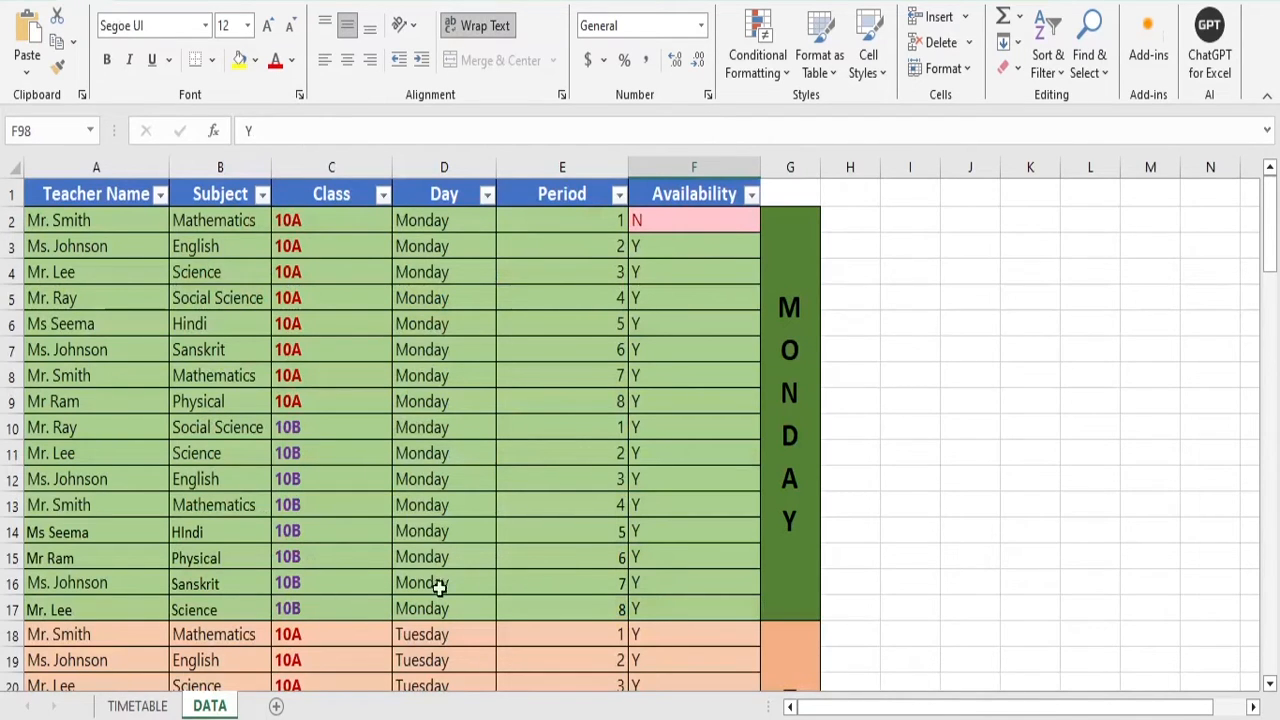
scroll(502, 606, "down", 2)
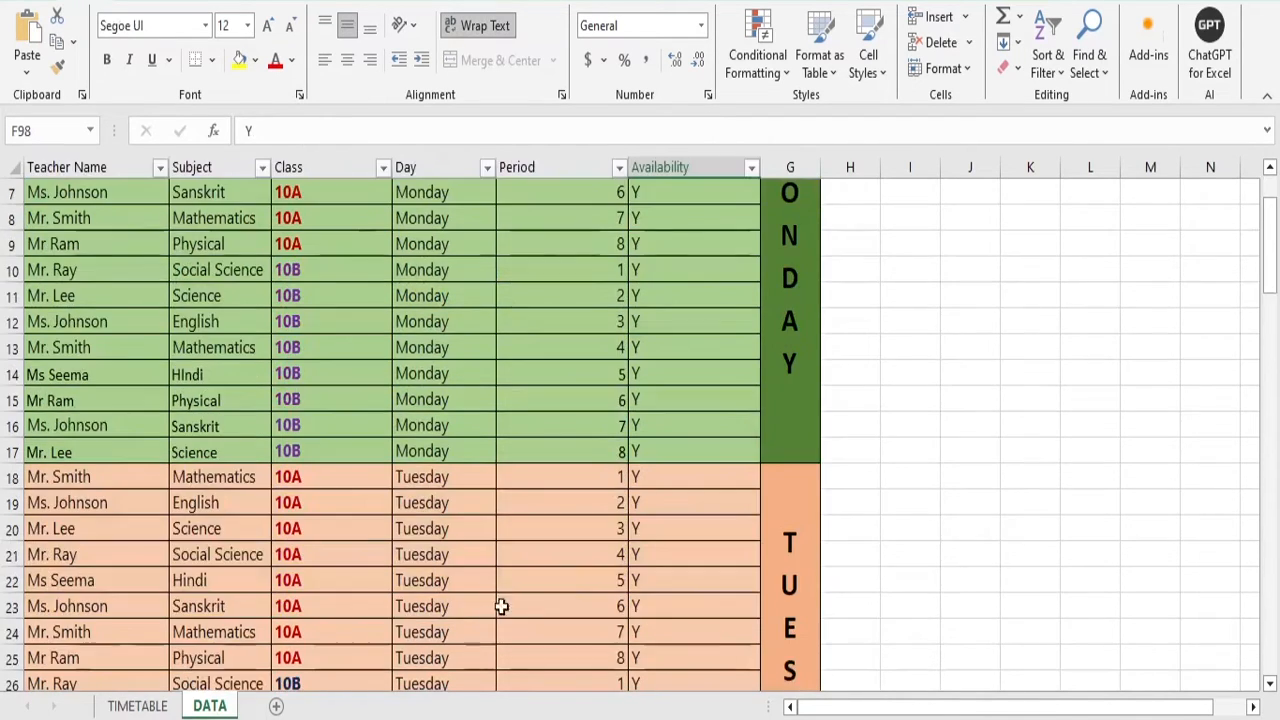
left_click(130, 706)
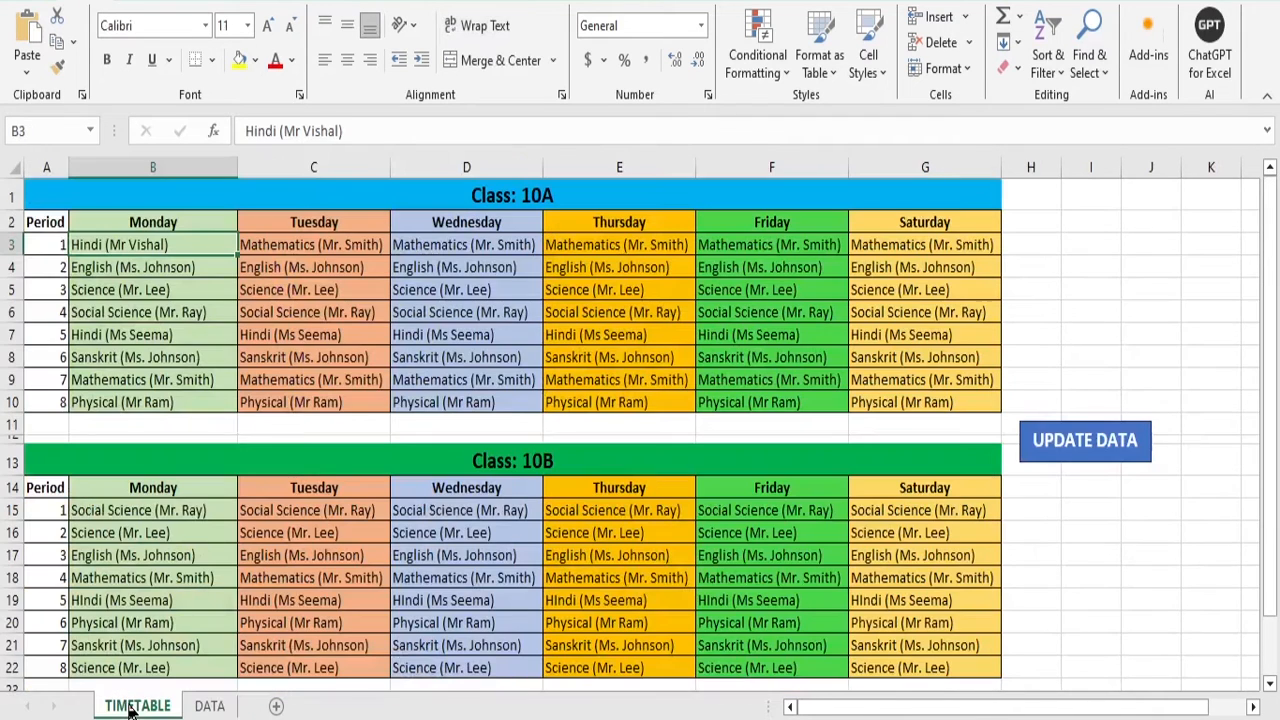
left_click(156, 561)
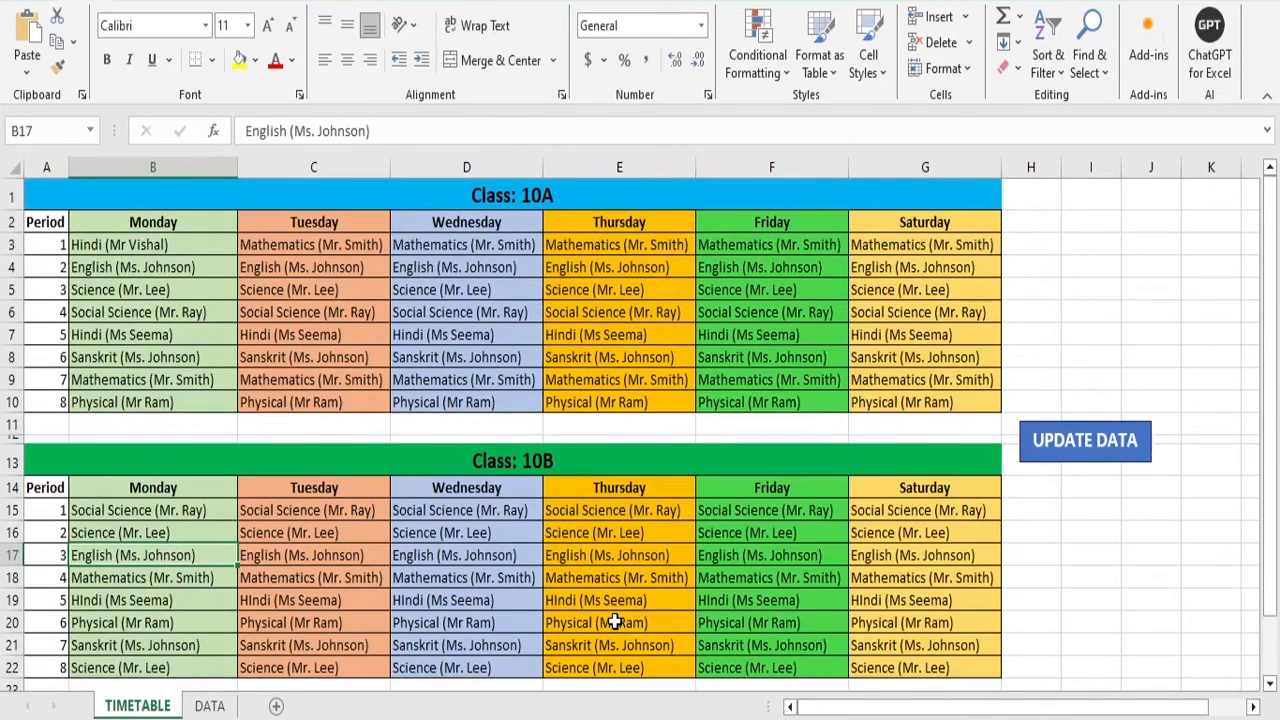
left_click(628, 402)
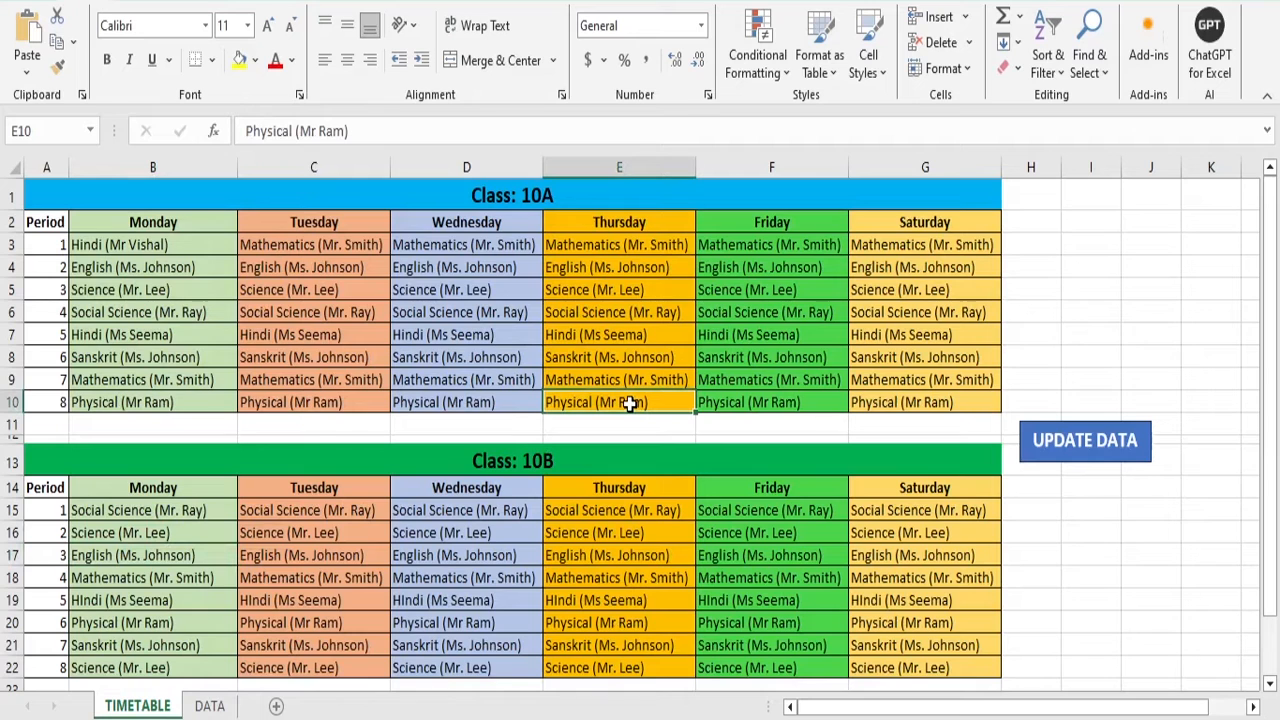
On the DATA sheet, set the availability for class 10A's Tuesday period 8 Physical entry to N
left_click(210, 706)
scroll(266, 374, "up", 2)
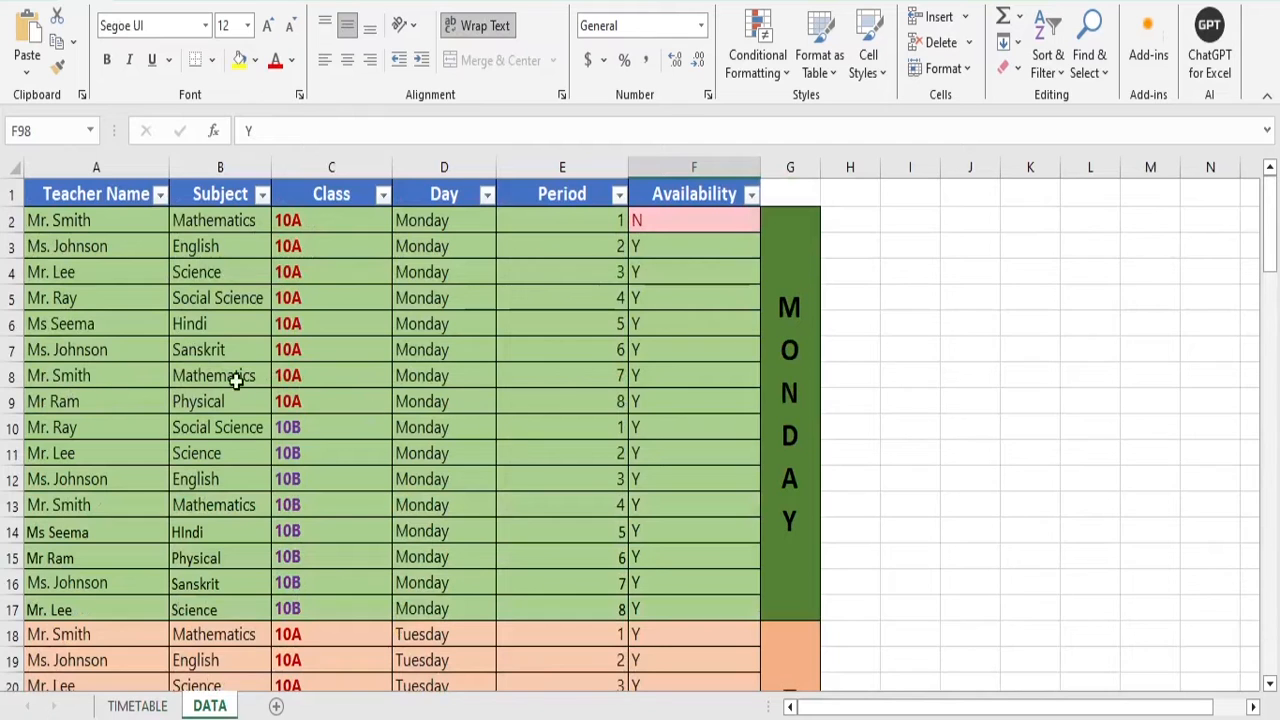
scroll(386, 583, "down", 4)
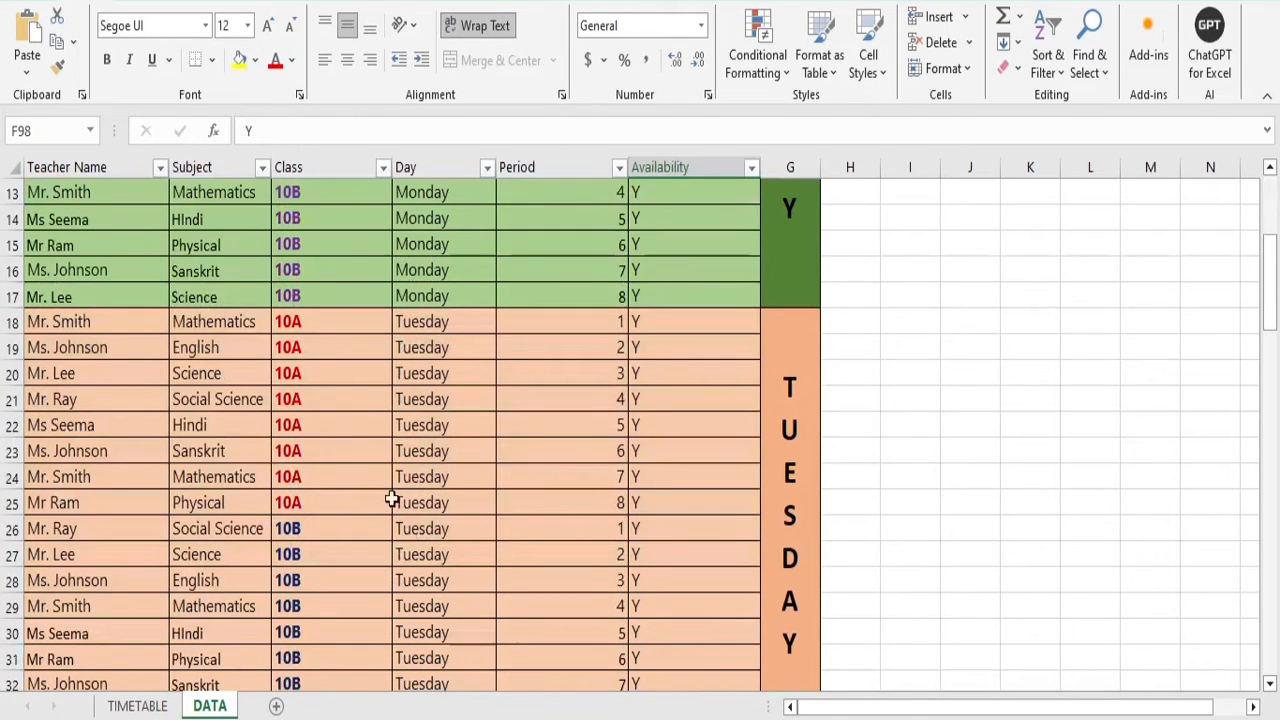
left_click(737, 505)
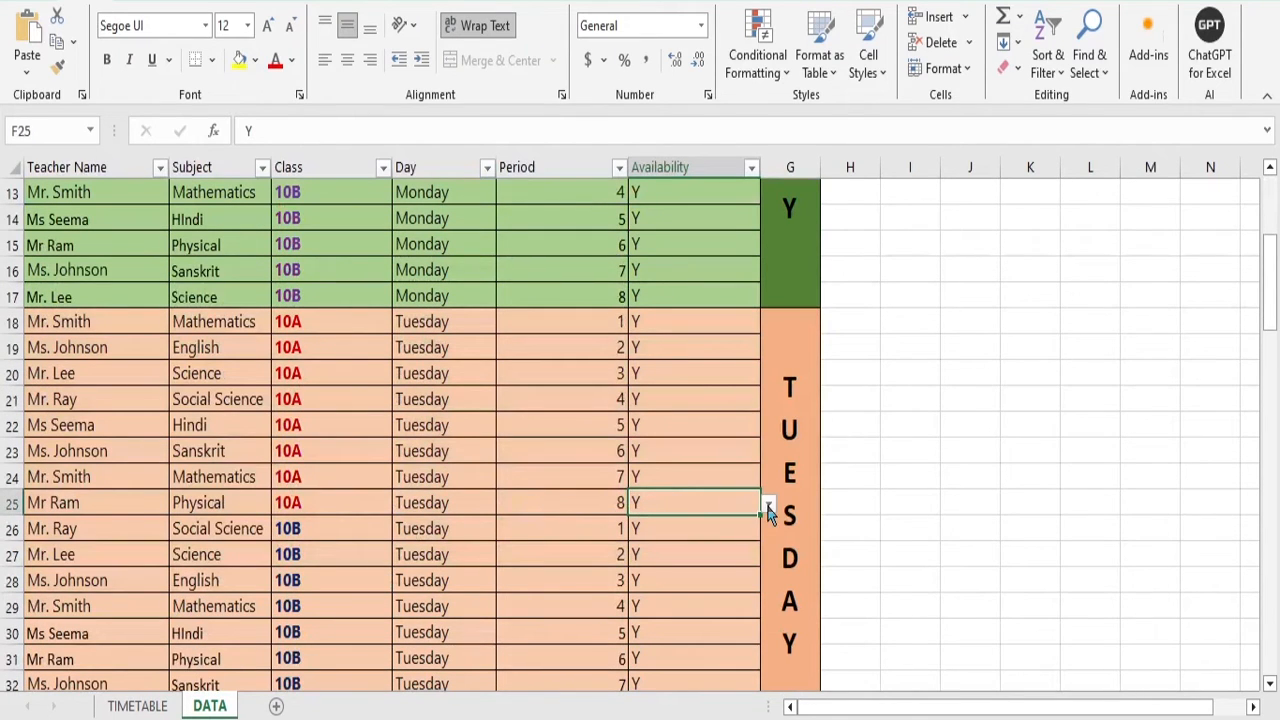
left_click(768, 504)
left_click(650, 538)
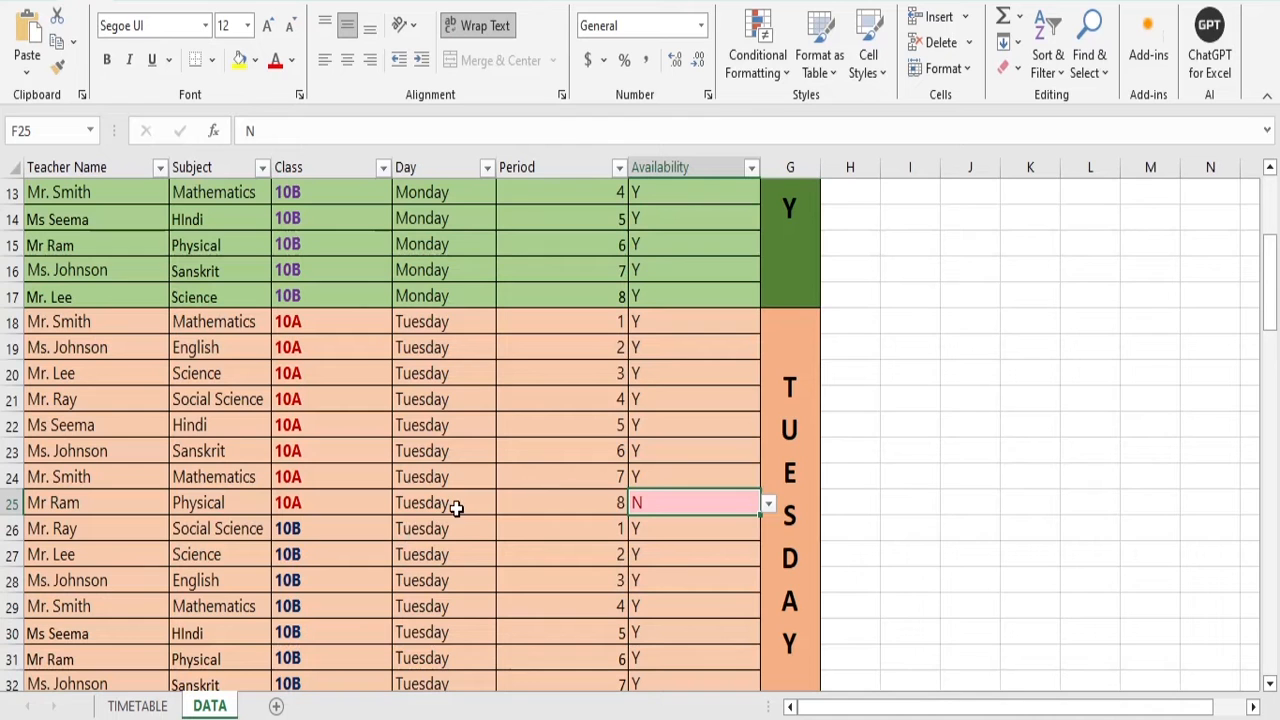
Set the availability for class 10A's Monday period 1 Mathematics entry back to Y
scroll(500, 549, "down", 17)
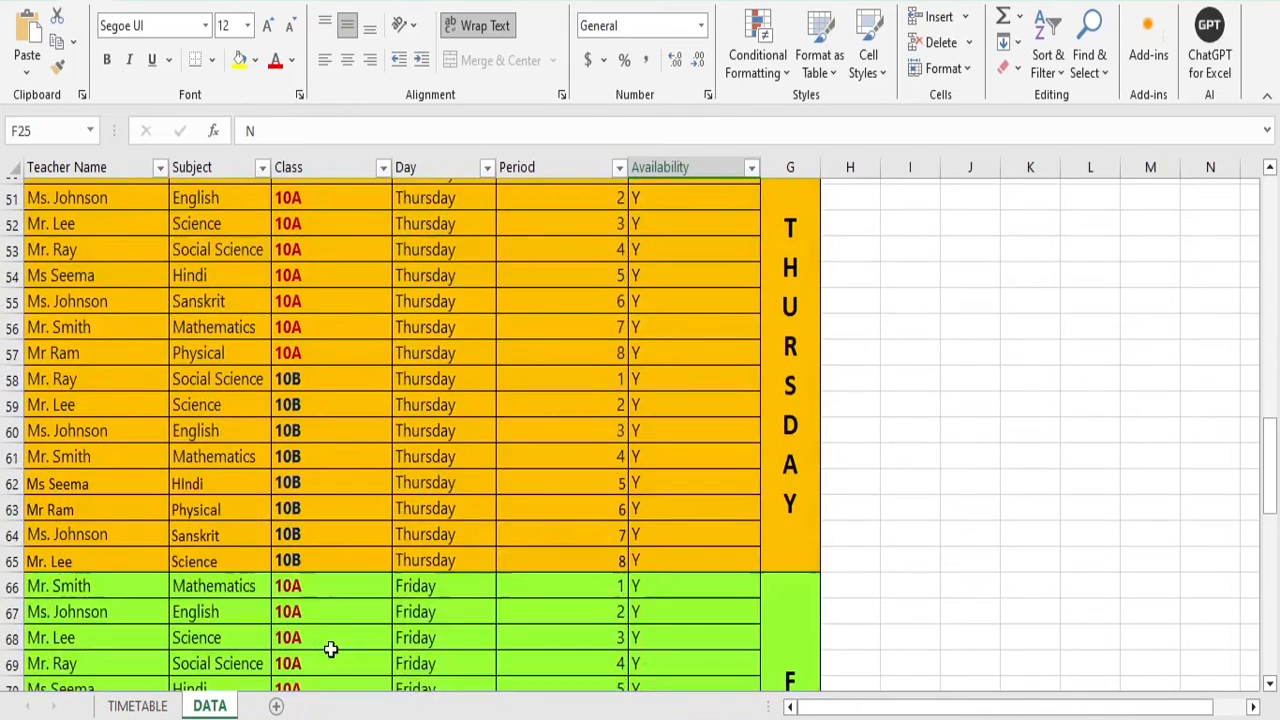
scroll(241, 643, "down", 6)
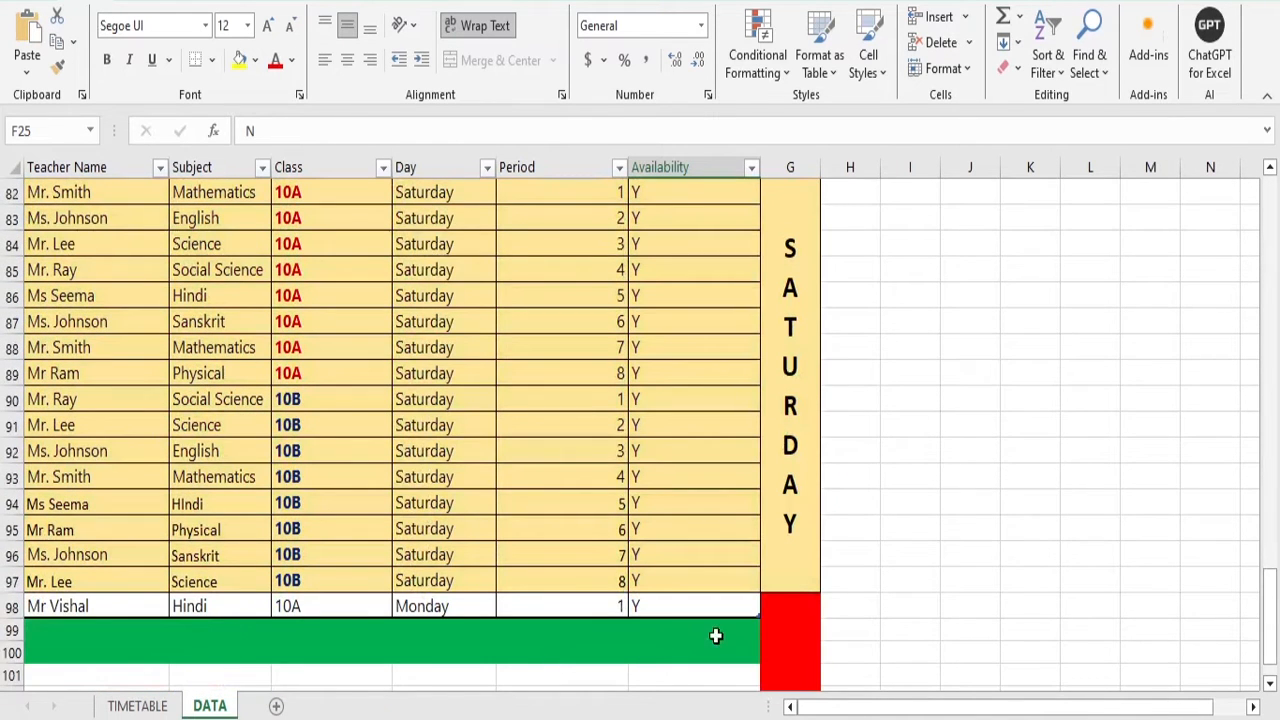
scroll(689, 606, "up", 20)
scroll(690, 608, "up", 7)
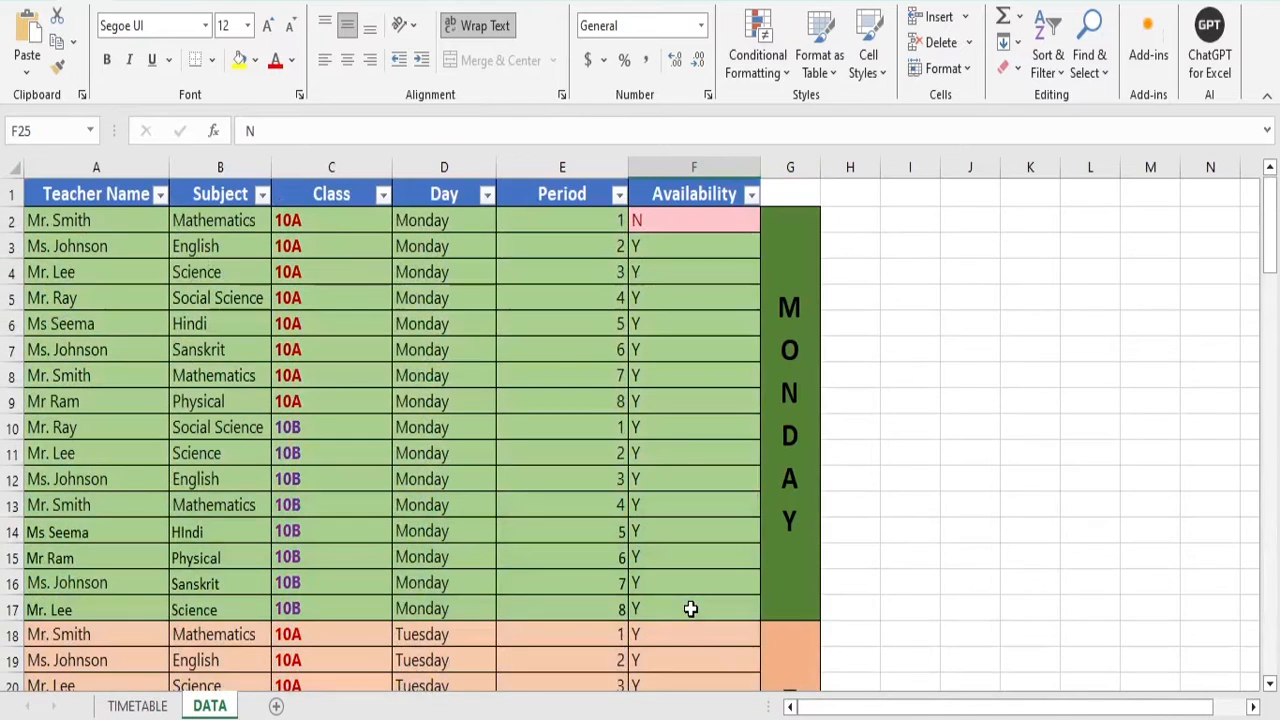
left_click(733, 223)
left_click(768, 230)
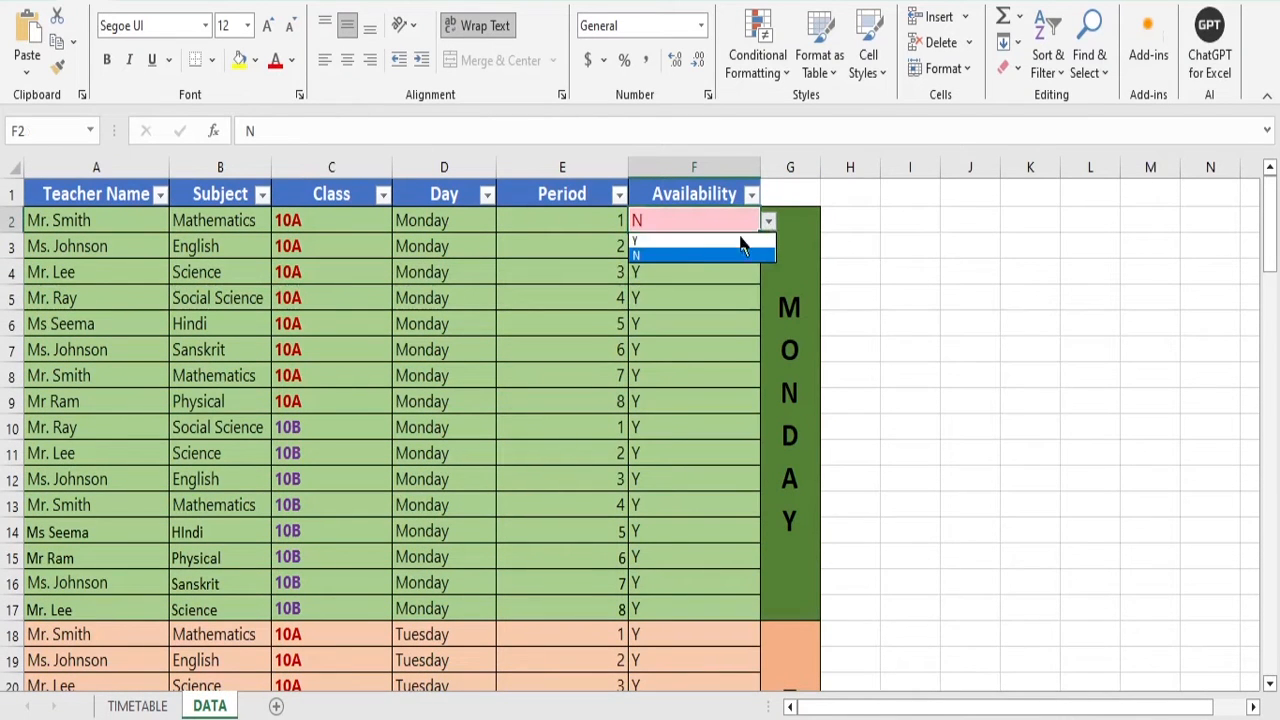
left_click(765, 252)
Set the day to Tuesday and the period to 8 for class 10A's substitute Hindi entry in row 98
scroll(739, 520, "down", 4)
scroll(739, 520, "down", 4)
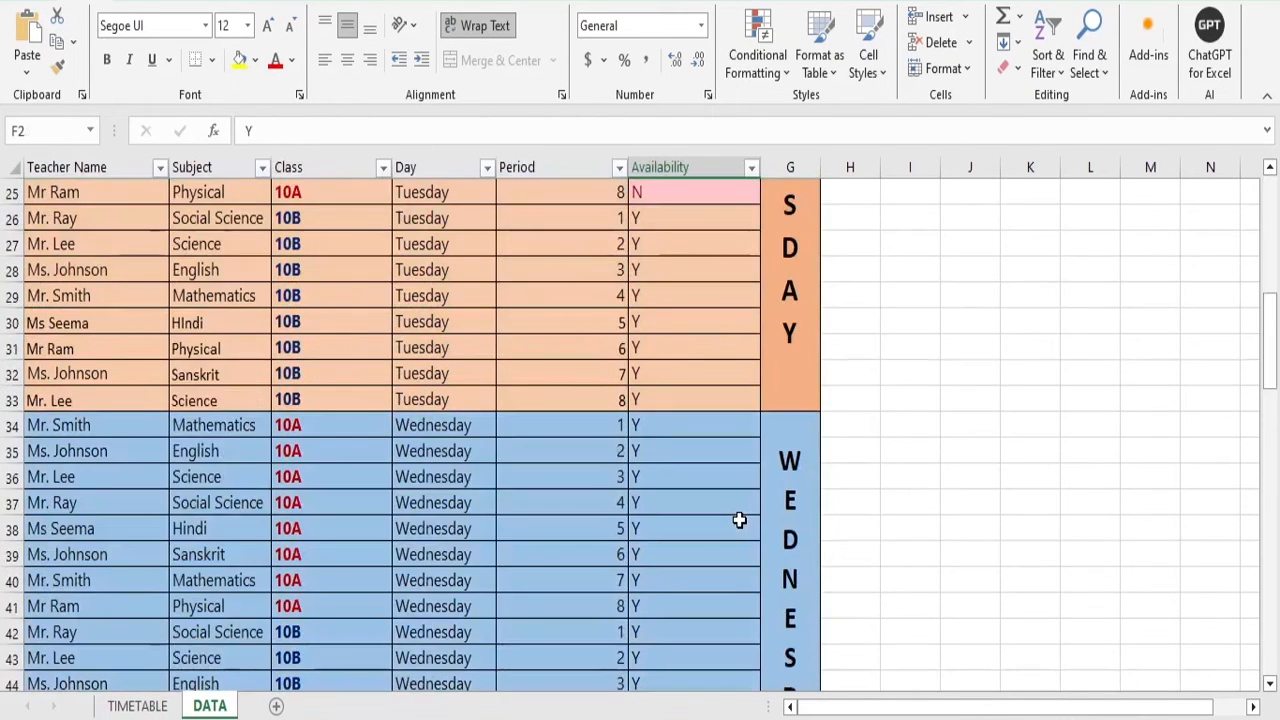
scroll(737, 520, "up", 1)
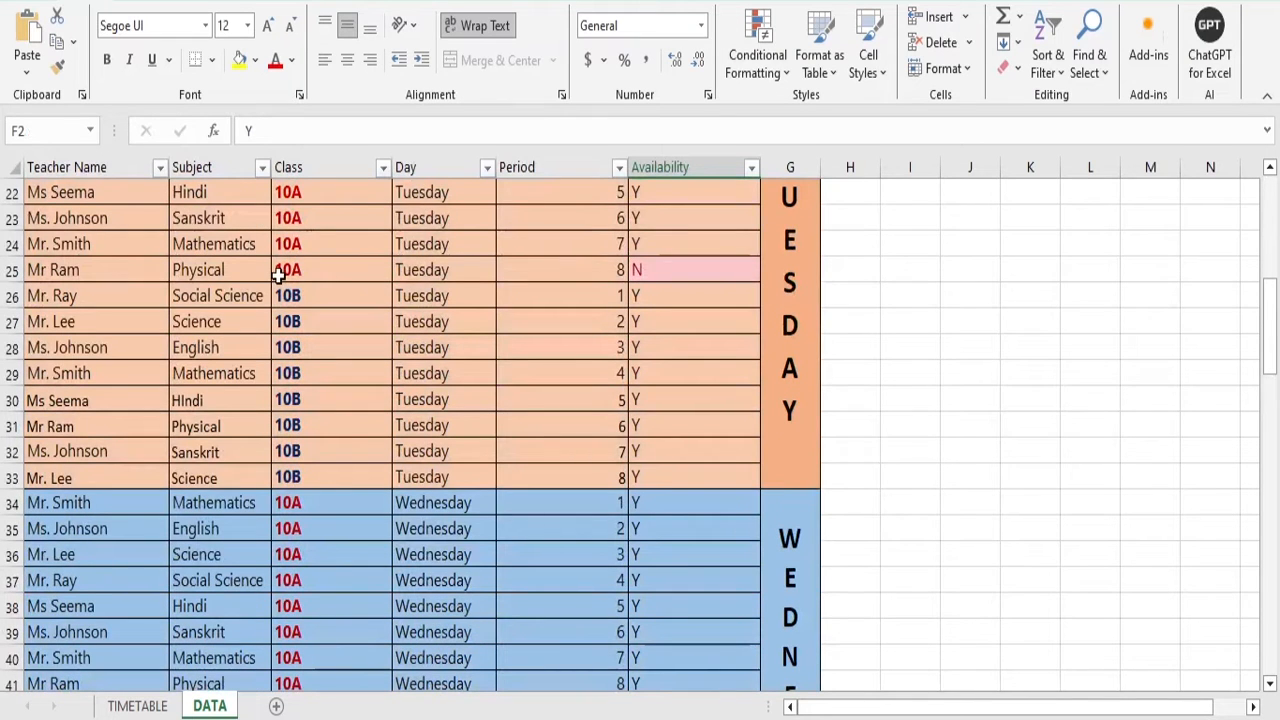
scroll(551, 515, "down", 5)
scroll(551, 515, "down", 17)
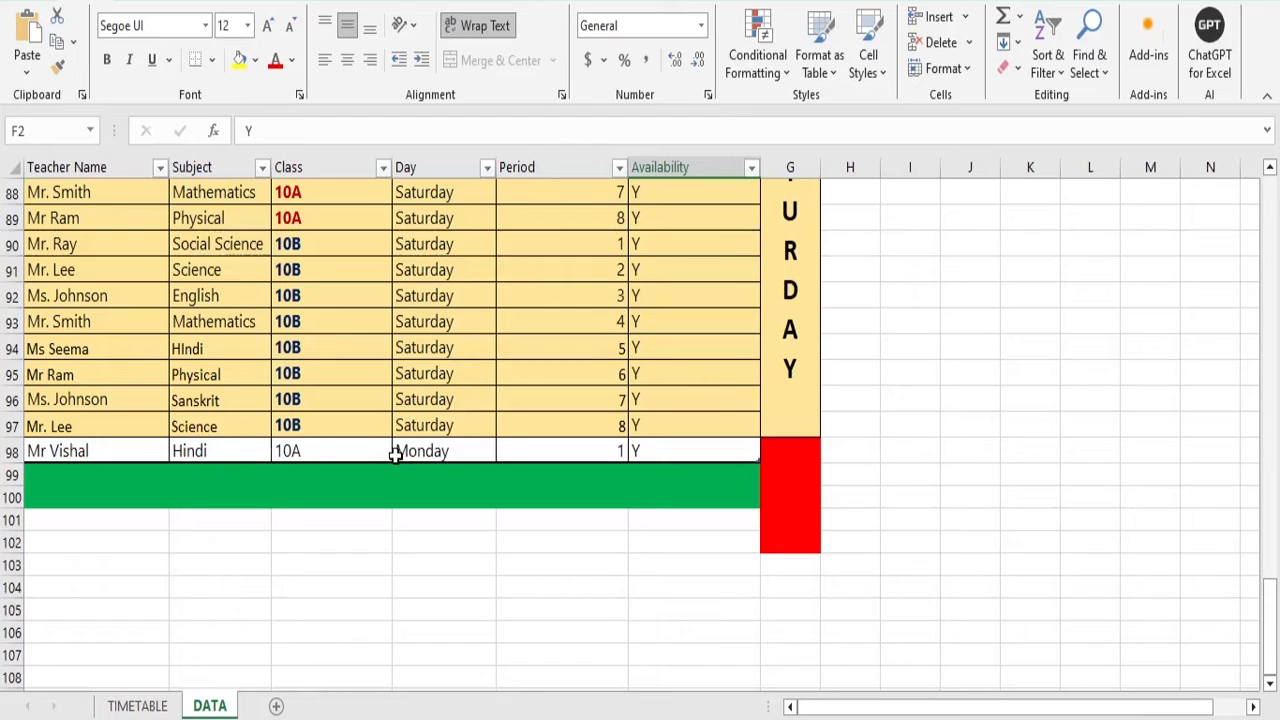
left_click(330, 452)
left_click(446, 452)
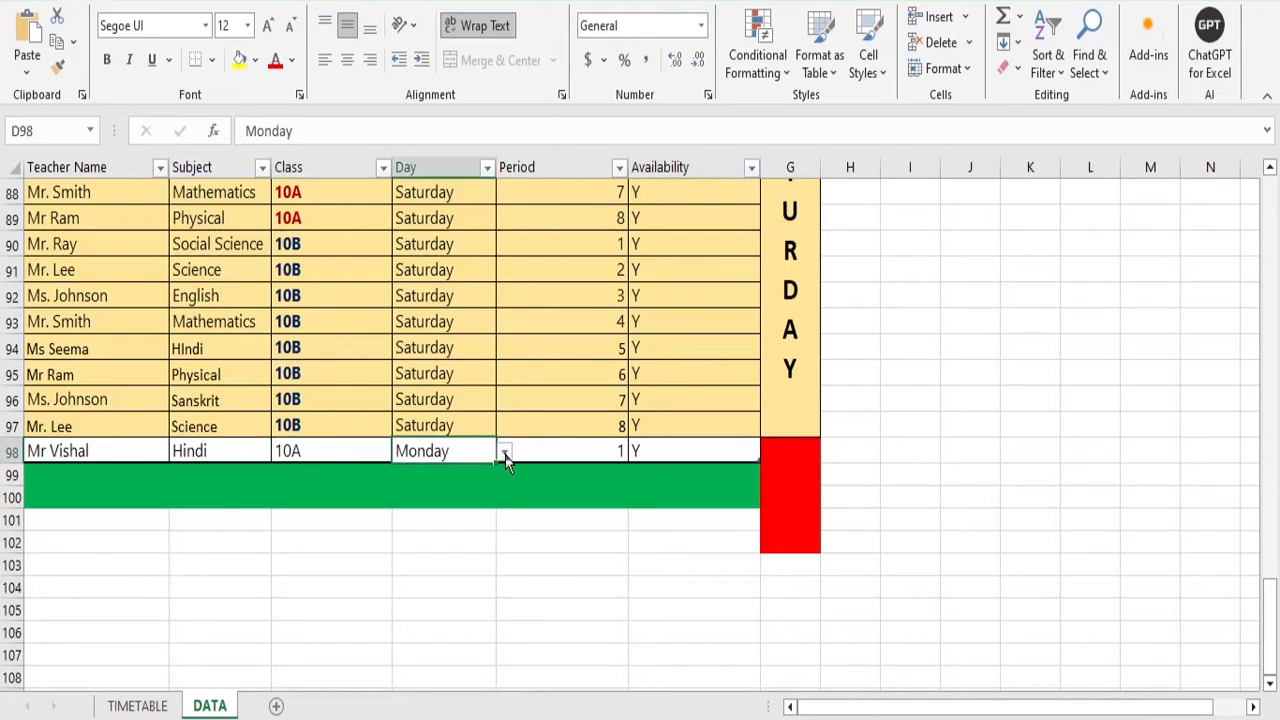
left_click(503, 453)
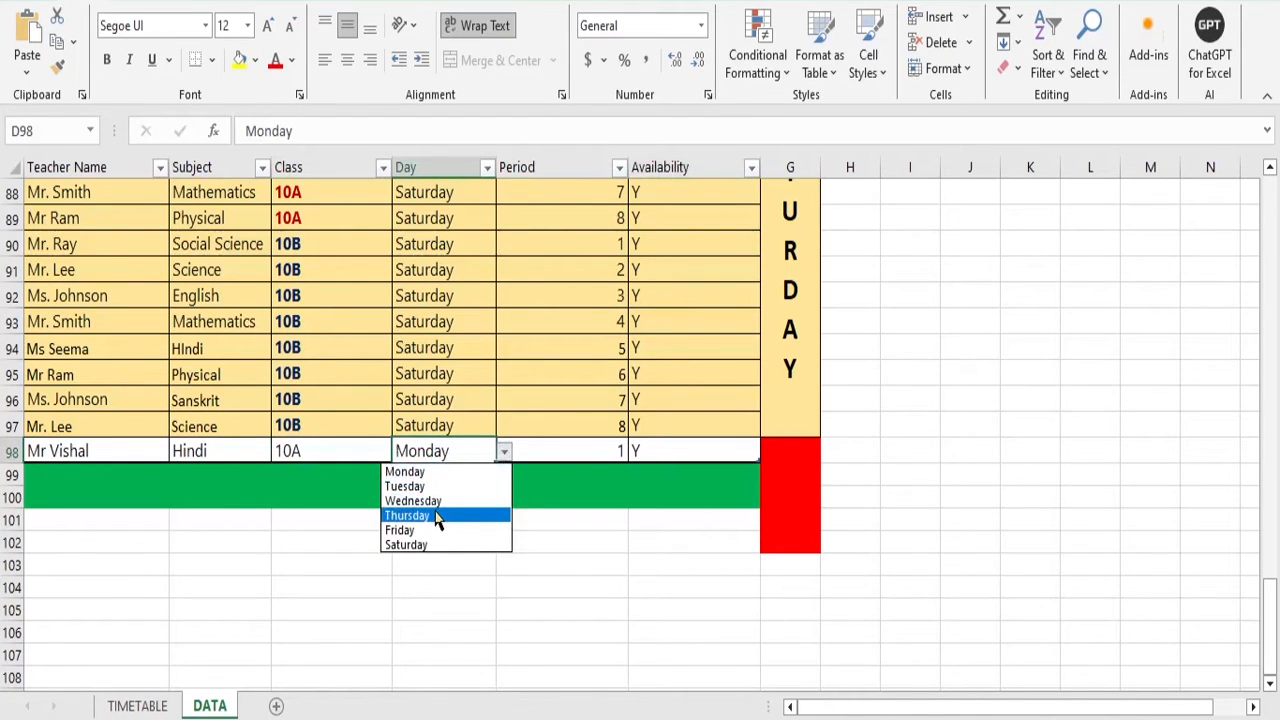
left_click(434, 486)
left_click(604, 453)
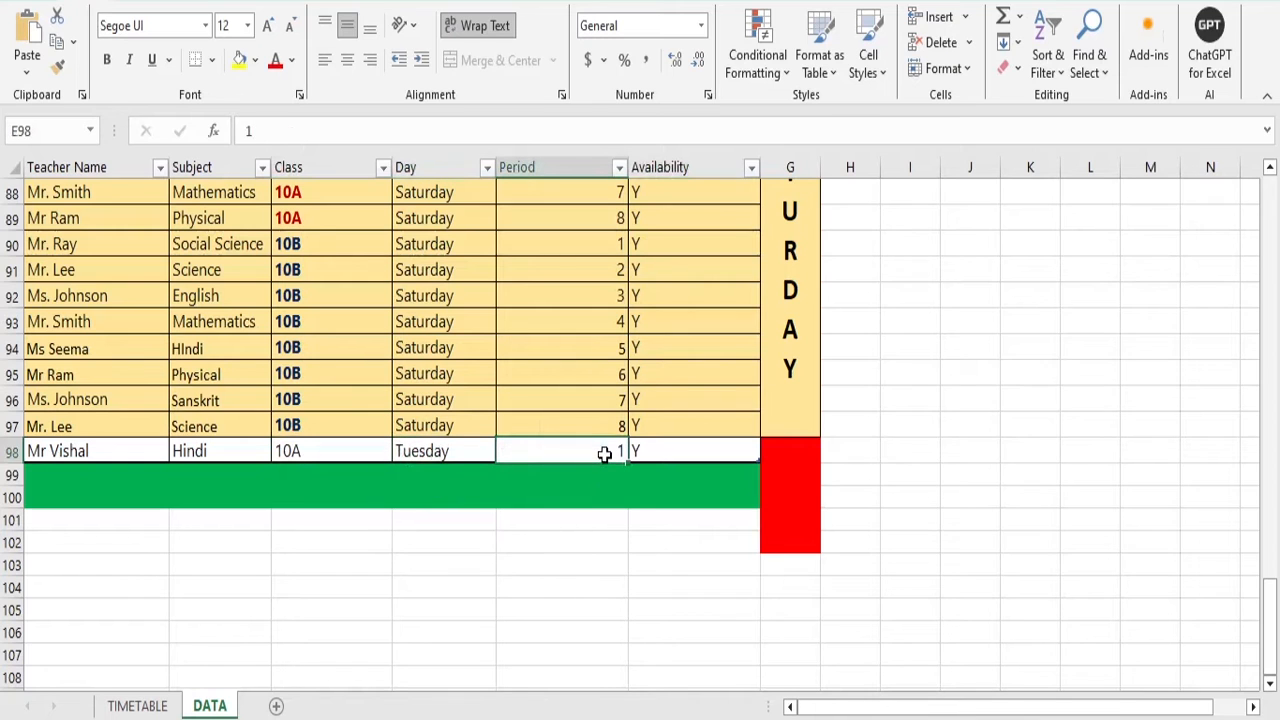
type("8")
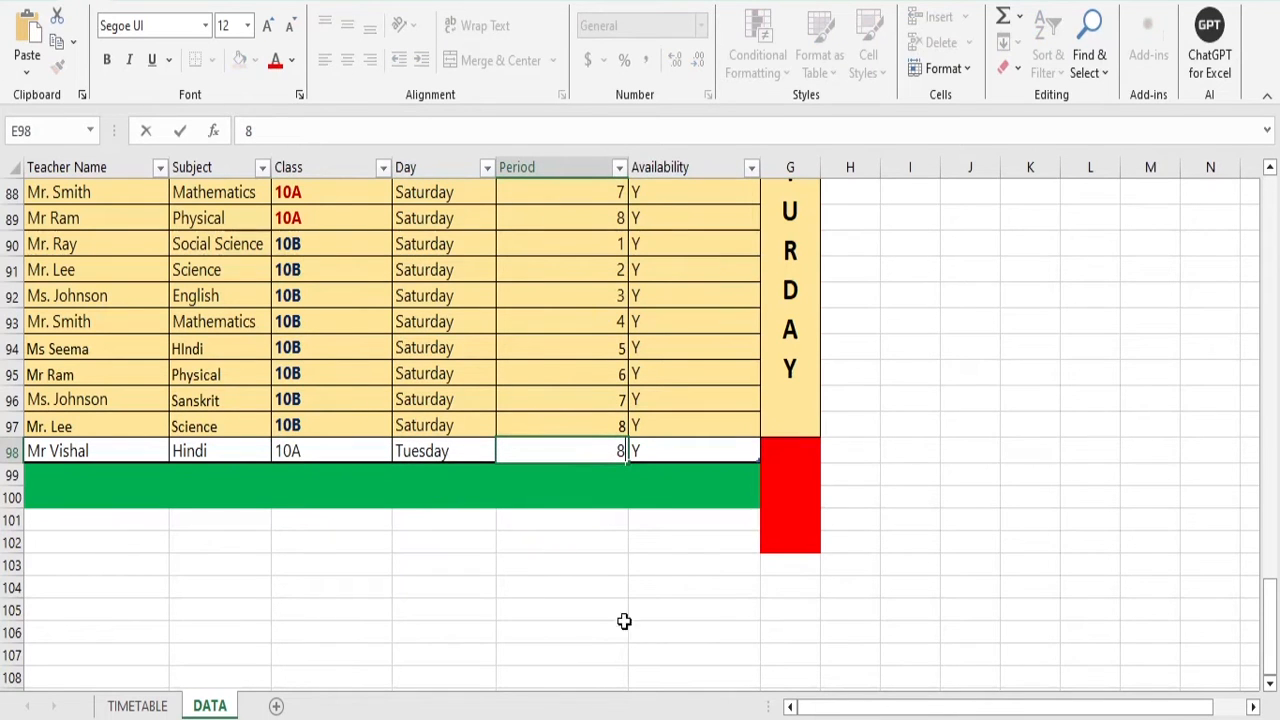
Update the TIMETABLE sheet with the Tuesday period 8 substitution for class 10A
scroll(723, 387, "up", 17)
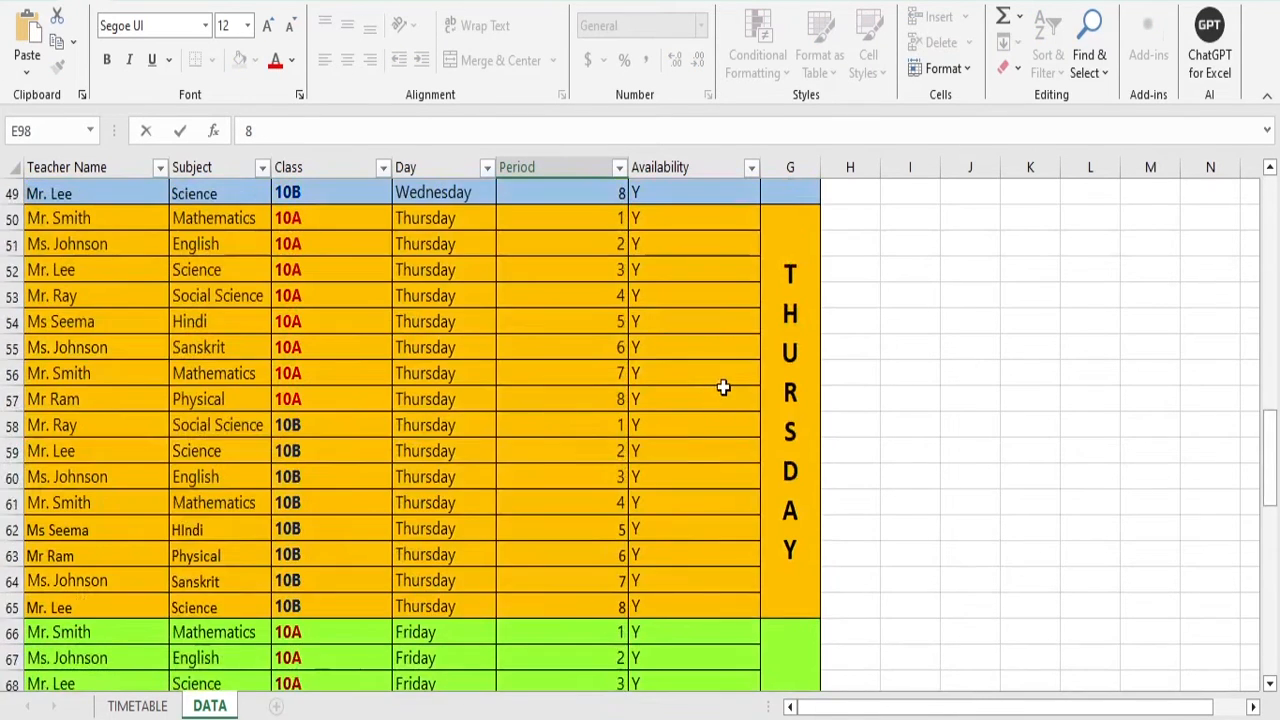
scroll(723, 387, "up", 9)
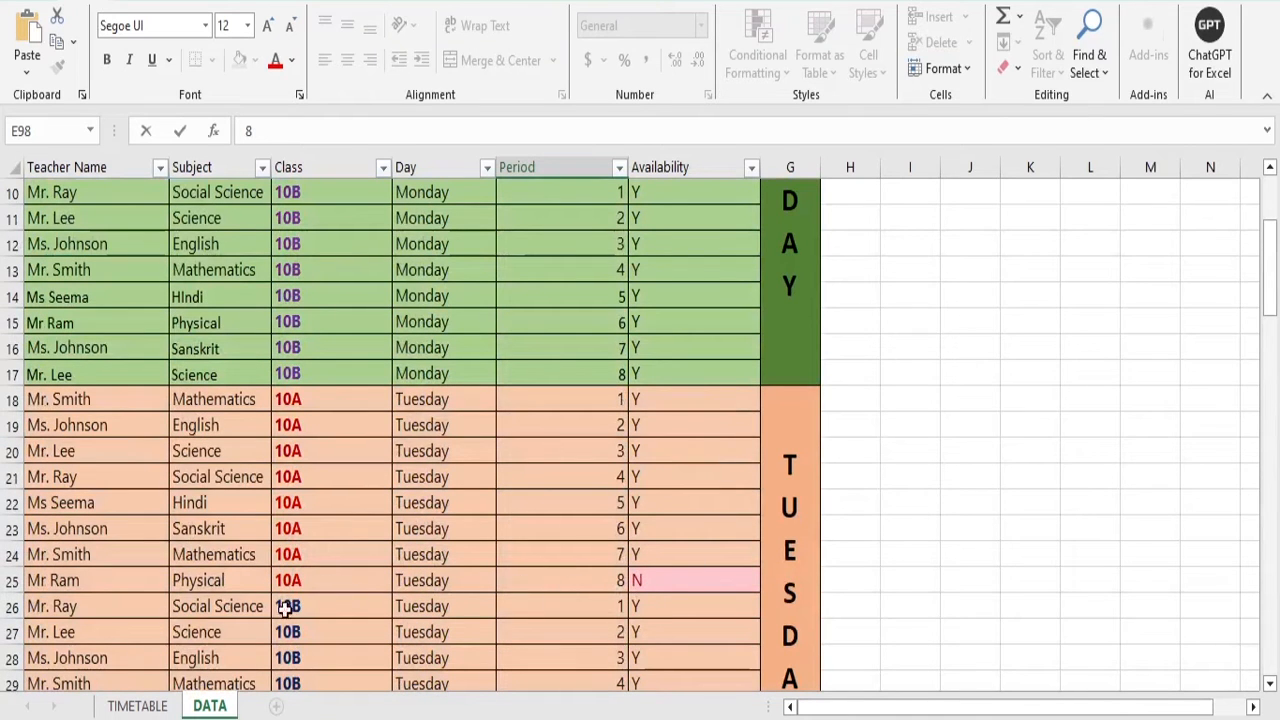
left_click(140, 707)
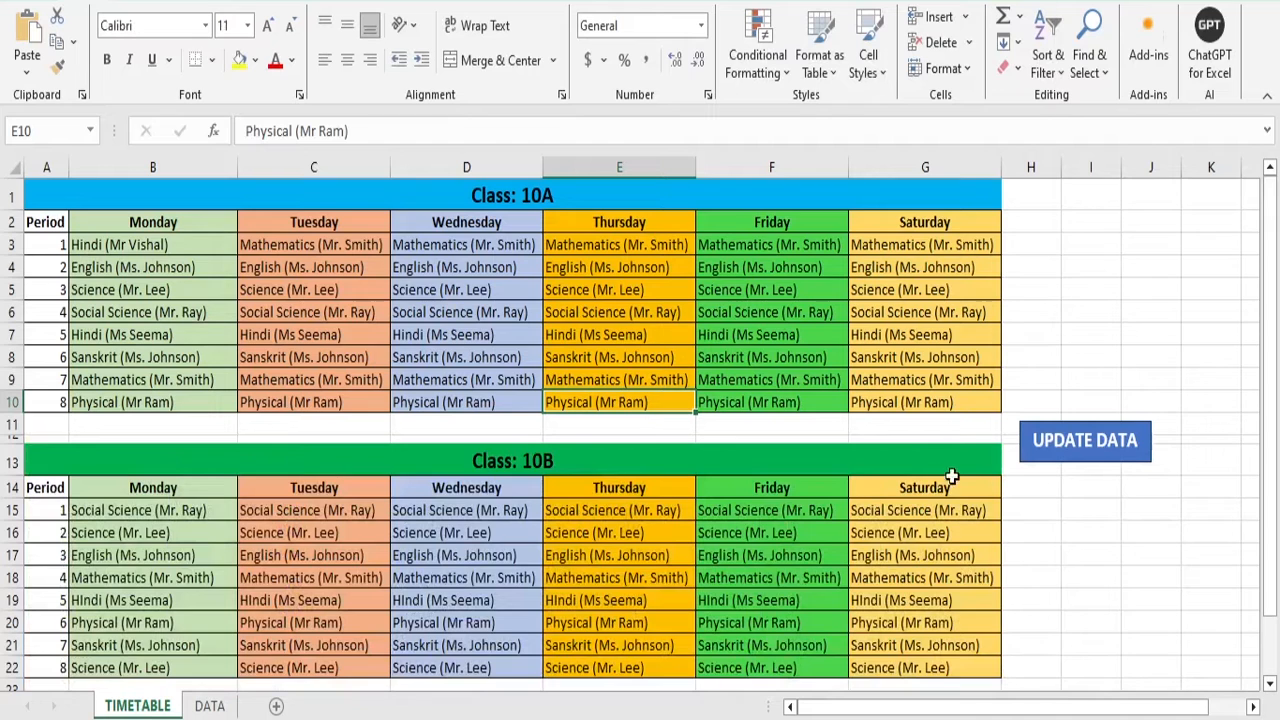
left_click(1137, 455)
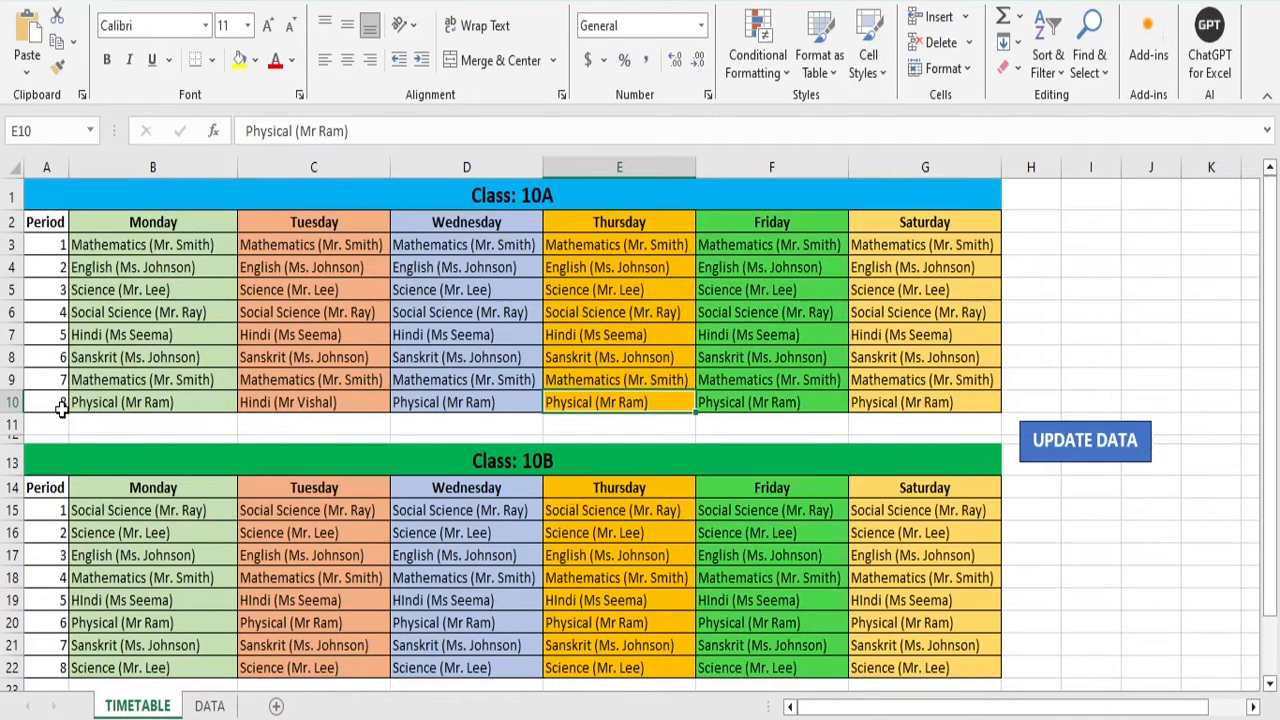
Check class 10A's Tuesday period 8 slot in the TIMETABLE sheet and review both class timetables against the DATA sheet
left_click(289, 405)
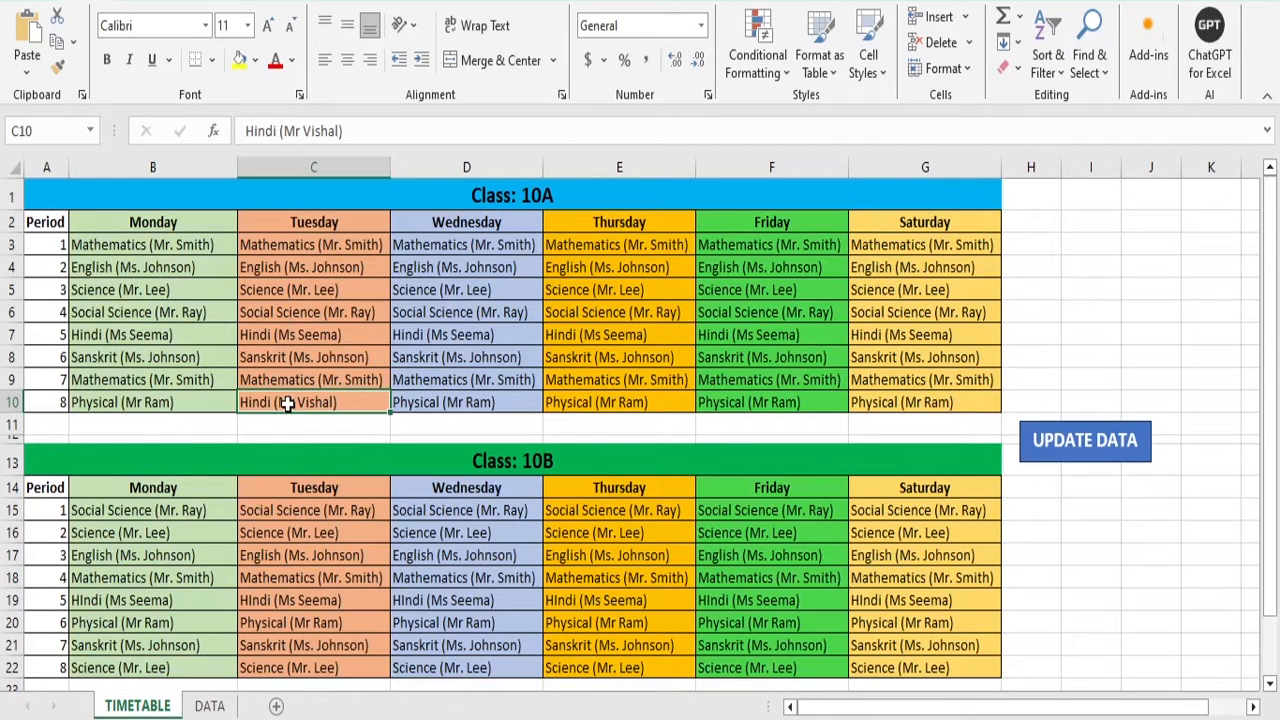
scroll(714, 369, "down", 2)
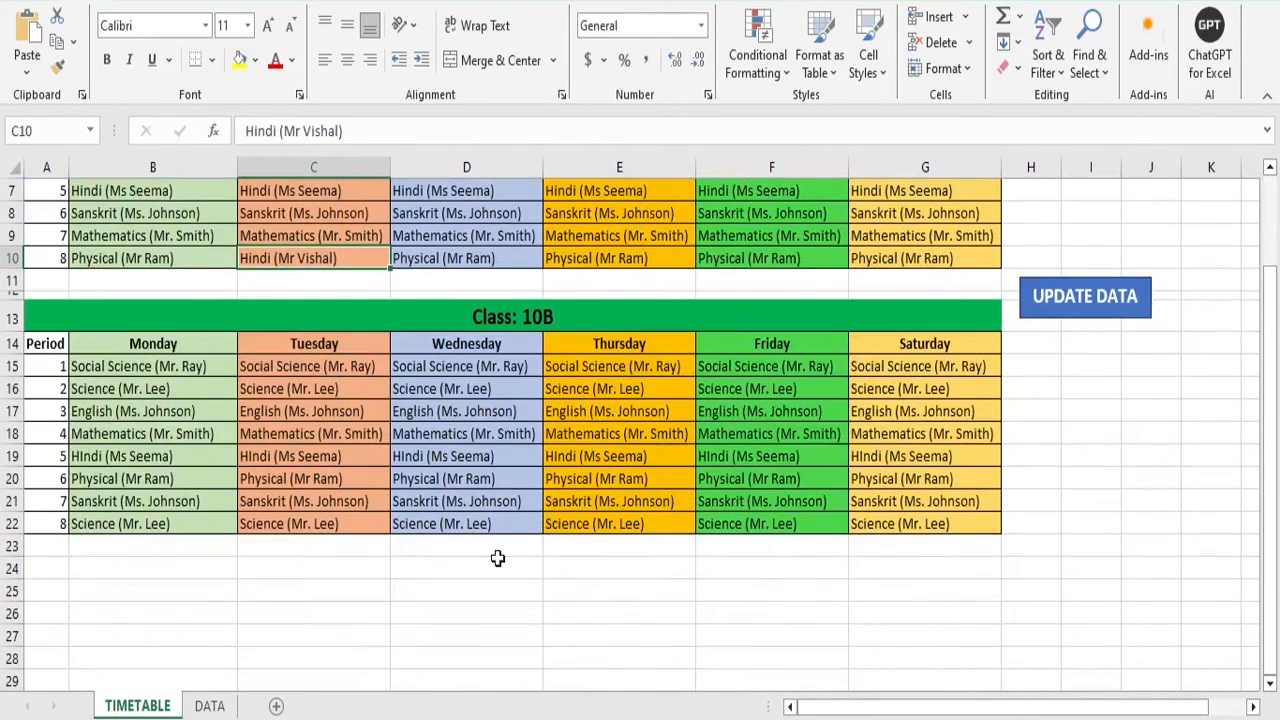
scroll(497, 560, "up", 2)
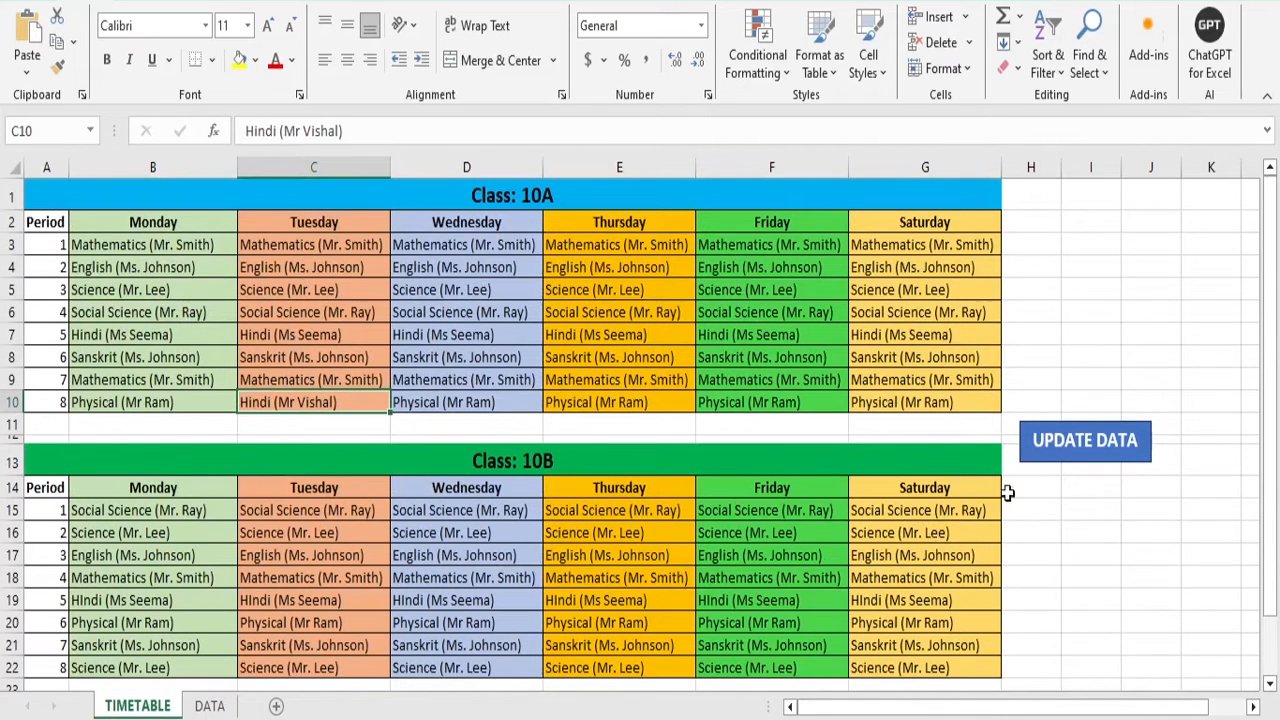
scroll(1131, 530, "down", 3)
scroll(1086, 549, "up", 3)
left_click(211, 706)
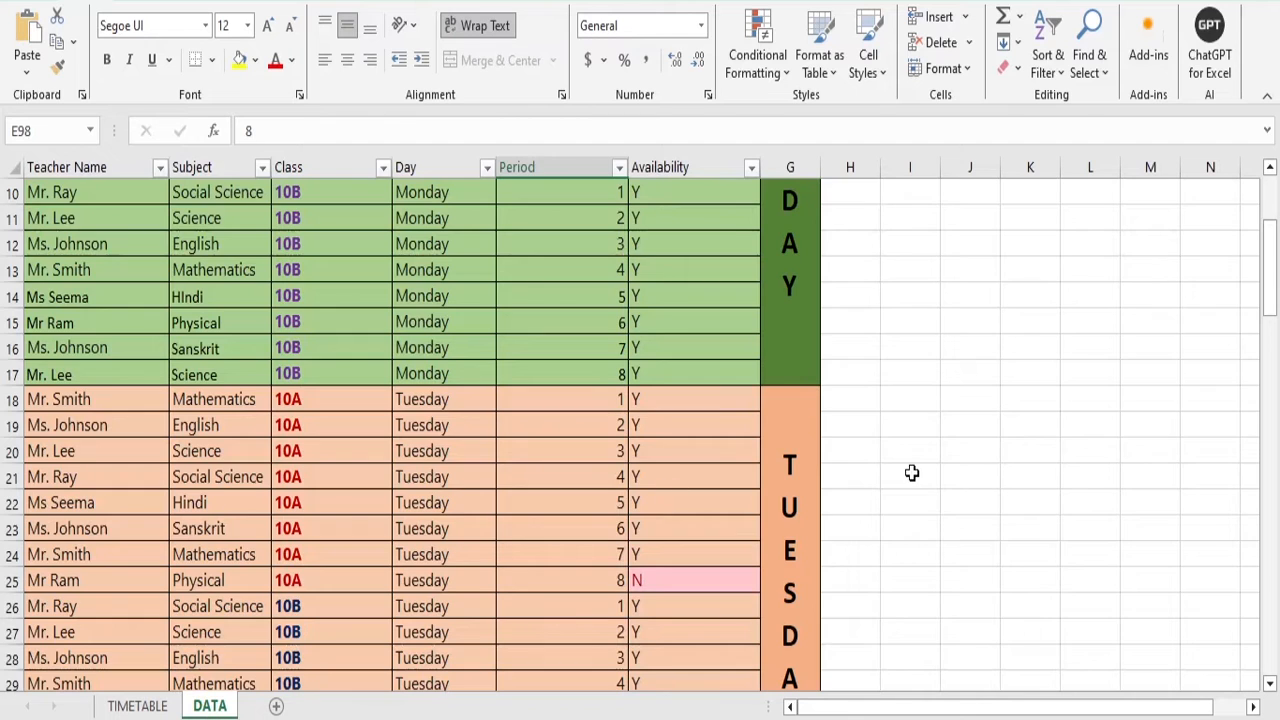
scroll(911, 473, "up", 3)
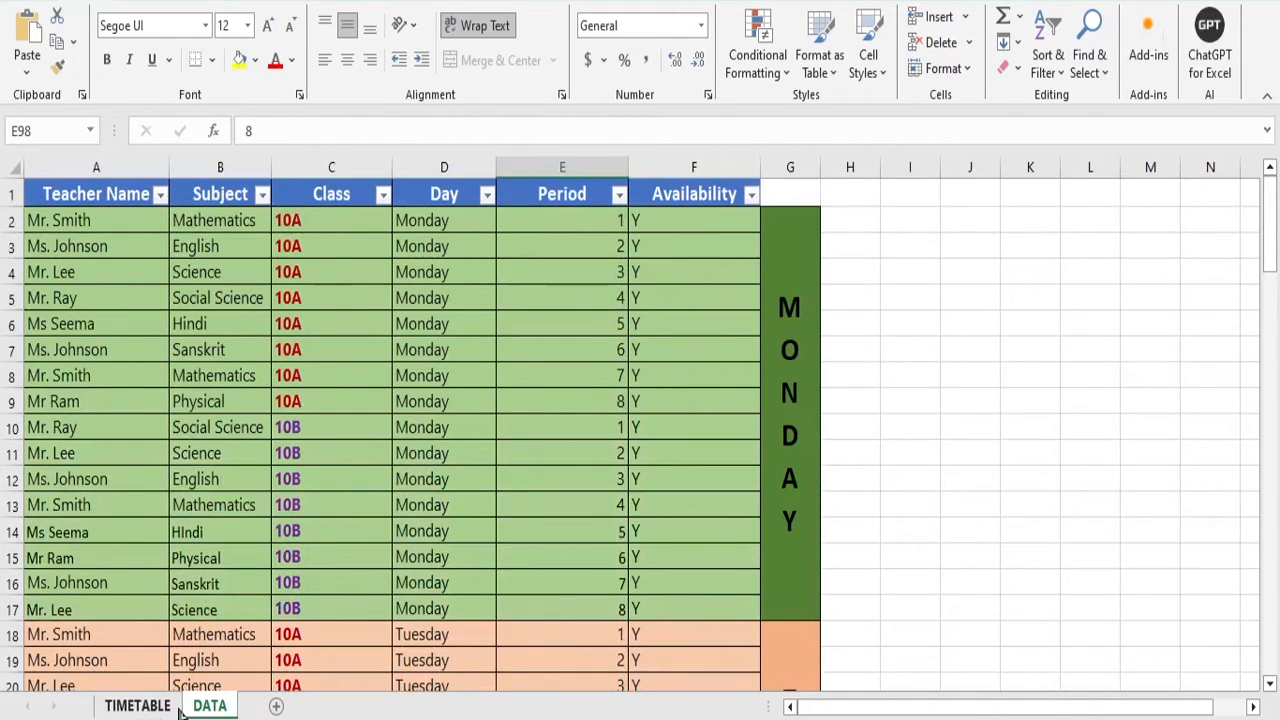
left_click(140, 710)
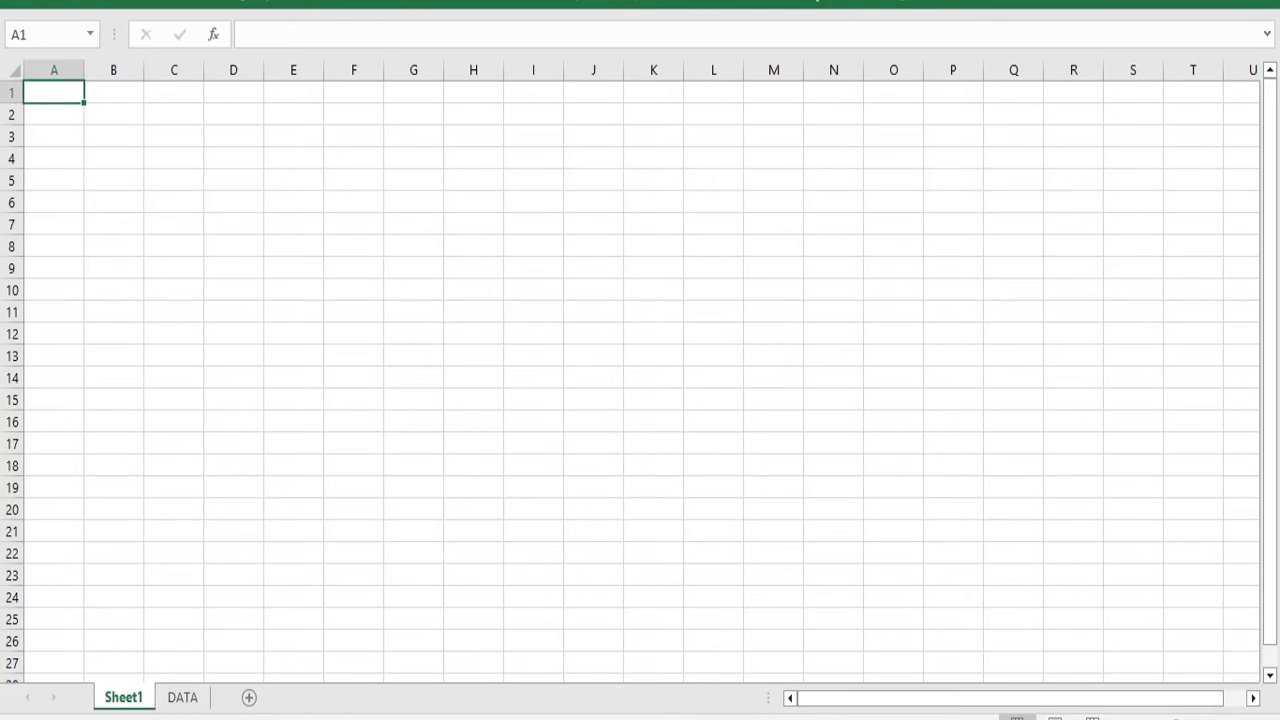
On the new workbook's DATA sheet, examine Monday's Subject, Class, Day, Period and Availability columns, including the availability options
left_click(182, 697)
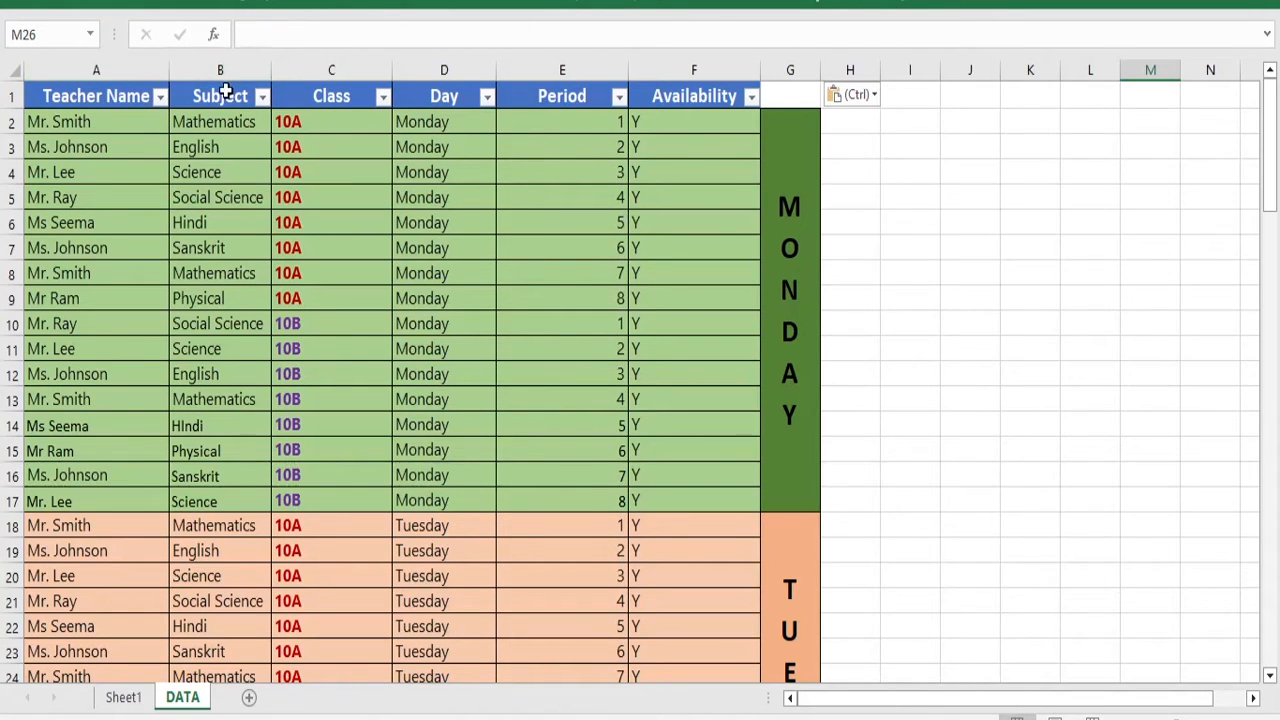
left_click_drag(226, 92, 220, 503)
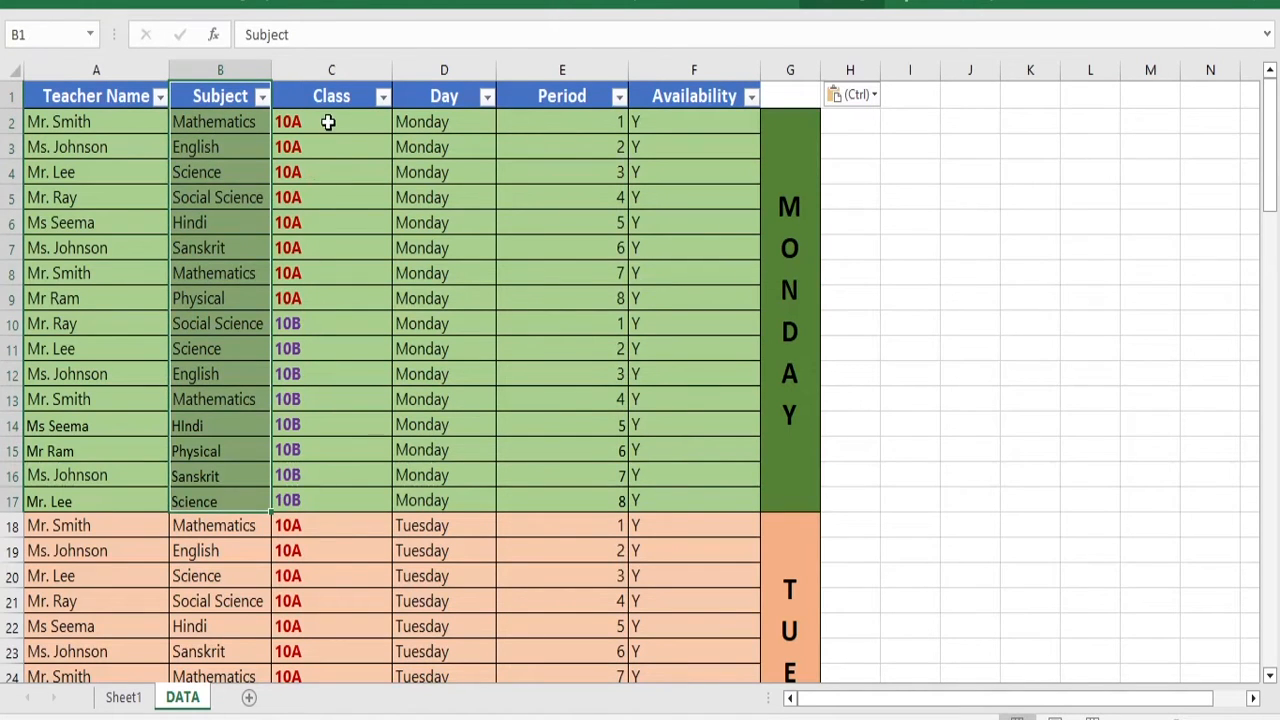
left_click_drag(328, 121, 364, 501)
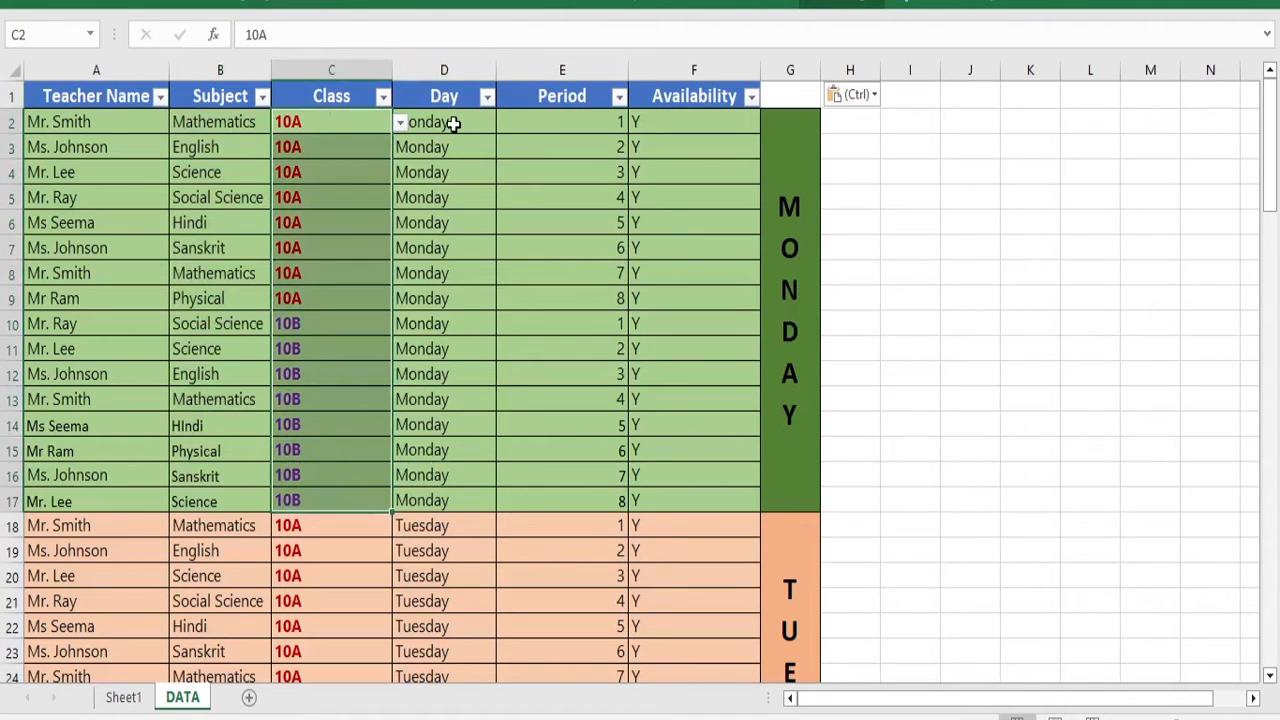
left_click_drag(451, 121, 471, 502)
left_click_drag(571, 127, 571, 490)
left_click_drag(680, 126, 709, 506)
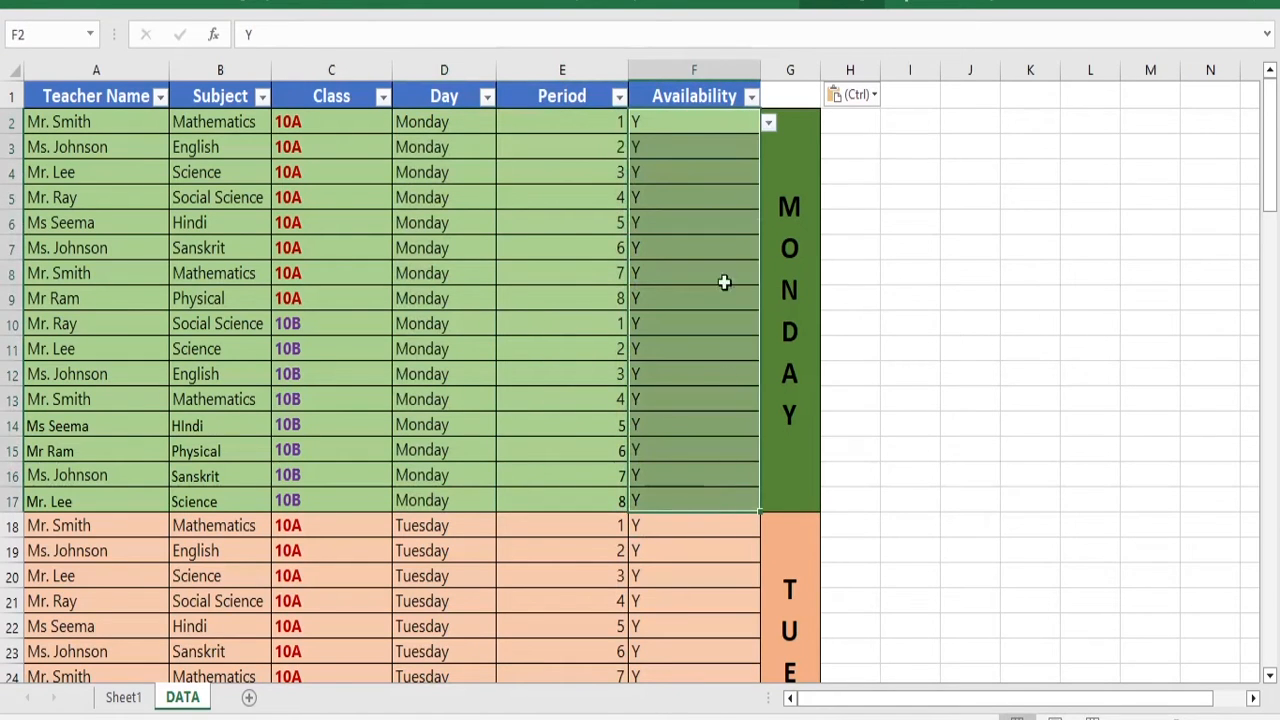
left_click(768, 124)
left_click(708, 156)
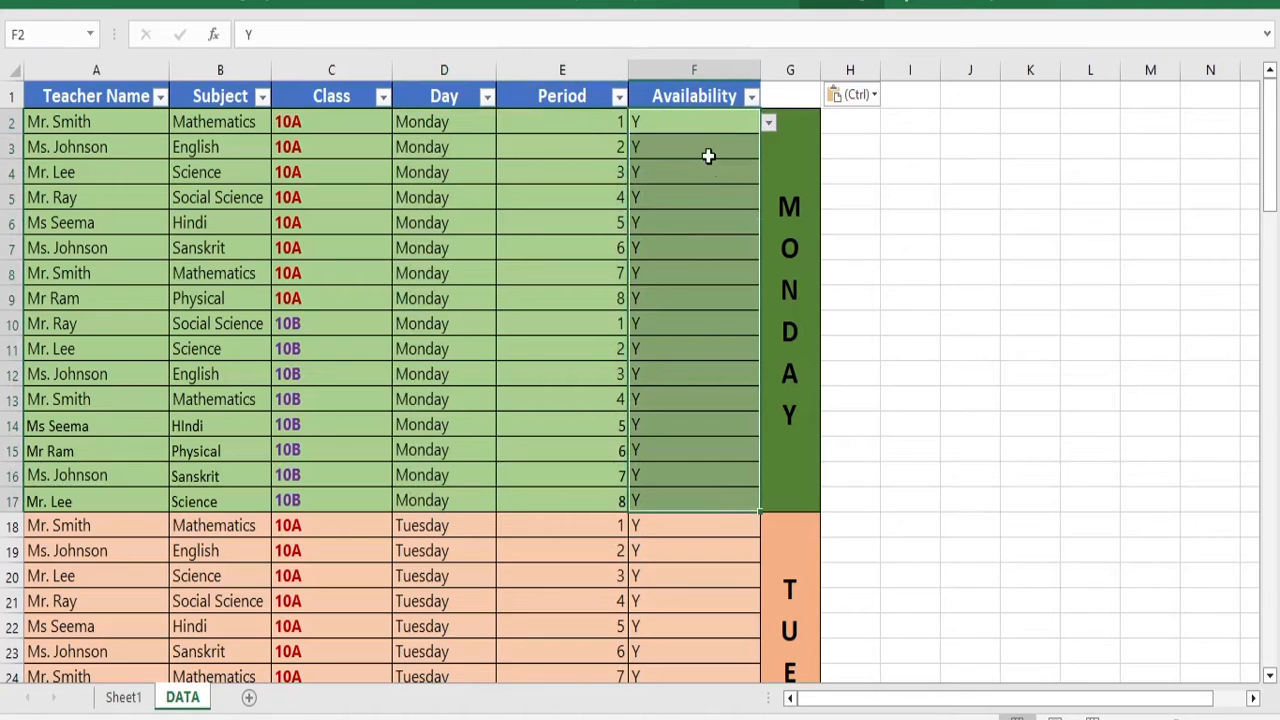
left_click(768, 124)
left_click(673, 142)
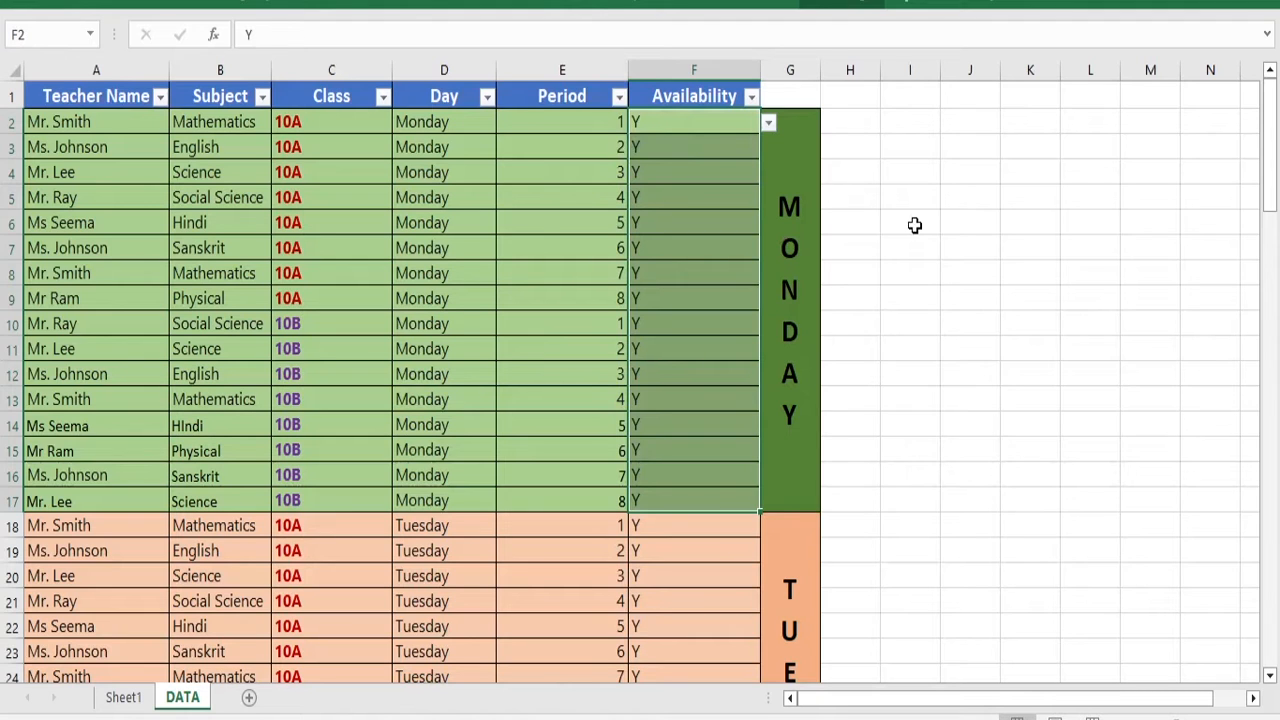
Examine the period numbering of the Tuesday entries, first for class 10A and then for class 10B
scroll(557, 349, "down", 4)
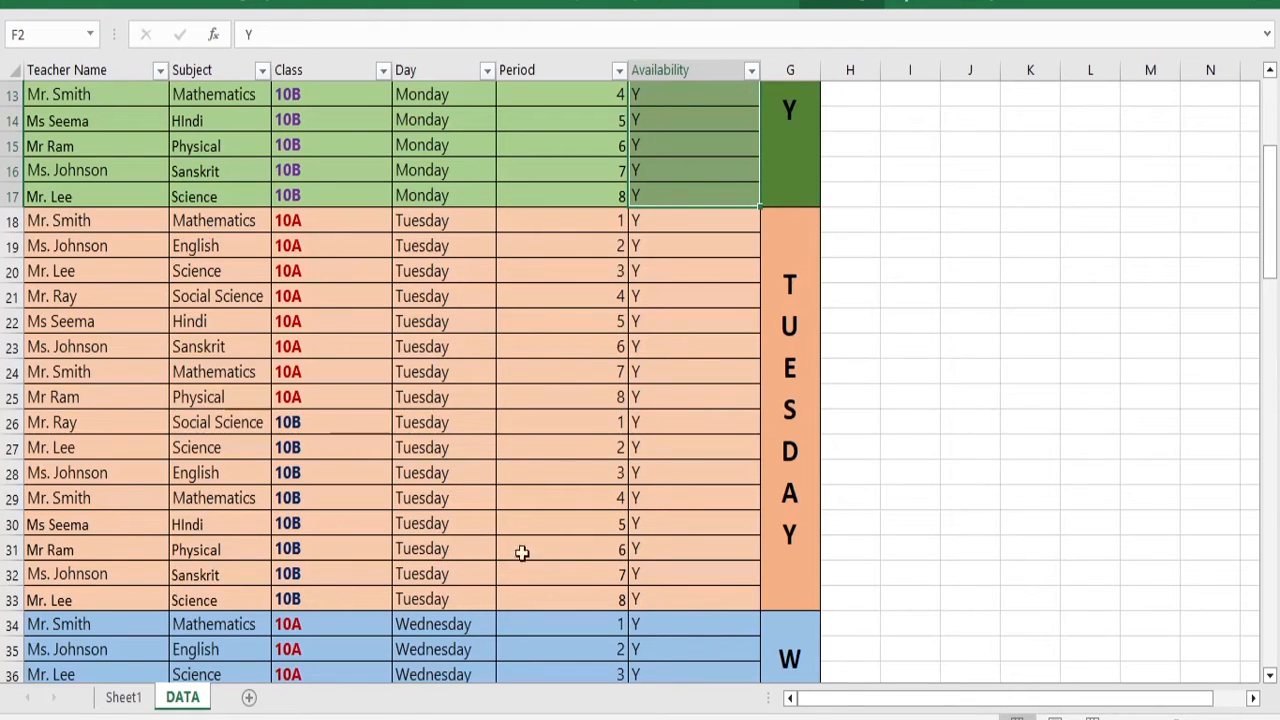
key("ctrl+v")
left_click(609, 222)
left_click(610, 247)
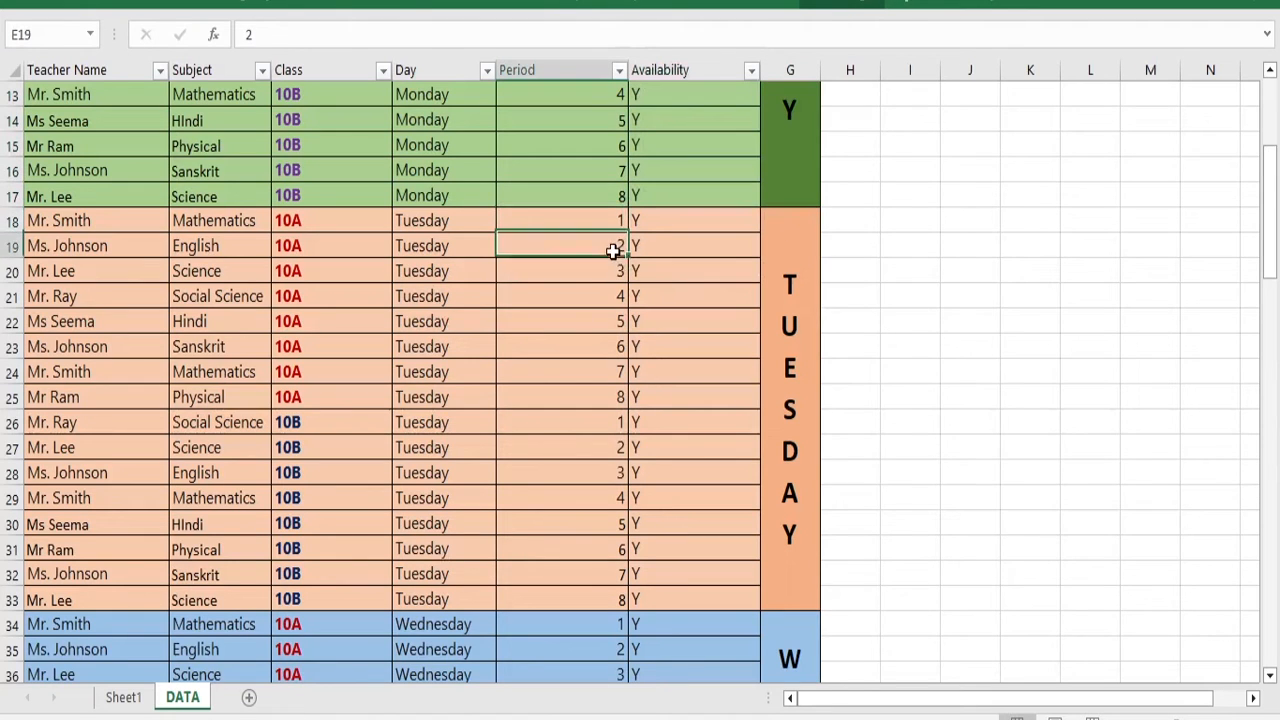
left_click(610, 271)
left_click(610, 296)
left_click(606, 321)
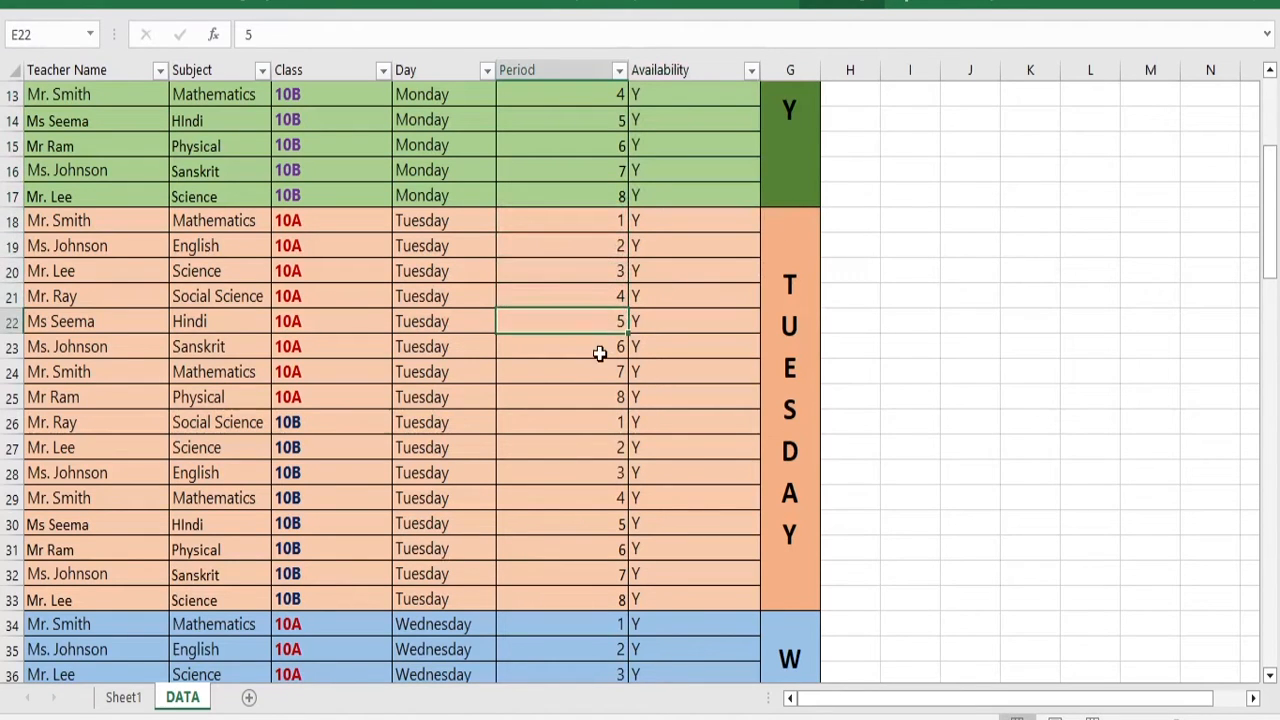
left_click(604, 346)
left_click(603, 372)
left_click(603, 400)
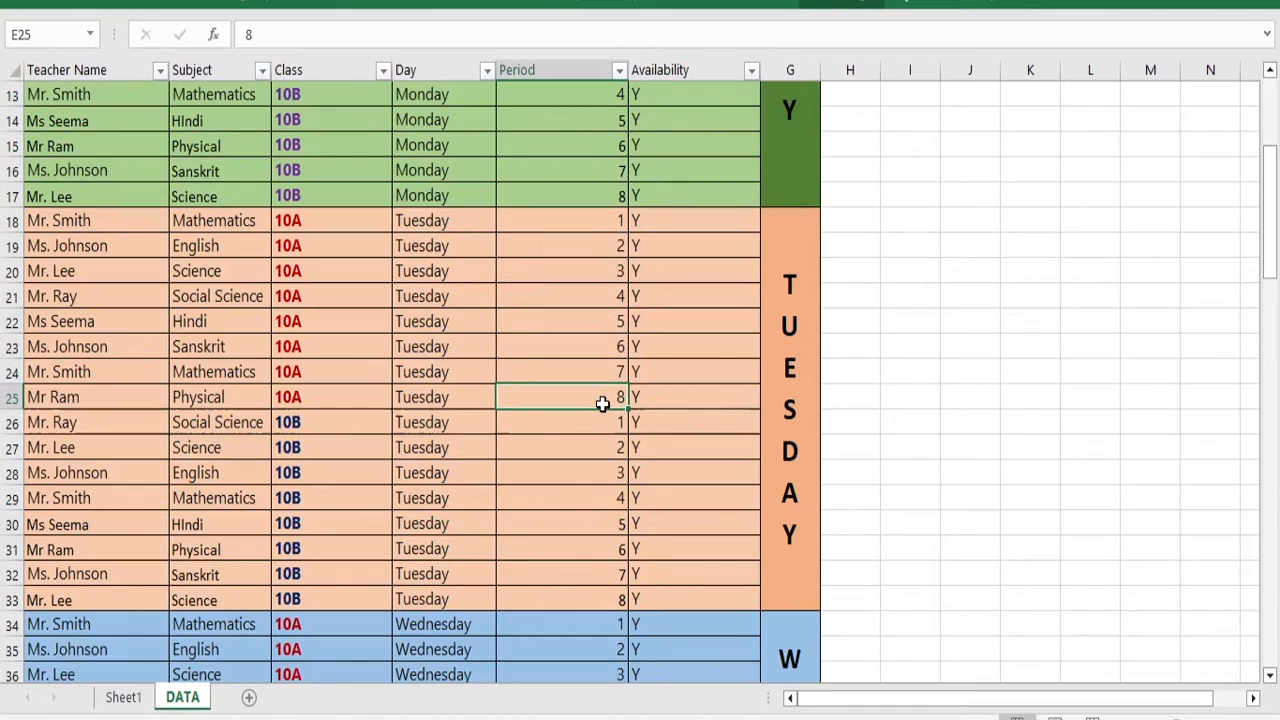
left_click_drag(598, 222, 600, 396)
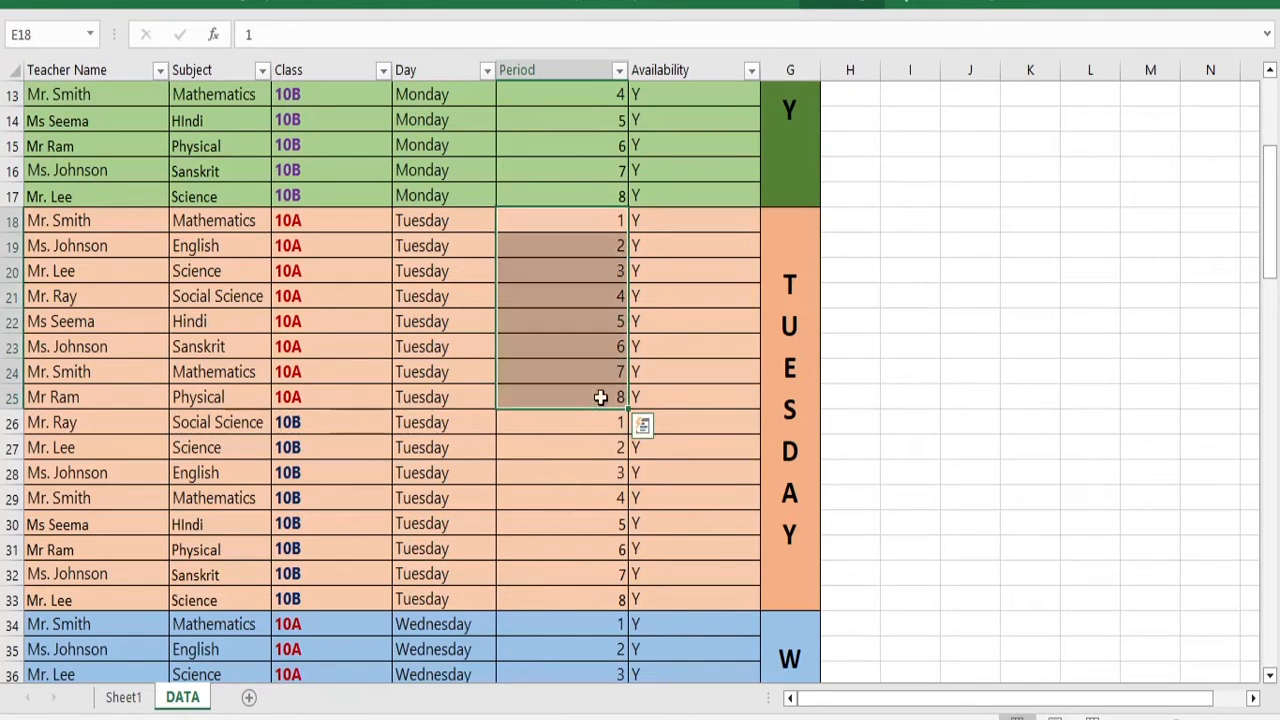
left_click(603, 424)
left_click_drag(605, 497, 610, 596)
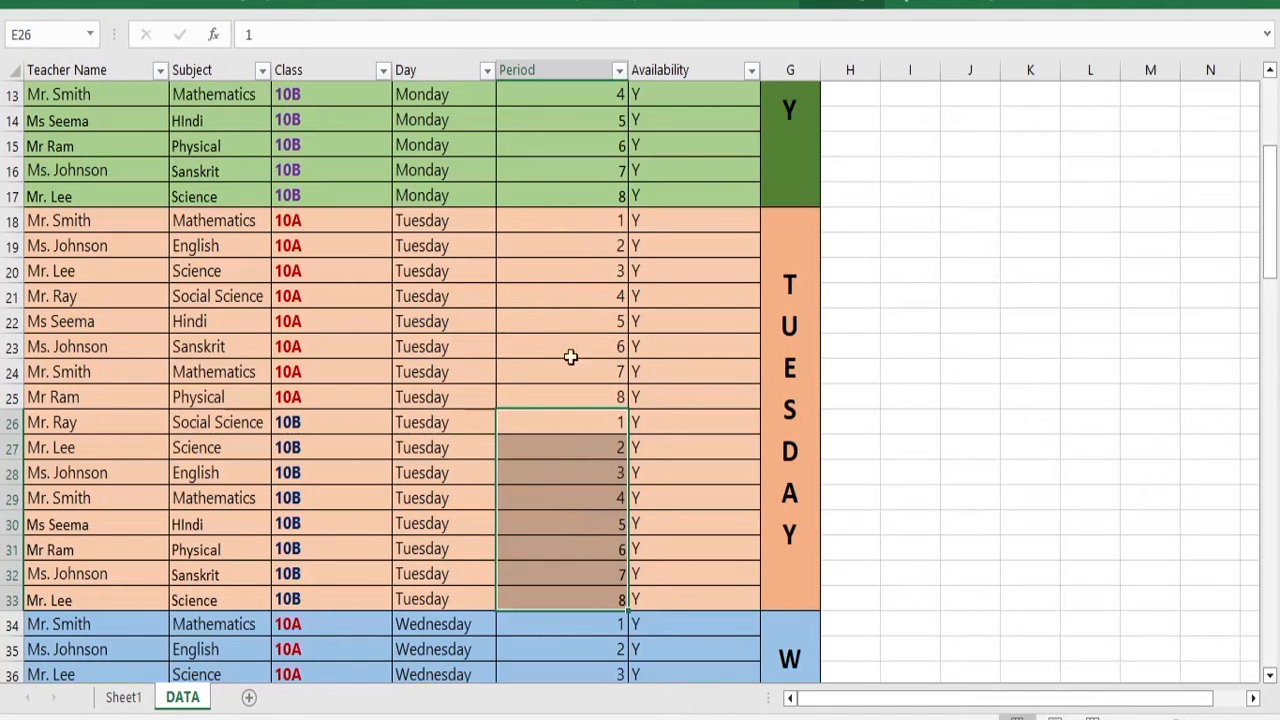
Review the Wednesday to Saturday entries and select the first empty teacher name cell in the ADJUST section
scroll(560, 489, "down", 3)
scroll(729, 494, "down", 2)
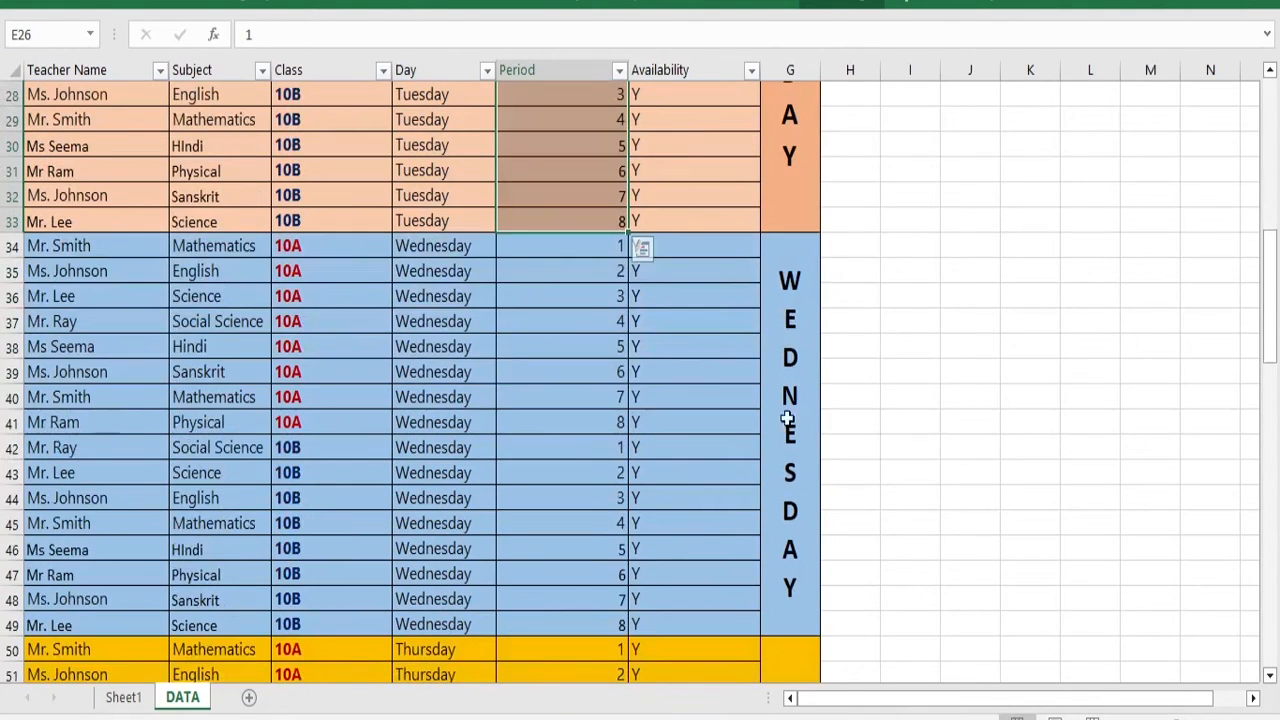
scroll(709, 486, "down", 5)
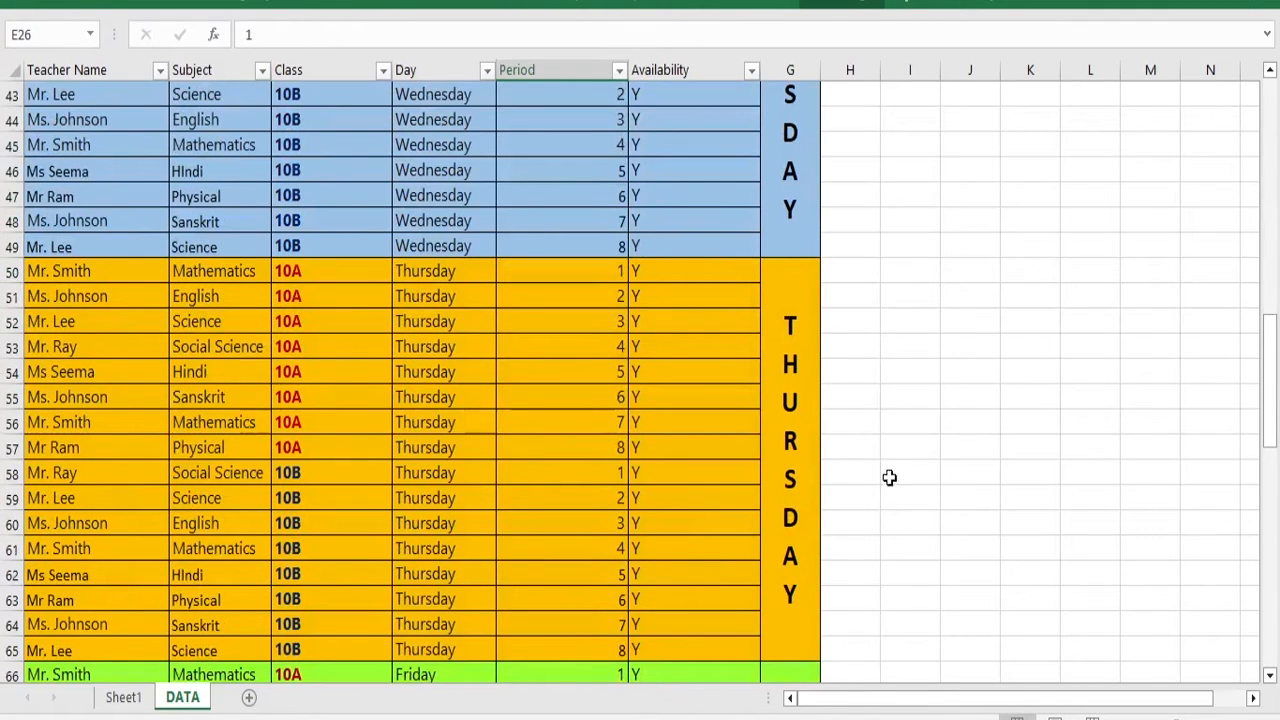
scroll(889, 477, "down", 4)
scroll(803, 480, "down", 2)
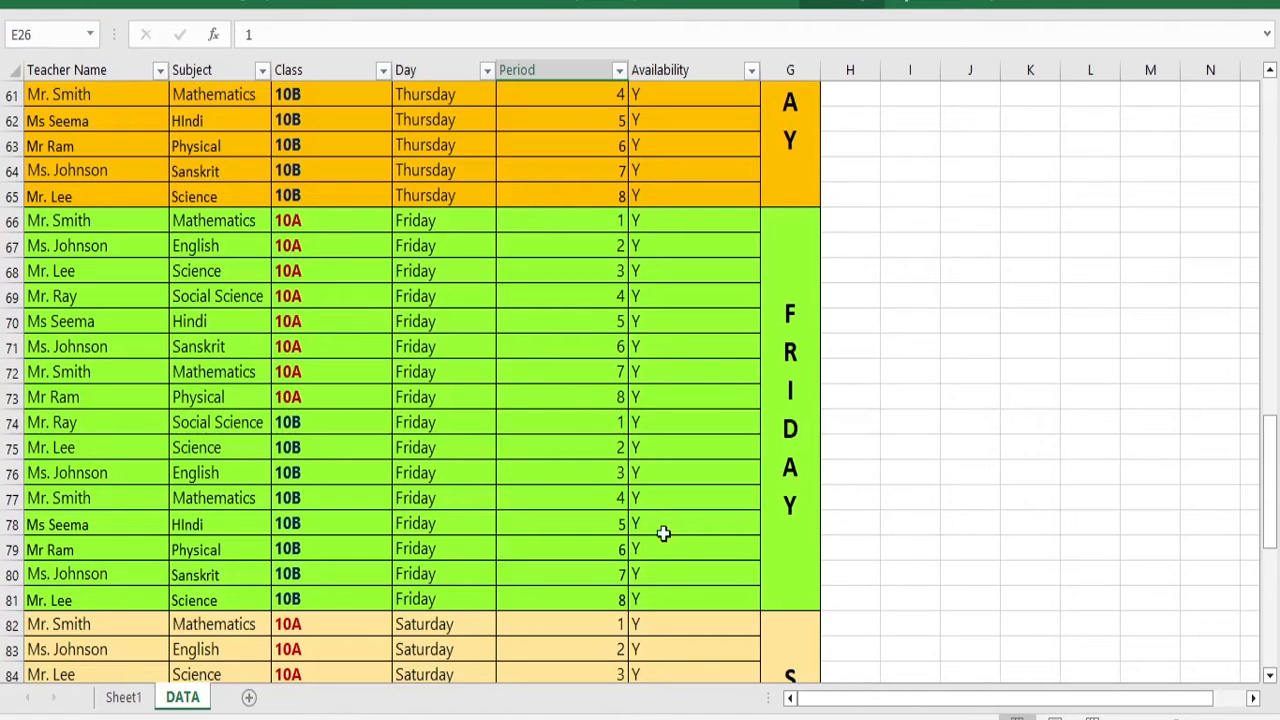
scroll(660, 525, "down", 4)
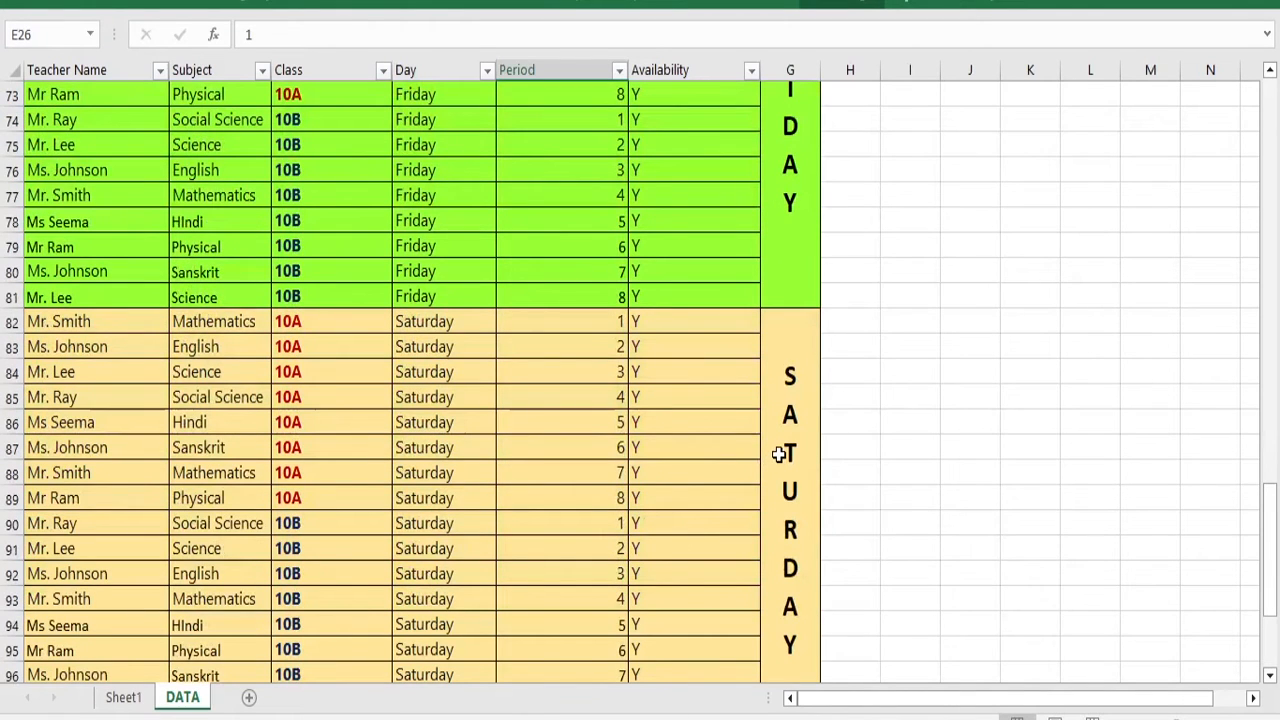
scroll(776, 457, "down", 3)
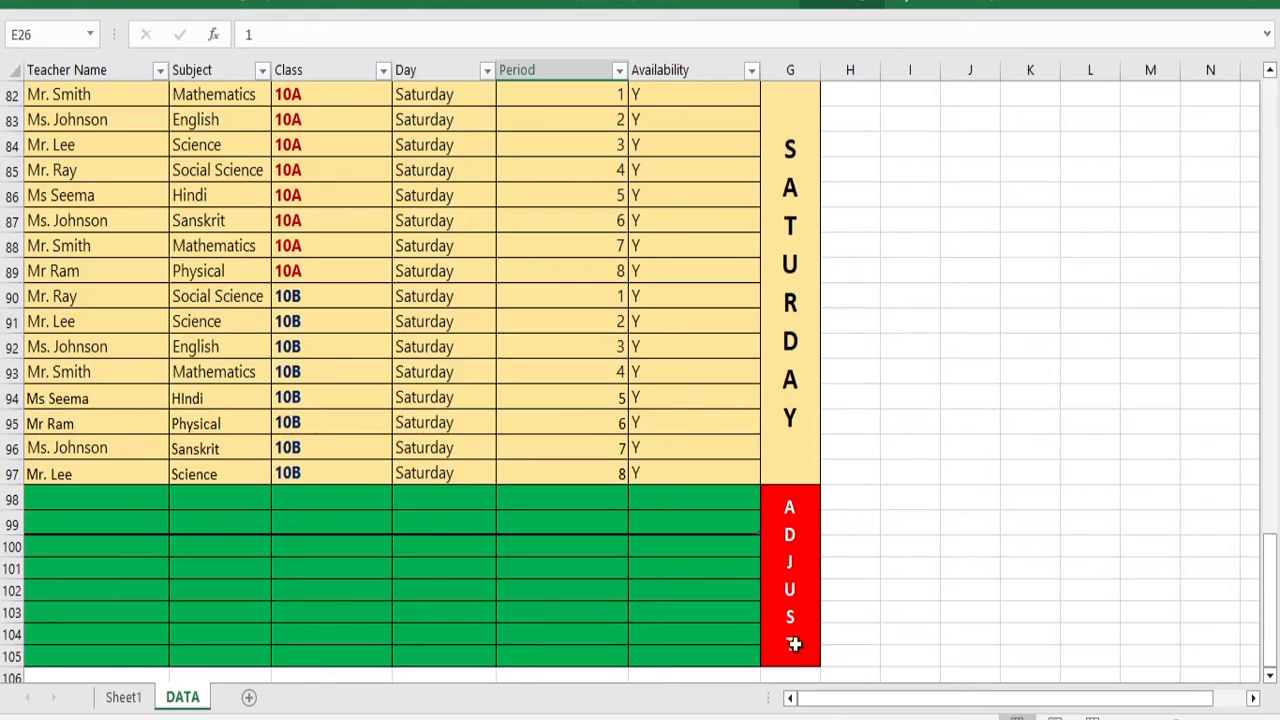
left_click(69, 498)
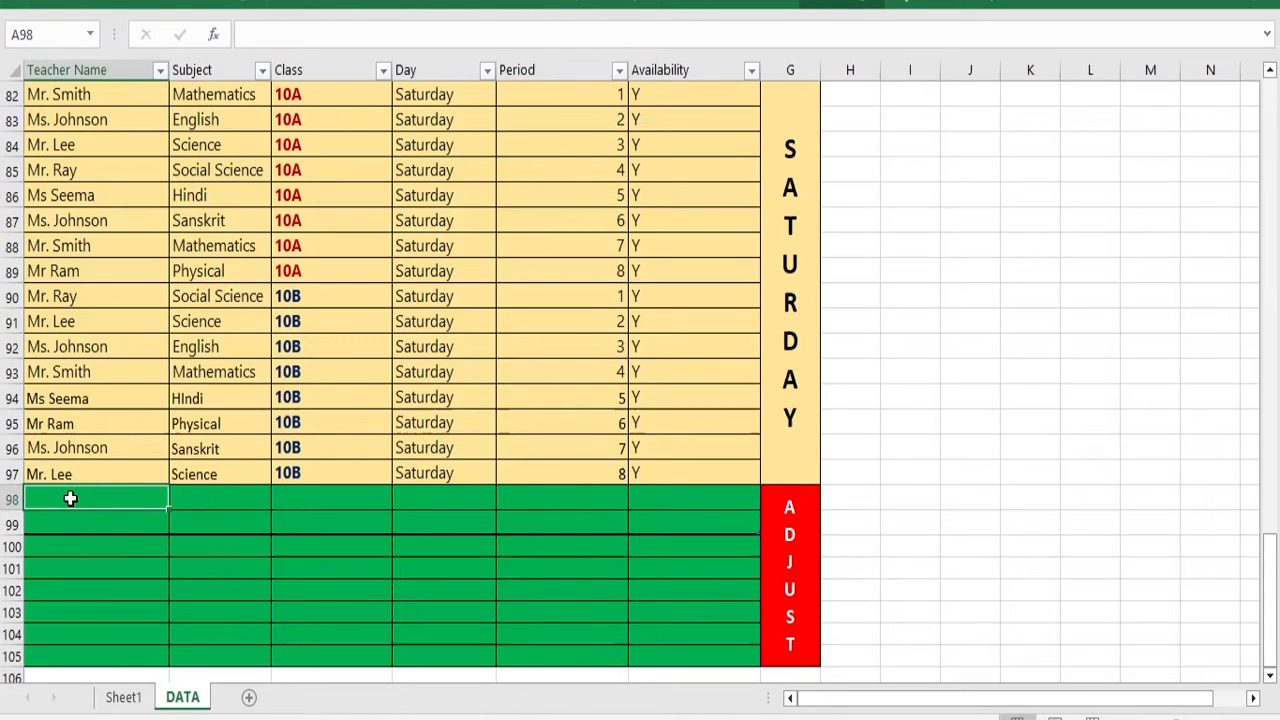
Examine the Subject, Class, Day, Period and Availability cells of the first empty row in the ADJUST section
left_click(212, 497)
left_click(350, 499)
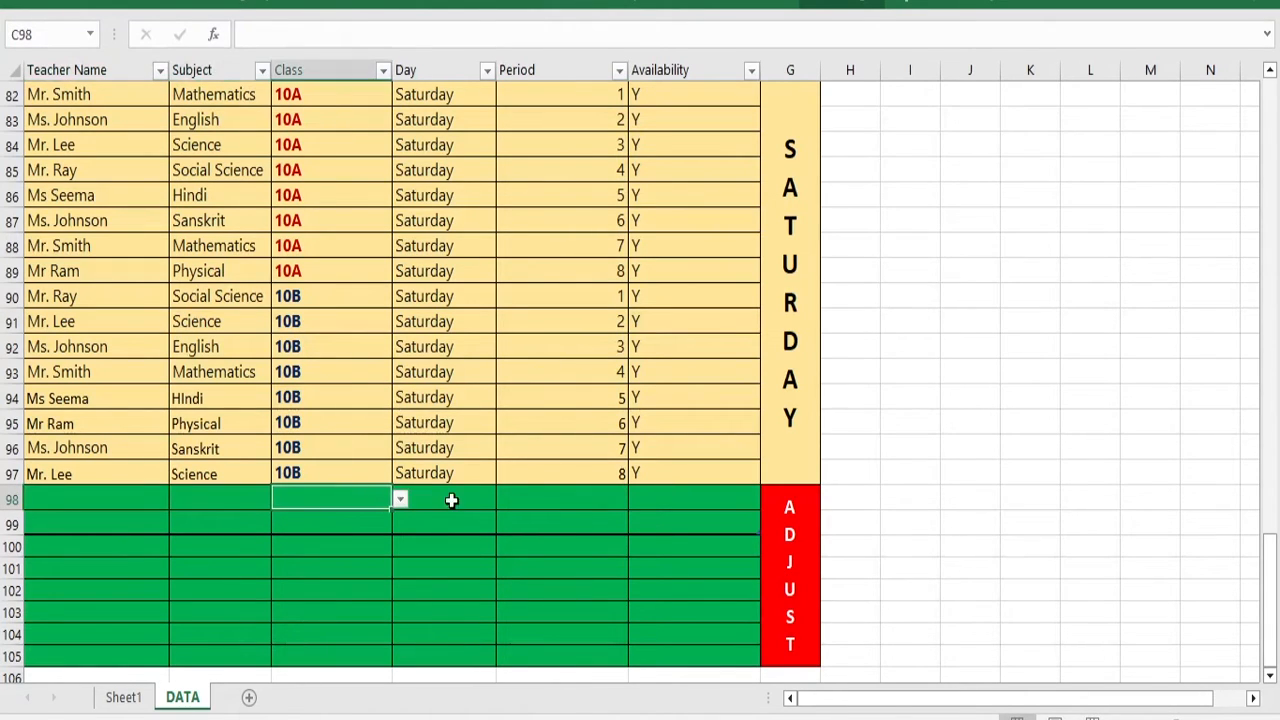
left_click(460, 500)
left_click(551, 498)
left_click(703, 494)
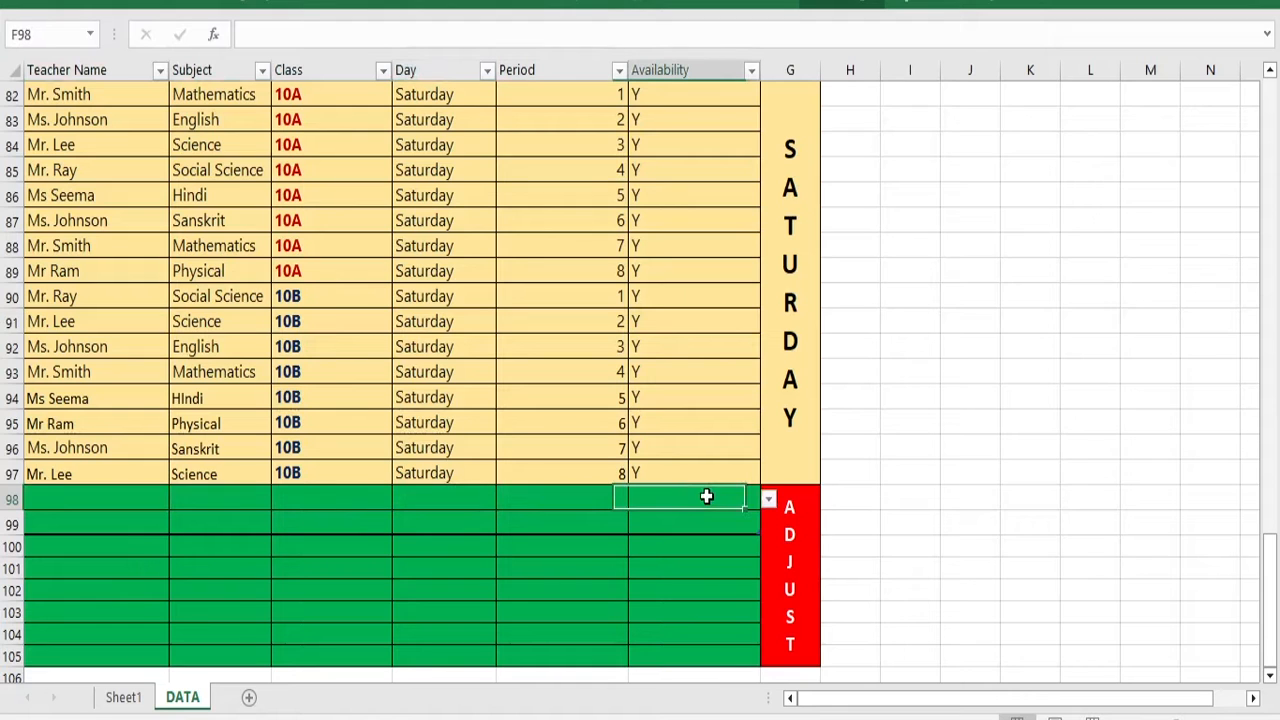
scroll(860, 337, "up", 2)
scroll(860, 337, "up", 4)
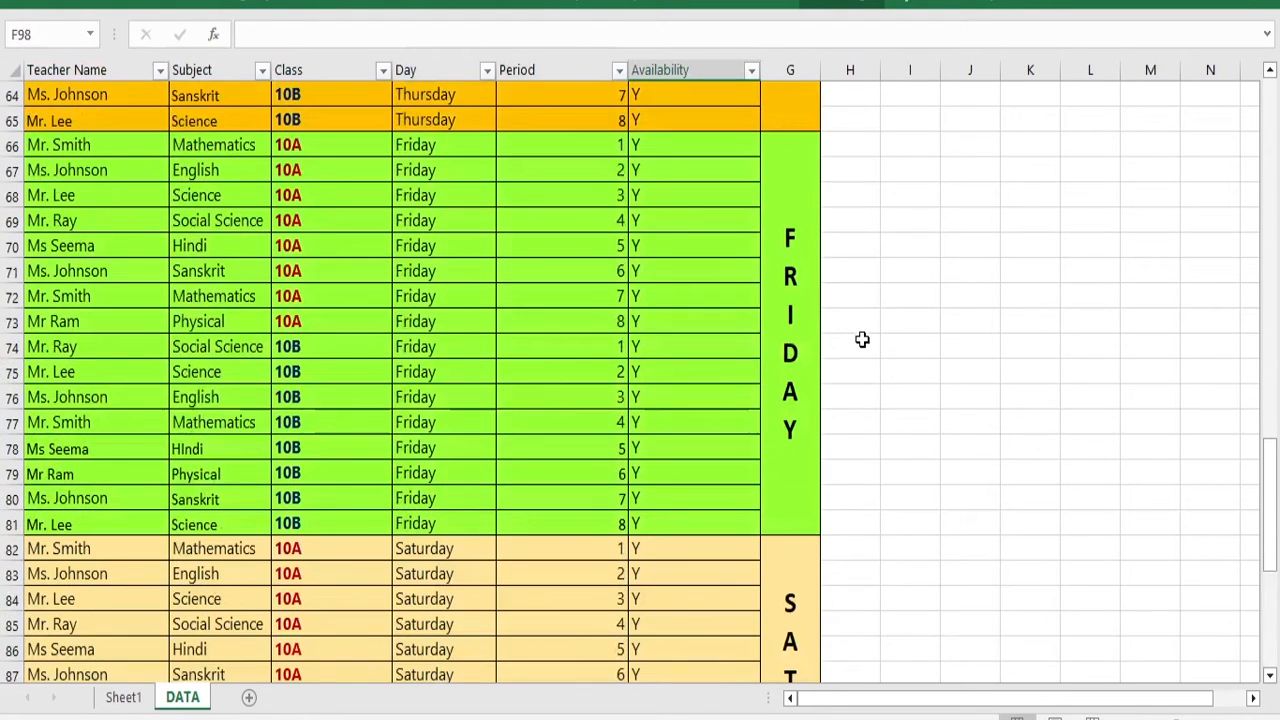
Switch the availability of class 10A's Friday period 6 entry to N and back to Y
left_click(712, 276)
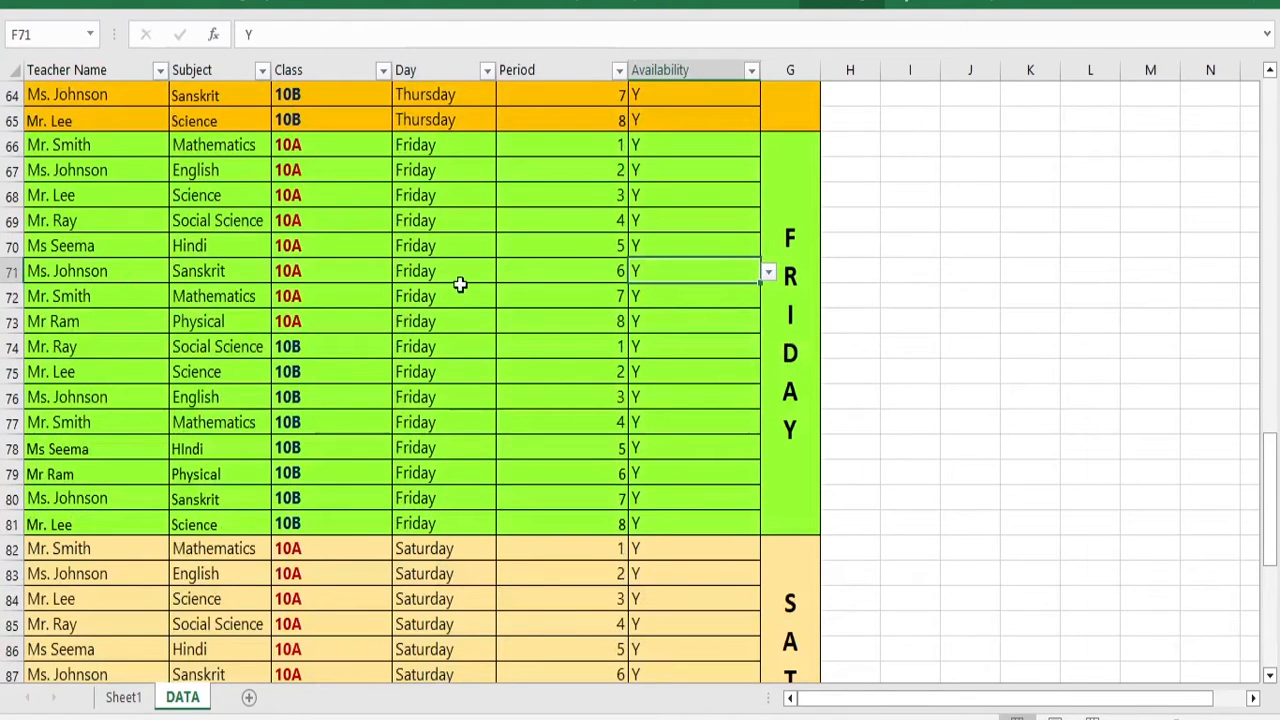
left_click(768, 272)
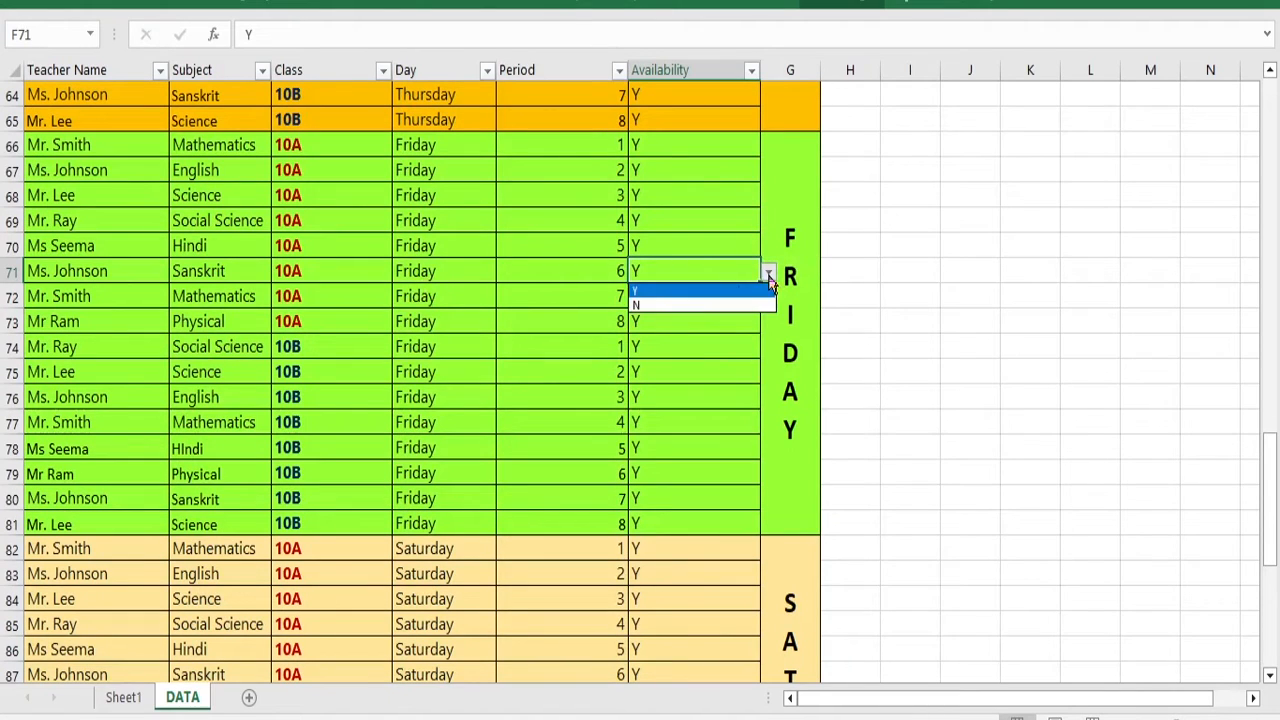
left_click(662, 303)
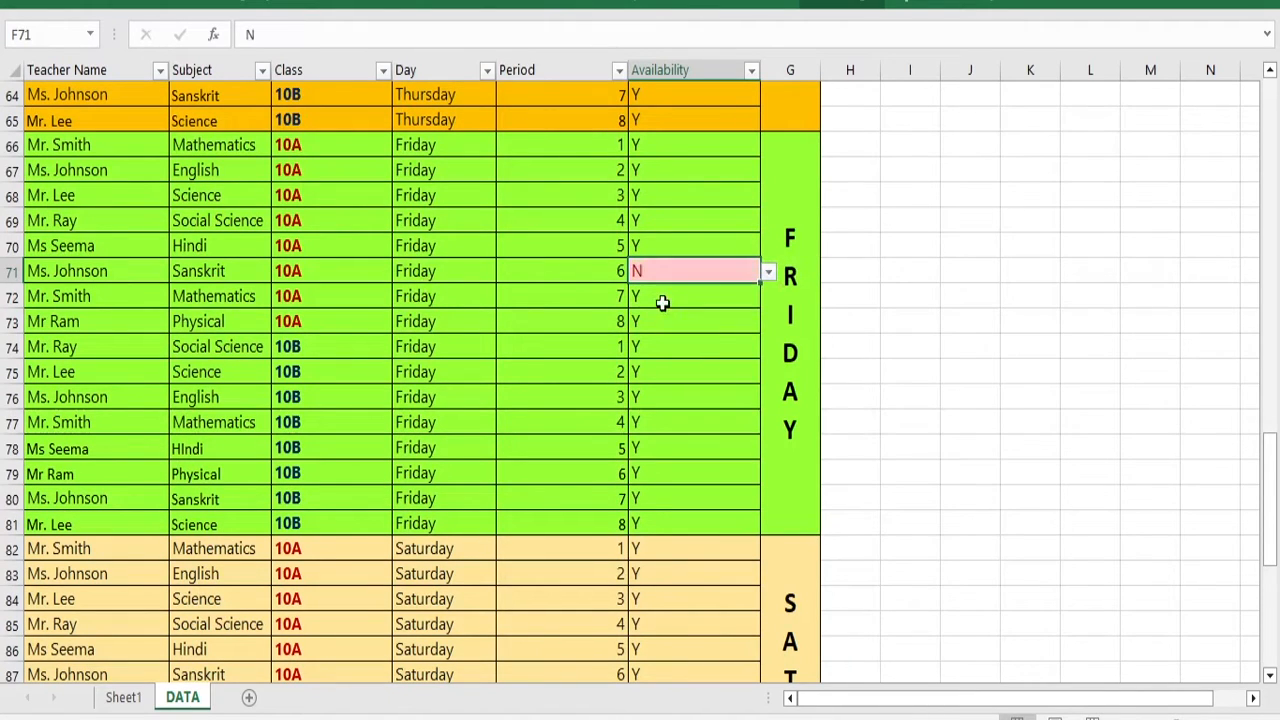
left_click(768, 272)
left_click(671, 294)
Rename the empty Sheet1 as TIMETABLE
scroll(480, 590, "down", 8)
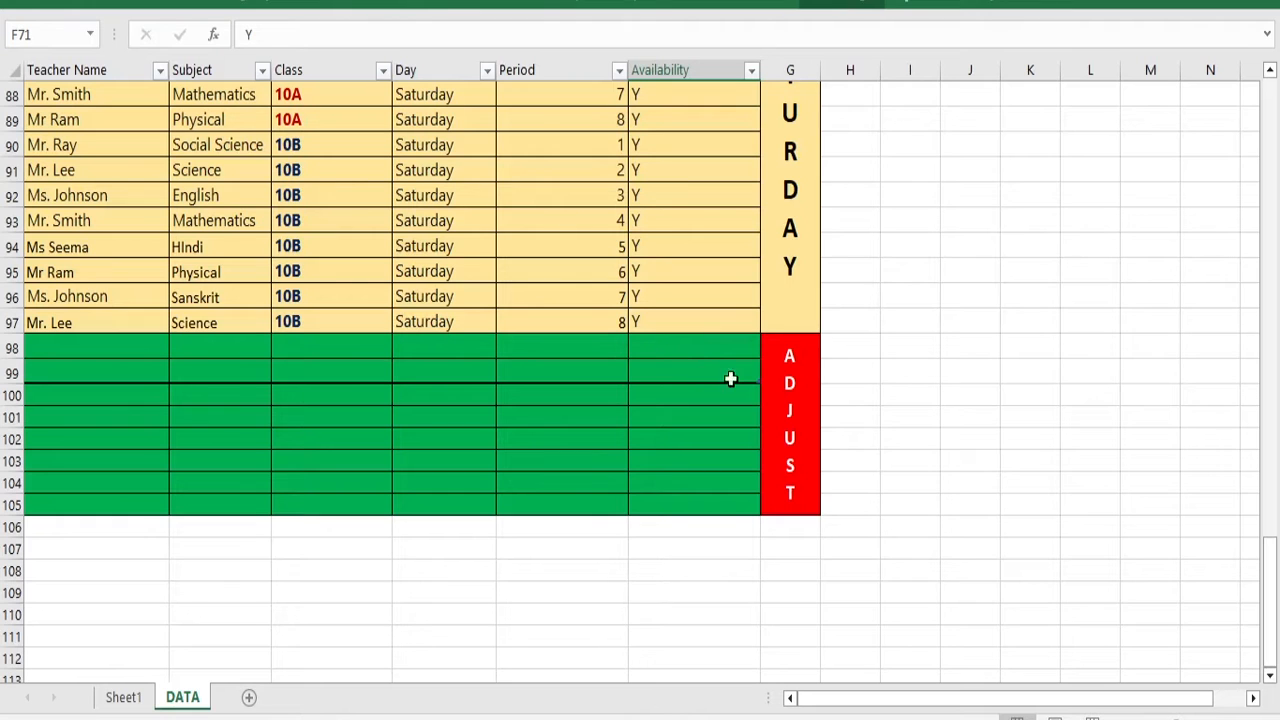
scroll(972, 370, "up", 11)
scroll(972, 370, "up", 7)
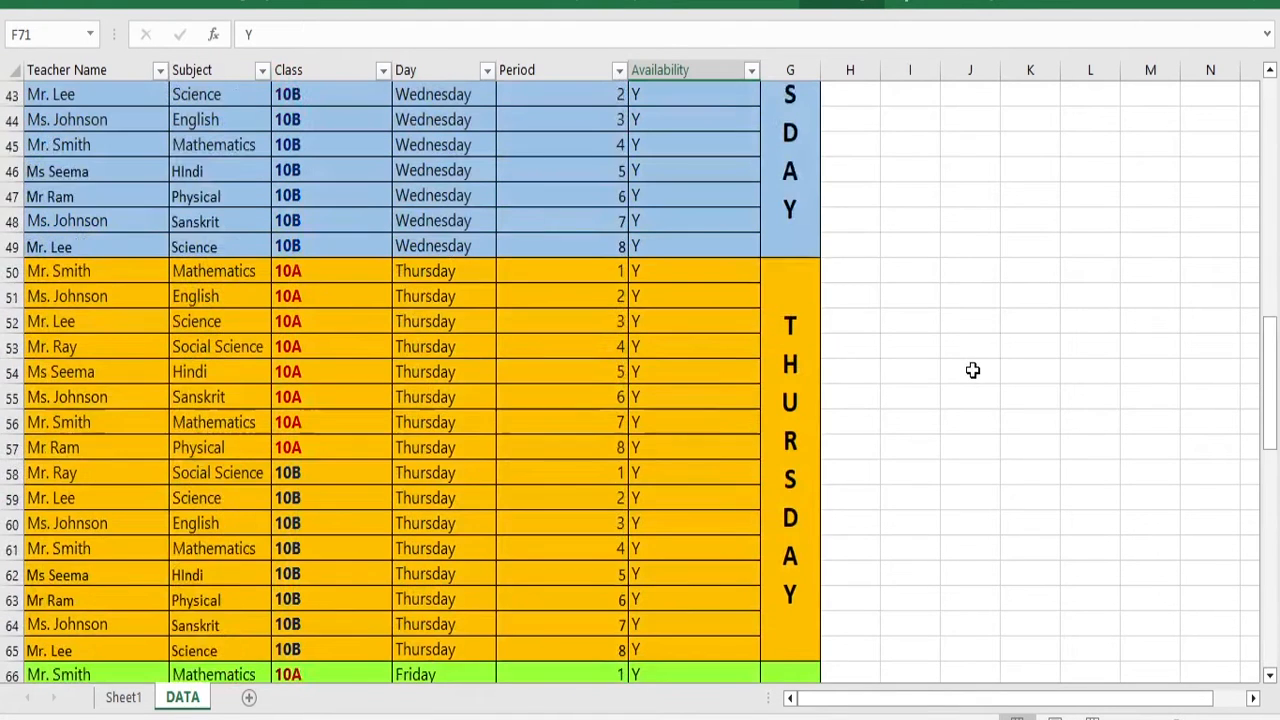
scroll(260, 556, "up", 3)
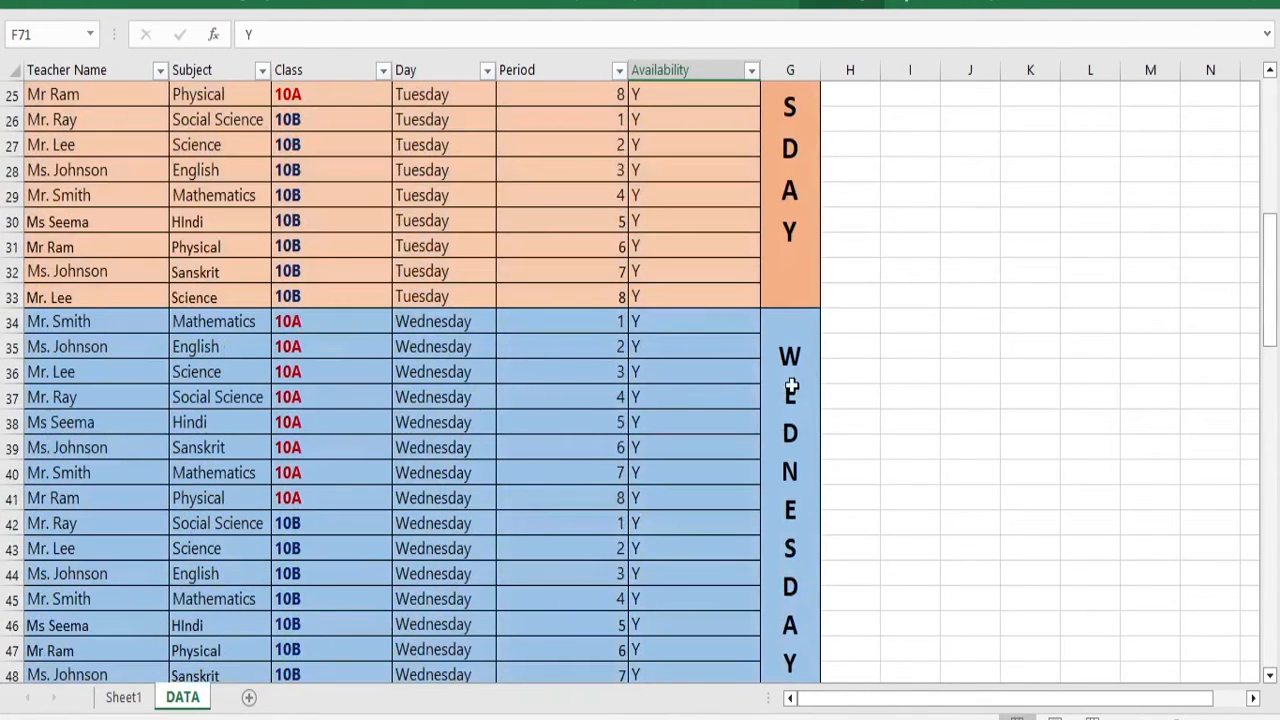
scroll(808, 372, "up", 8)
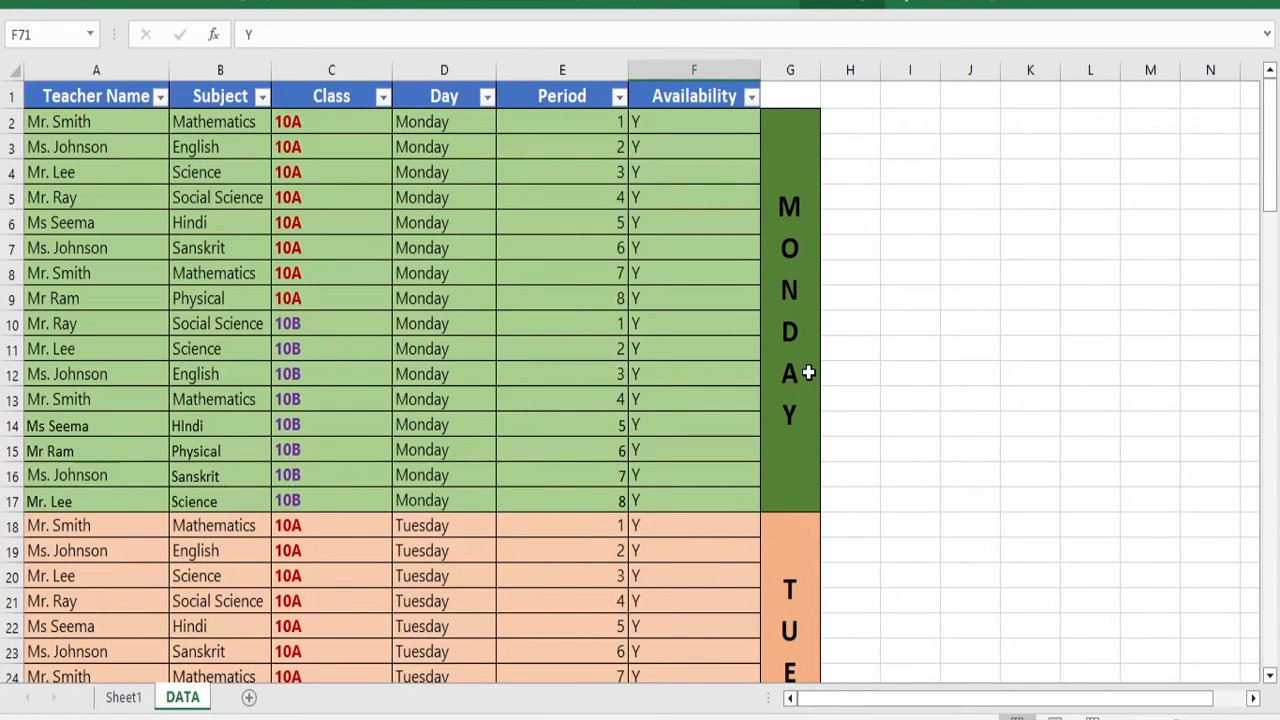
left_click(118, 700)
double_click(135, 705)
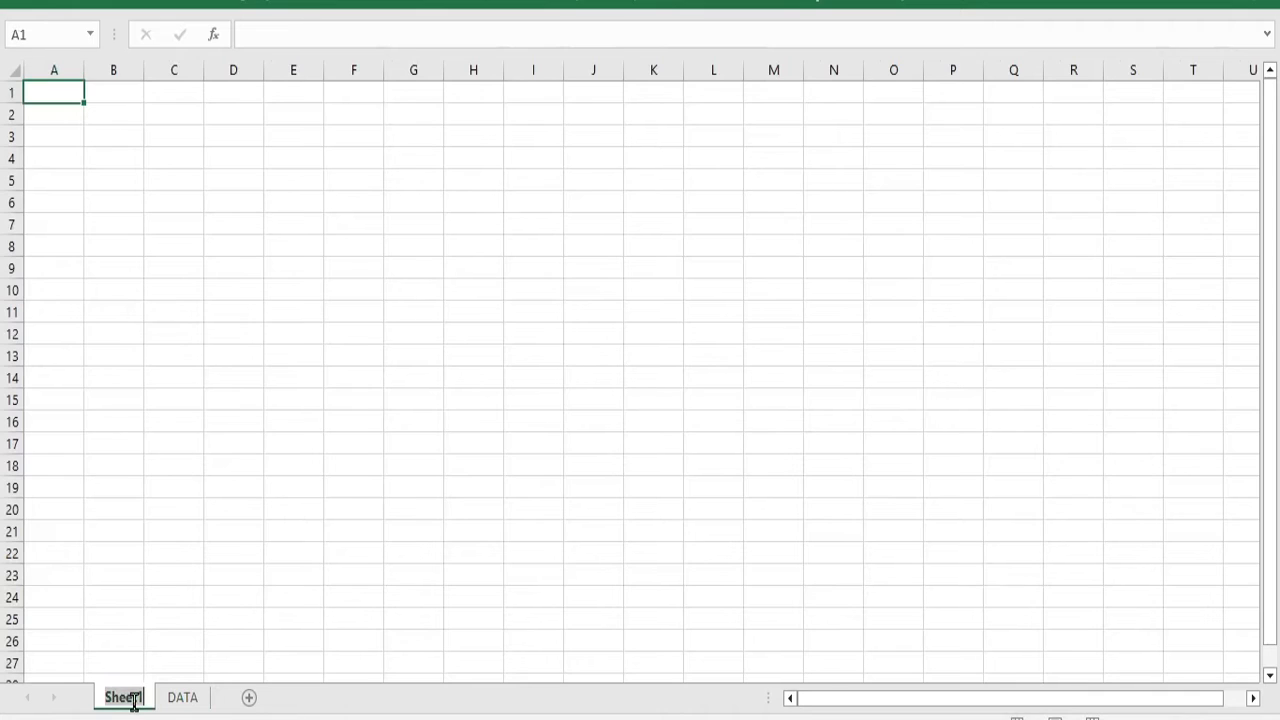
type("TIME")
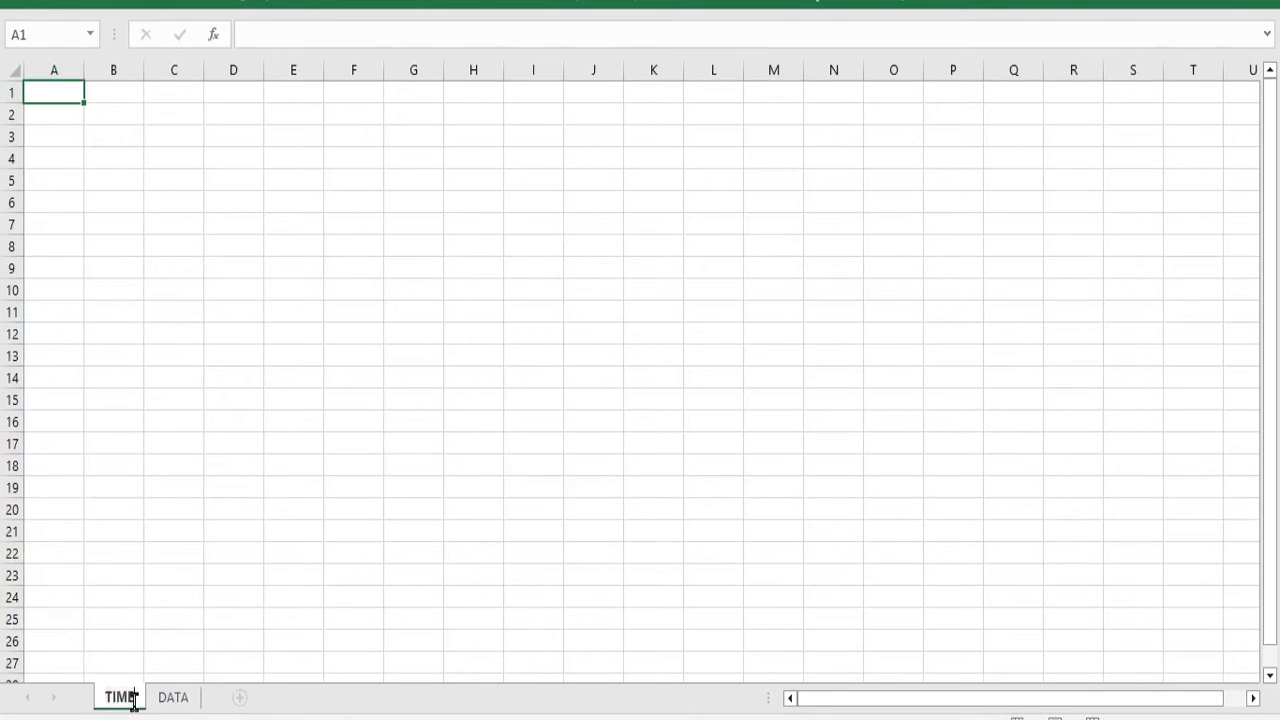
type("TABLE")
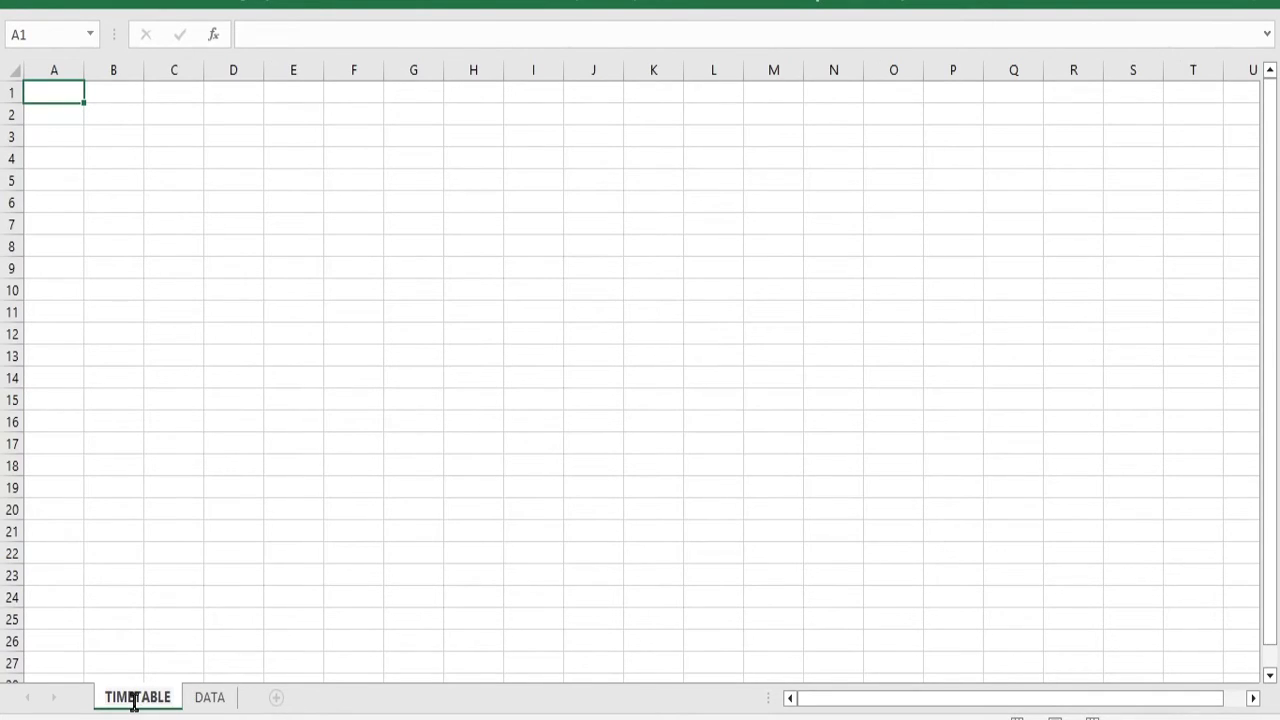
left_click(457, 400)
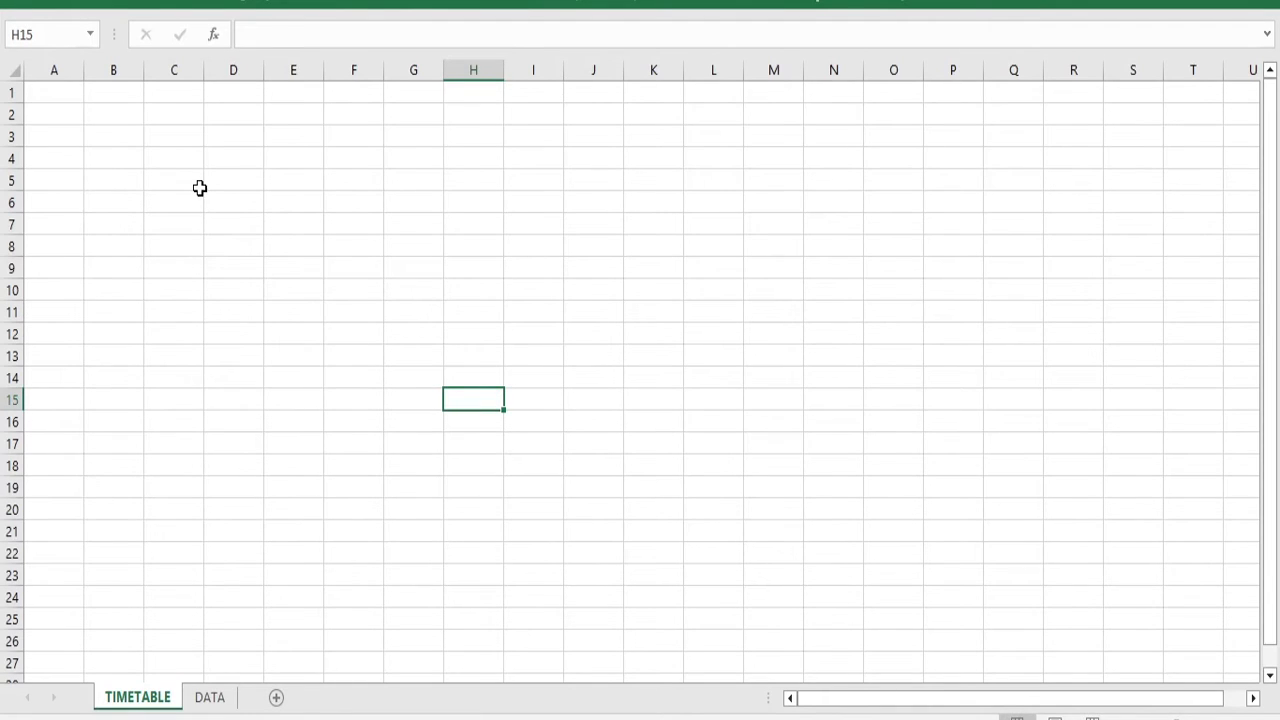
On the TIMETABLE sheet, make sure the Developer tab is enabled in the ribbon customization options
left_click(209, 698)
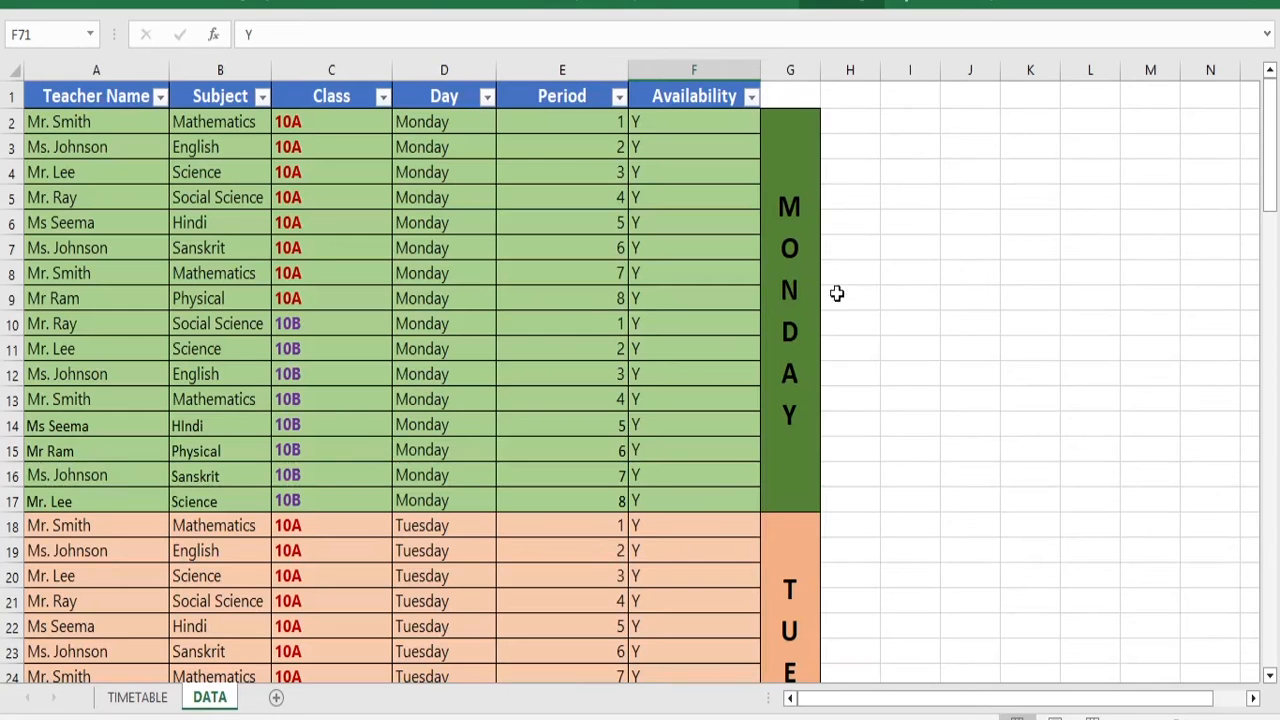
left_click(145, 697)
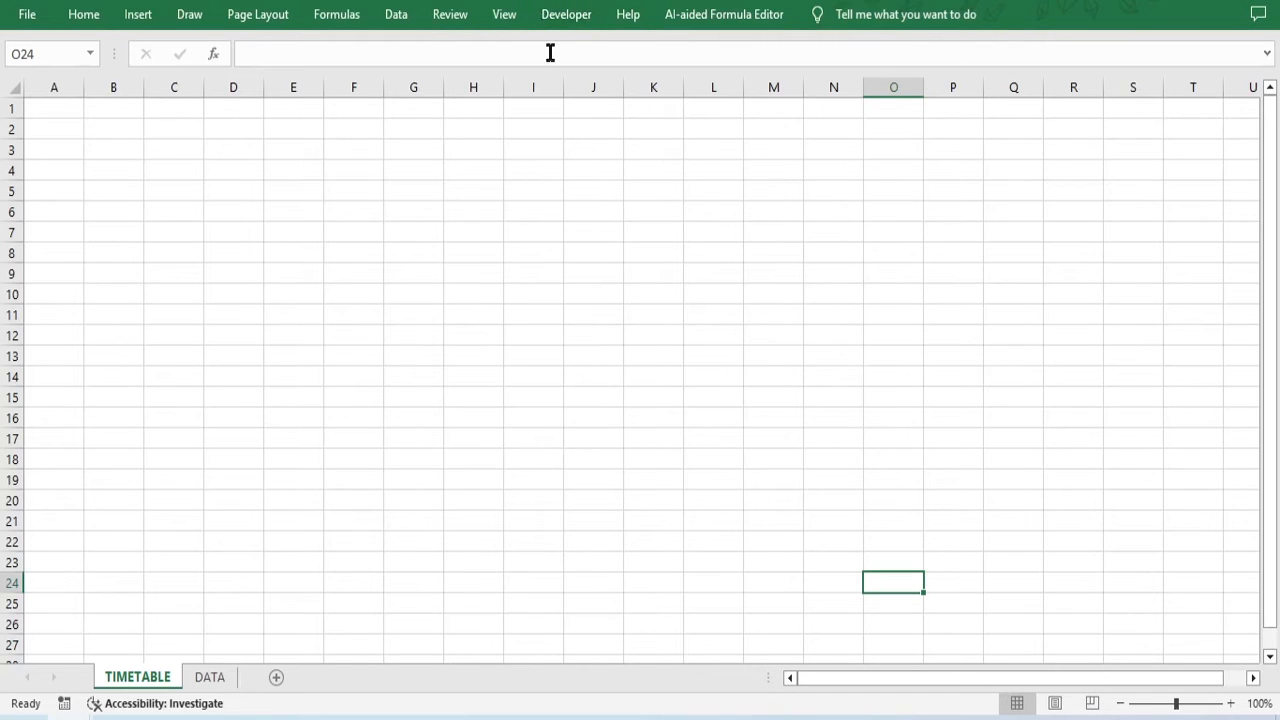
left_click(27, 15)
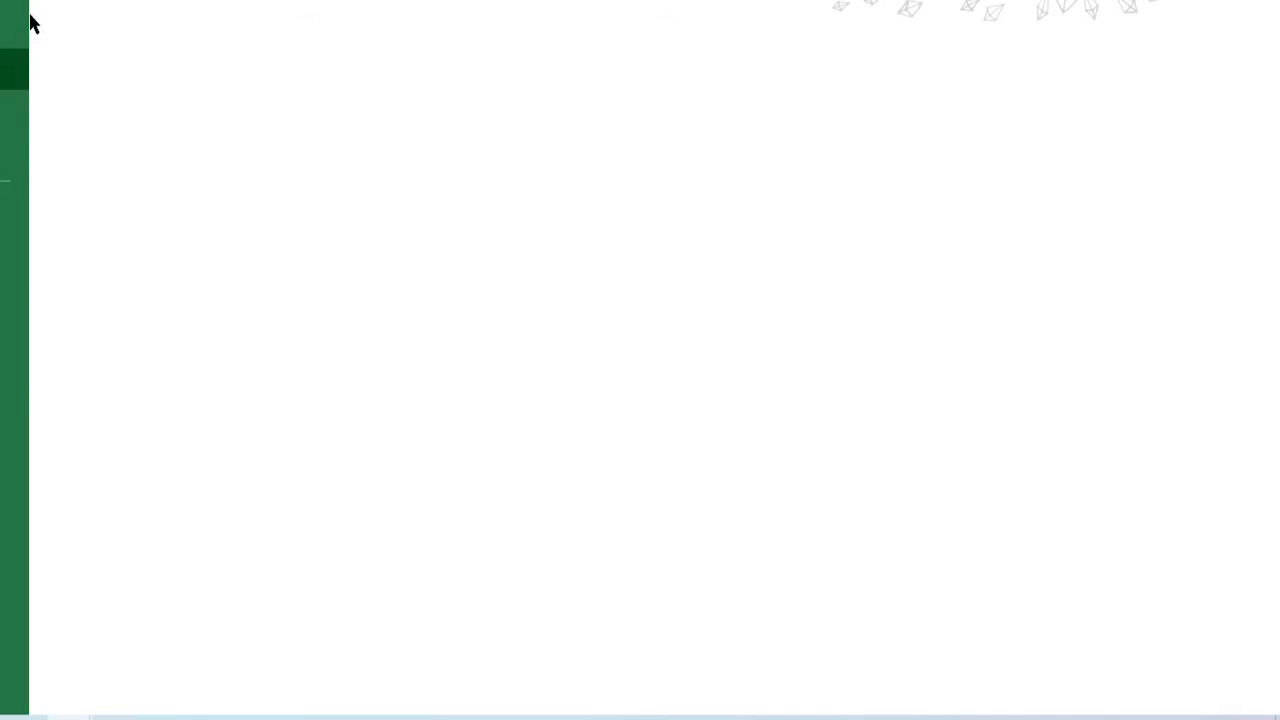
left_click(57, 622)
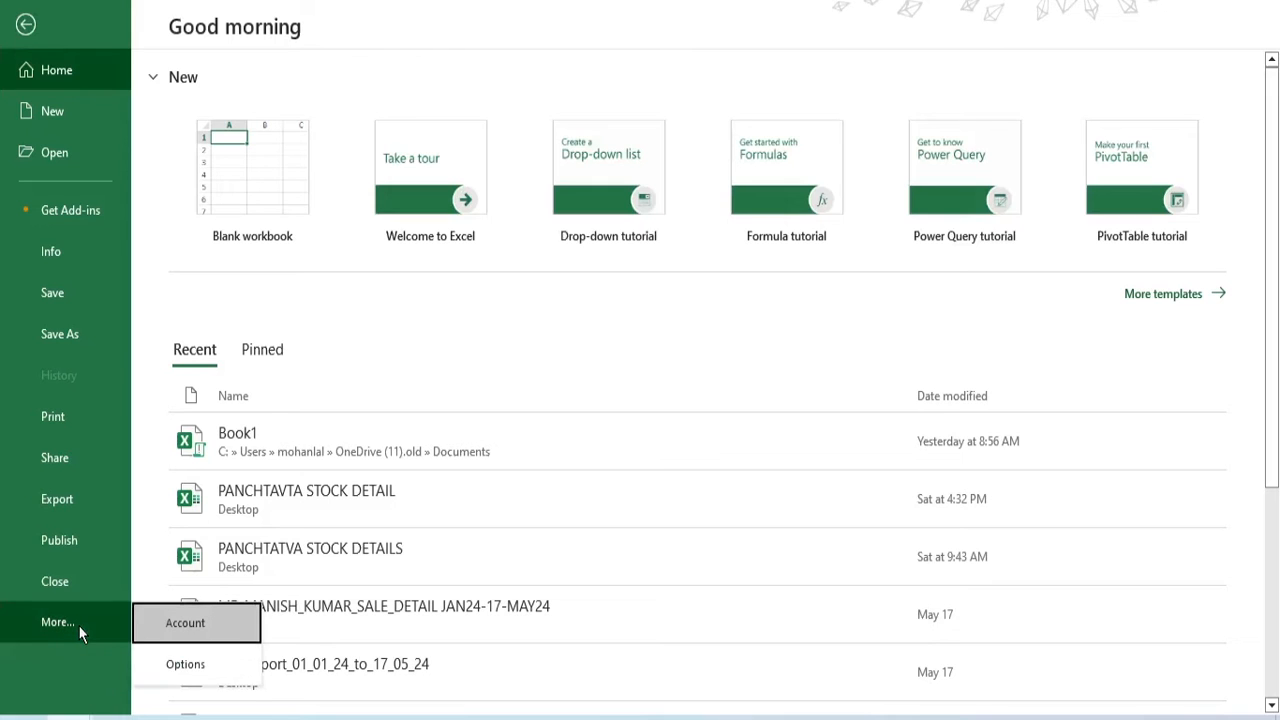
left_click(185, 664)
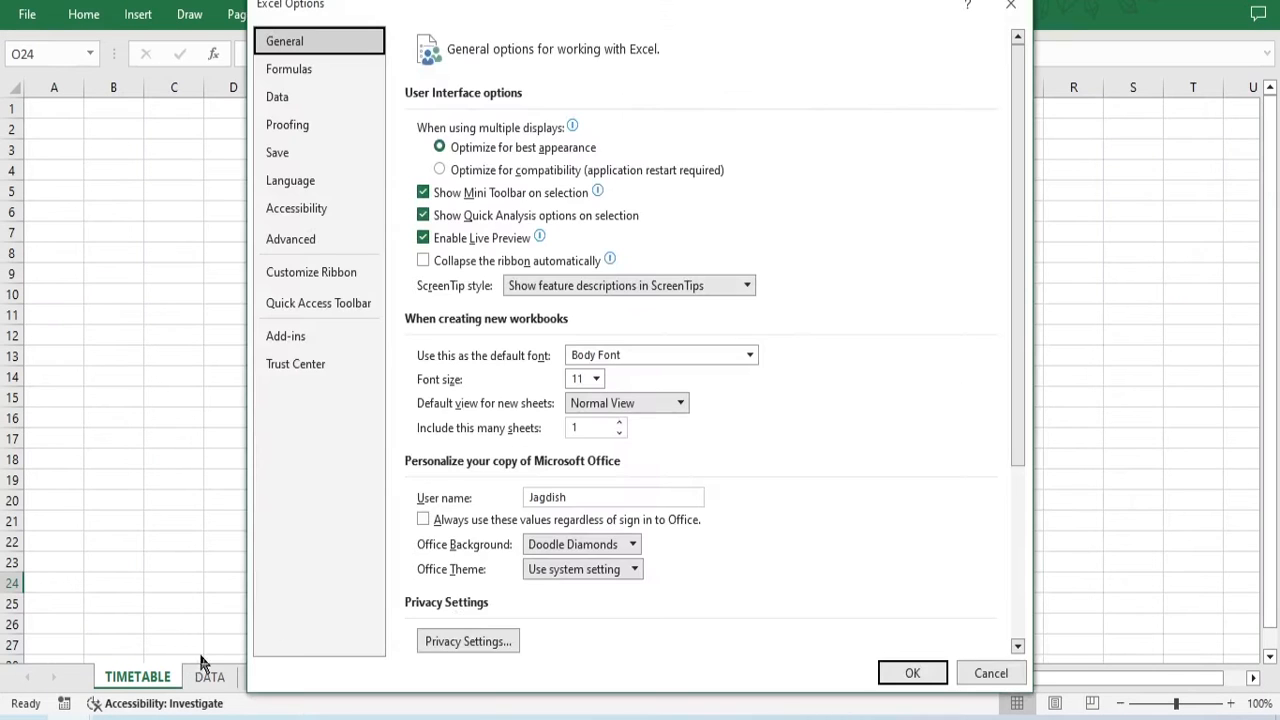
left_click(335, 278)
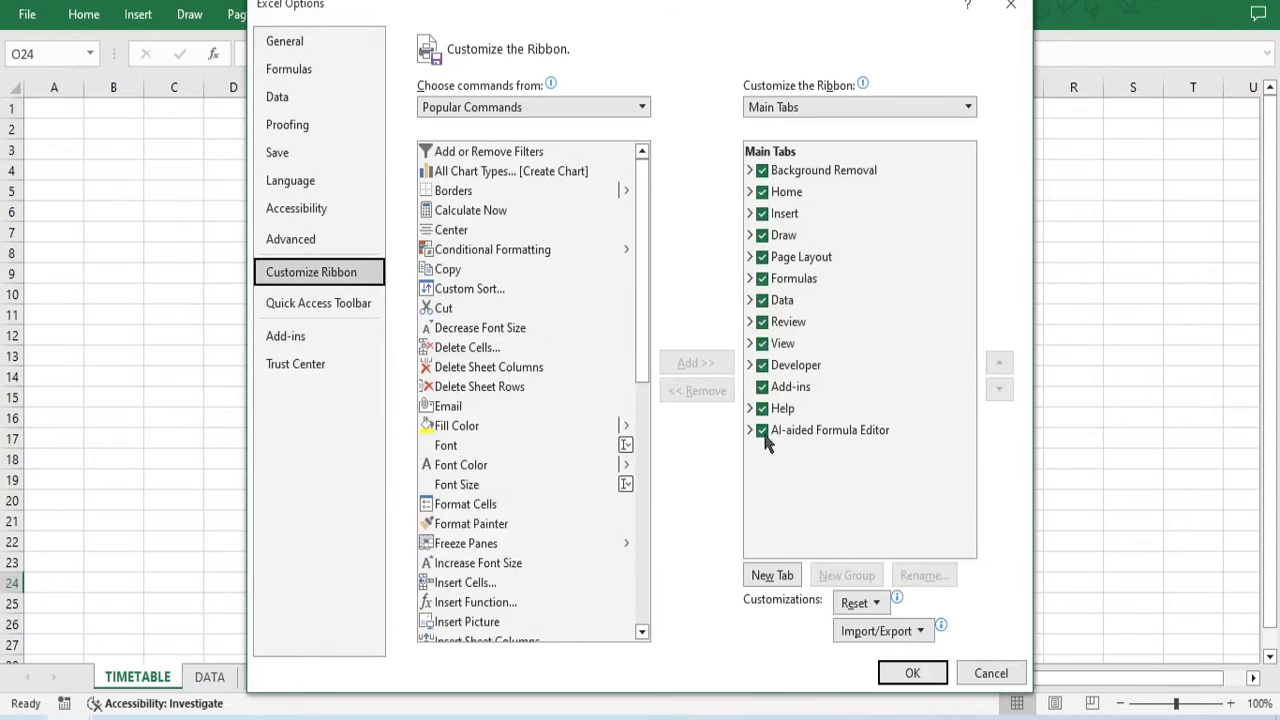
left_click(765, 370)
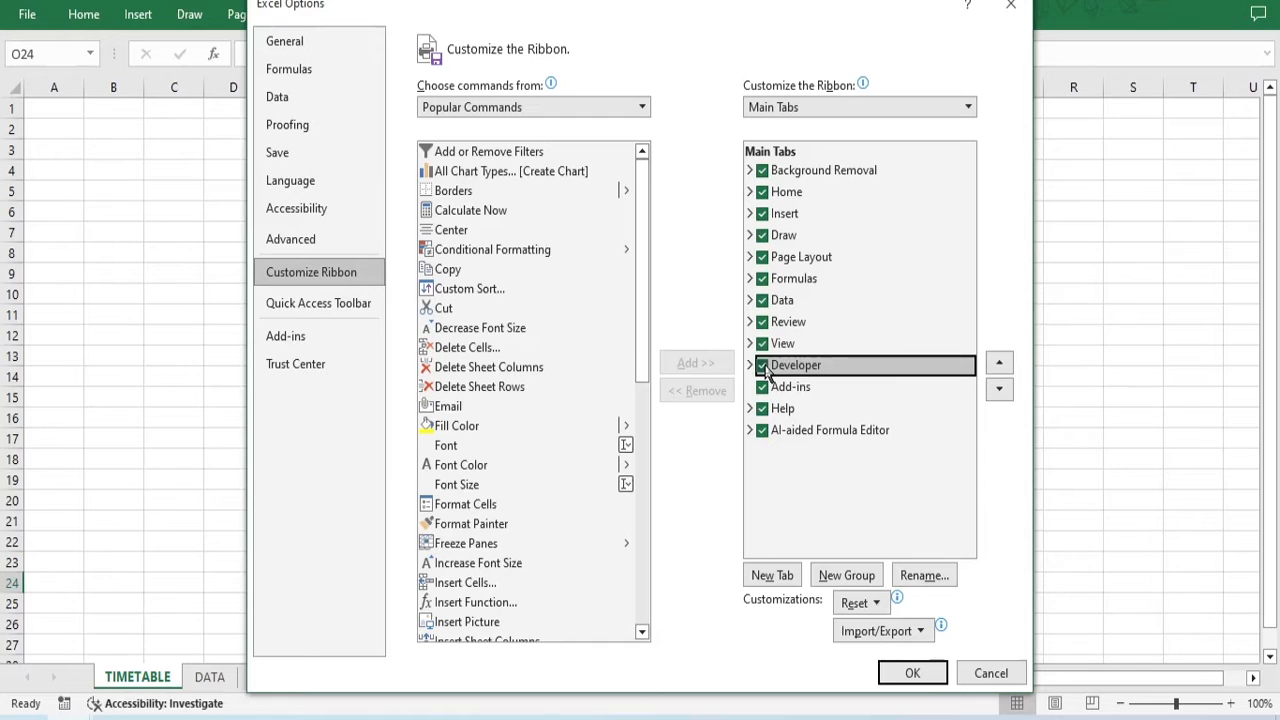
left_click(914, 674)
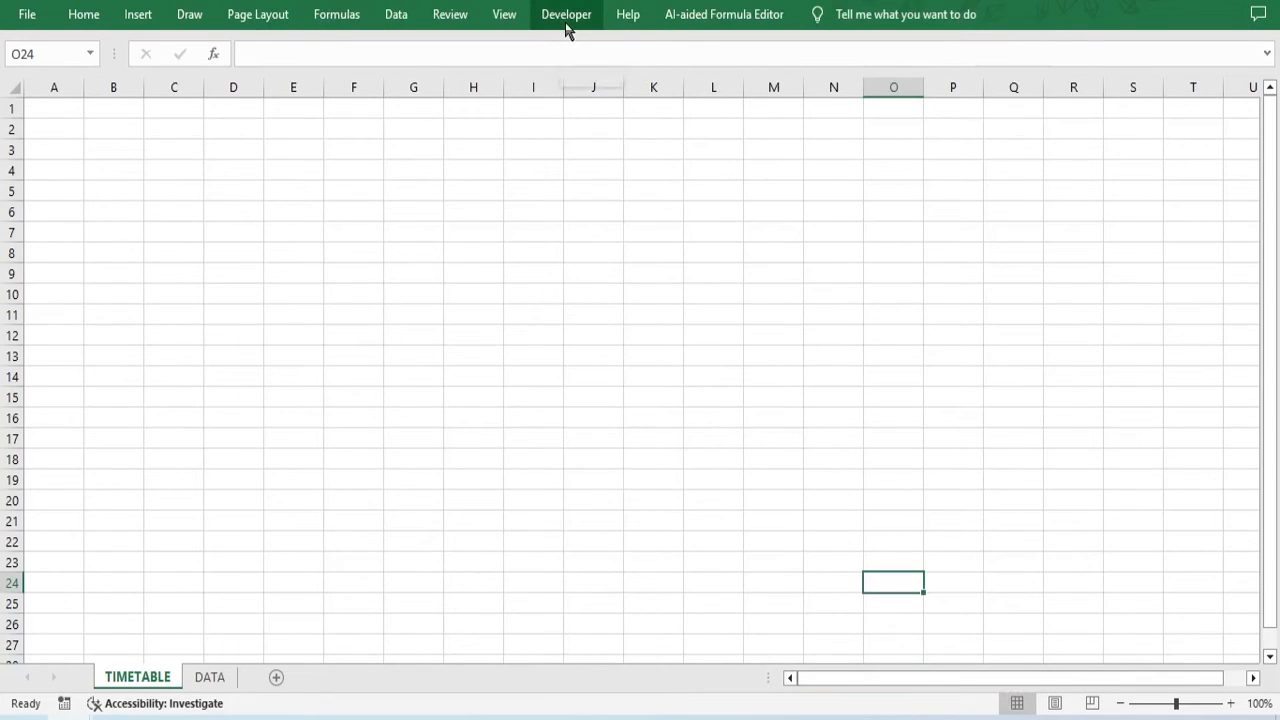
Open the Visual Basic editor and insert a new module into the Book2 project
left_click(1196, 507)
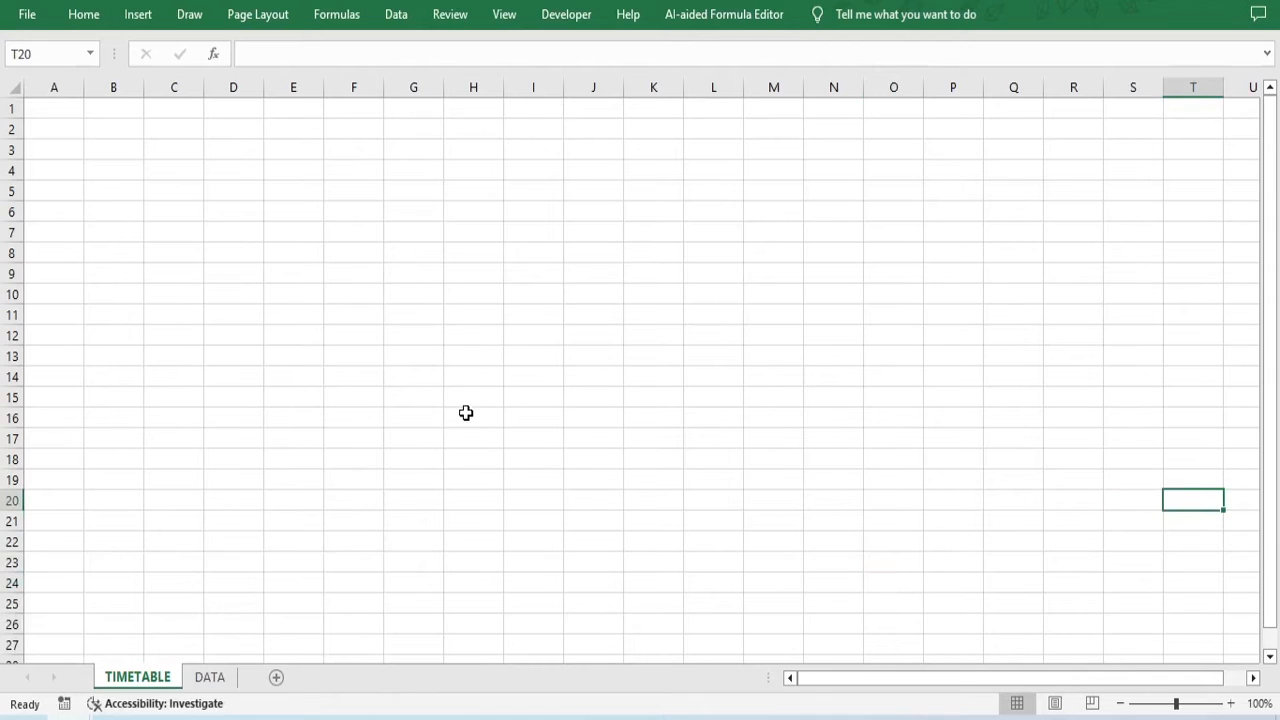
left_click(568, 18)
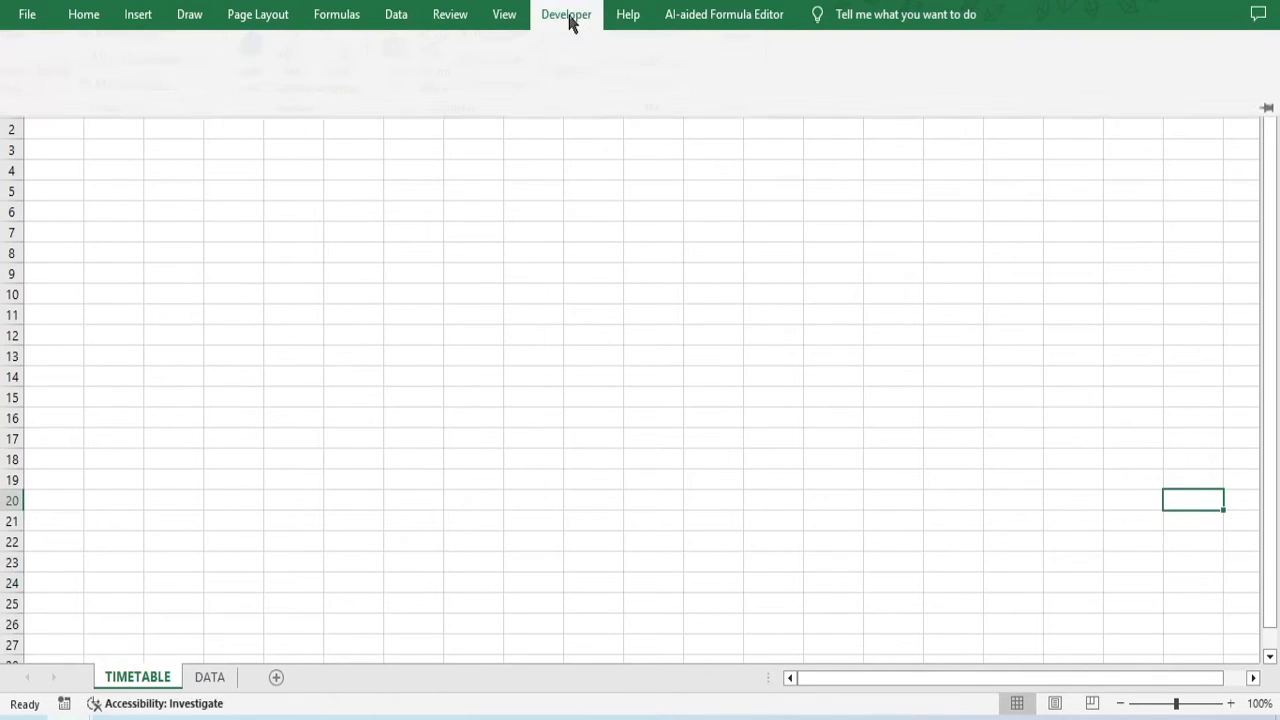
left_click(23, 70)
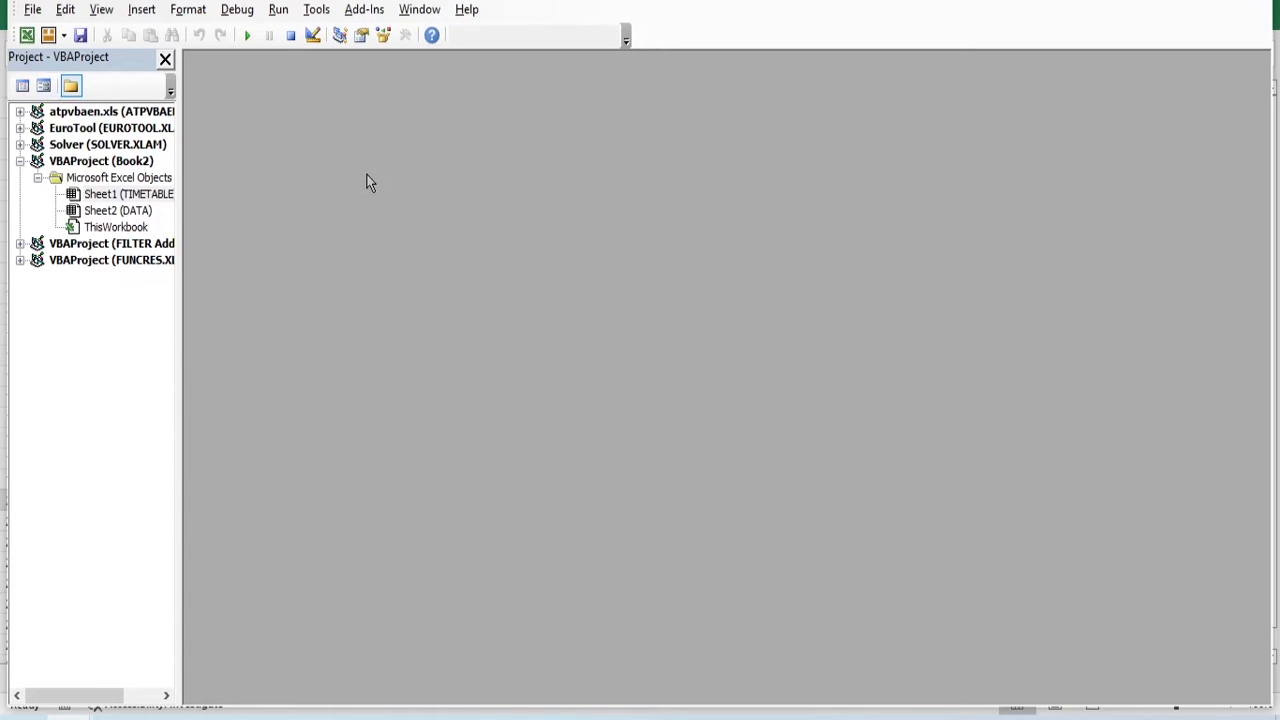
left_click(64, 36)
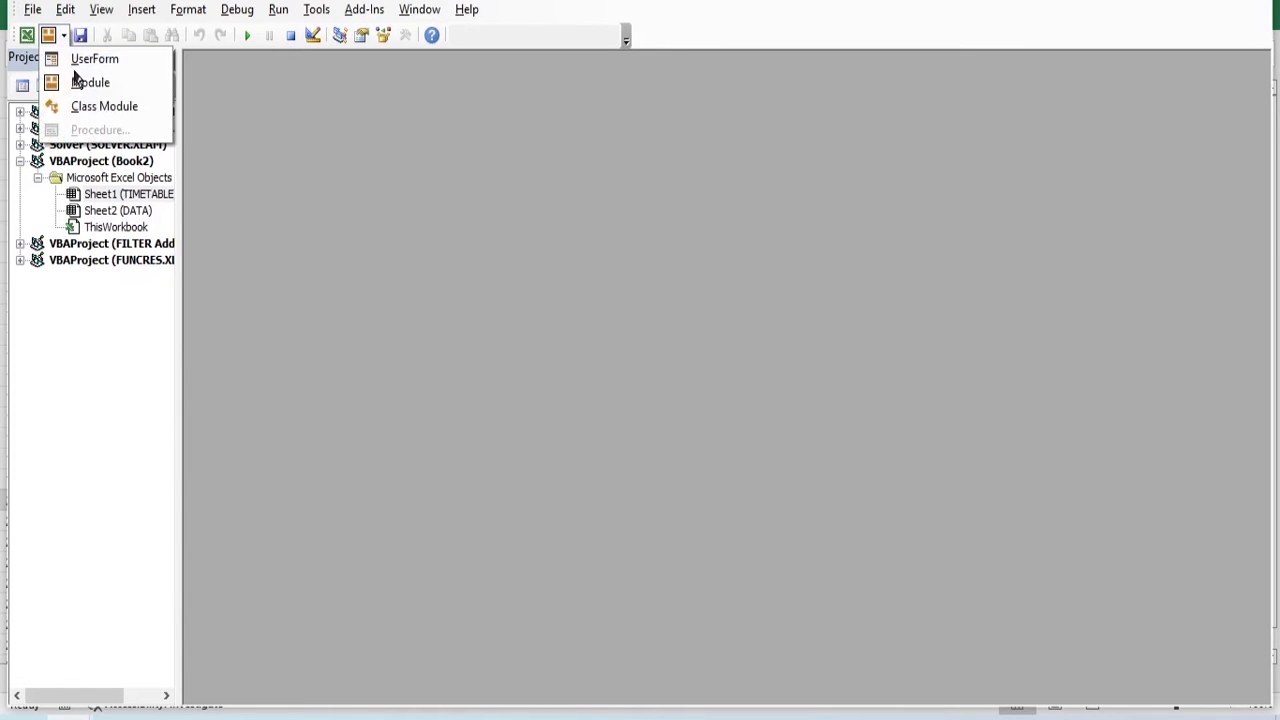
left_click(83, 88)
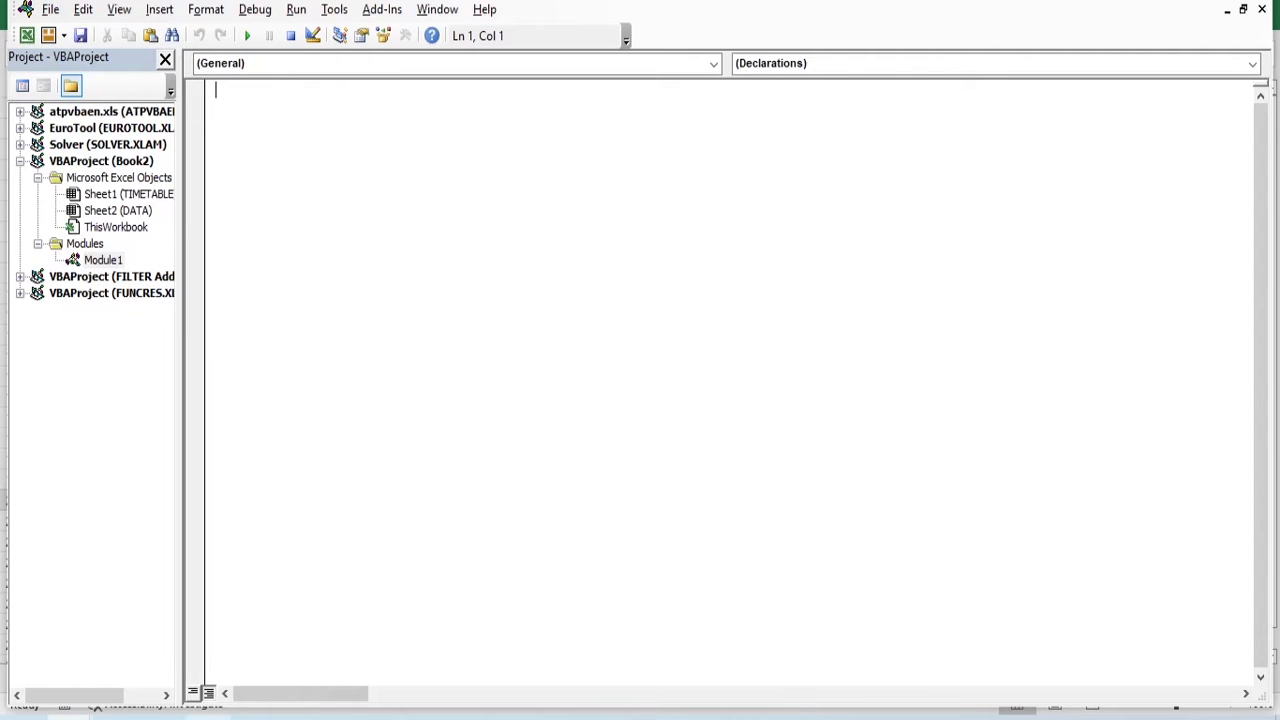
Copy the line Sub GenerateTimetable() from the vbscript file in Notepad and paste it into Module1 in the Visual Basic editor
mouse_move(208, 717)
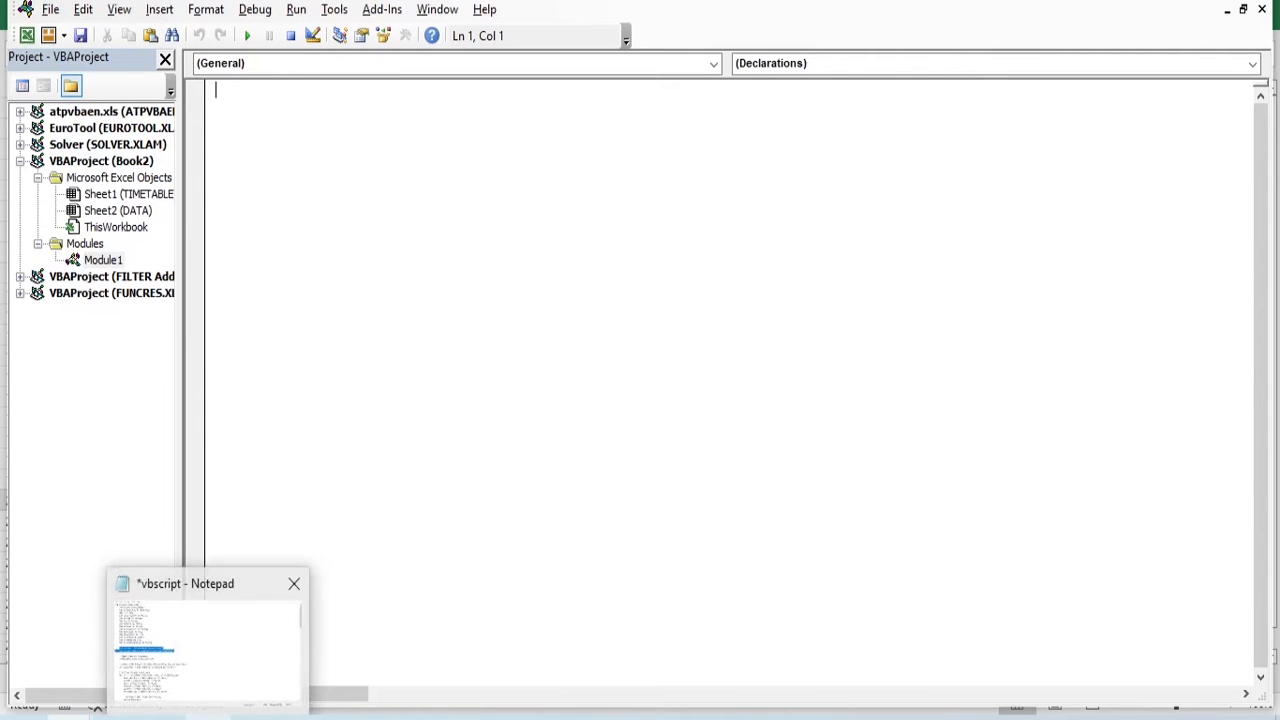
left_click(208, 716)
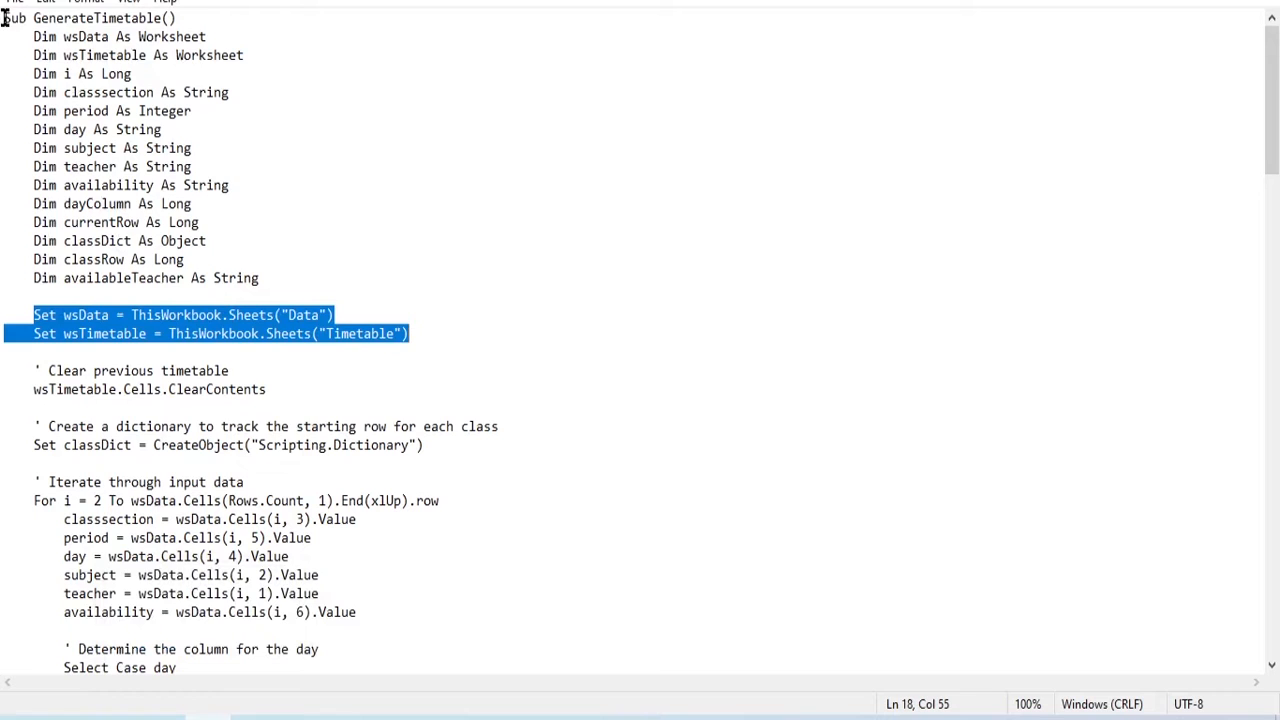
left_click_drag(4, 18, 243, 8)
key("ctrl+c")
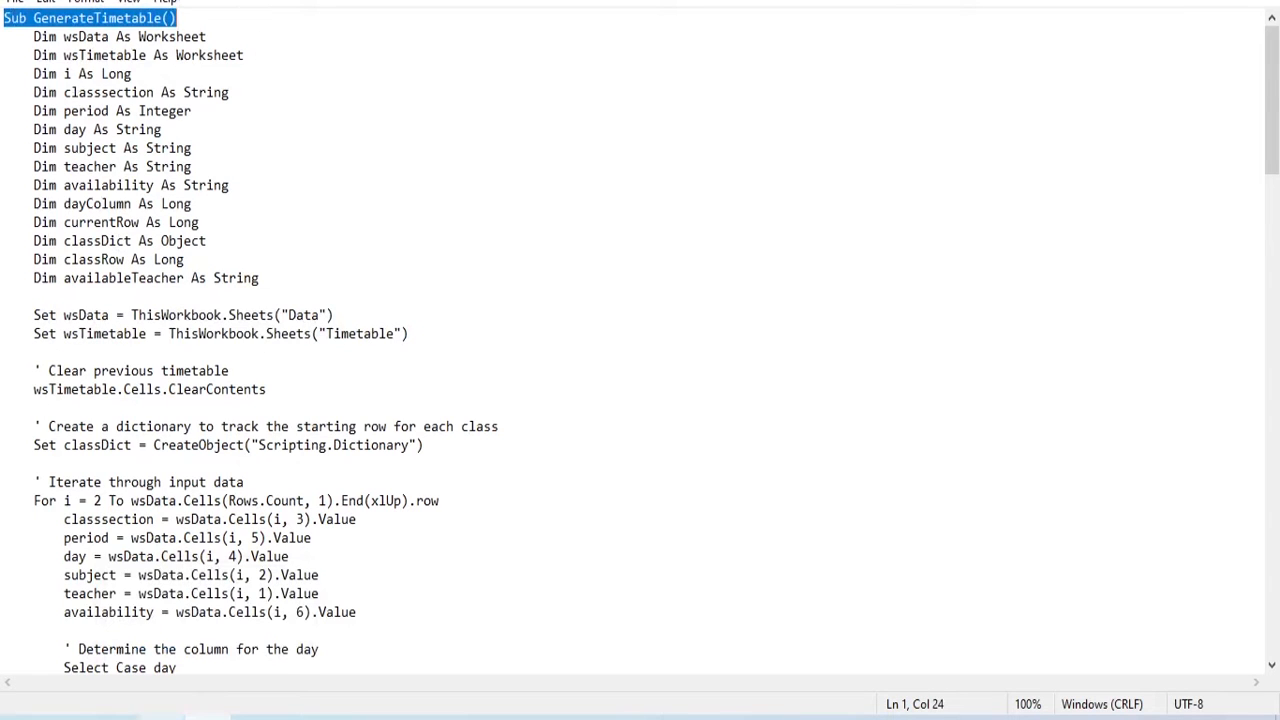
mouse_move(114, 717)
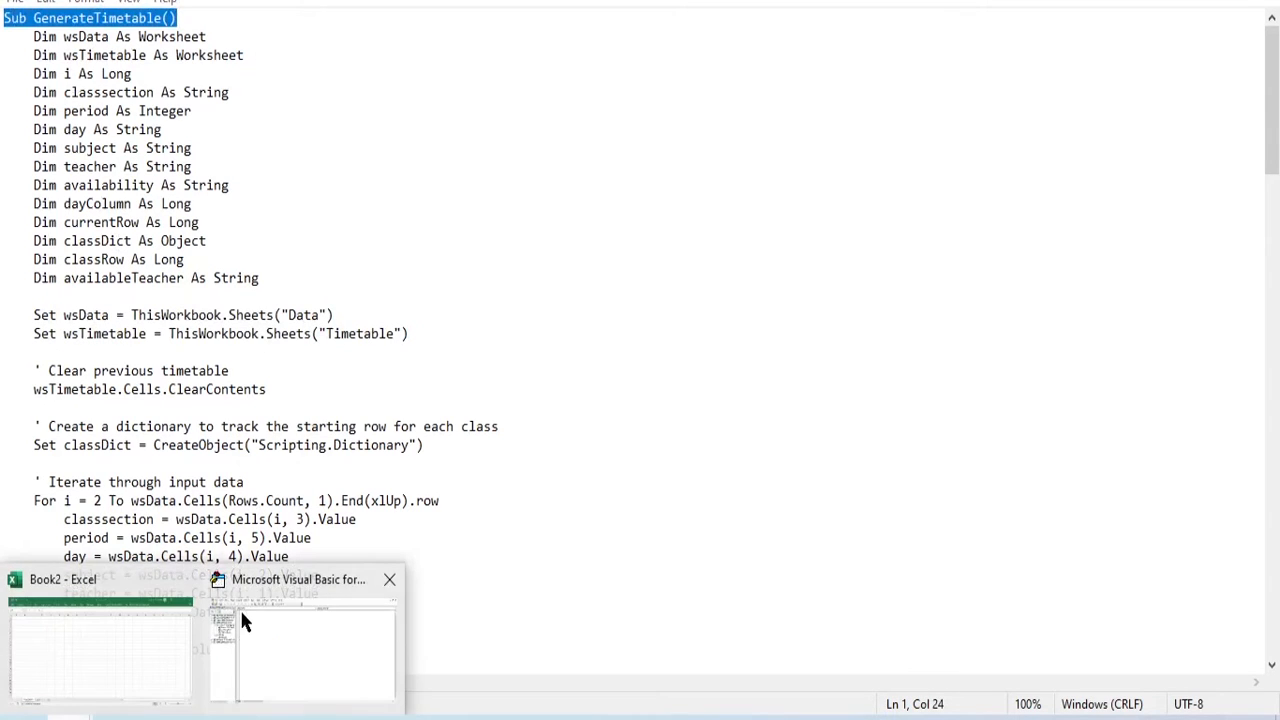
left_click(286, 591)
left_click(263, 94)
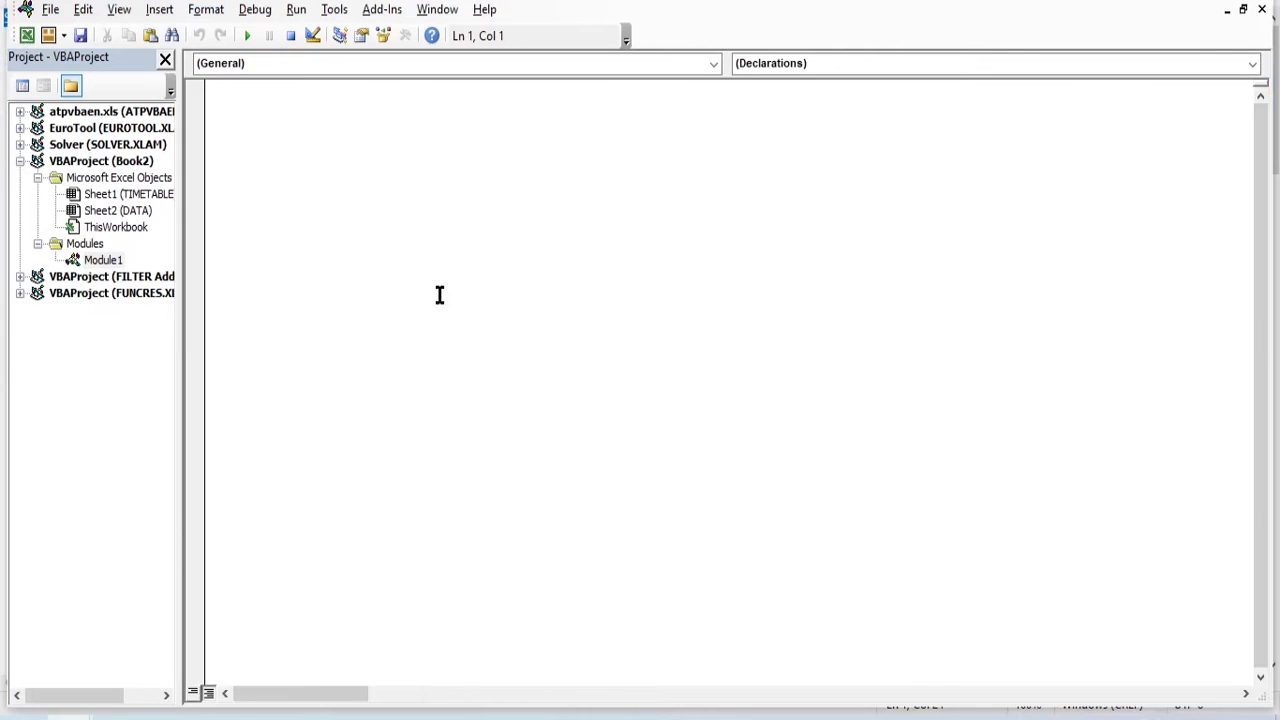
key("ctrl+v")
key("Return")
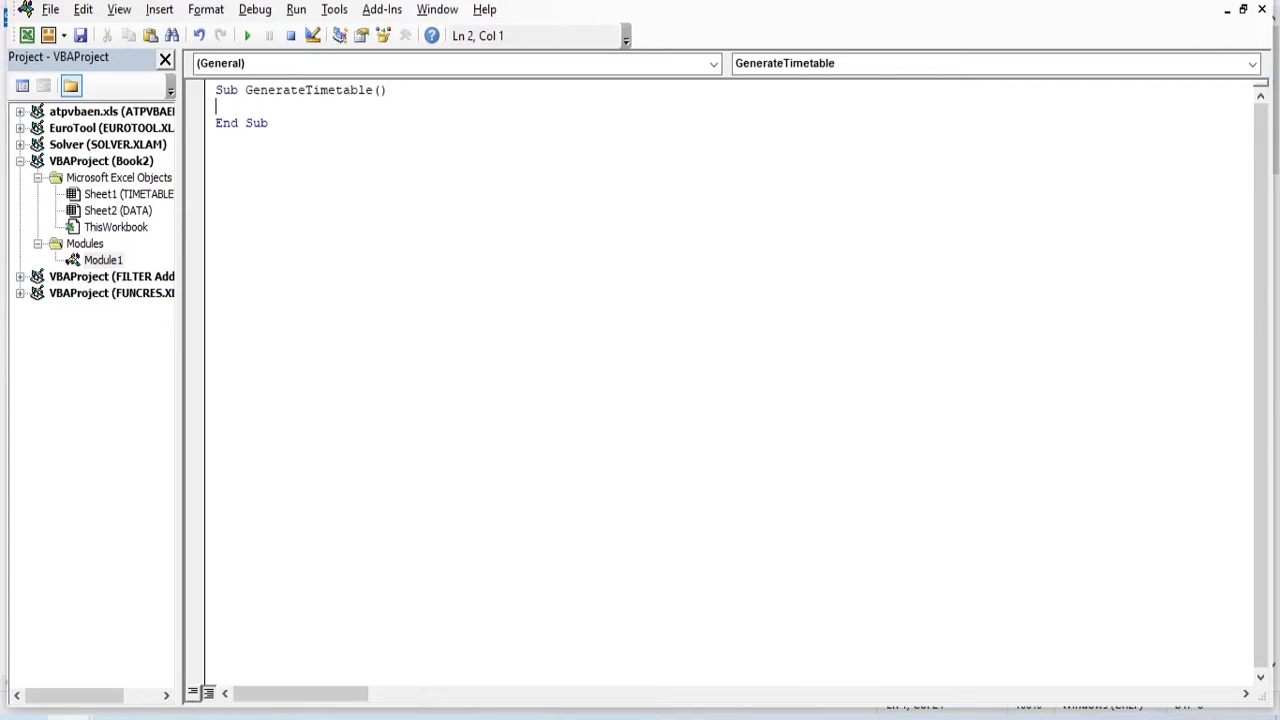
Add several blank lines inside the GenerateTimetable procedure, above End Sub
key("Return")
key("Return")
key("Return")
key("Return")
key("Return")
key("Return")
key("Return")
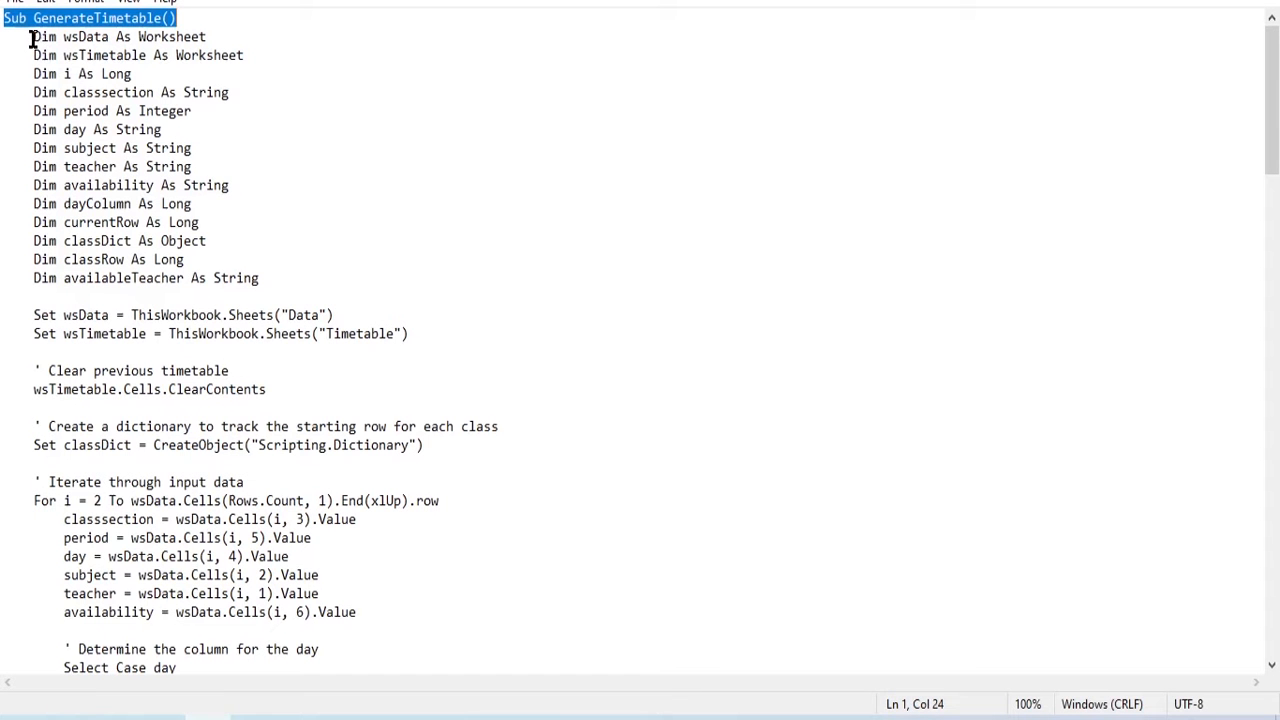
Copy the Dim wsData through Dim availableTeacher declarations from Notepad into GenerateTimetable in the Visual Basic editor, and indent the first line to match
left_click_drag(5, 40, 340, 289)
key("ctrl+c")
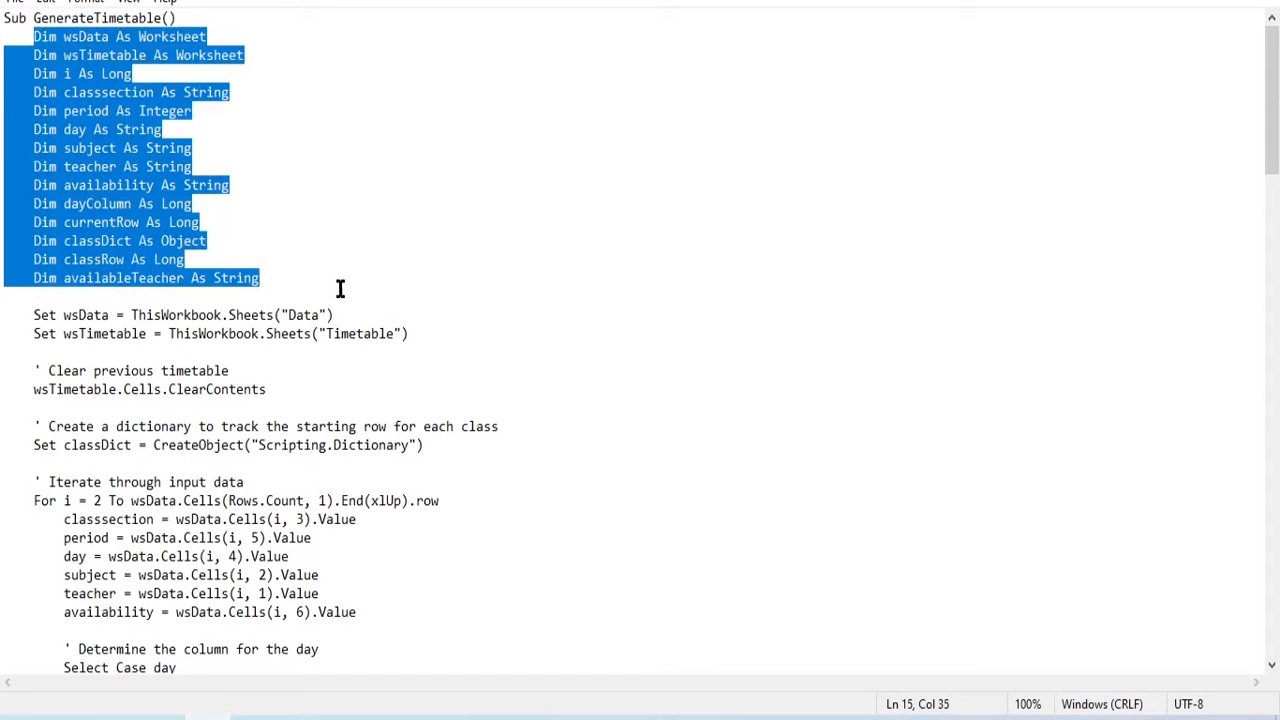
mouse_move(166, 708)
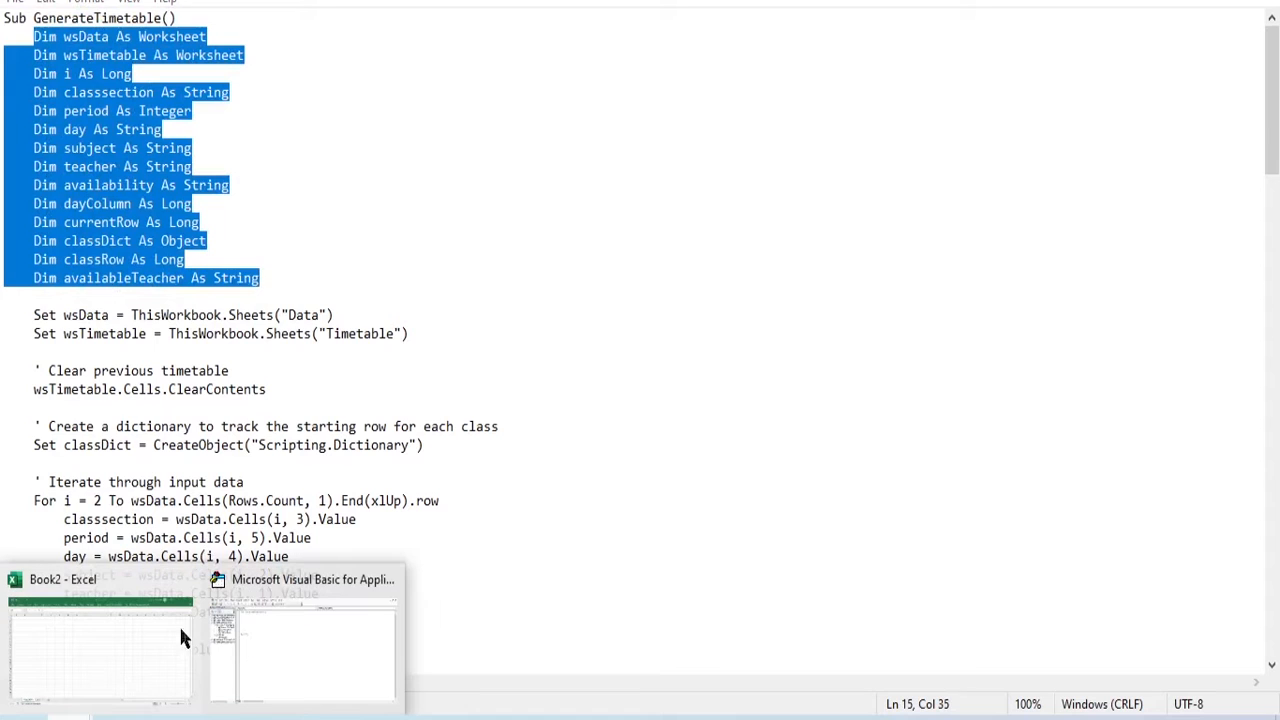
left_click(283, 587)
key("ctrl+v")
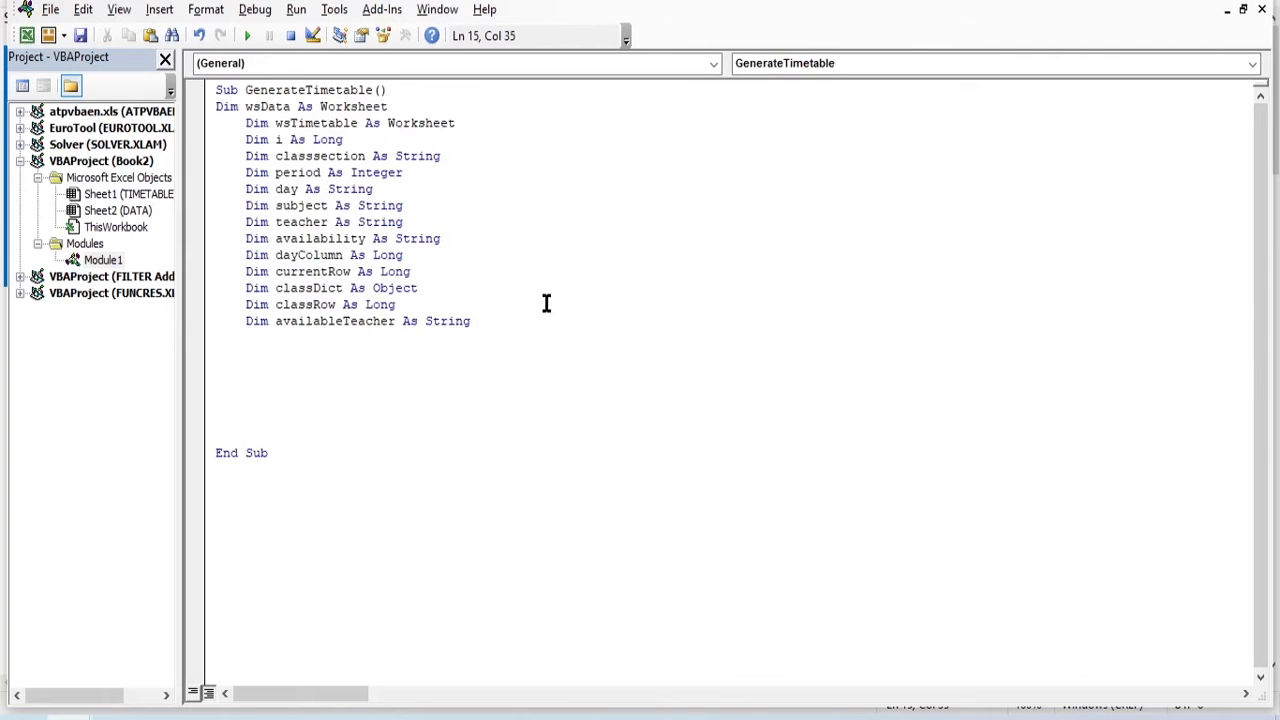
left_click(217, 106)
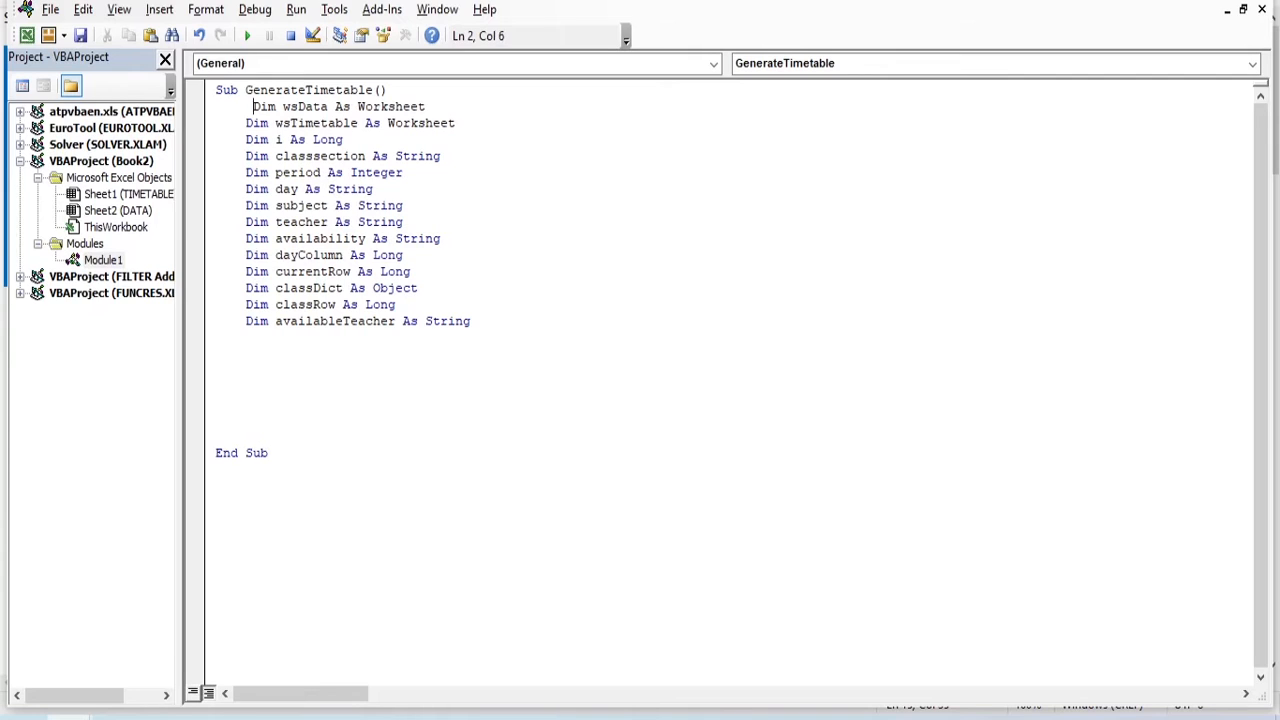
key("BackSpace")
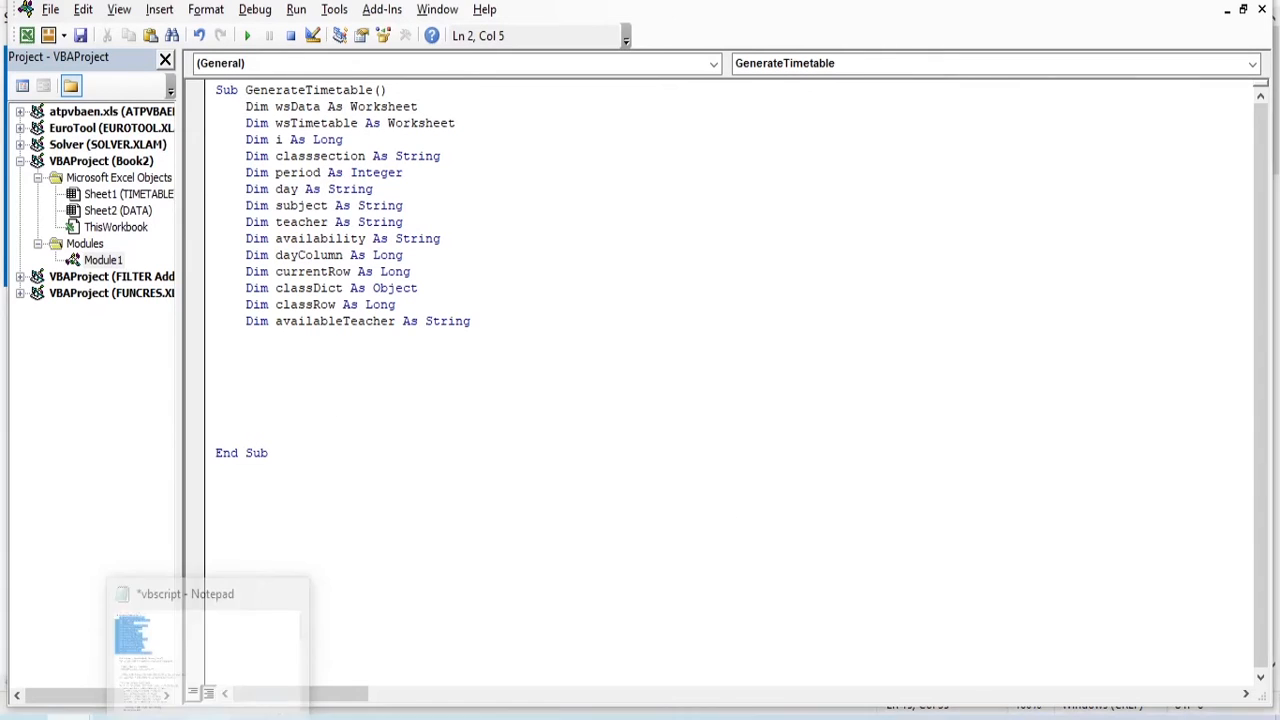
Copy the Set wsData and Set wsTimetable lines from the vbscript file in Notepad and paste them below the declarations in the Visual Basic editor
left_click(217, 713)
left_click(55, 311)
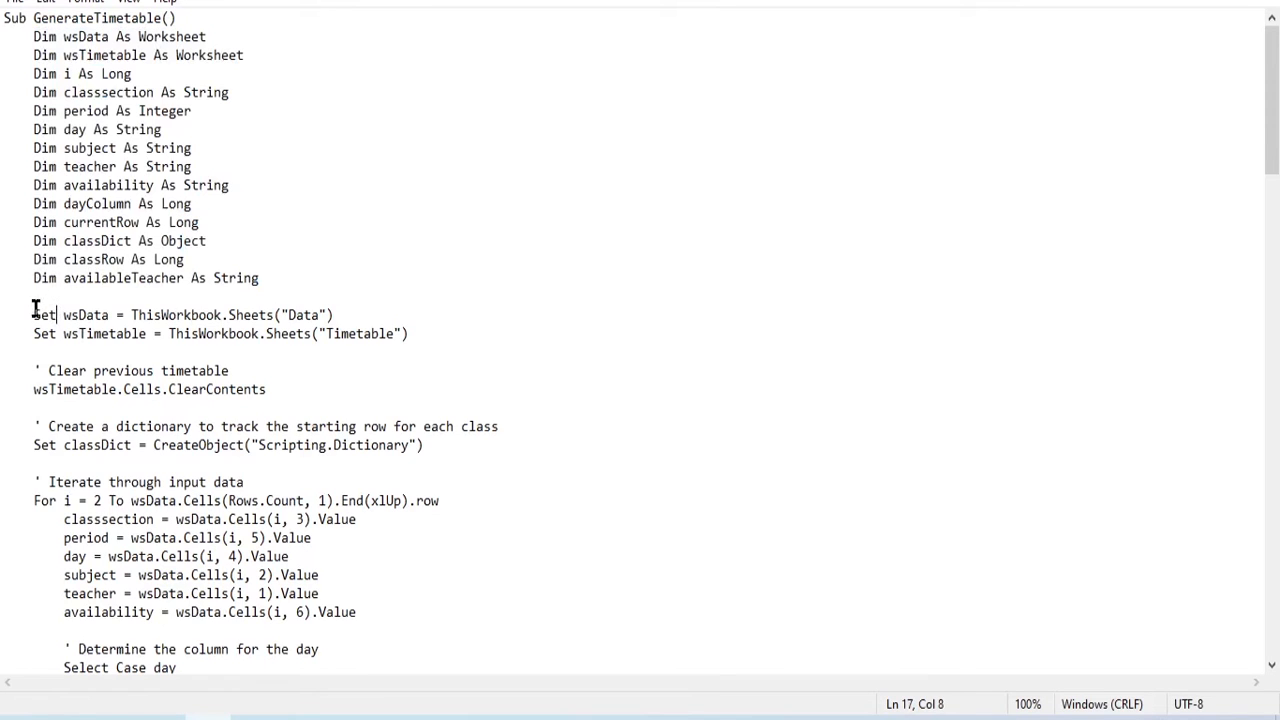
left_click_drag(34, 314, 437, 331)
key("ctrl+c")
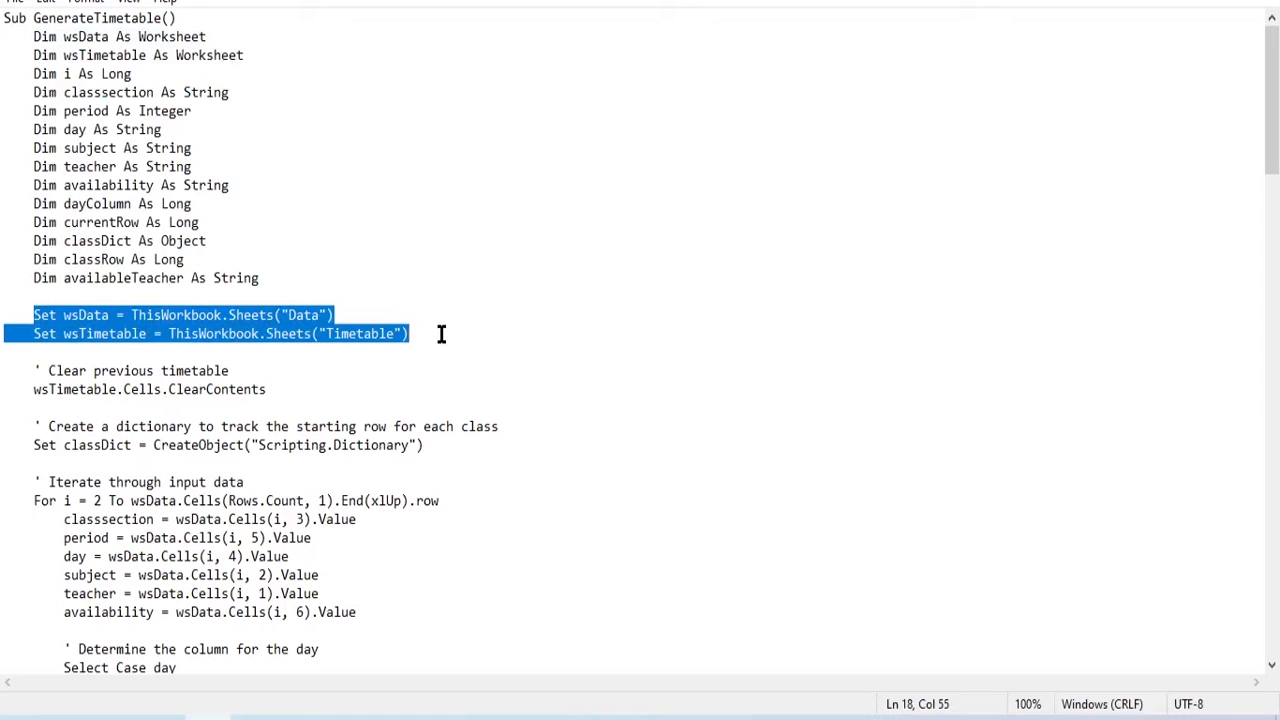
mouse_move(177, 680)
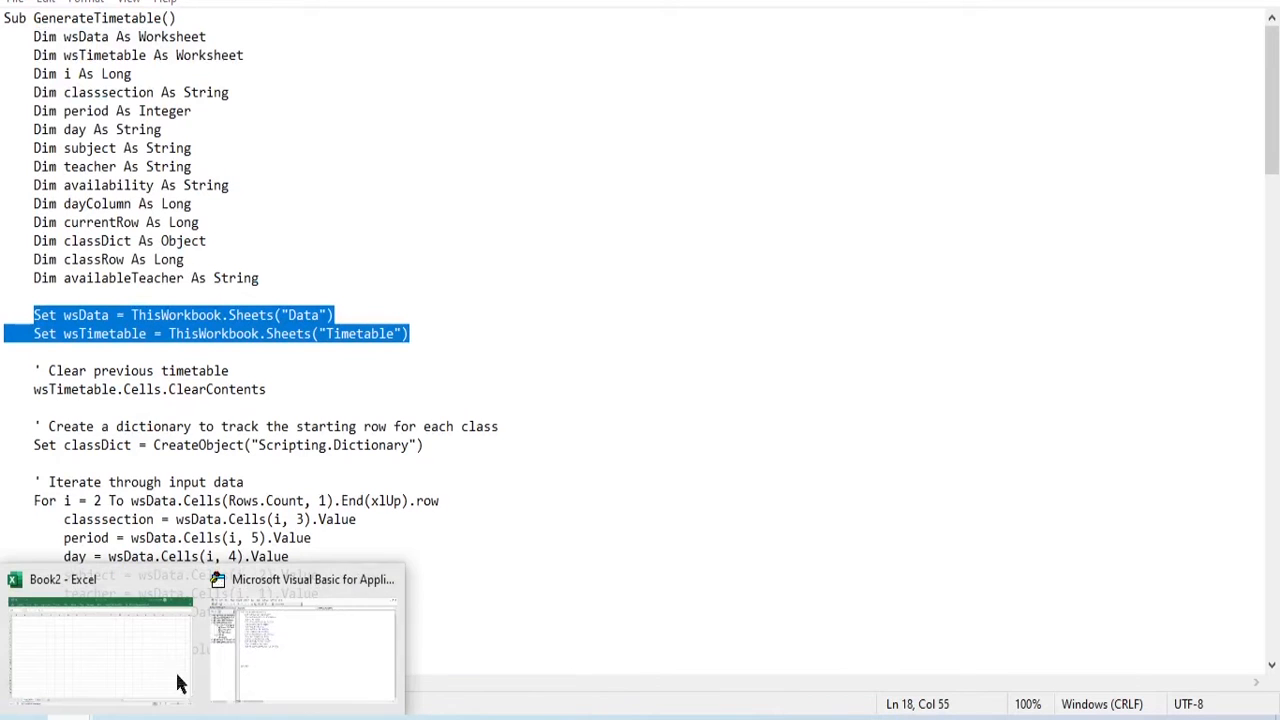
left_click(295, 579)
left_click(294, 352)
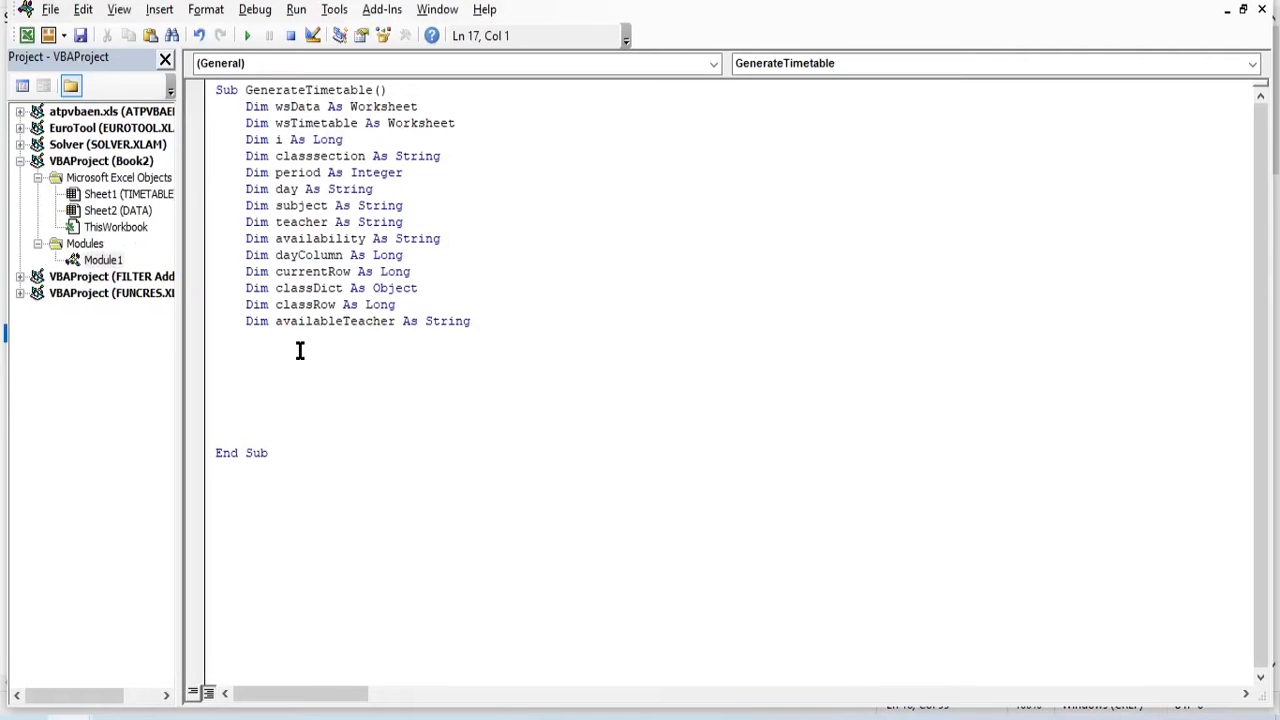
key("ctrl+v")
Indent the Set wsData line to align it with the Set wsTimetable line
left_click(215, 354)
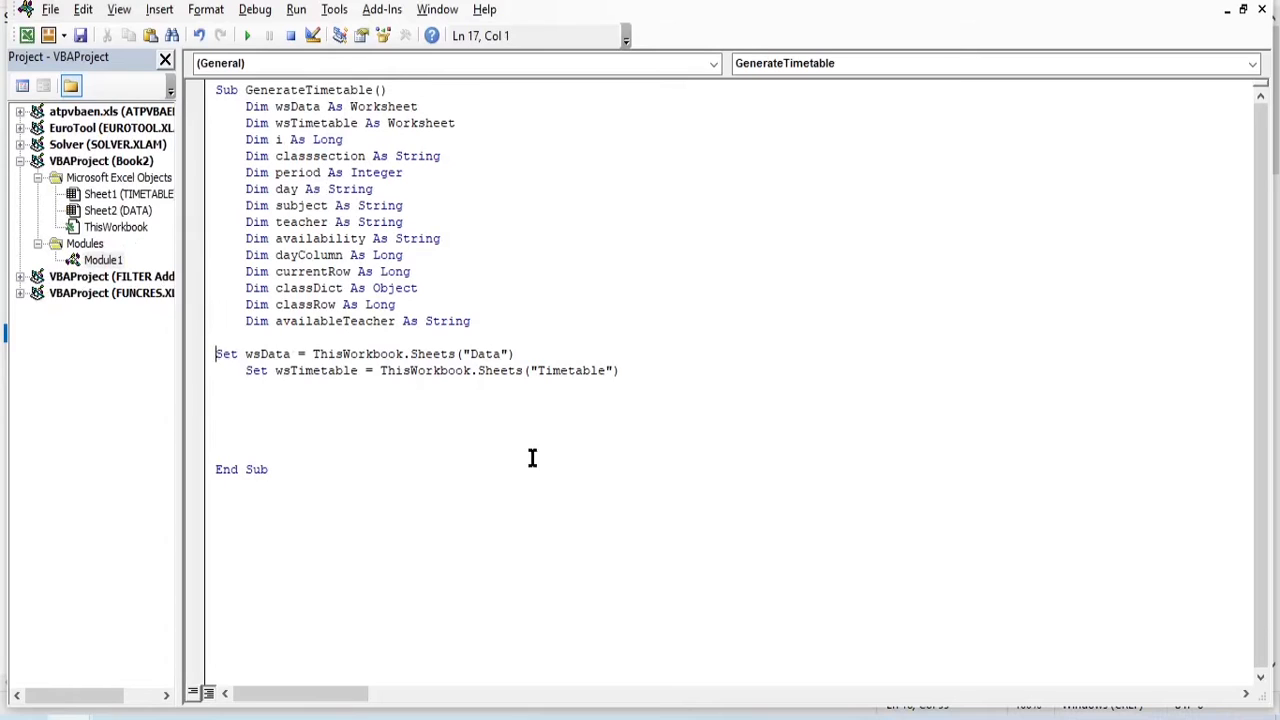
key("BackSpace")
key("BackSpace")
key("BackSpace")
key("BackSpace")
key("BackSpace")
key("BackSpace")
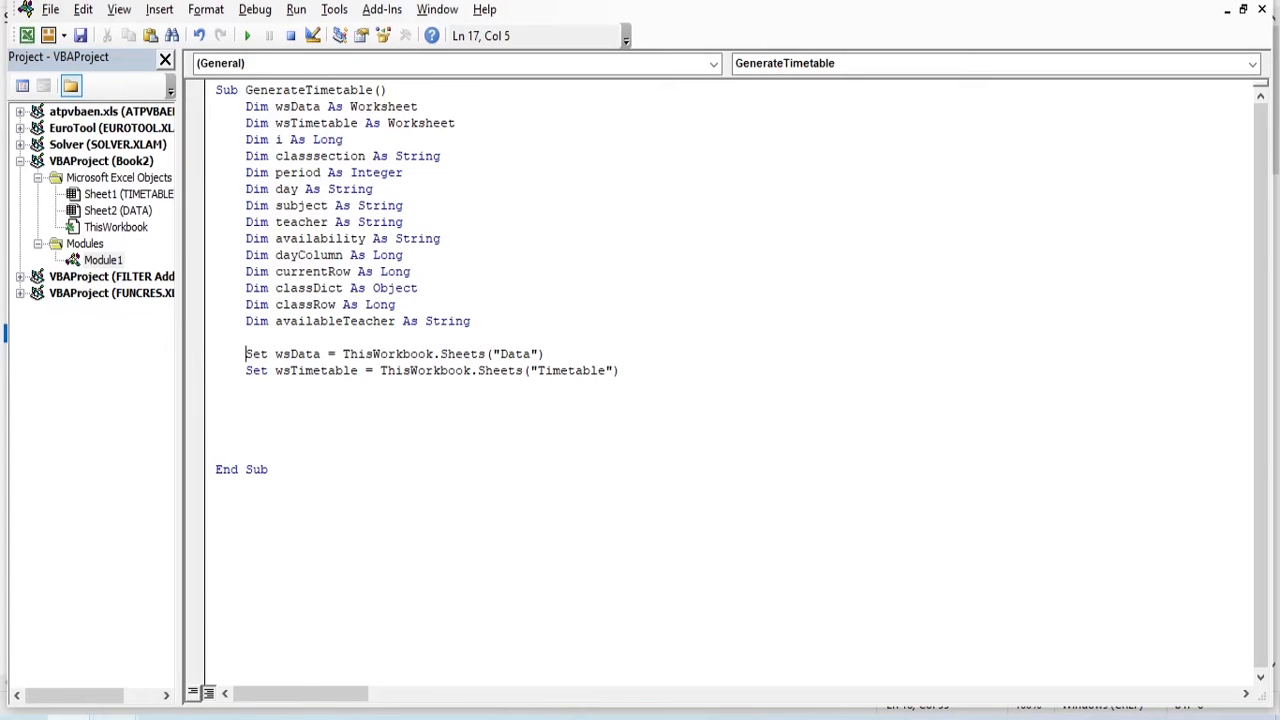
Switch to the Book2 workbook in Excel and view the TIMETABLE and DATA sheets that the Set lines refer to
mouse_move(114, 714)
left_click(80, 590)
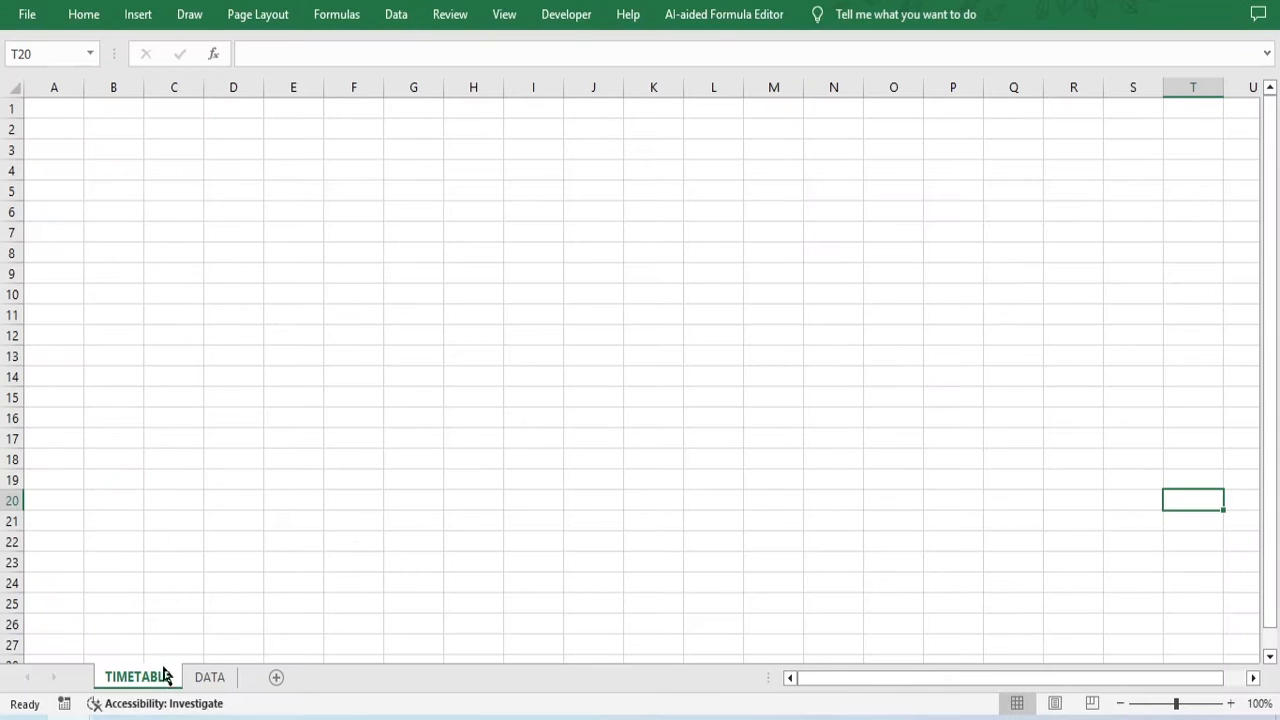
left_click(216, 680)
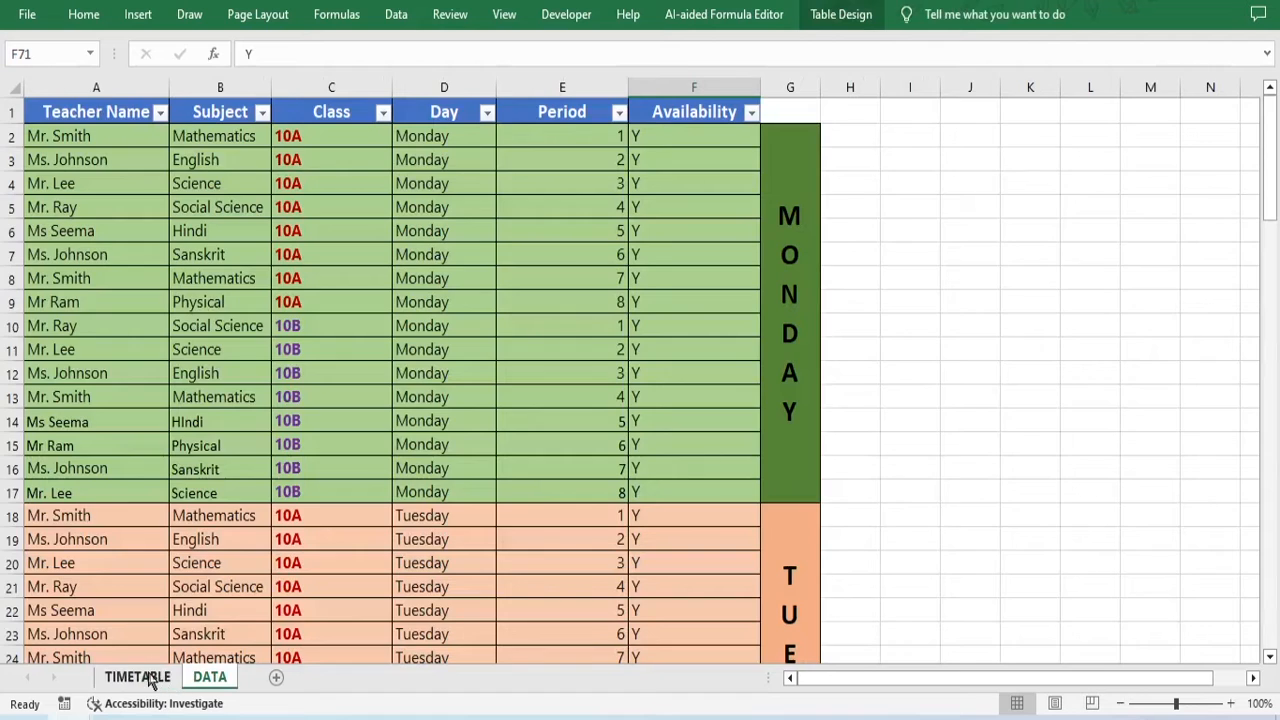
left_click(152, 678)
left_click(211, 680)
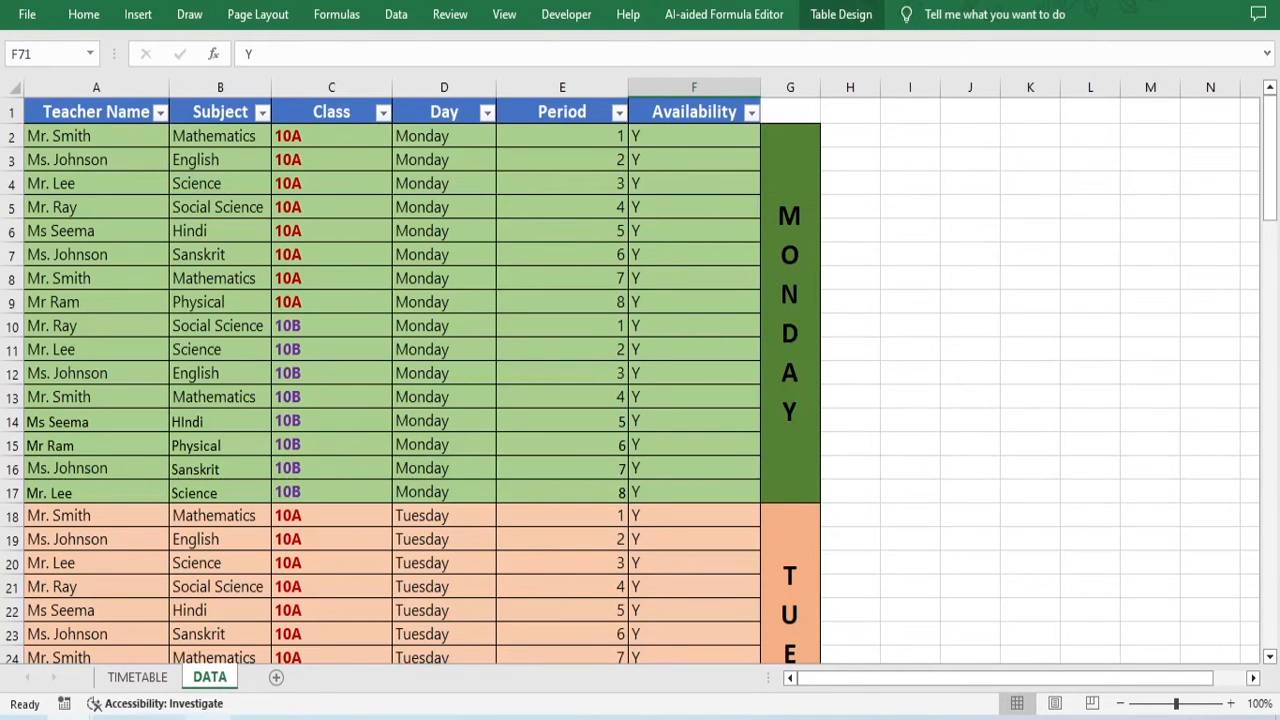
Copy the "Clear previous timetable" comment and its ClearContents line from Notepad and paste them after the Set lines in Module1, separated by a blank line
left_click(204, 640)
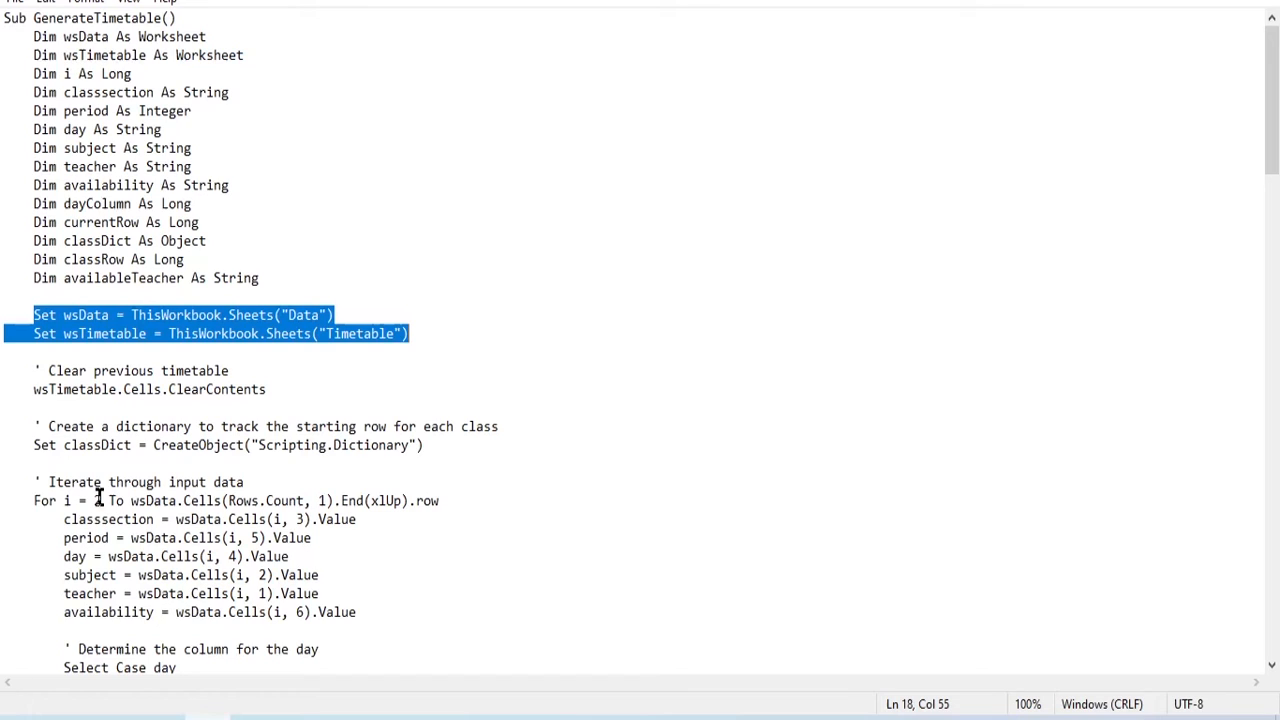
left_click(31, 370)
left_click_drag(91, 370, 303, 387)
key("ctrl+c")
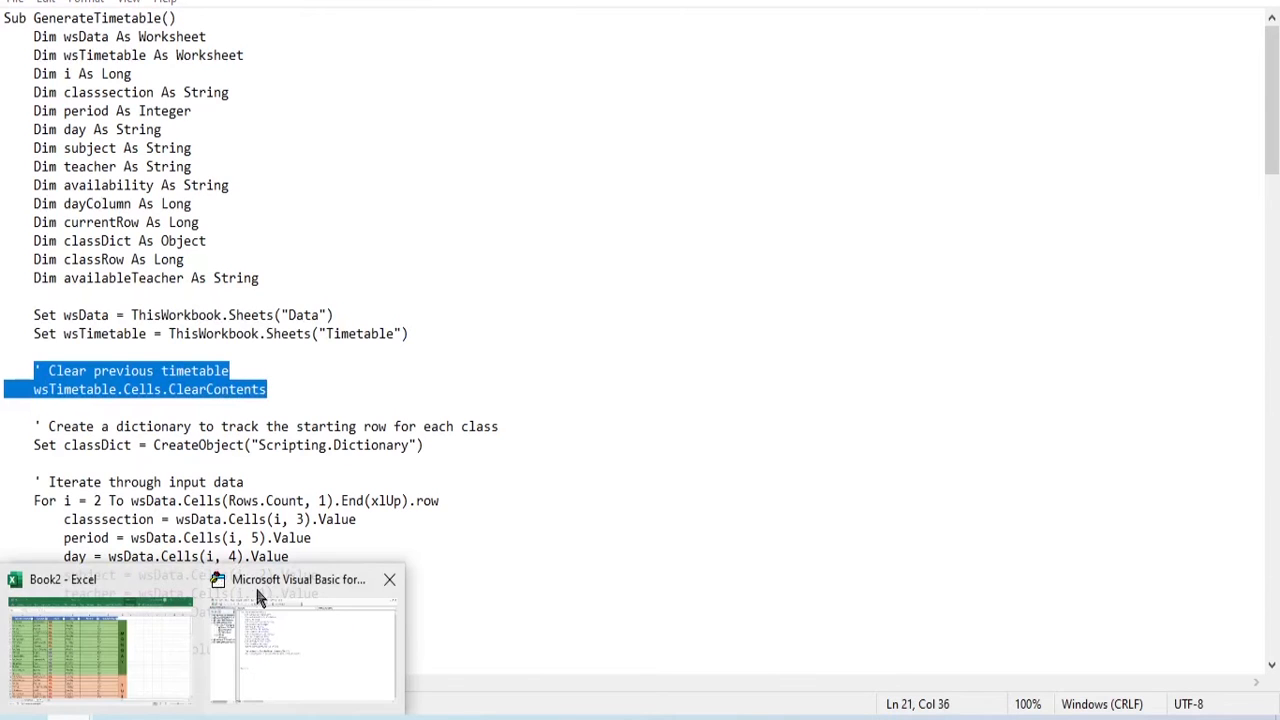
left_click(262, 592)
left_click(664, 369)
key("Return")
key("Return")
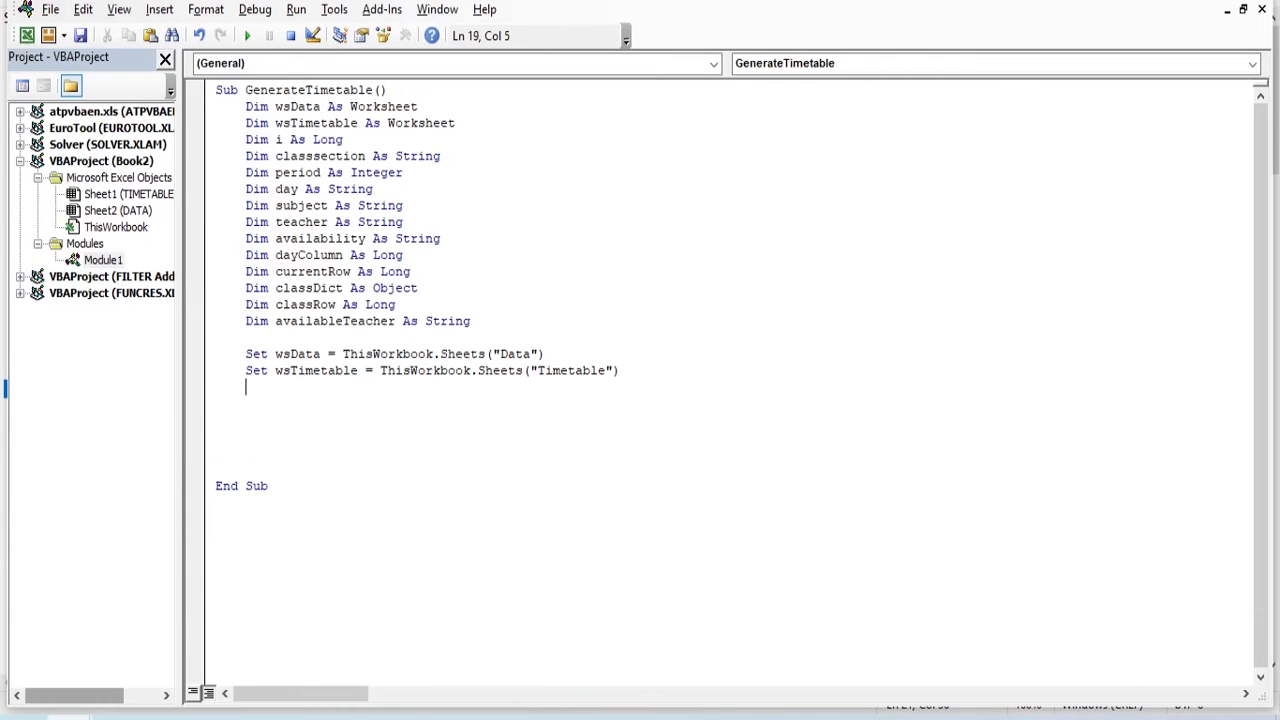
key("ctrl+v")
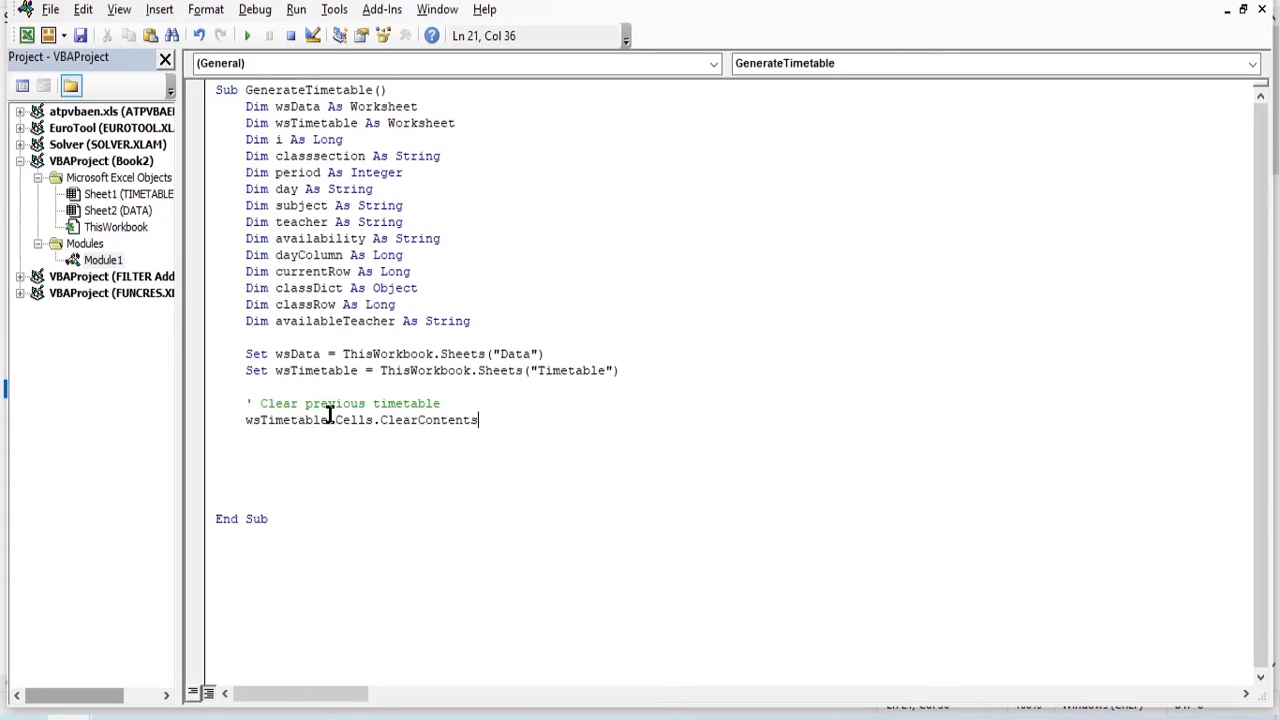
Examine the wsTimetable variable in the declarations and the TIMETABLE sheet of Book2 that the ClearContents line acts on
left_click(279, 121)
left_click_drag(279, 121, 357, 122)
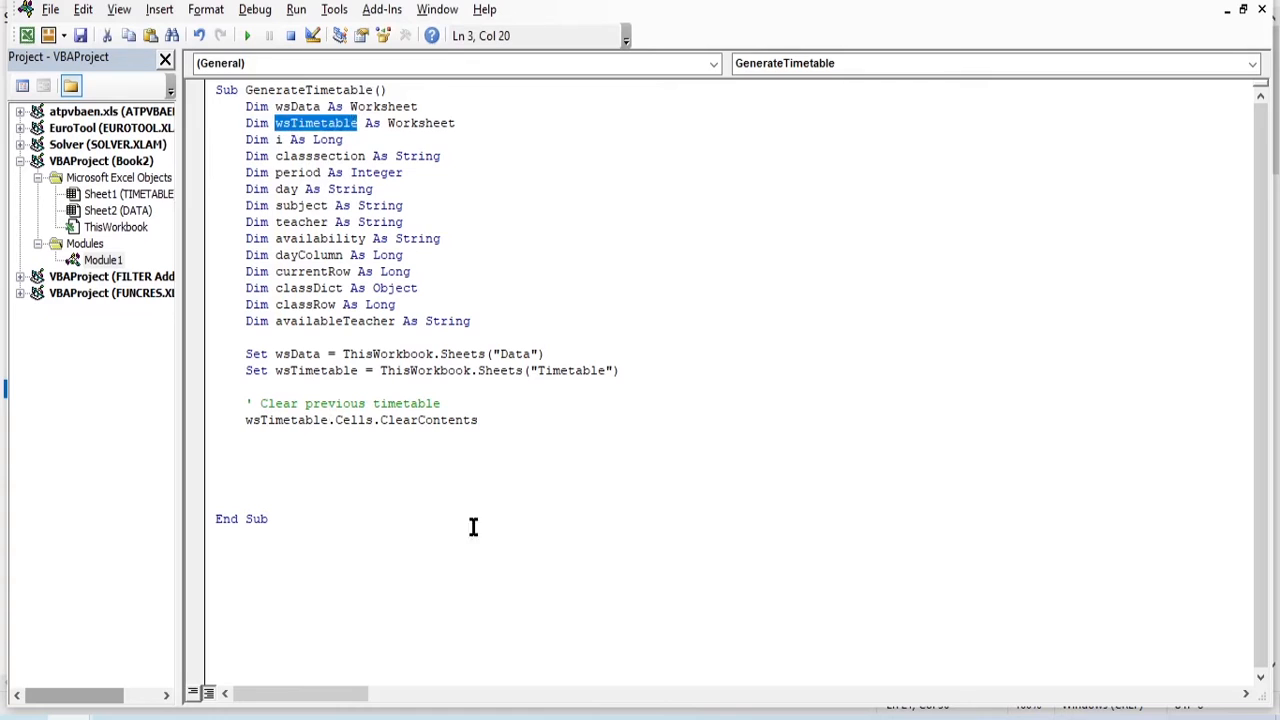
left_click(486, 424)
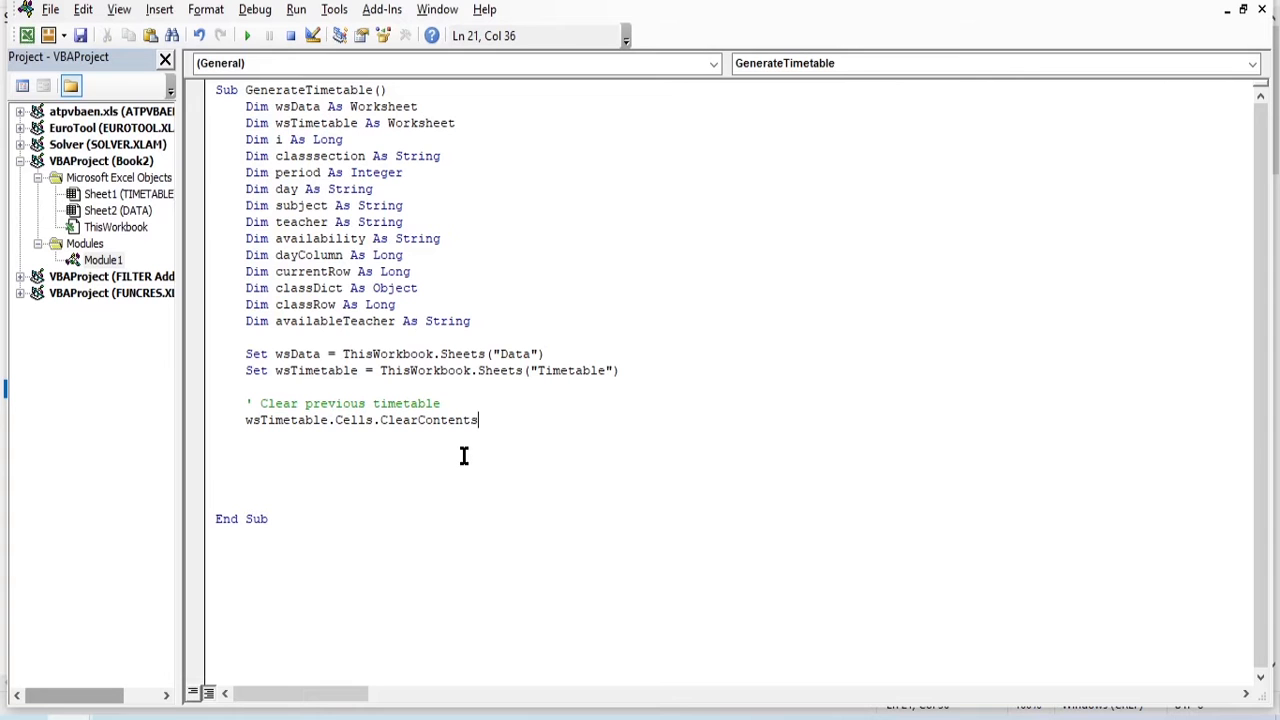
mouse_move(114, 716)
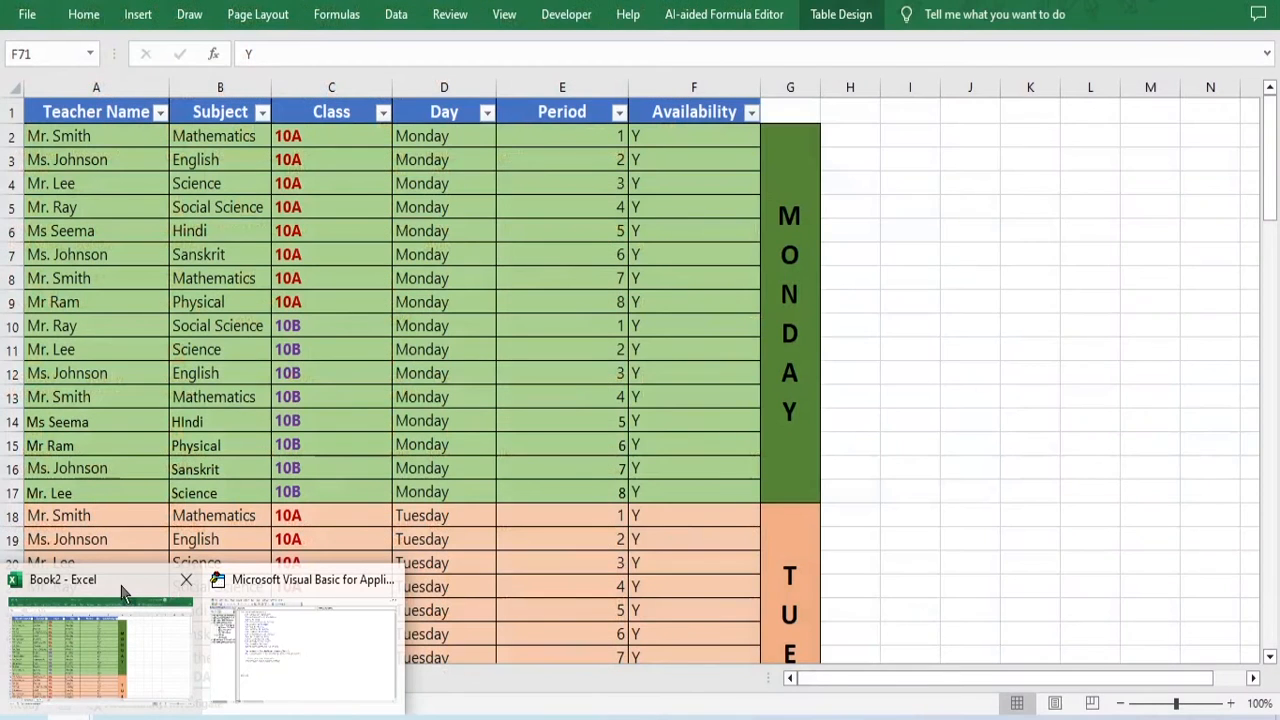
left_click(122, 590)
left_click(143, 679)
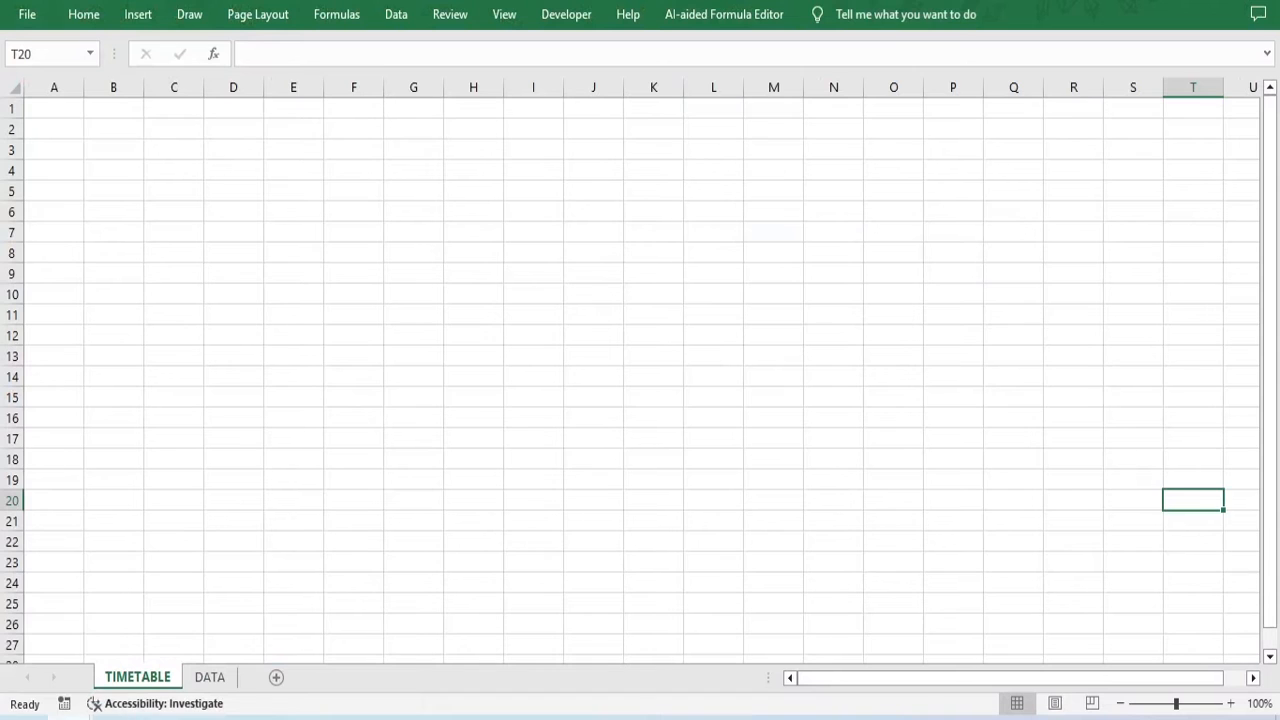
mouse_move(77, 718)
left_click(291, 589)
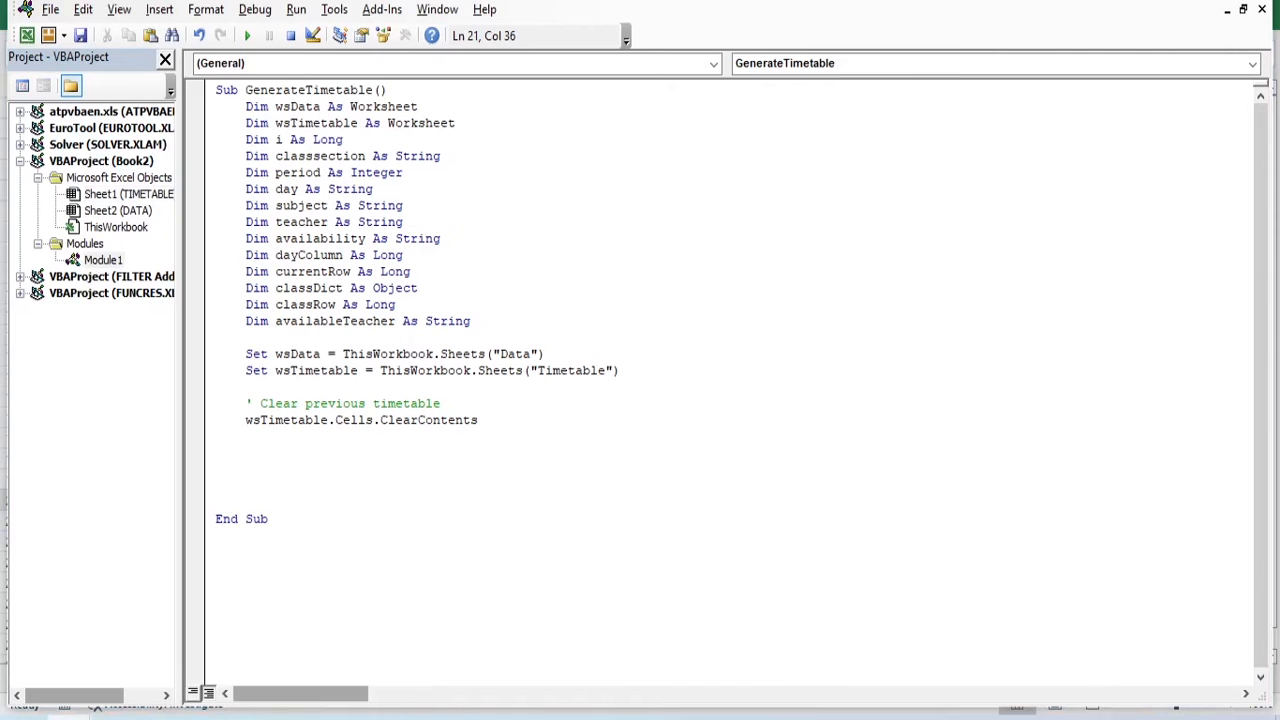
Copy the code from the "Create a dictionary" comment through the availability assignment from Notepad and paste it below the ClearContents line in Module1
left_click(207, 718)
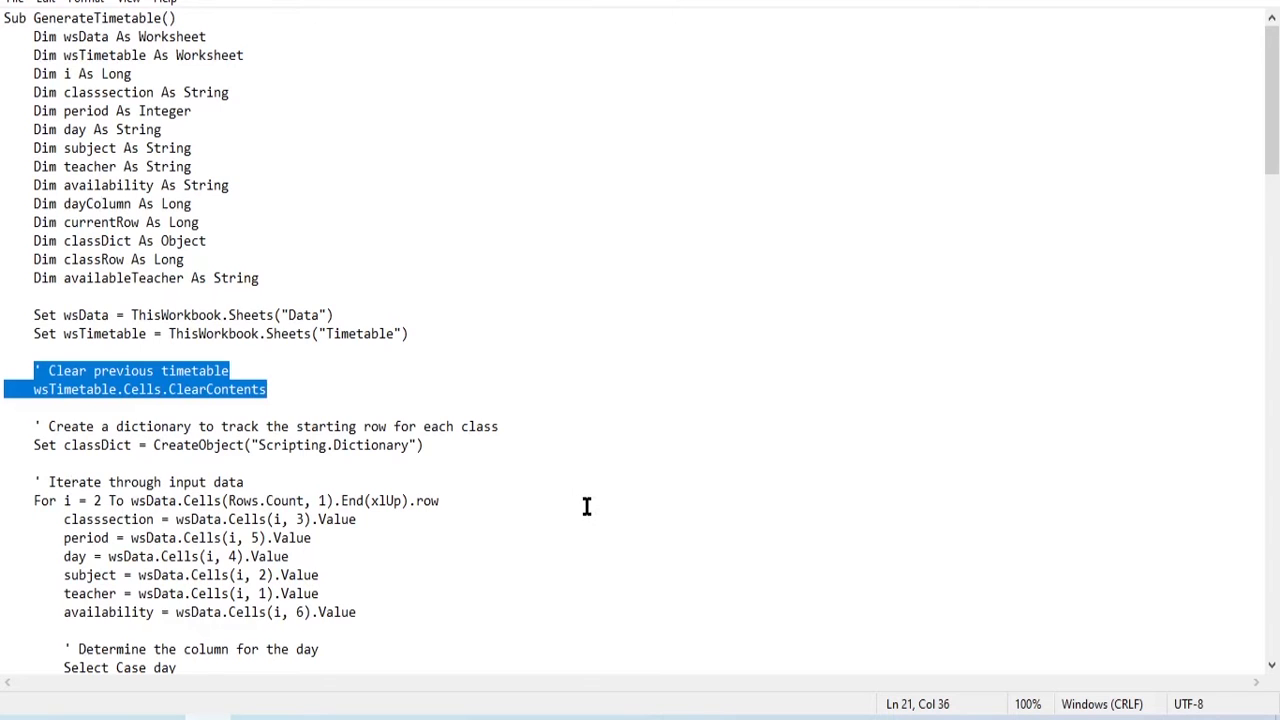
scroll(586, 505, "down", 1)
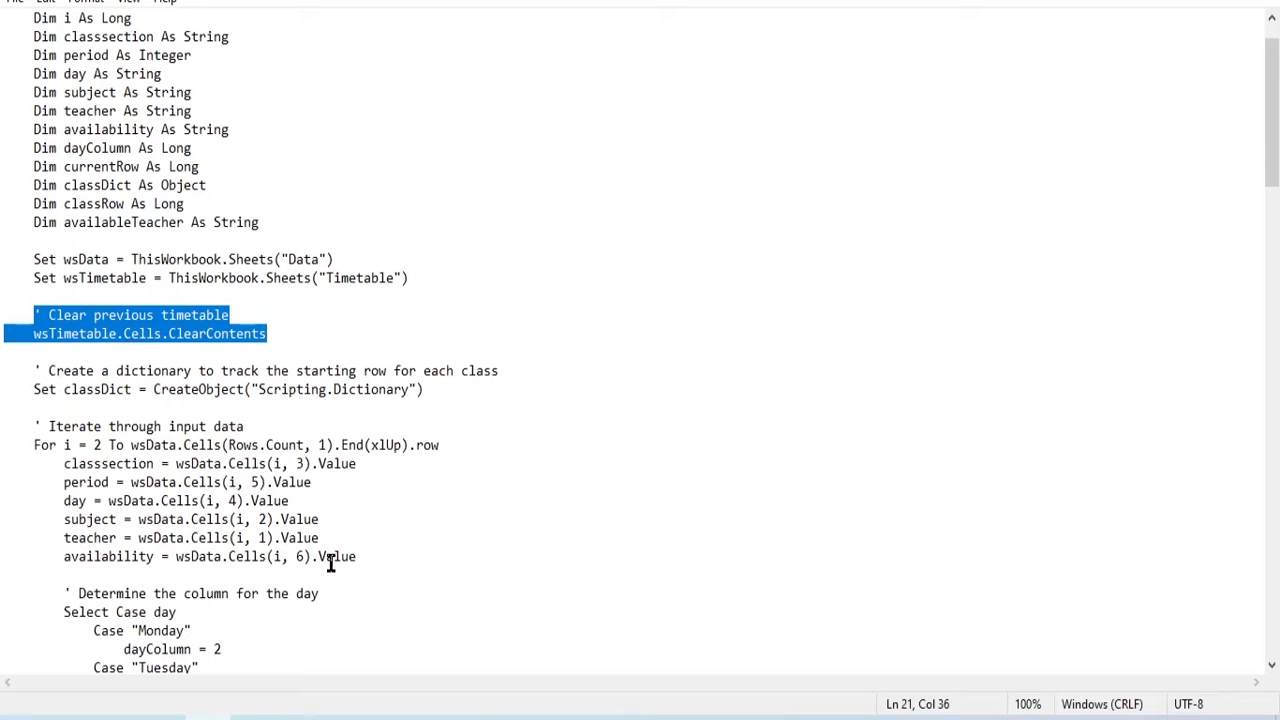
left_click_drag(32, 370, 378, 551)
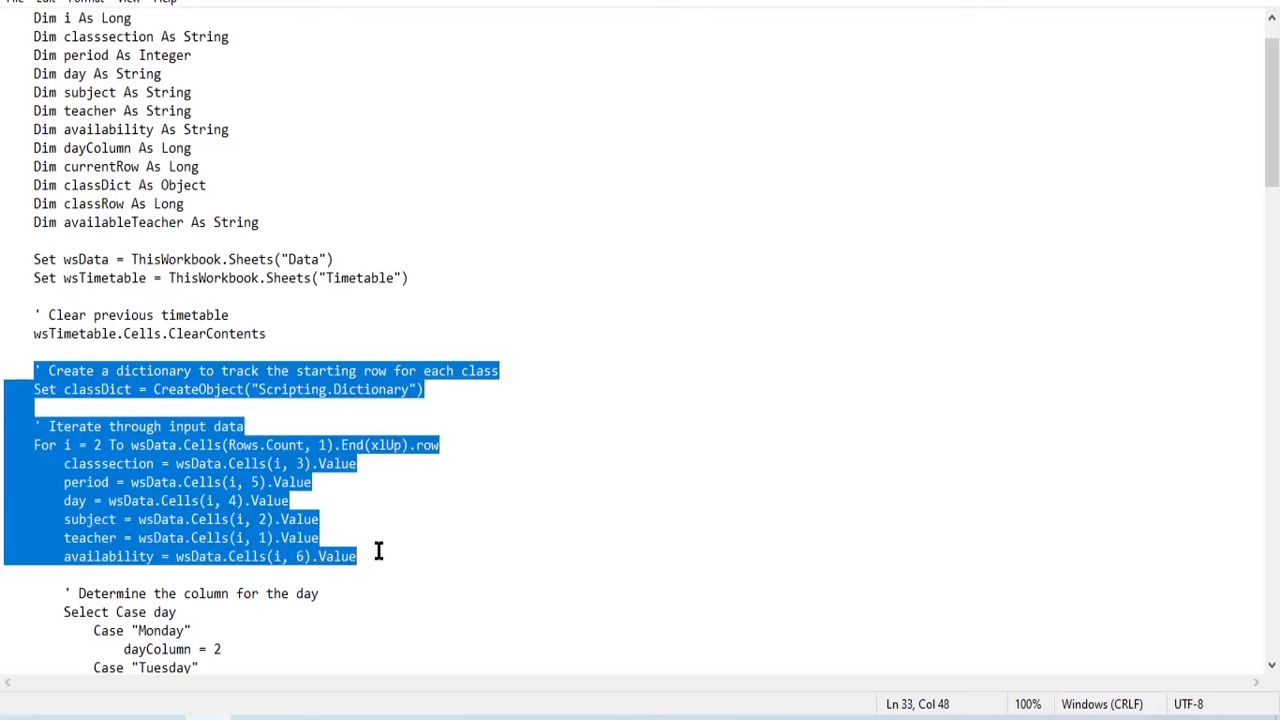
mouse_move(110, 716)
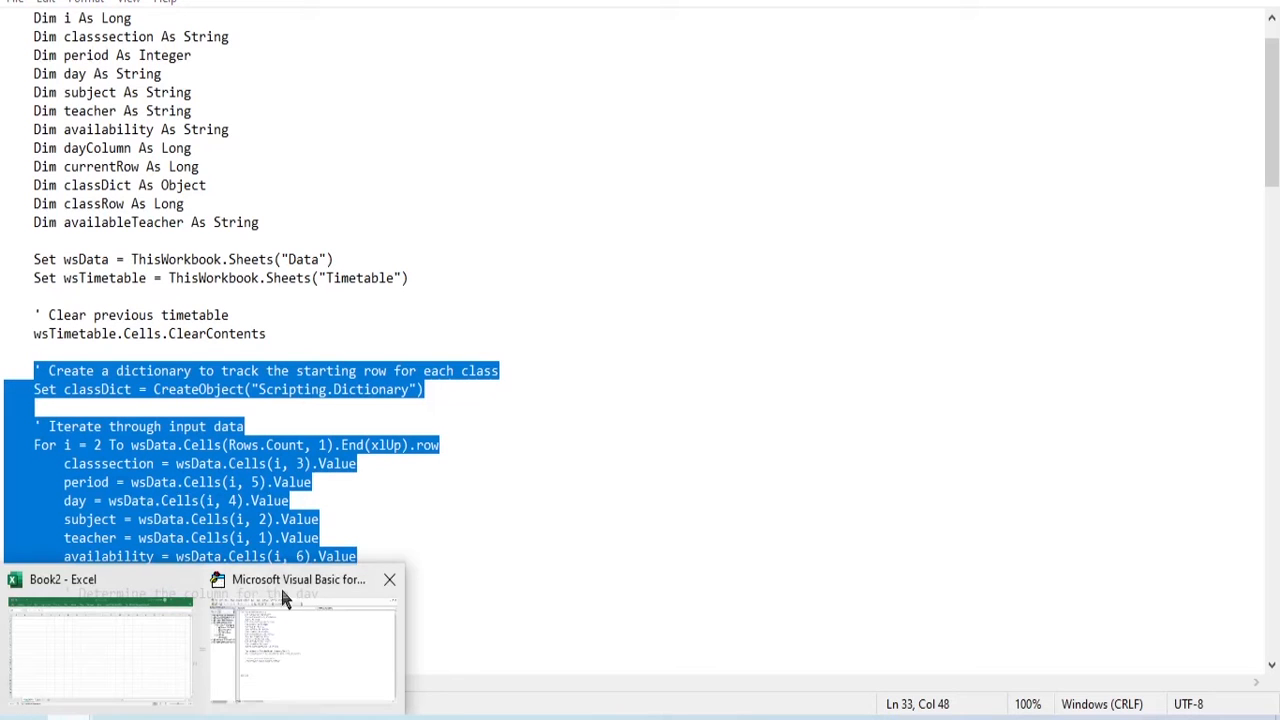
left_click(289, 588)
left_click(329, 461)
left_click(320, 447)
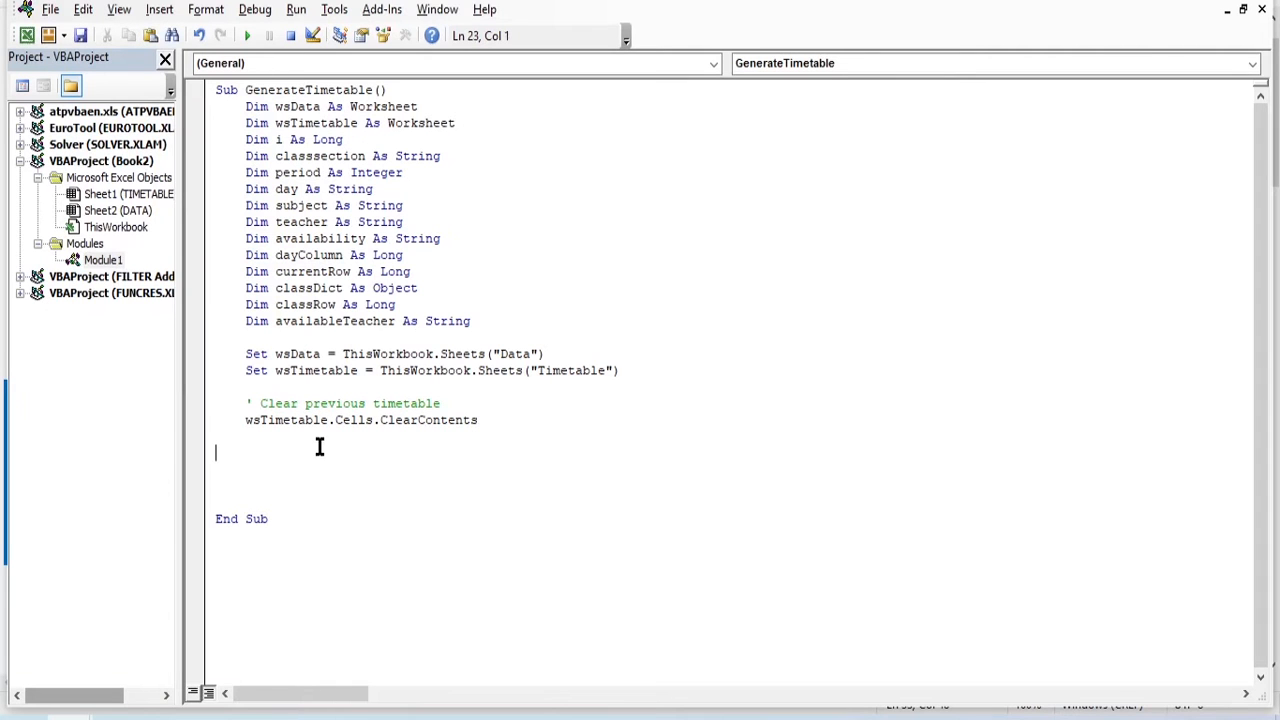
type("' Create a dictionary to track the starting row for each class     Set classDict = CreateObject(\"Scripting.Dictionary\")      ' Iterate through input data     For i = 2 To wsData.Cells(Rows.Count, 1).End(xlUp).Row         classsection = wsData.Cells(i, 3).Value         period = wsData.Cells(i, 5).Value         day = wsData.Cells(i, 4).Value         subject = wsData.Cells(i, 2).Value         teacher = wsData.Cells(i, 1).Value         availability = wsData.Cells(i, 6).Value")
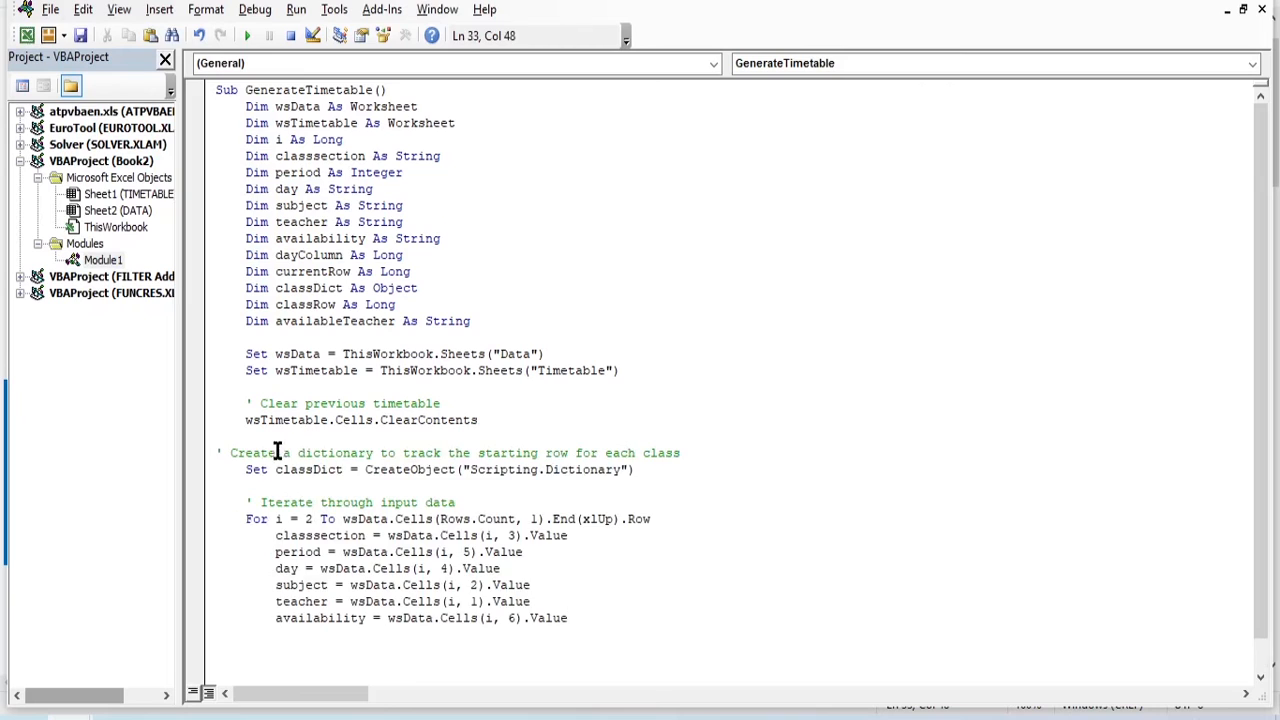
left_click(217, 452)
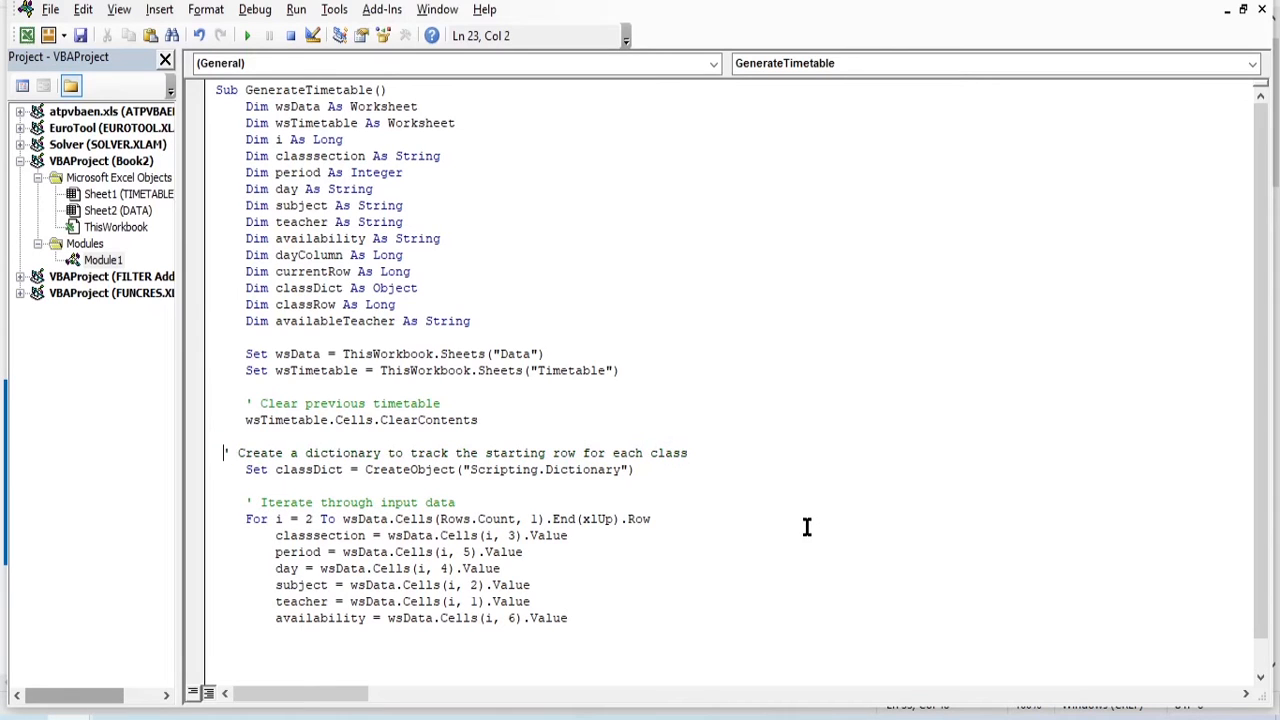
key("BackSpace")
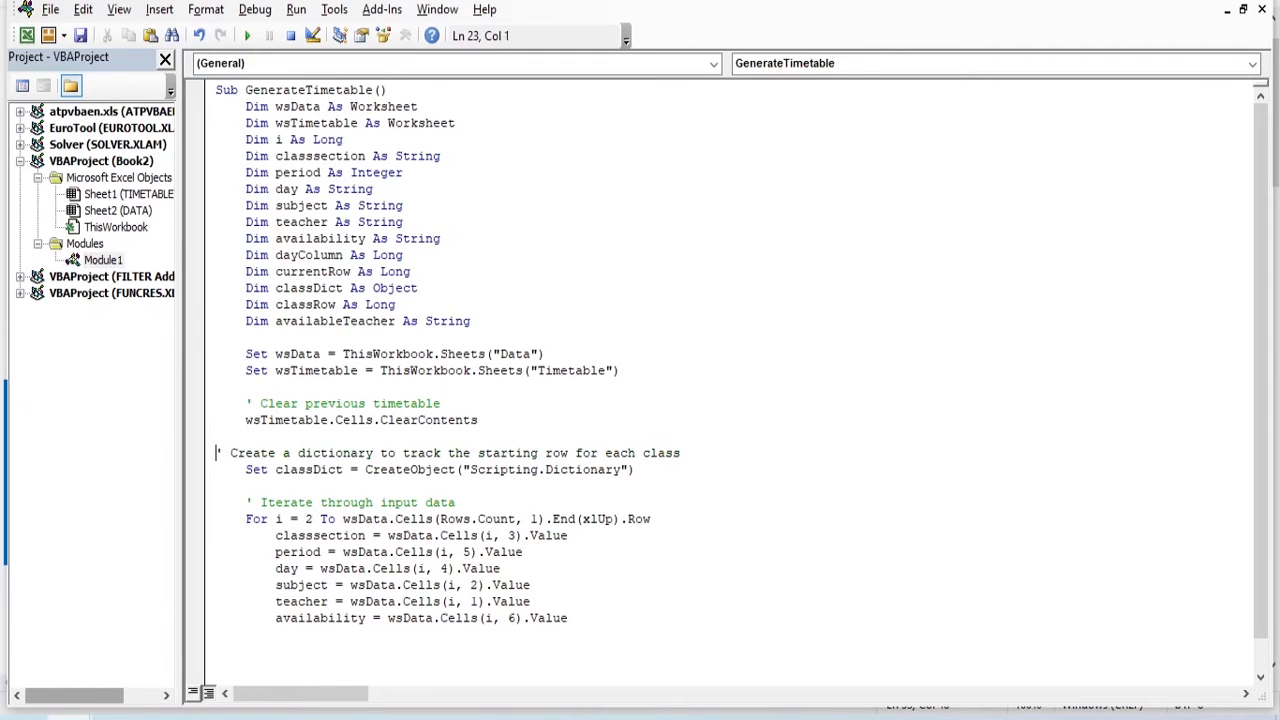
Examine the classDict dictionary line in Module1 and the DATA sheet of Book2 that the For loop reads
left_click(723, 516)
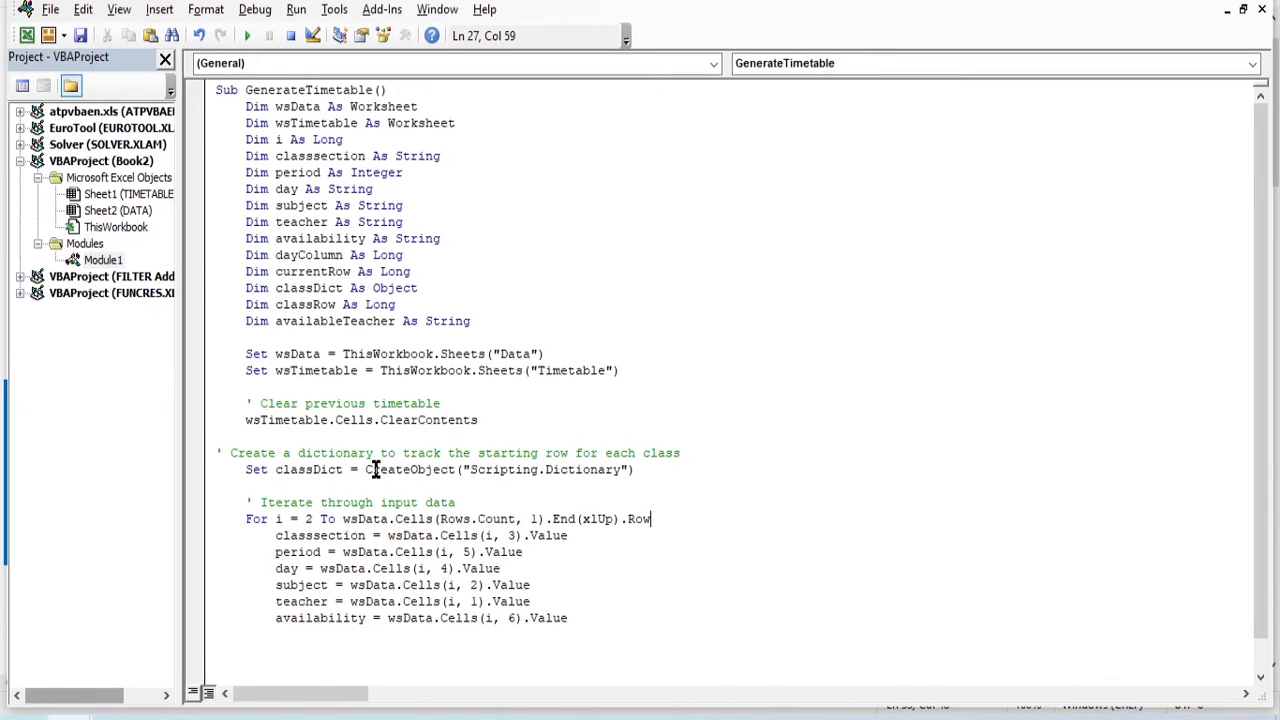
left_click_drag(277, 470, 343, 468)
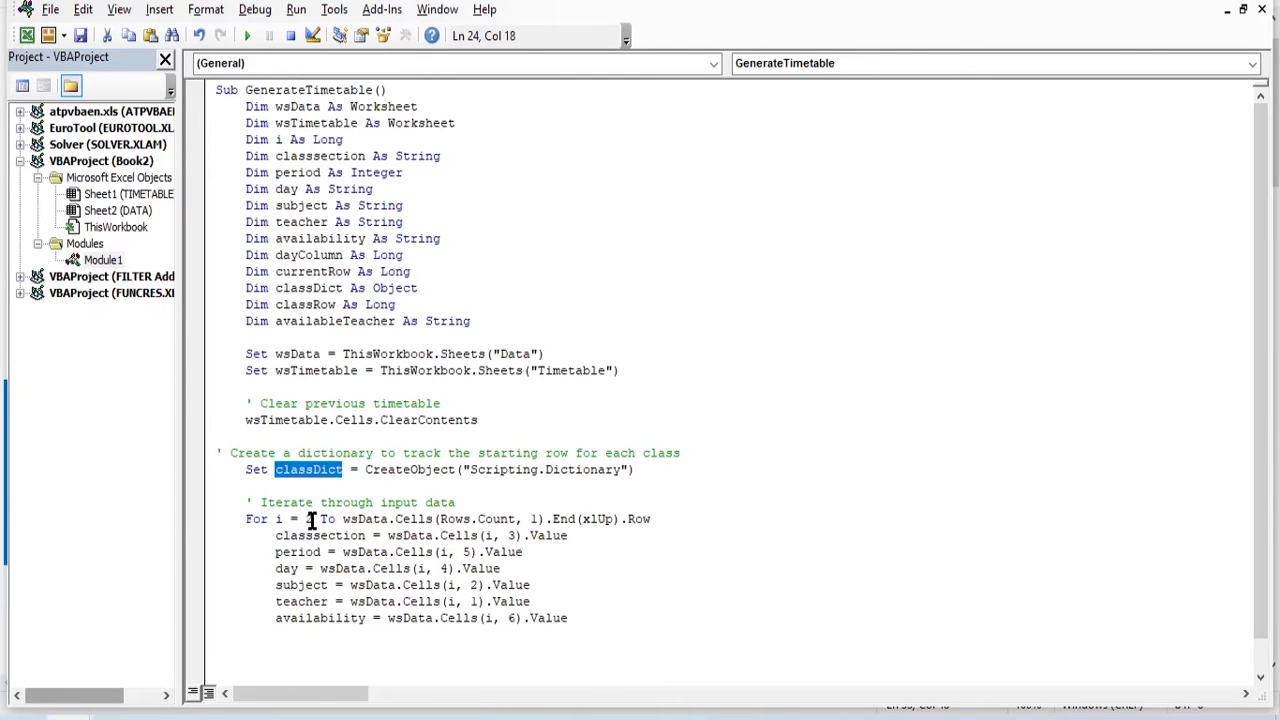
mouse_move(162, 716)
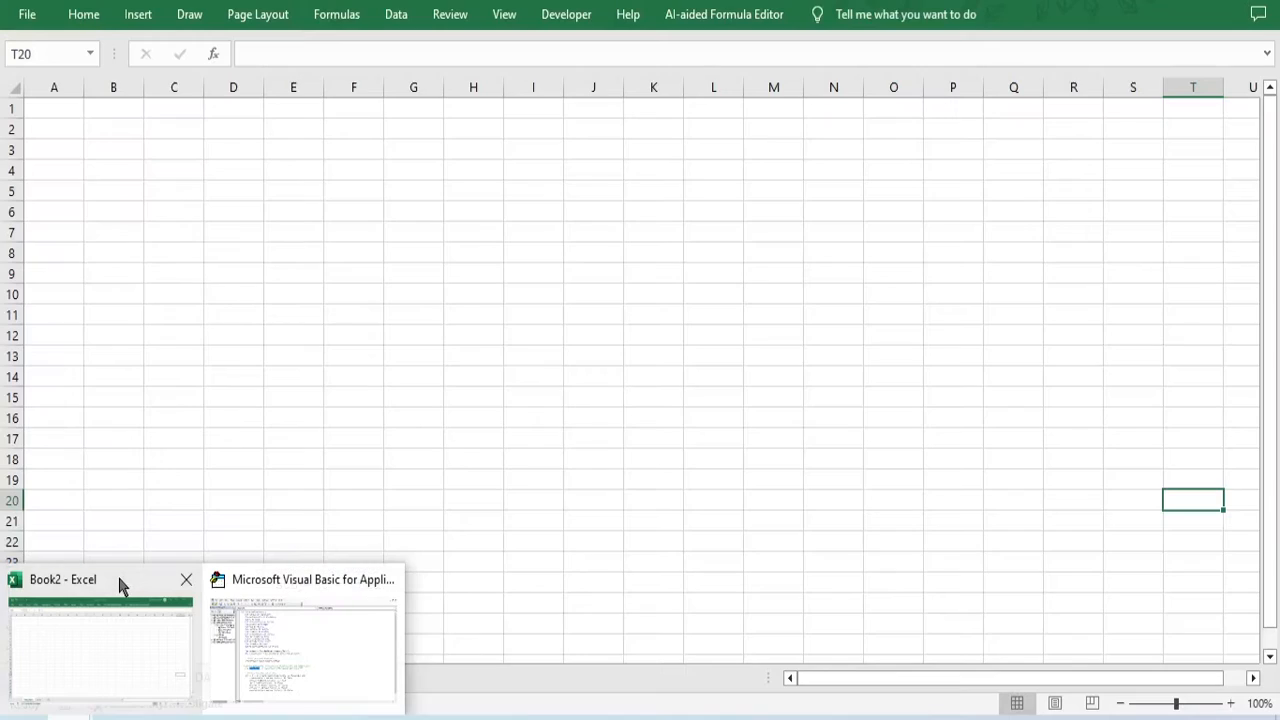
left_click(120, 583)
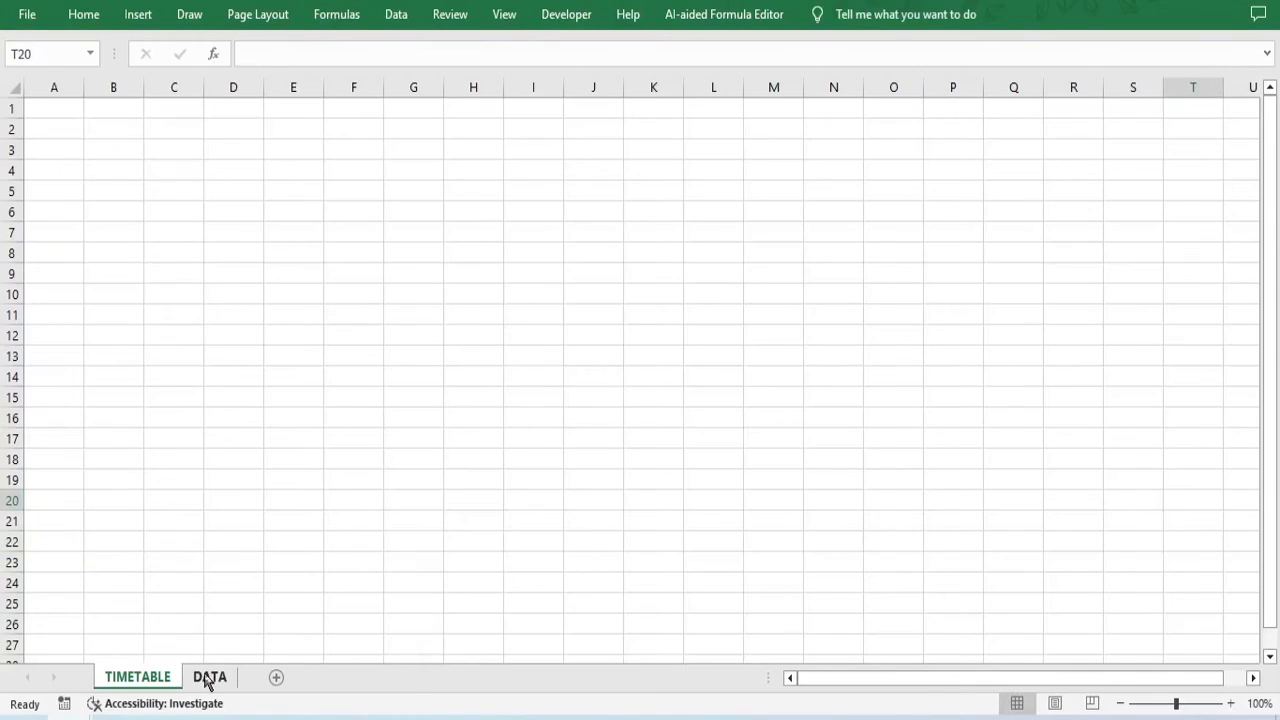
left_click(207, 678)
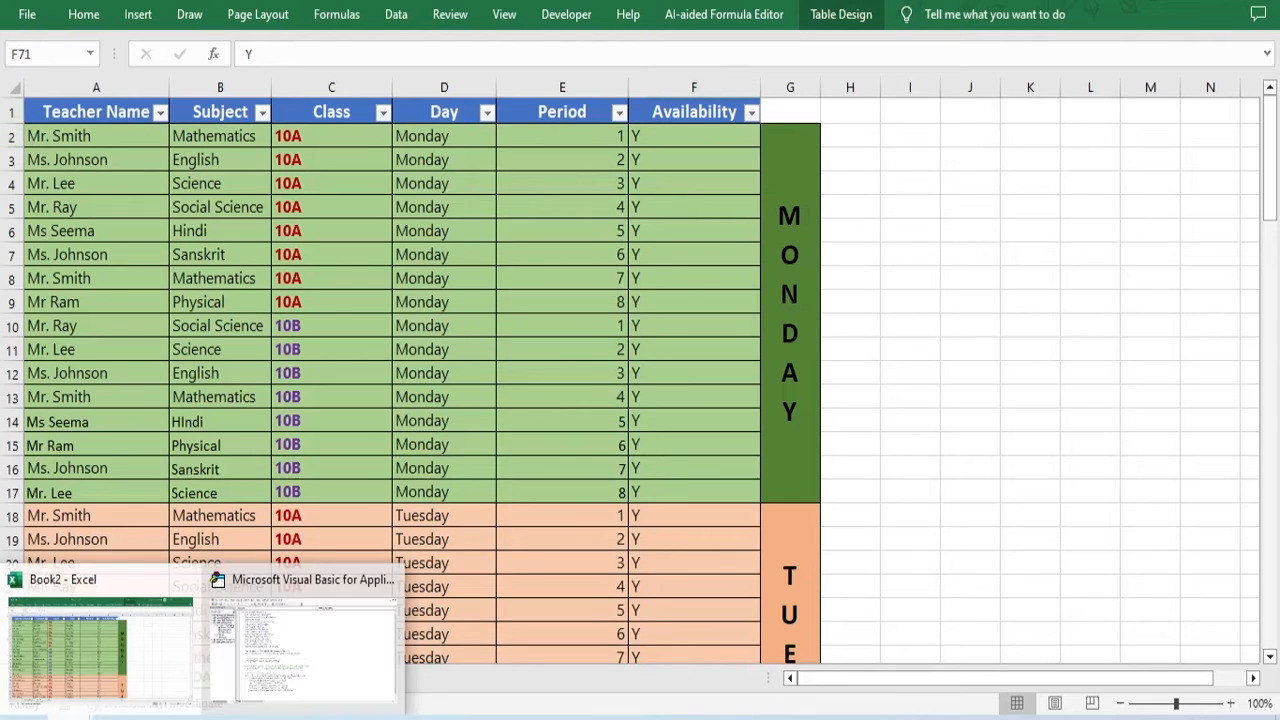
left_click(296, 580)
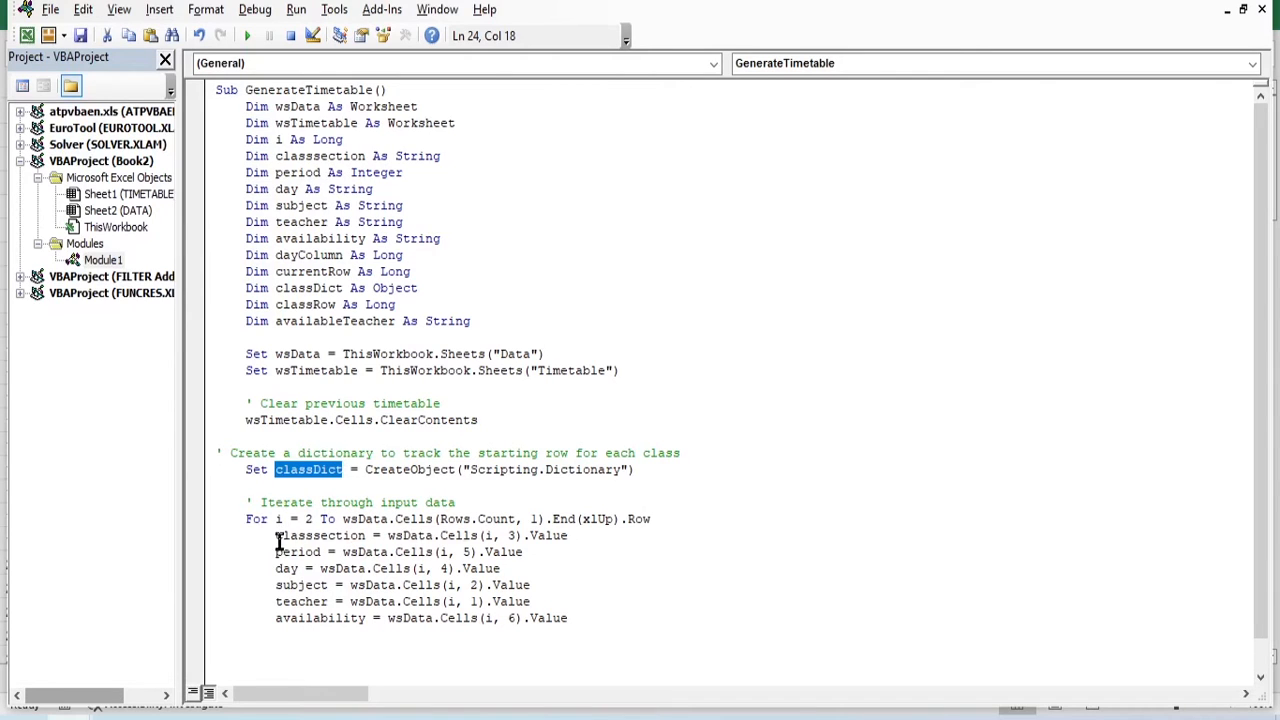
Examine the classsection assignment in the For loop, including its row index i and column index 3
left_click_drag(276, 536, 365, 536)
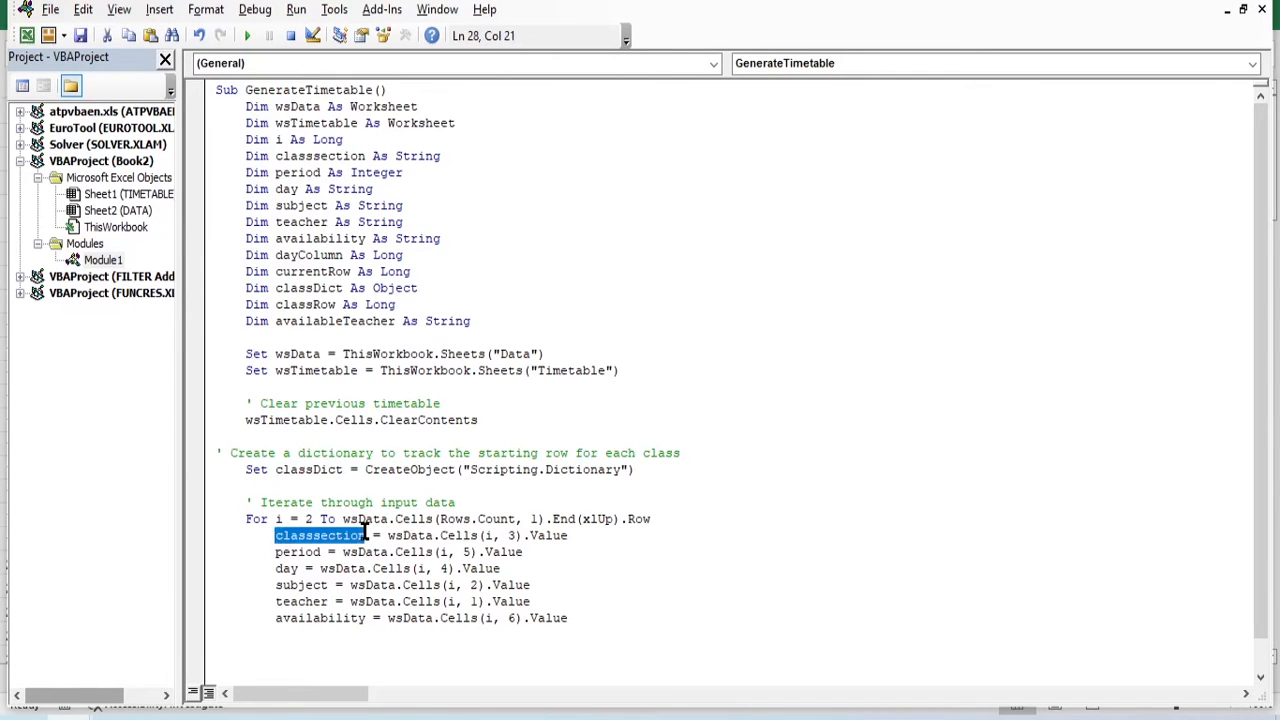
left_click(508, 536)
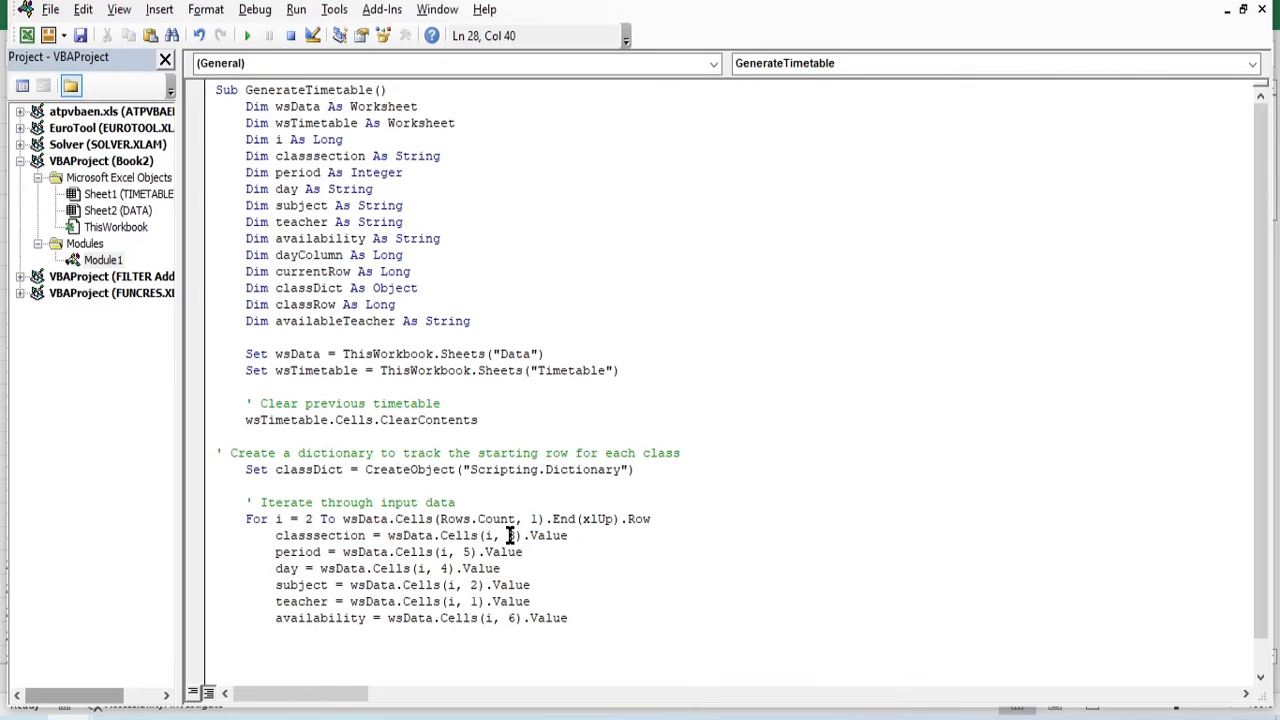
double_click(508, 536)
left_click(488, 536)
double_click(488, 536)
double_click(510, 536)
Check the Class column on the DATA sheet of Book2 against the column index in the classsection line, and return to the VBA editor
mouse_move(114, 718)
left_click(150, 590)
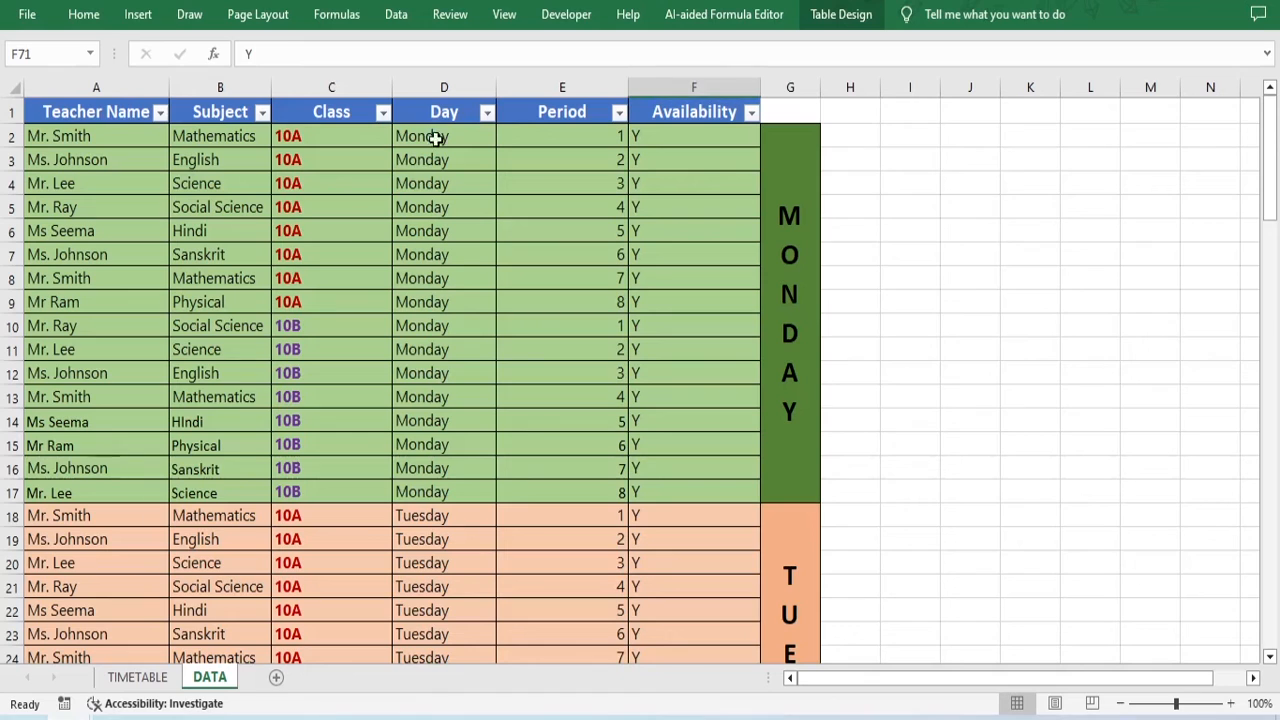
left_click(333, 84)
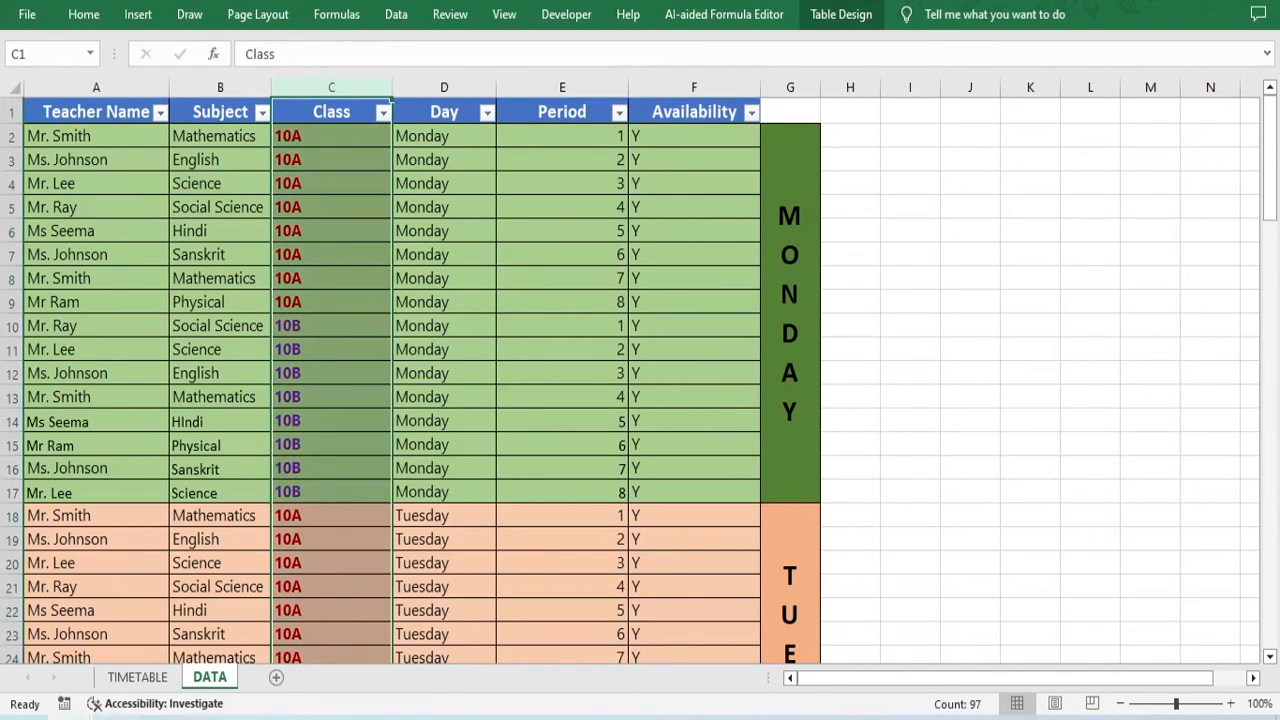
mouse_move(114, 718)
left_click(320, 582)
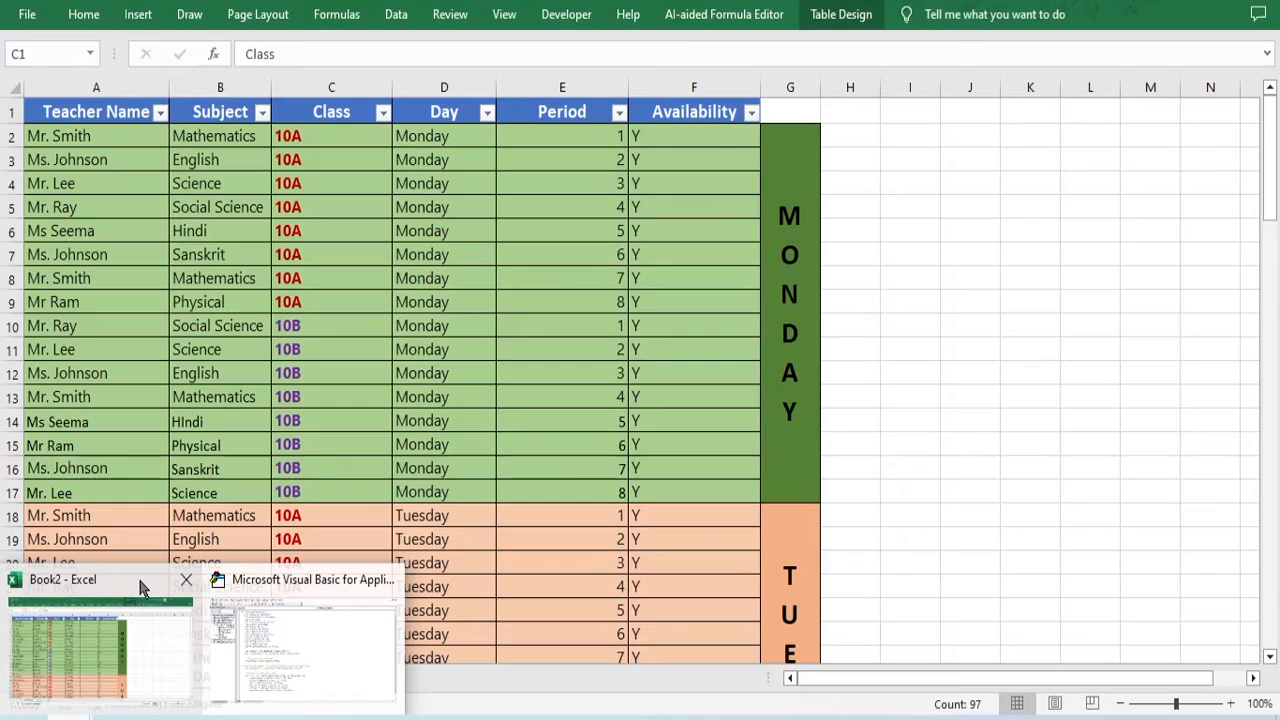
left_click(140, 588)
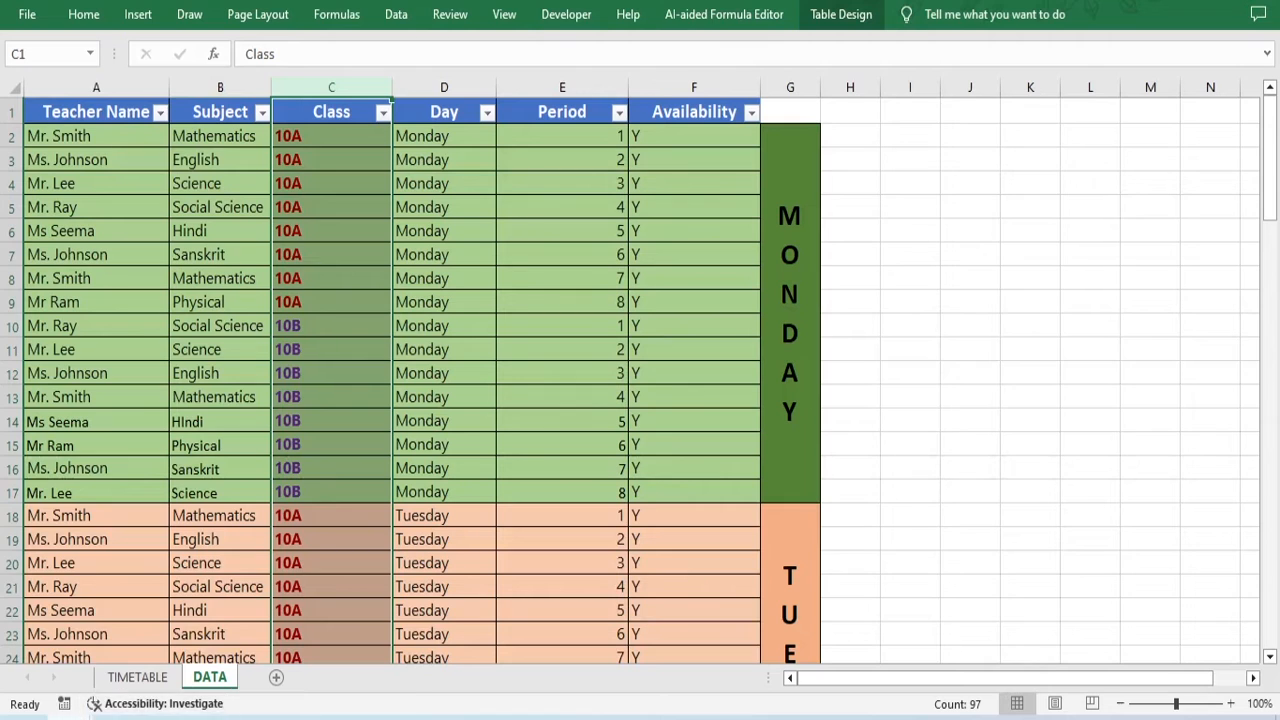
left_click(76, 717)
left_click(283, 580)
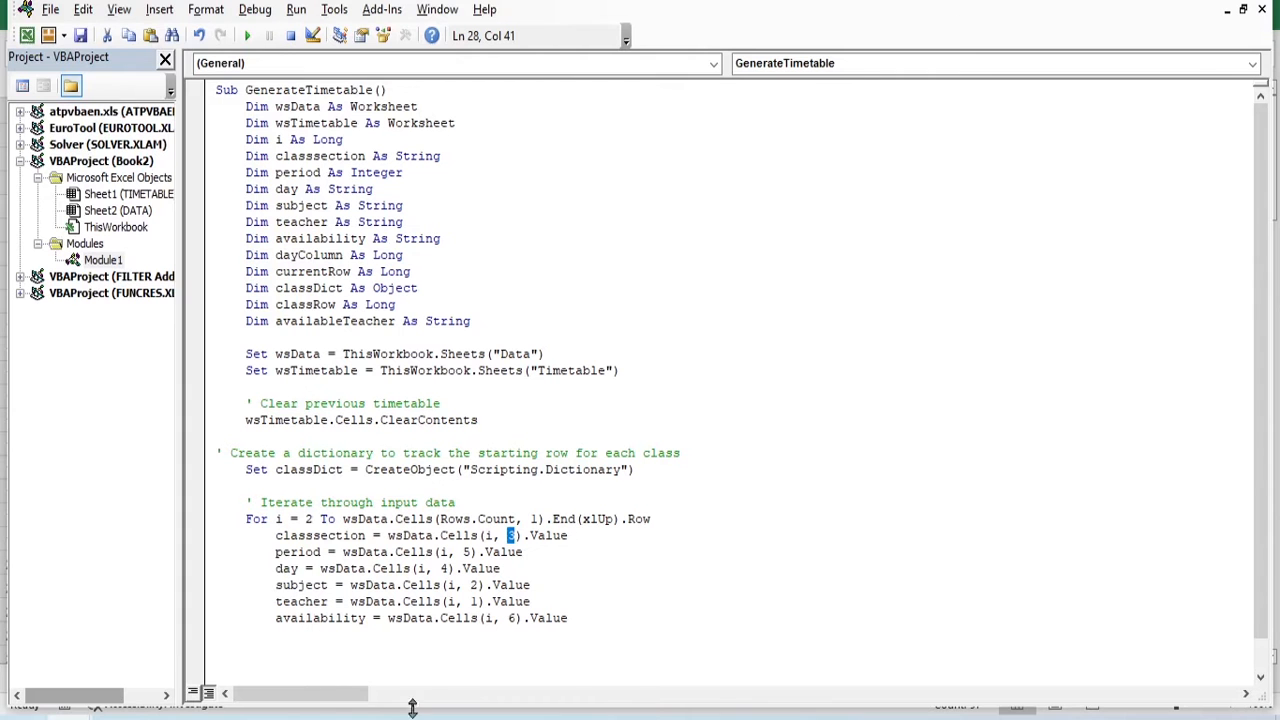
Copy the "Determine the column for the day" comment and its Select Case day block from Notepad and paste them below the availability assignment in Module1
scroll(703, 551, "down", 1)
left_click(615, 581)
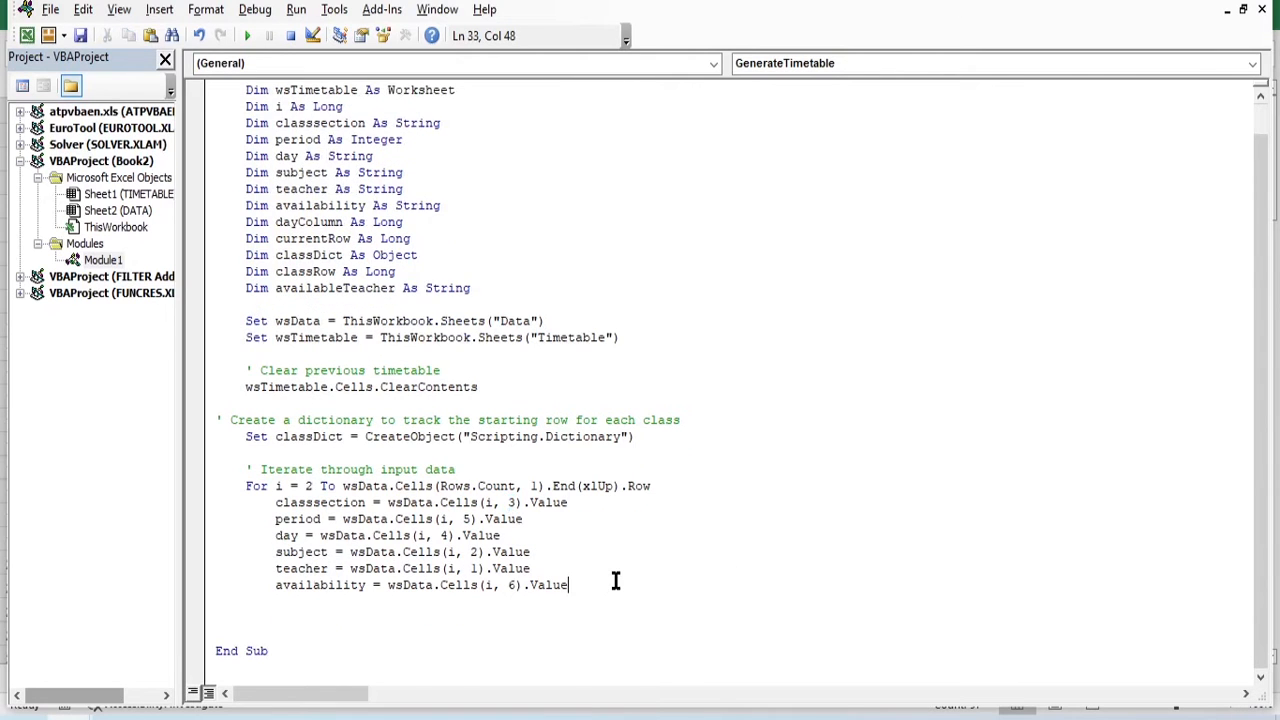
key("Return")
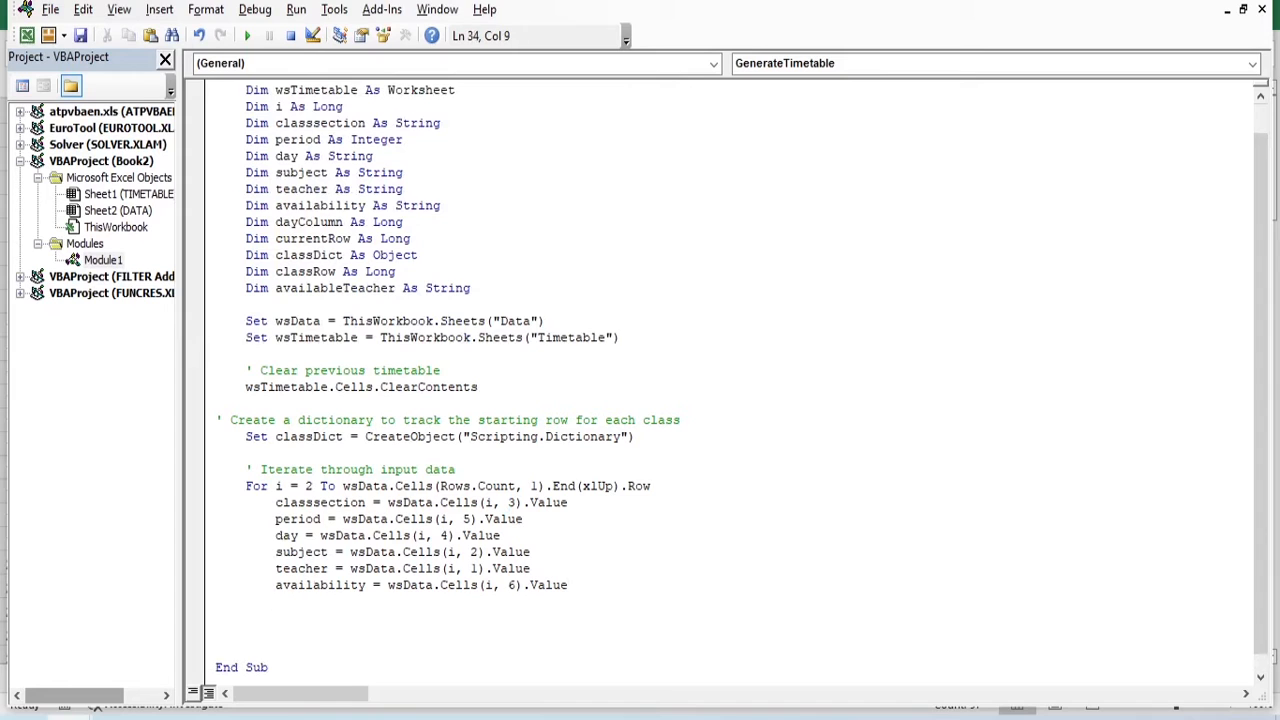
key("Return")
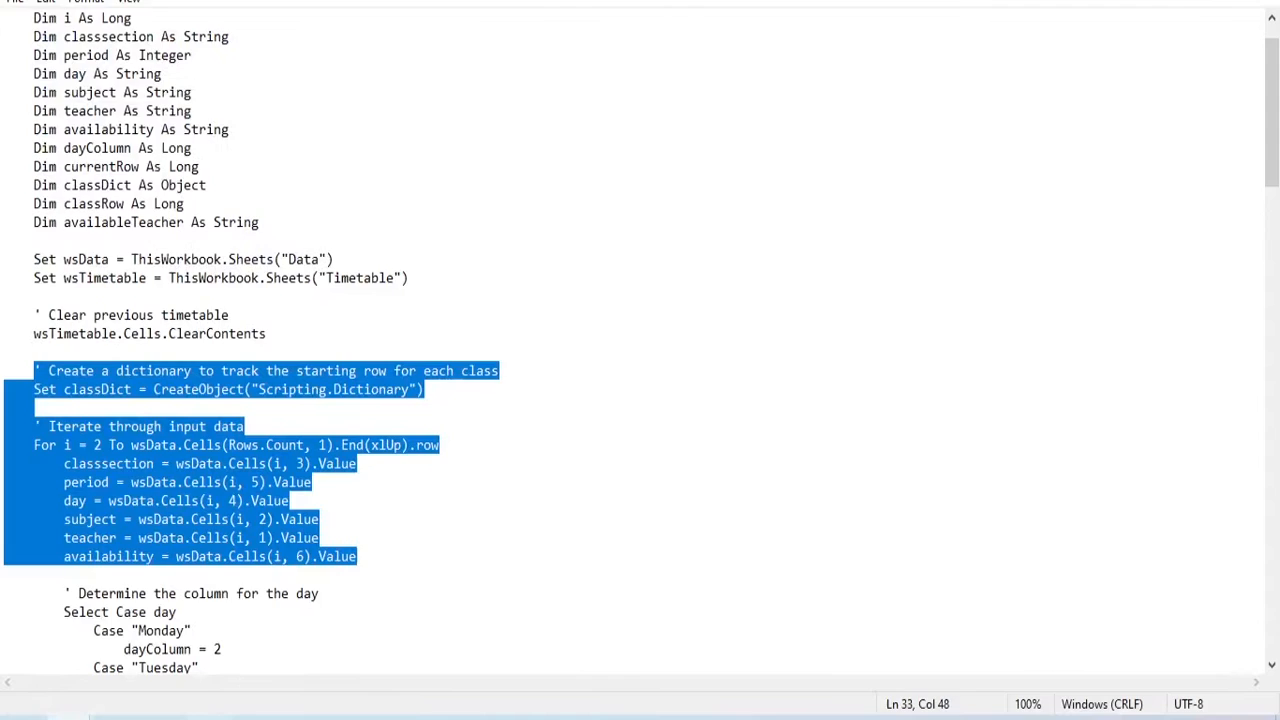
scroll(306, 640, "down", 1)
scroll(200, 553, "down", 3)
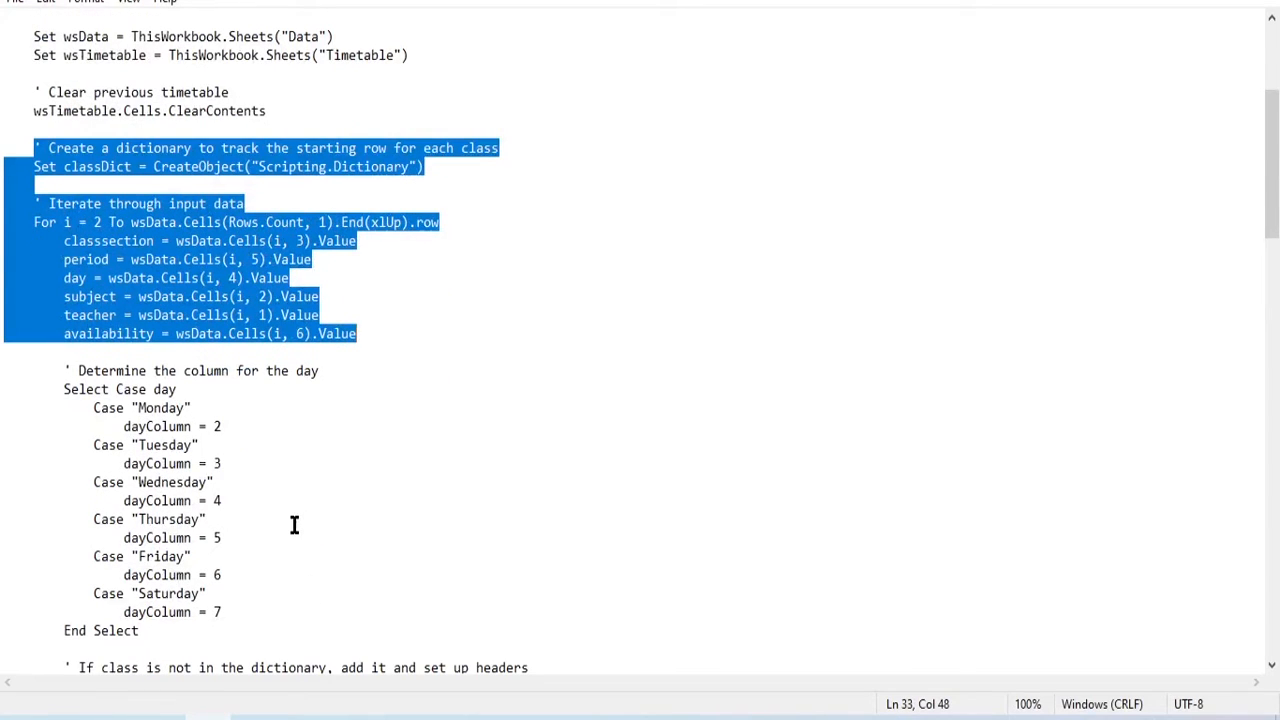
left_click(66, 370)
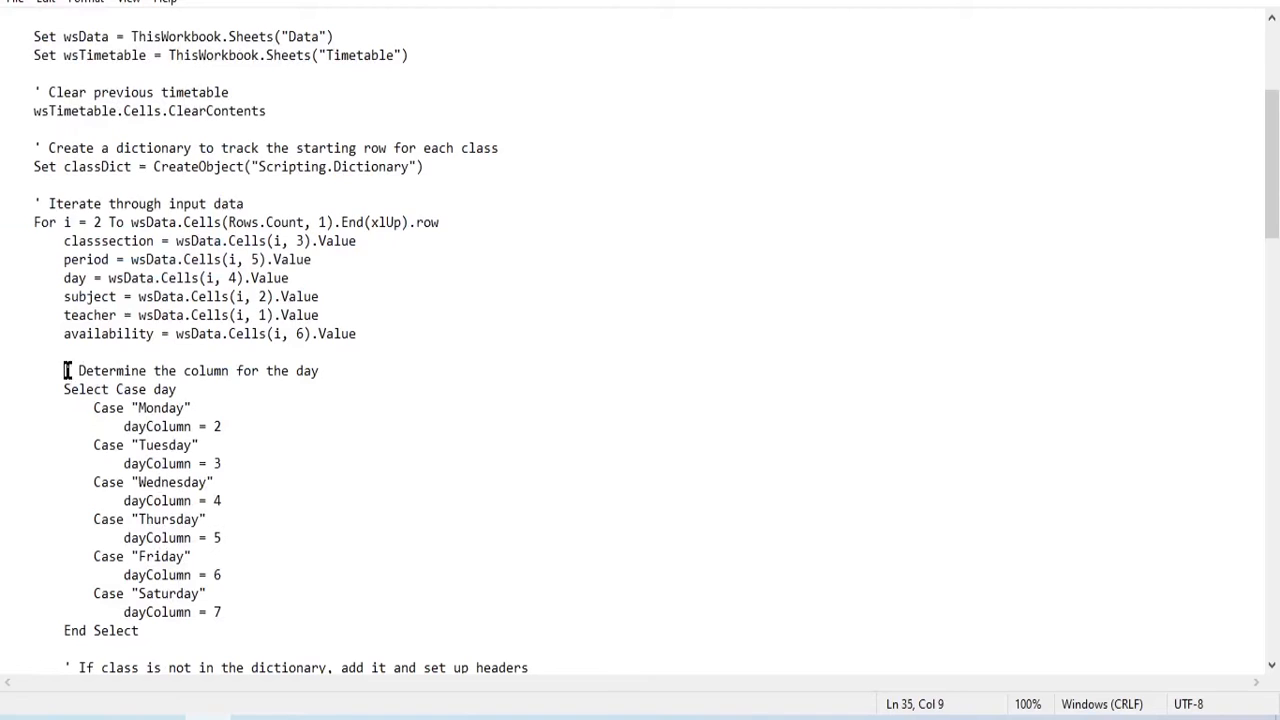
left_click_drag(66, 370, 258, 630)
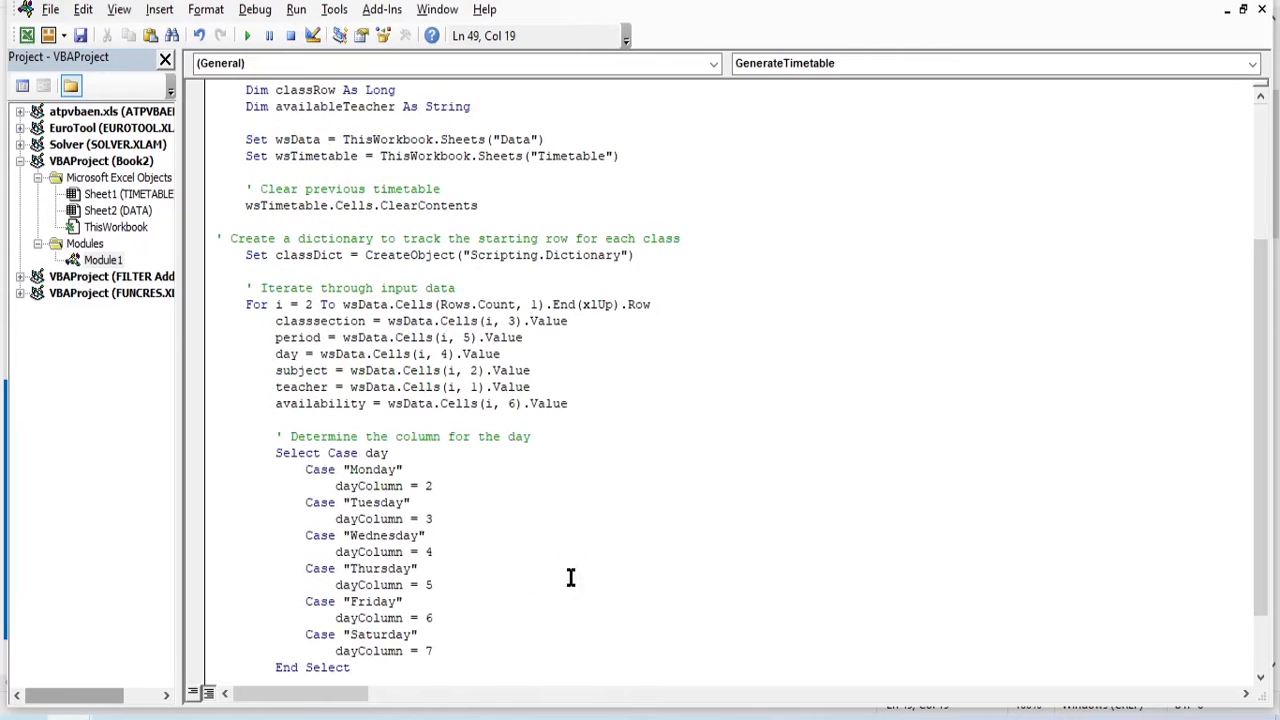
Review the pasted Select Case day block in Module1, from the Monday case through End Select
scroll(622, 502, "down", 1)
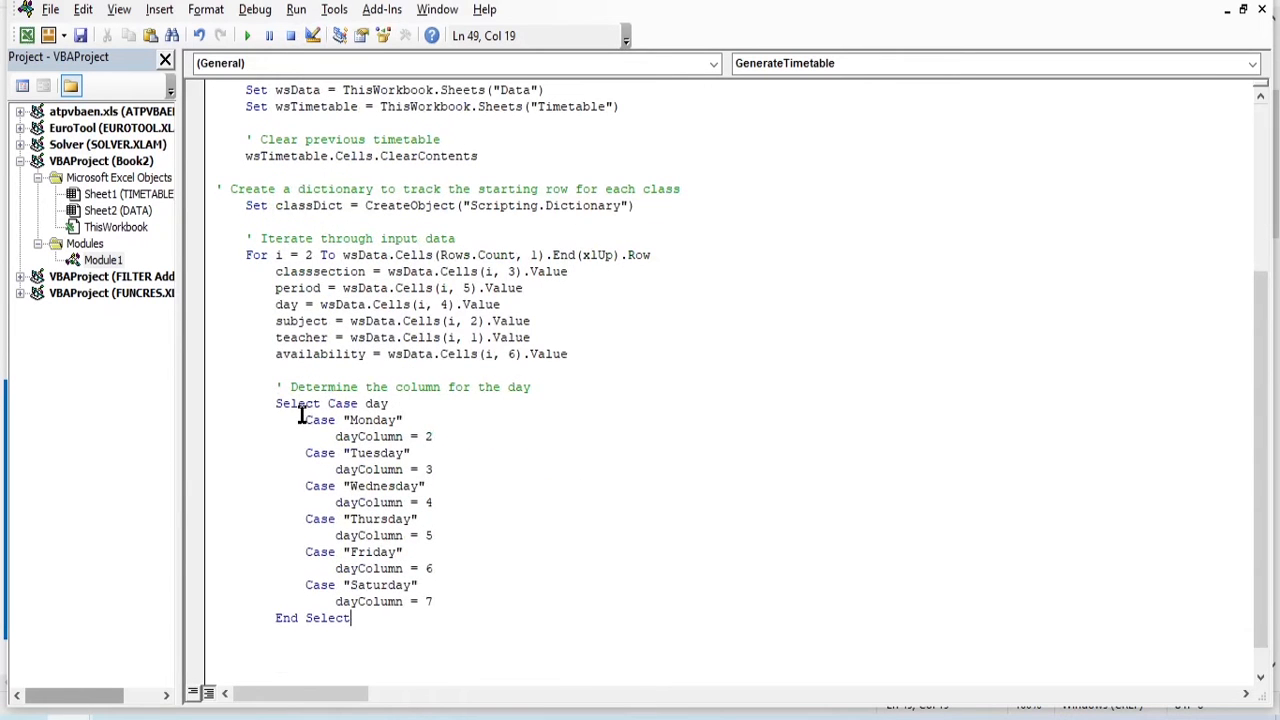
left_click_drag(432, 568, 297, 424)
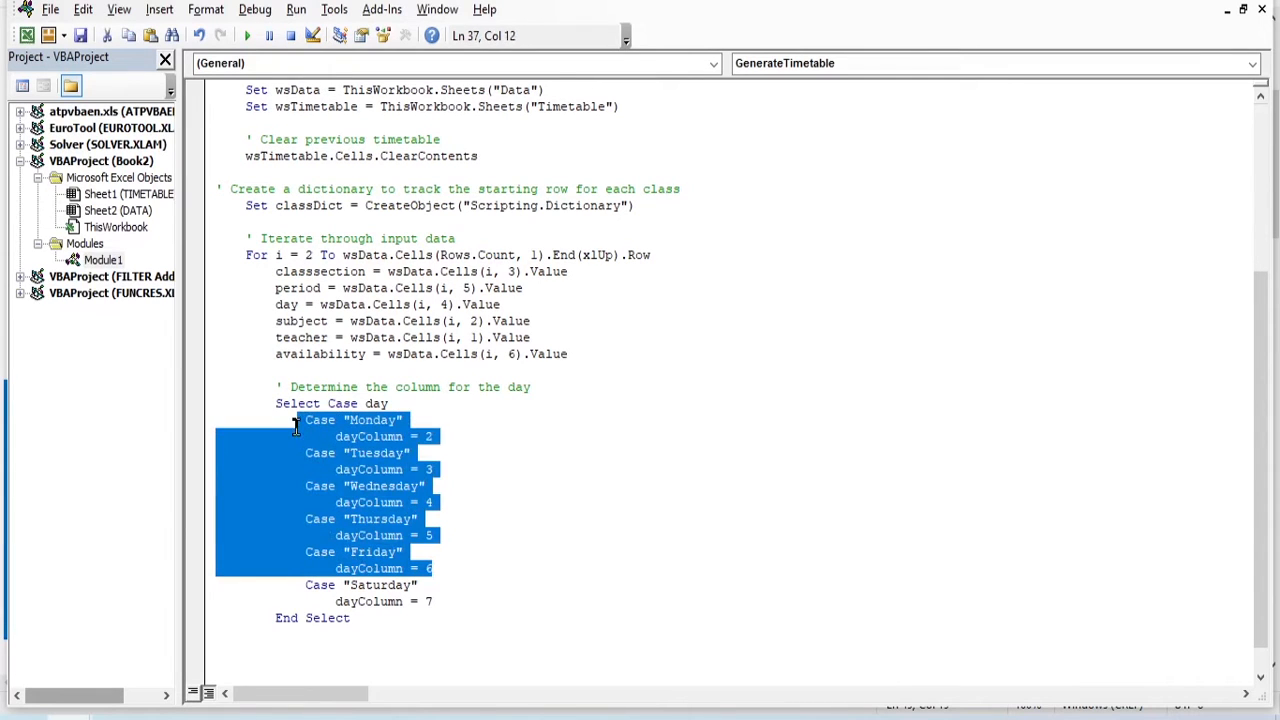
left_click(508, 590)
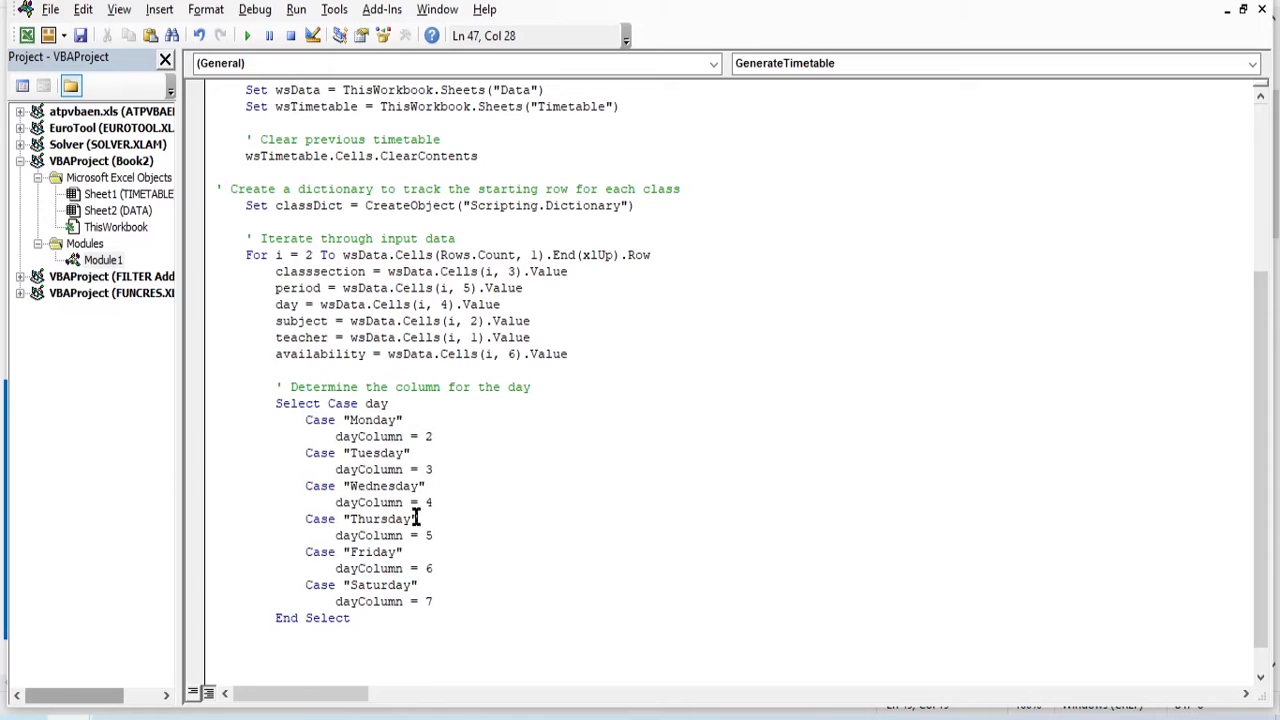
left_click_drag(307, 419, 472, 573)
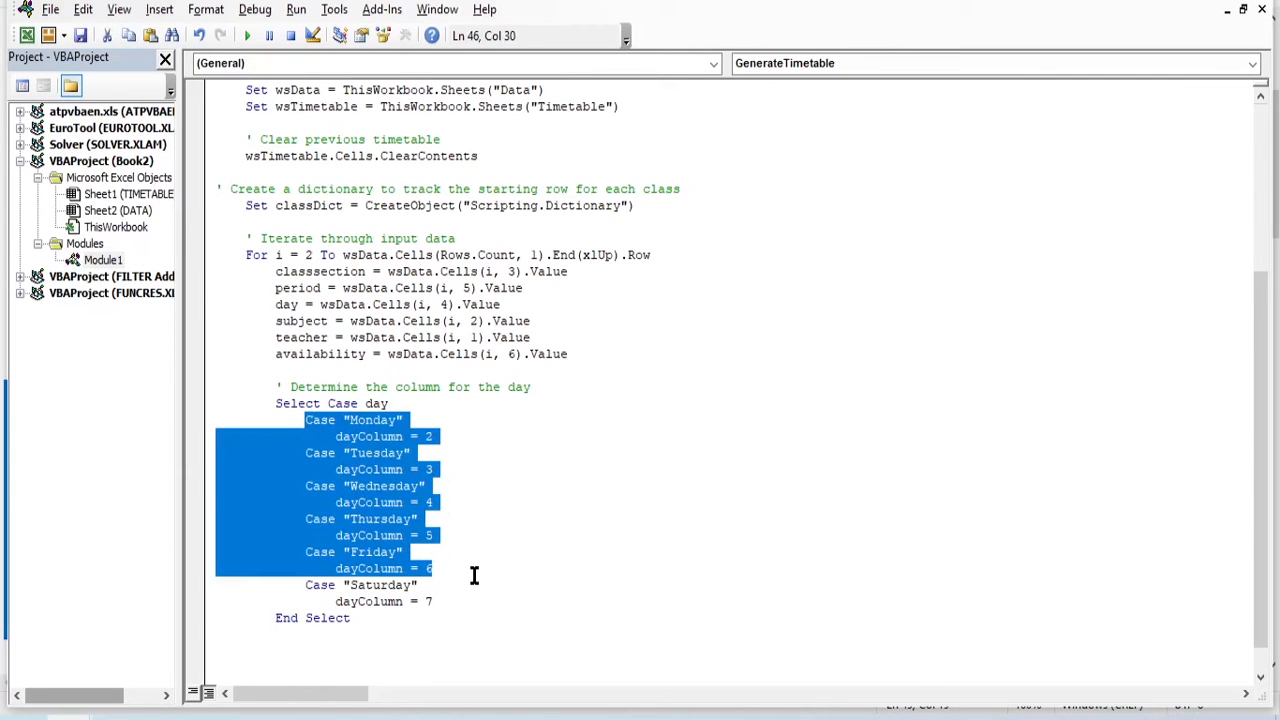
left_click(451, 597)
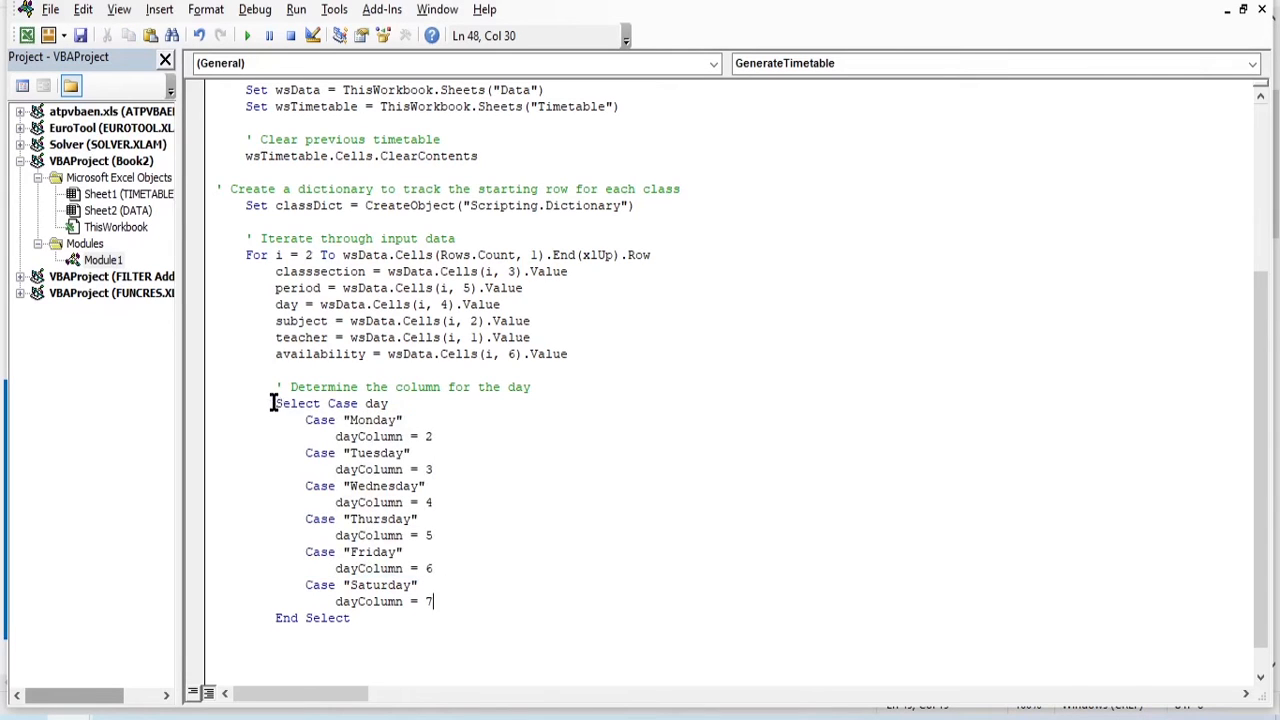
left_click_drag(275, 403, 524, 609)
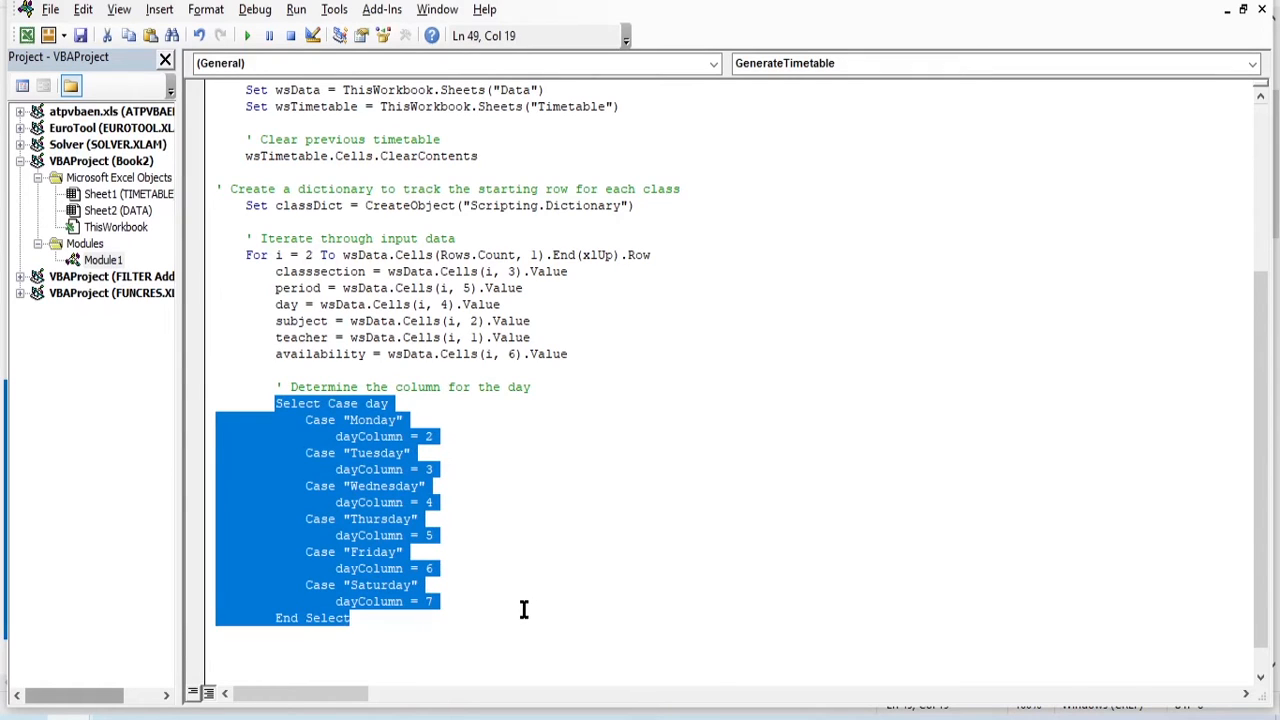
left_click(549, 531)
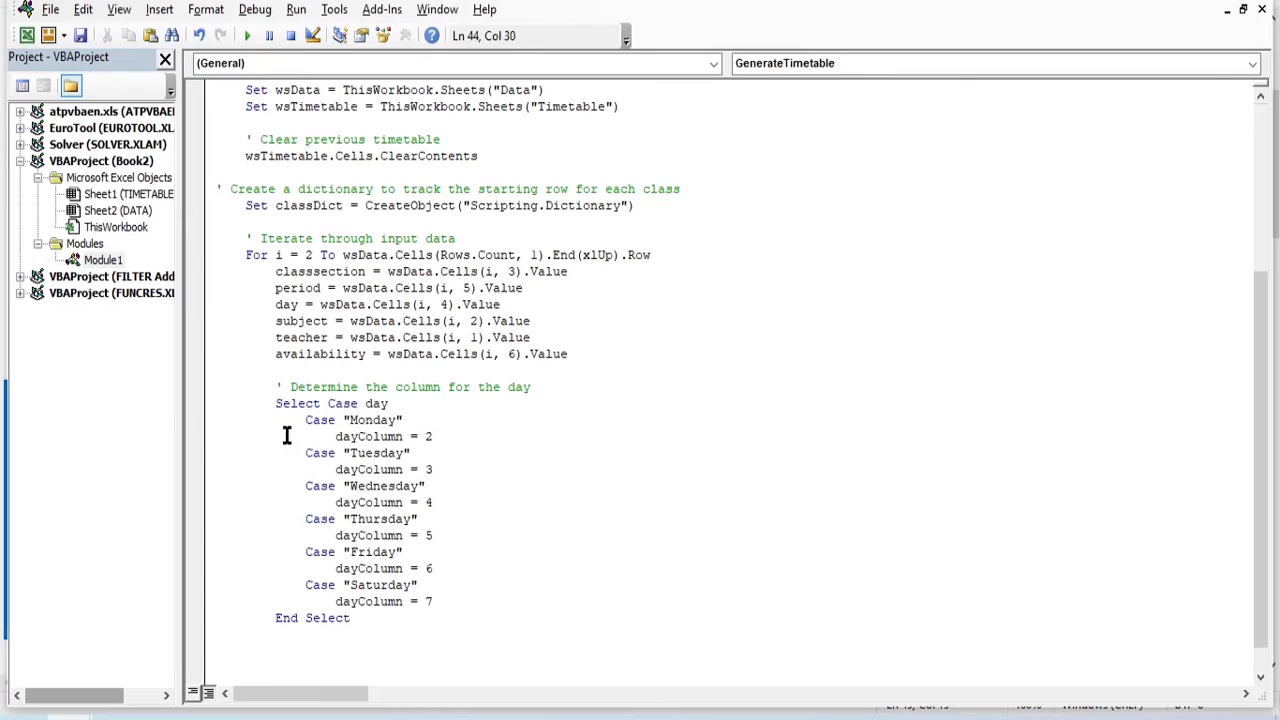
Examine the dayColumn number assigned to each weekday in the Select Case block
double_click(427, 436)
double_click(428, 469)
left_click(431, 503)
left_click_drag(426, 535, 438, 535)
left_click(426, 568)
left_click(420, 611)
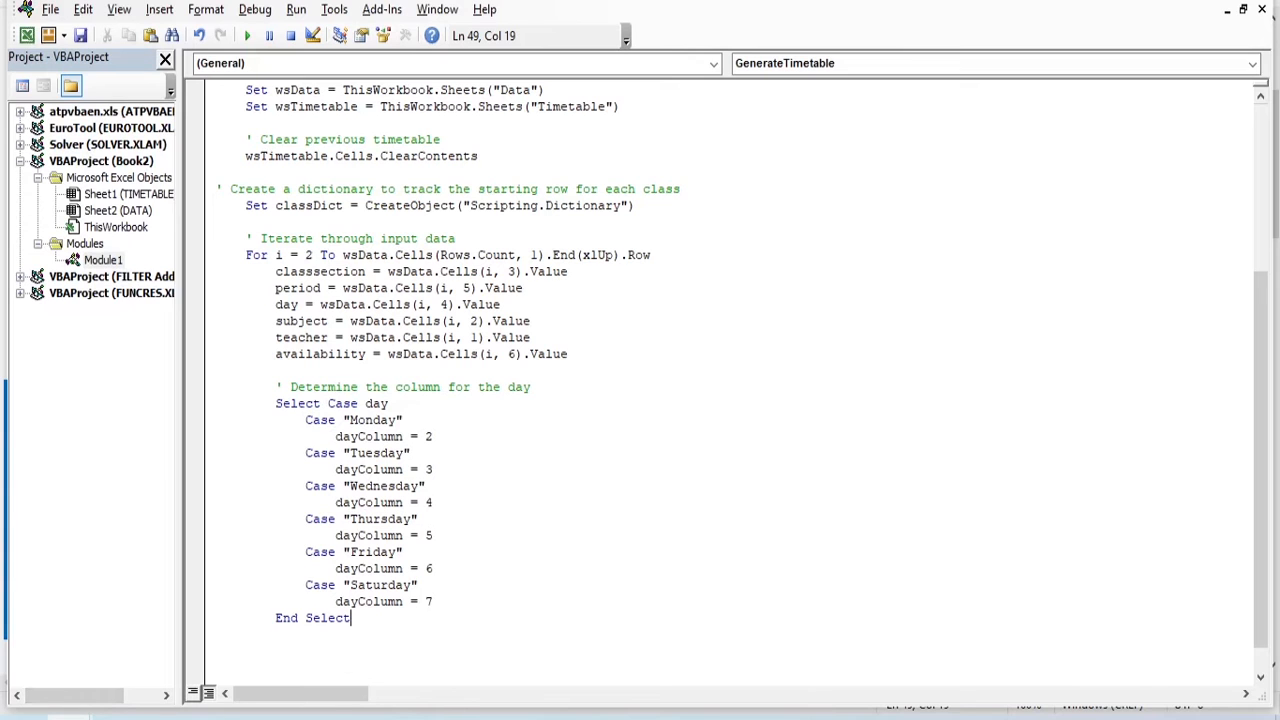
Switch to the TIMETABLE sheet of Book2 and inspect column A and the following columns that the dayColumn numbers refer to
mouse_move(70, 717)
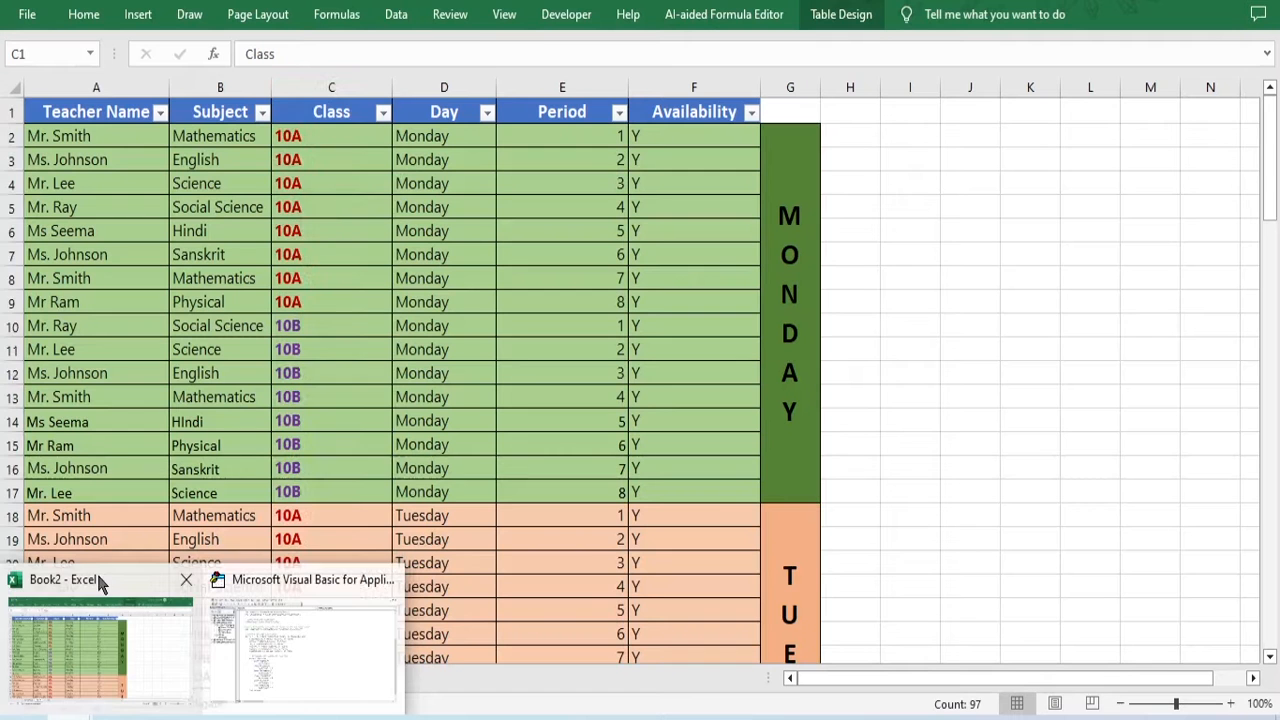
left_click(100, 579)
left_click(61, 112)
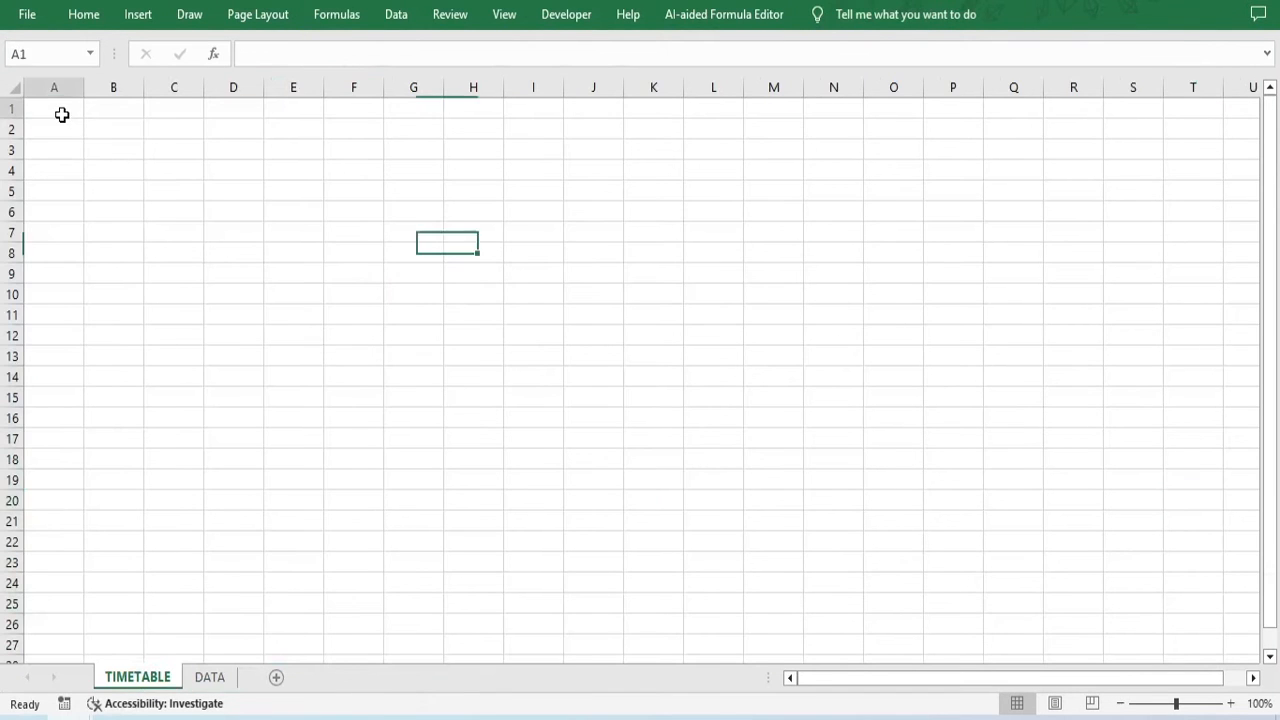
left_click(120, 107)
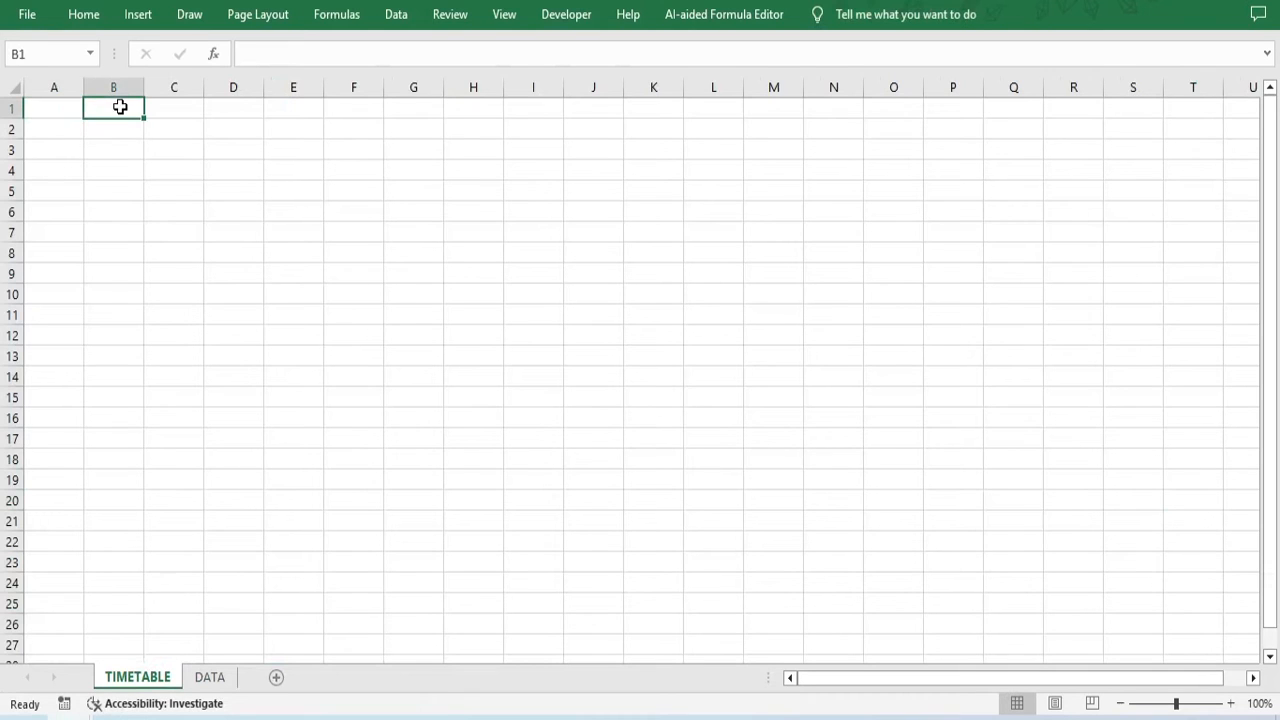
left_click_drag(57, 106, 55, 480)
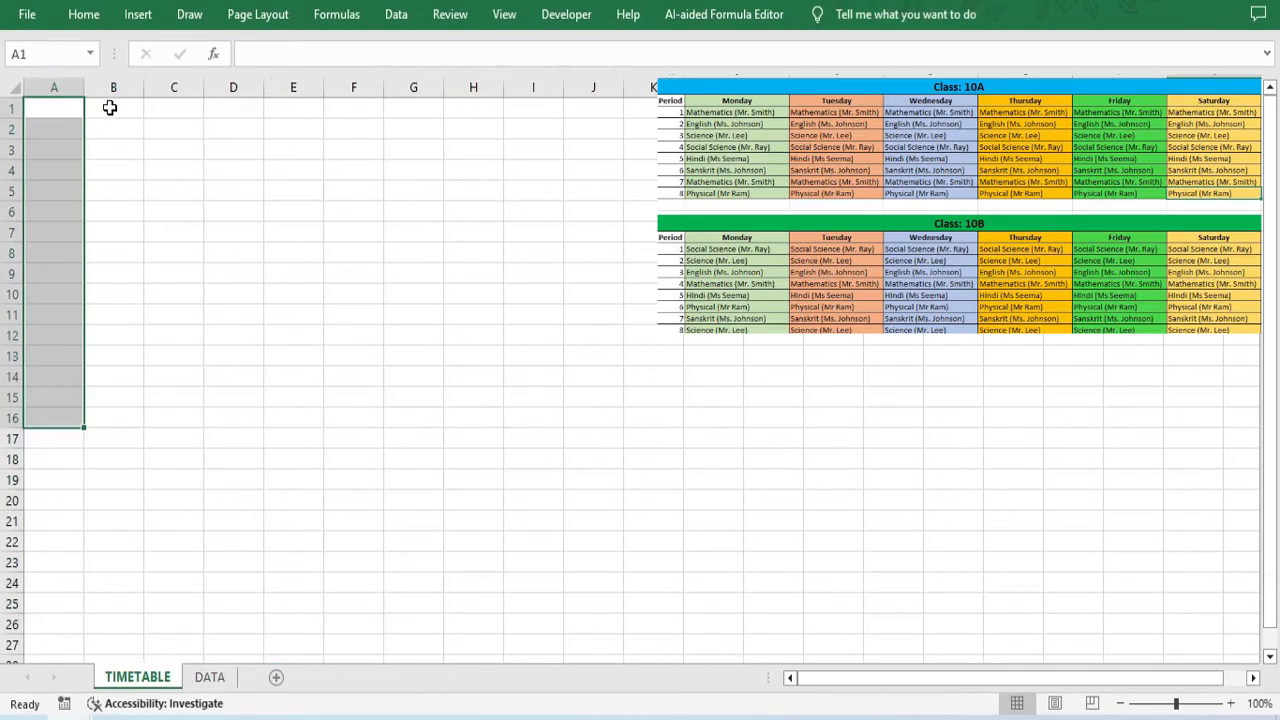
left_click(110, 108)
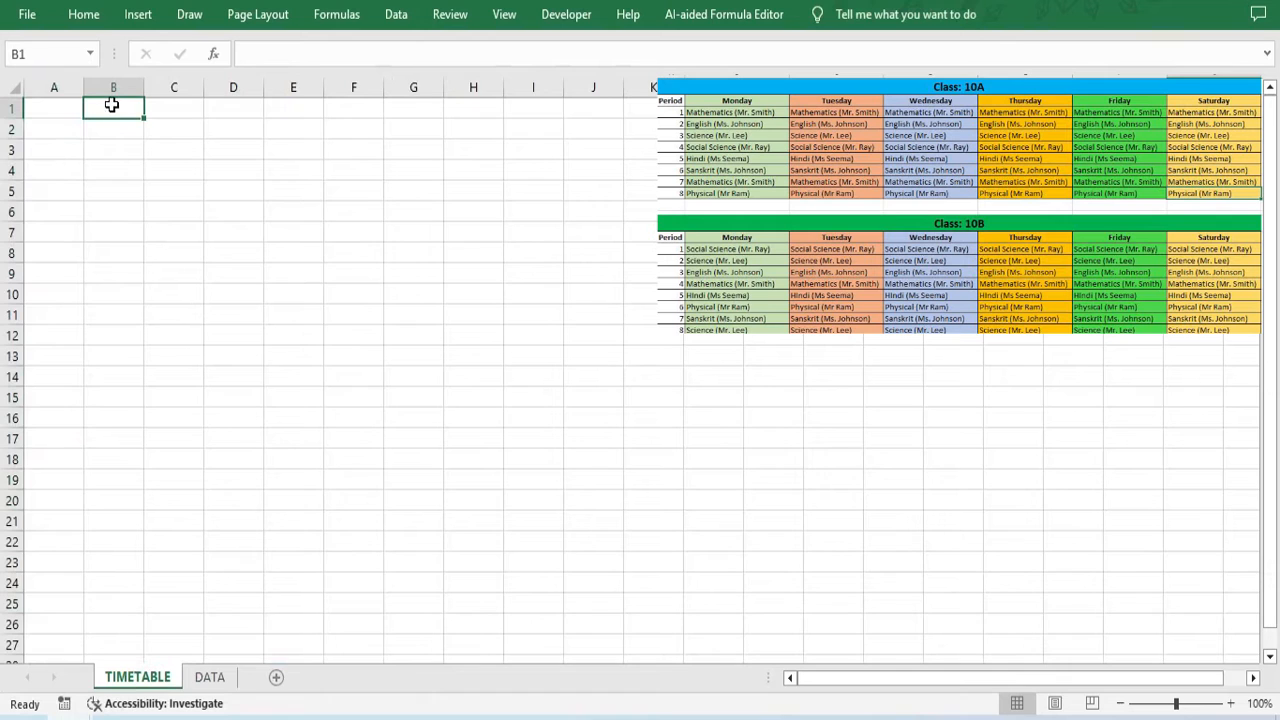
left_click(185, 109)
left_click(234, 109)
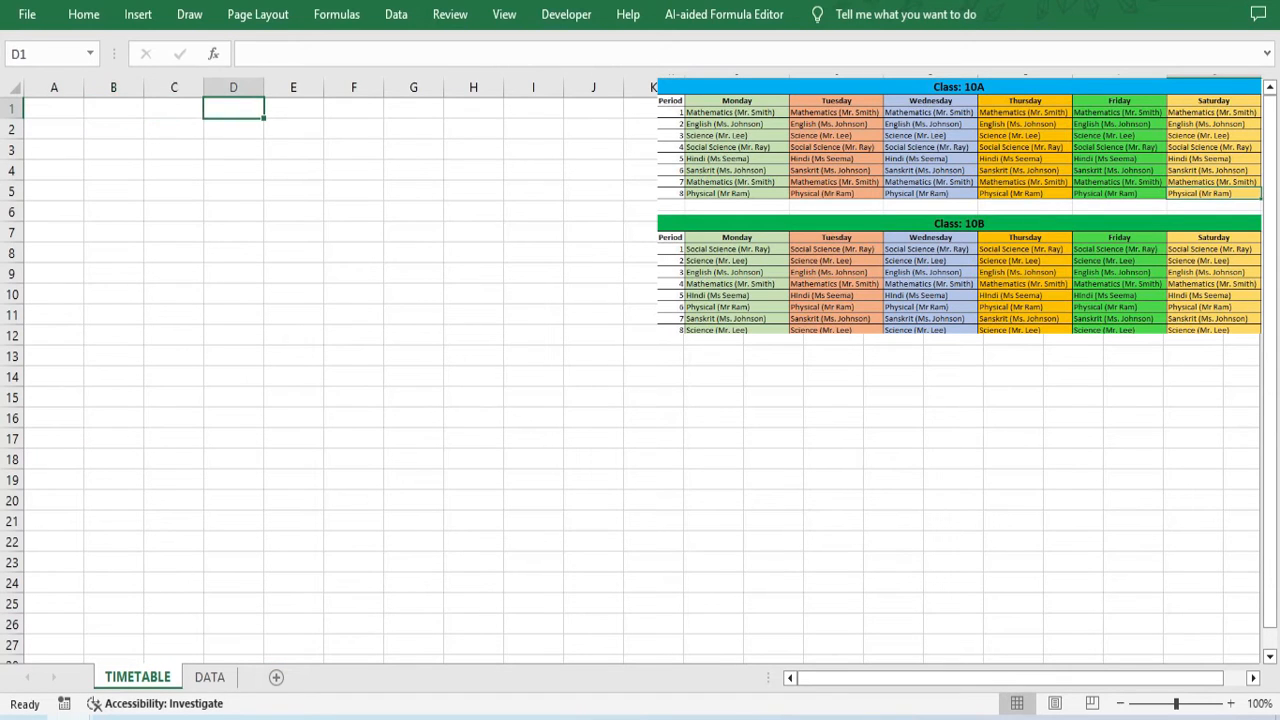
Copy the "If class is not in the dictionary" block through the Saturday header line from Notepad and paste it below End Select in Book2's Module1
left_click(297, 600)
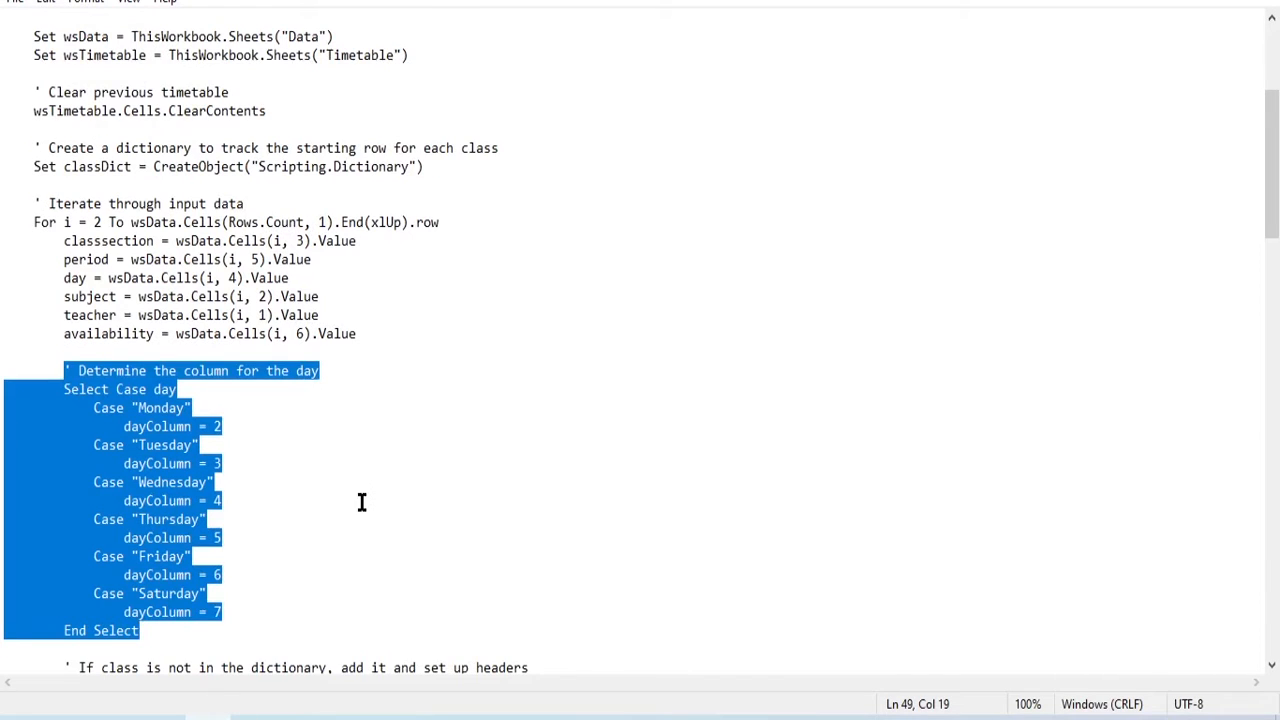
scroll(362, 502, "down", 8)
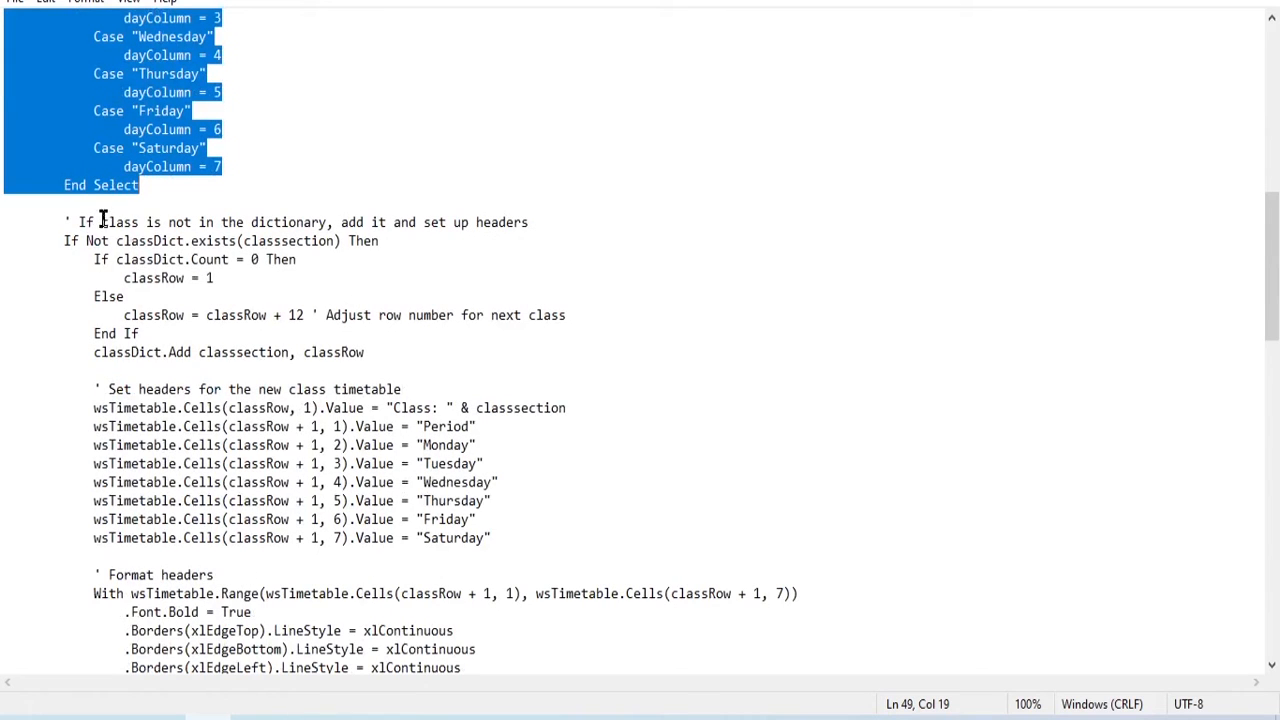
left_click_drag(64, 222, 596, 537)
key("ctrl+c")
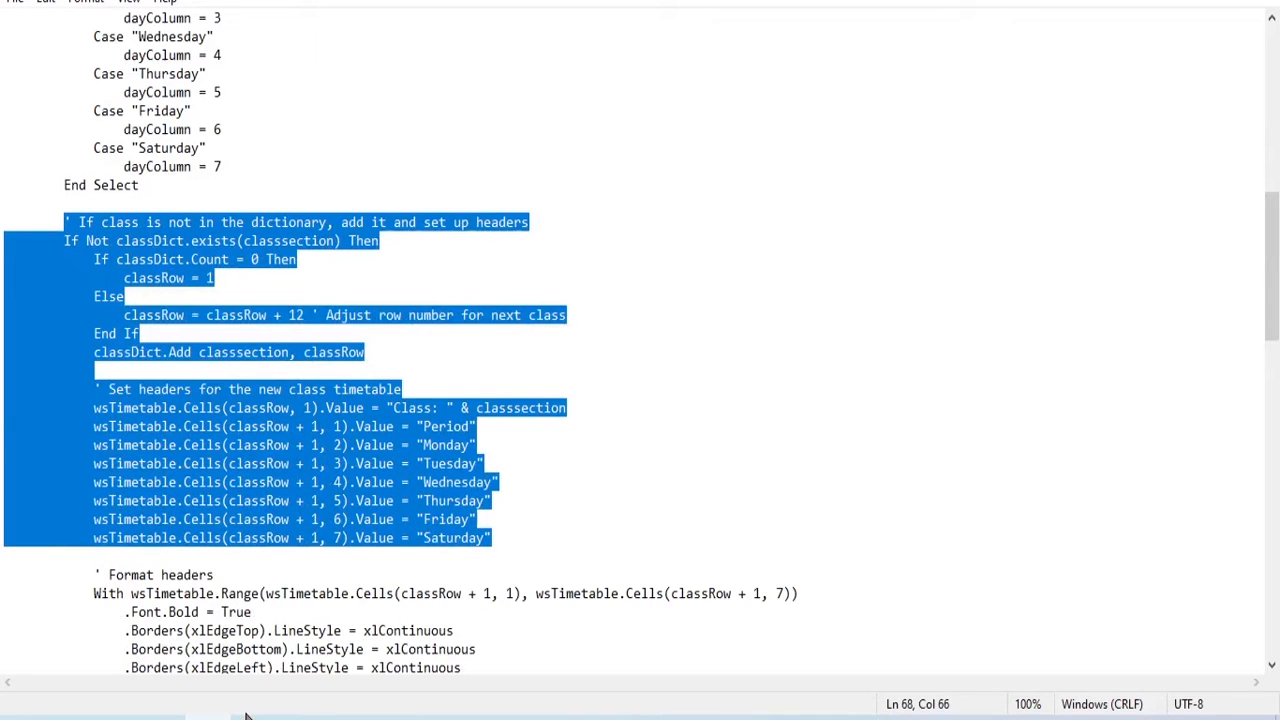
mouse_move(68, 716)
left_click(315, 583)
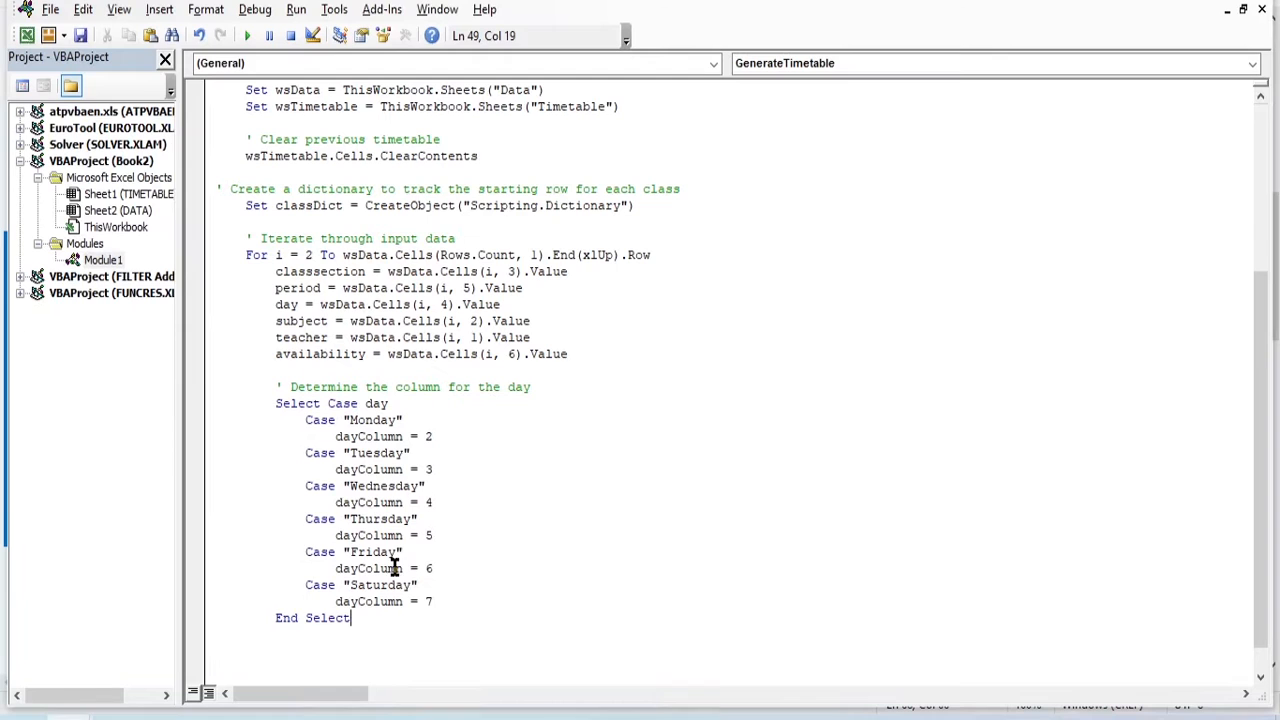
left_click(277, 634)
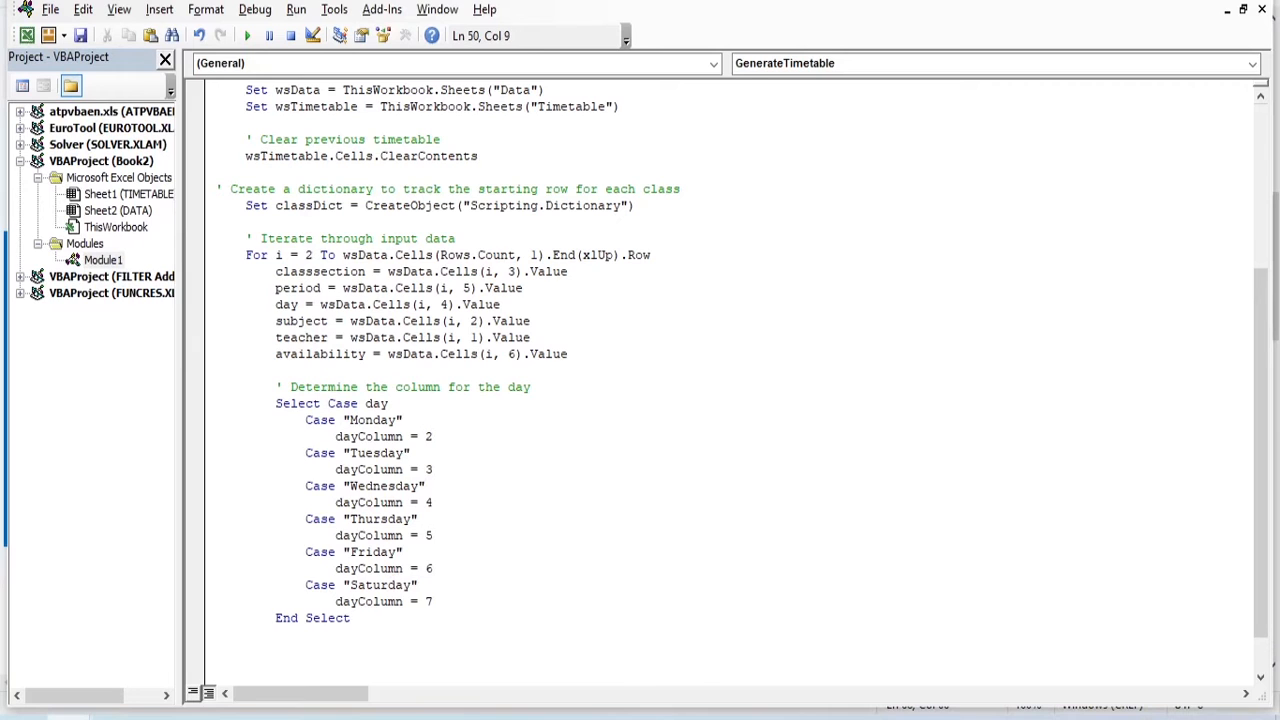
key("ctrl+v")
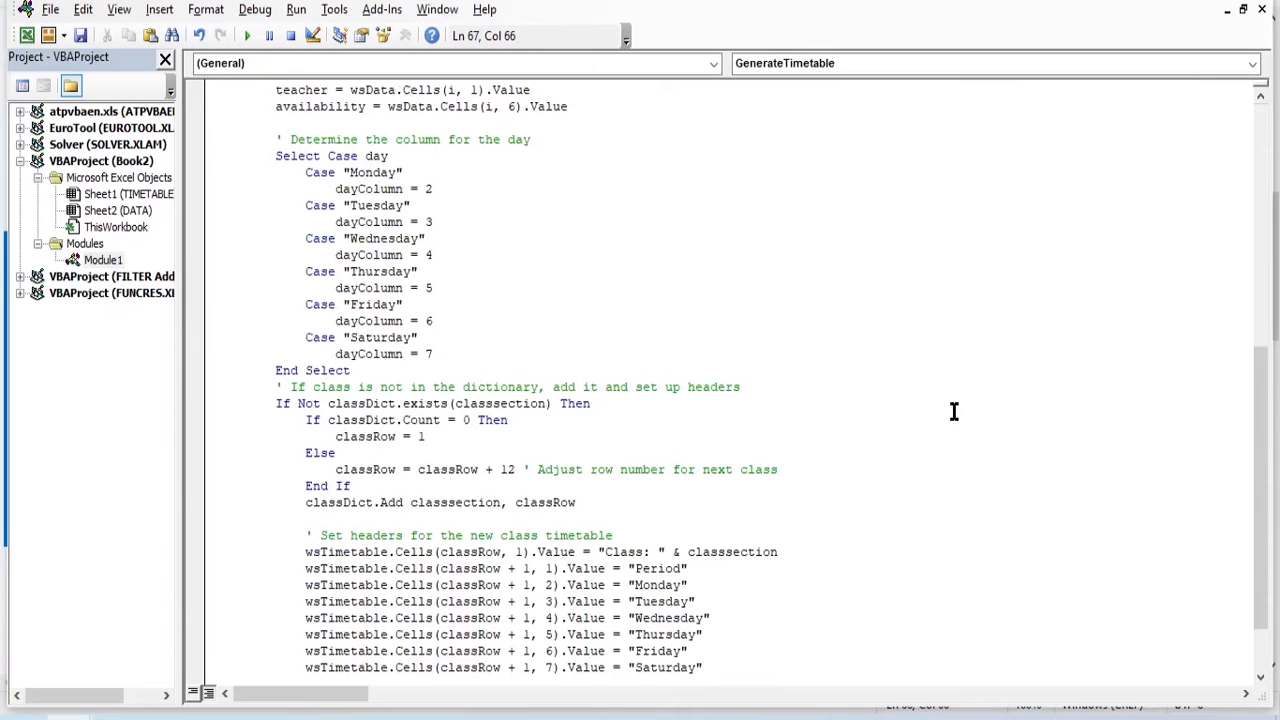
scroll(929, 397, "down", 1)
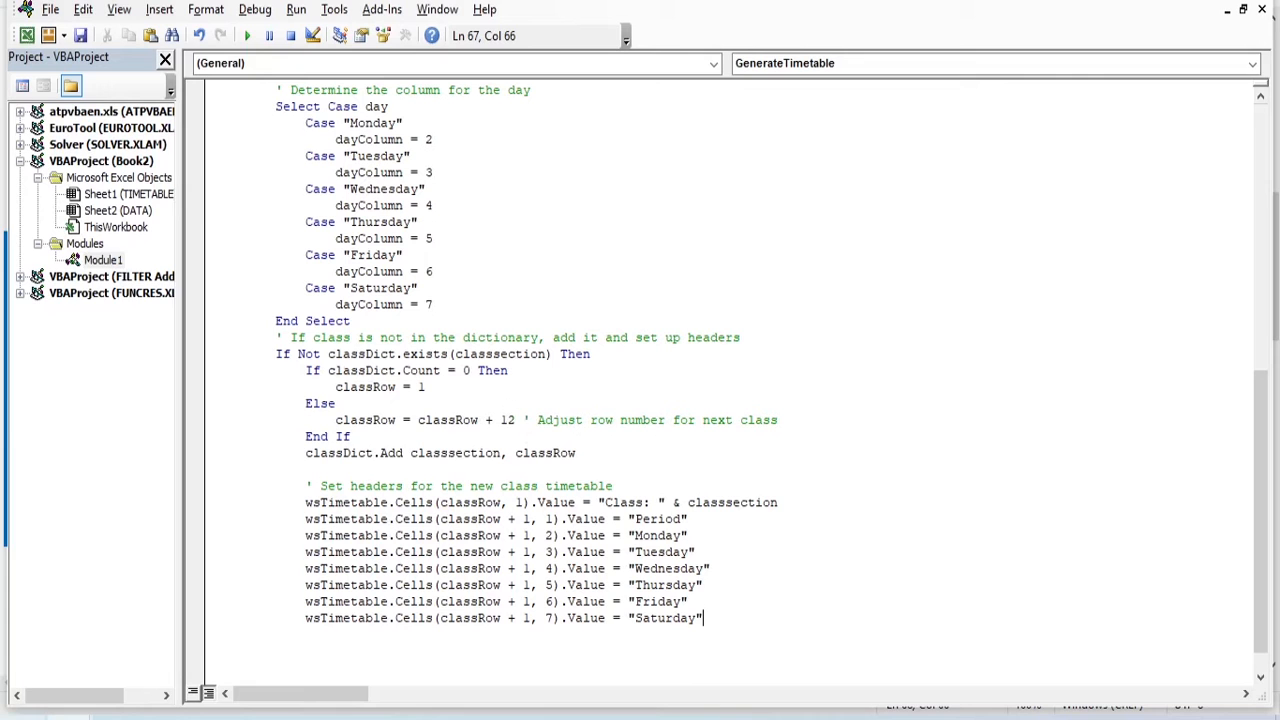
Switch to Book2's TIMETABLE sheet and inspect rows 1 to 12 for the first class and the range starting at row 13 for the second
mouse_move(114, 716)
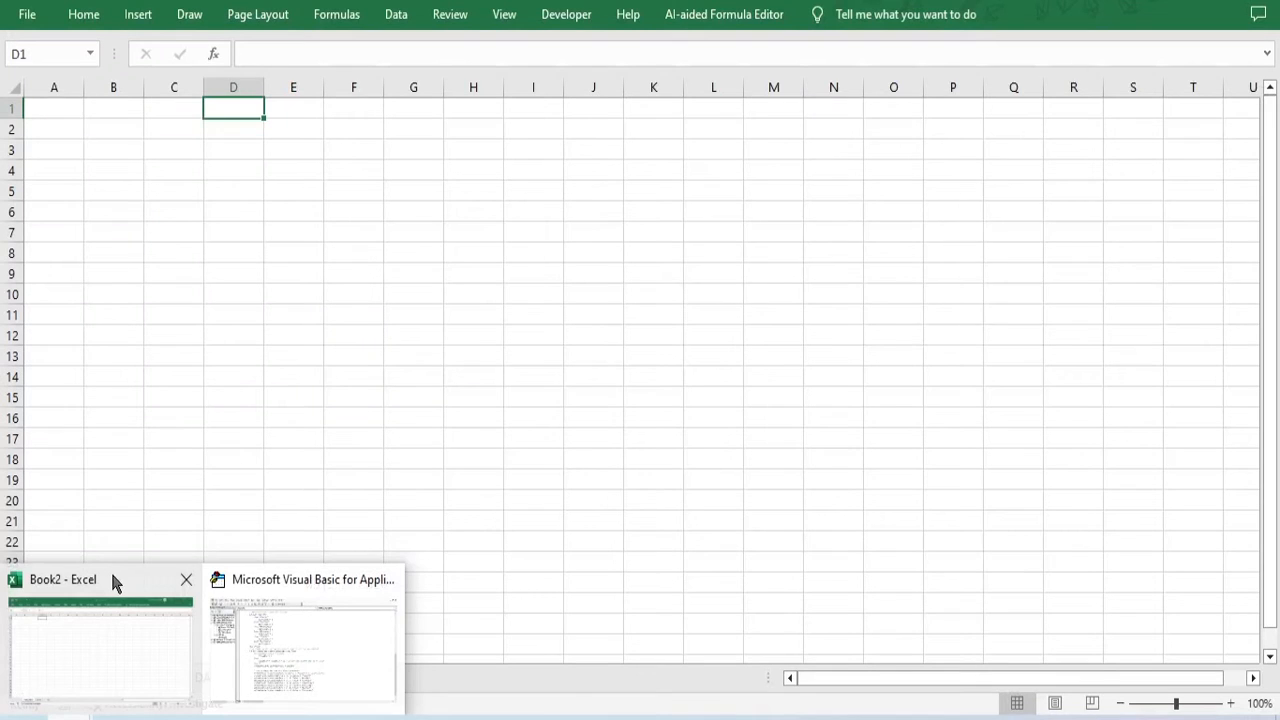
left_click(112, 580)
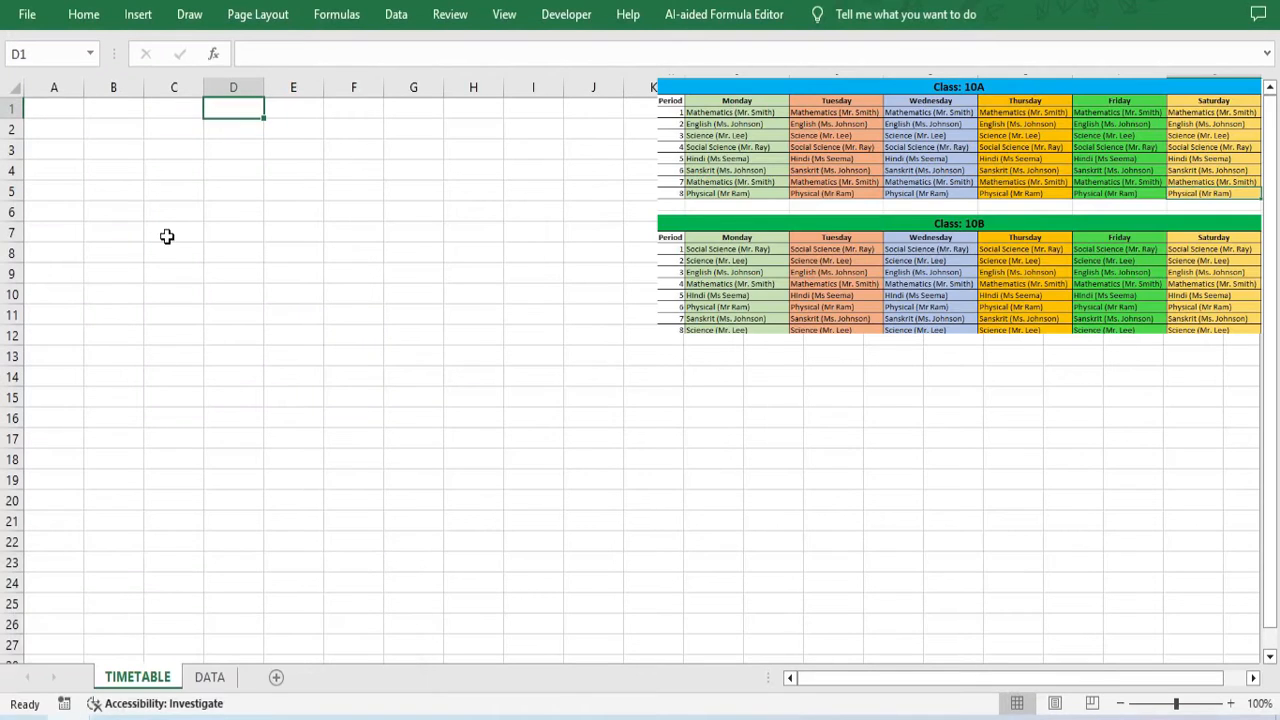
left_click(56, 106)
left_click_drag(56, 106, 112, 330)
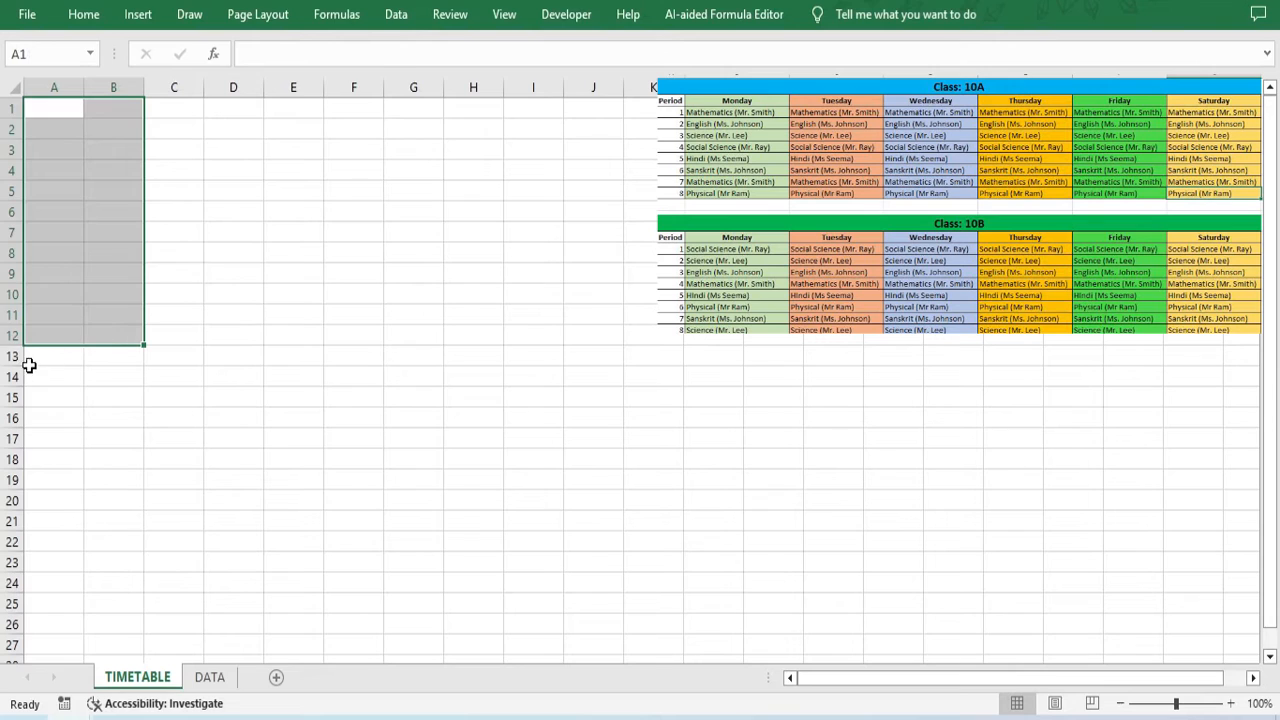
left_click_drag(26, 358, 668, 539)
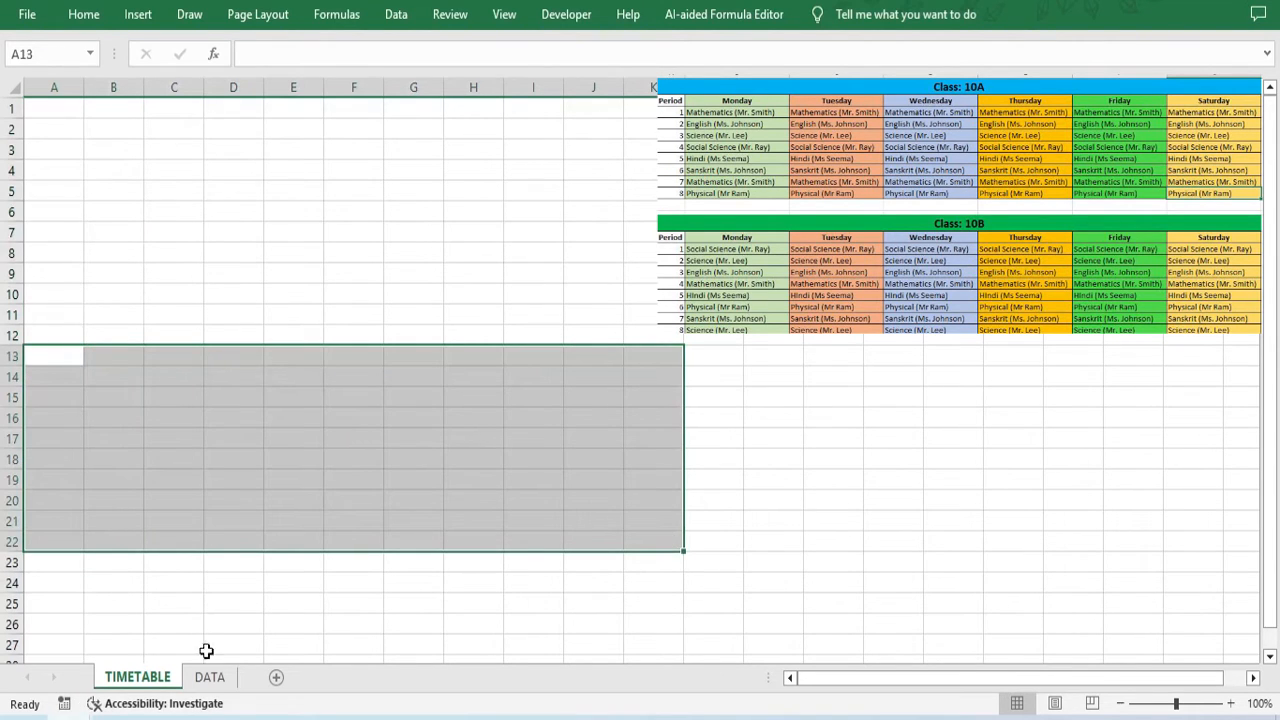
left_click_drag(50, 355, 715, 541)
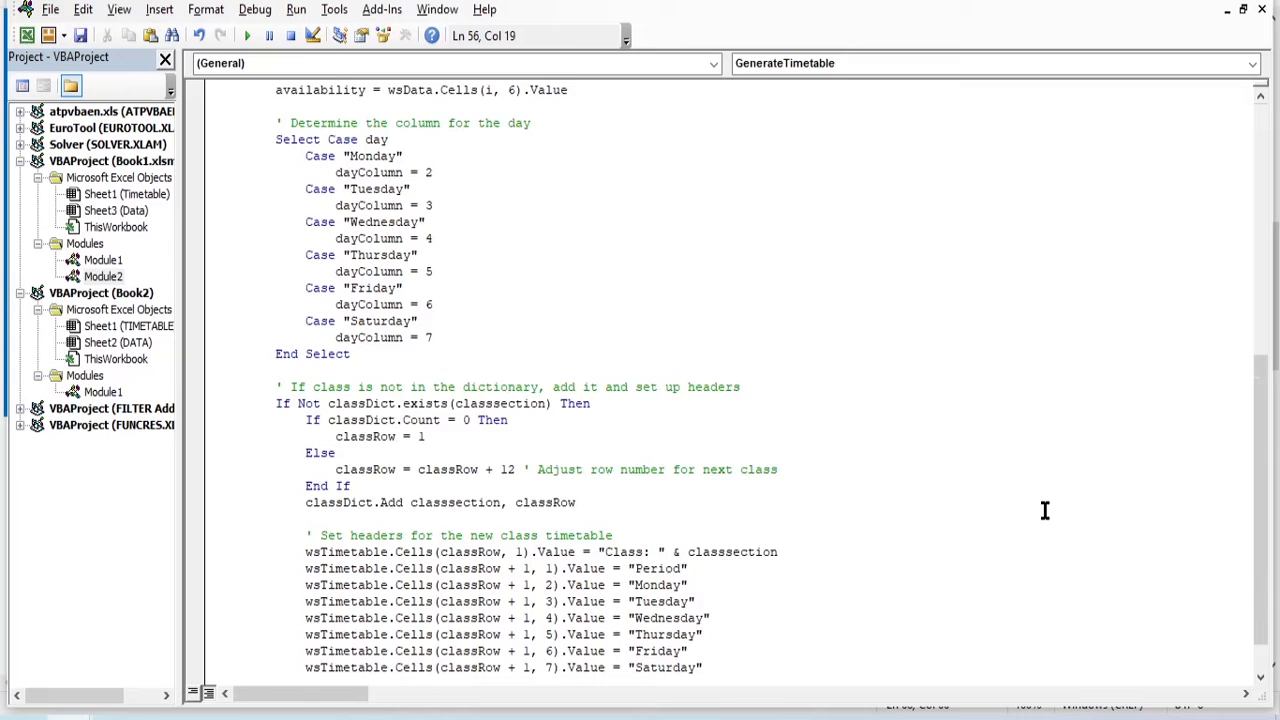
Compare the header assignments in Module2 with the Class: 10A title and the Period to Wednesday columns on Book1's Timetable sheet
scroll(1044, 510, "down", 1)
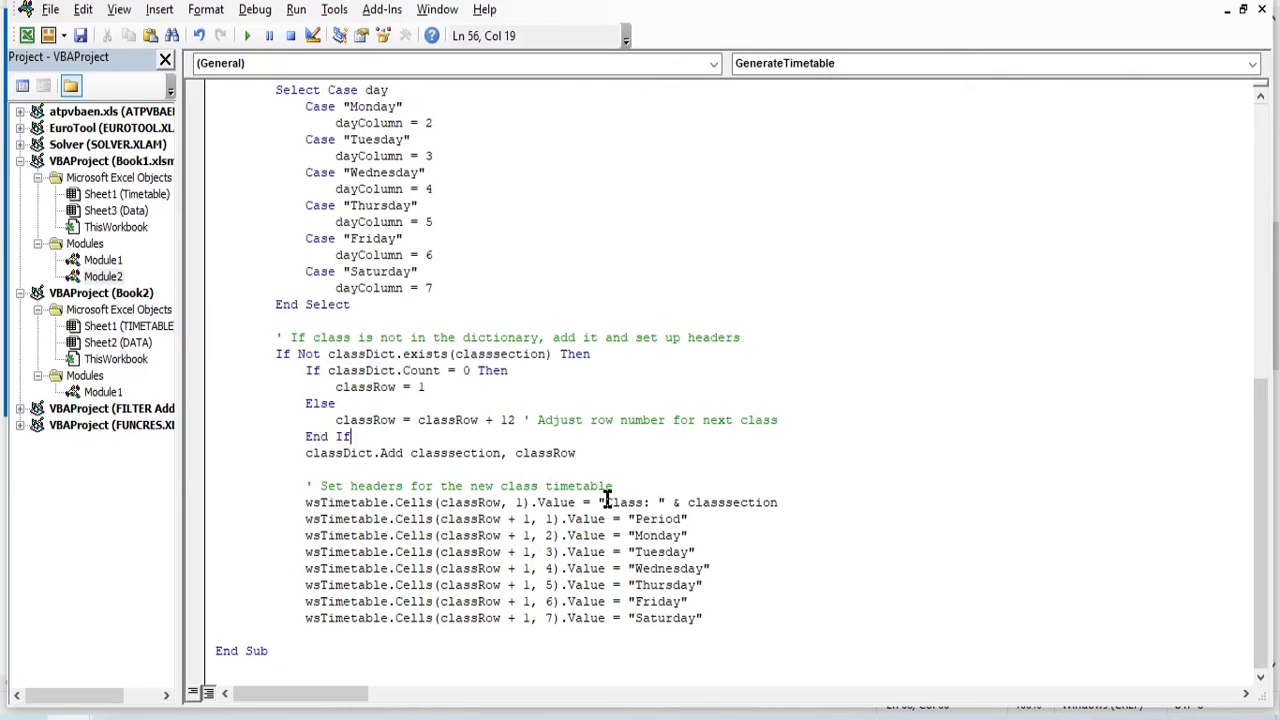
left_click_drag(605, 502, 690, 570)
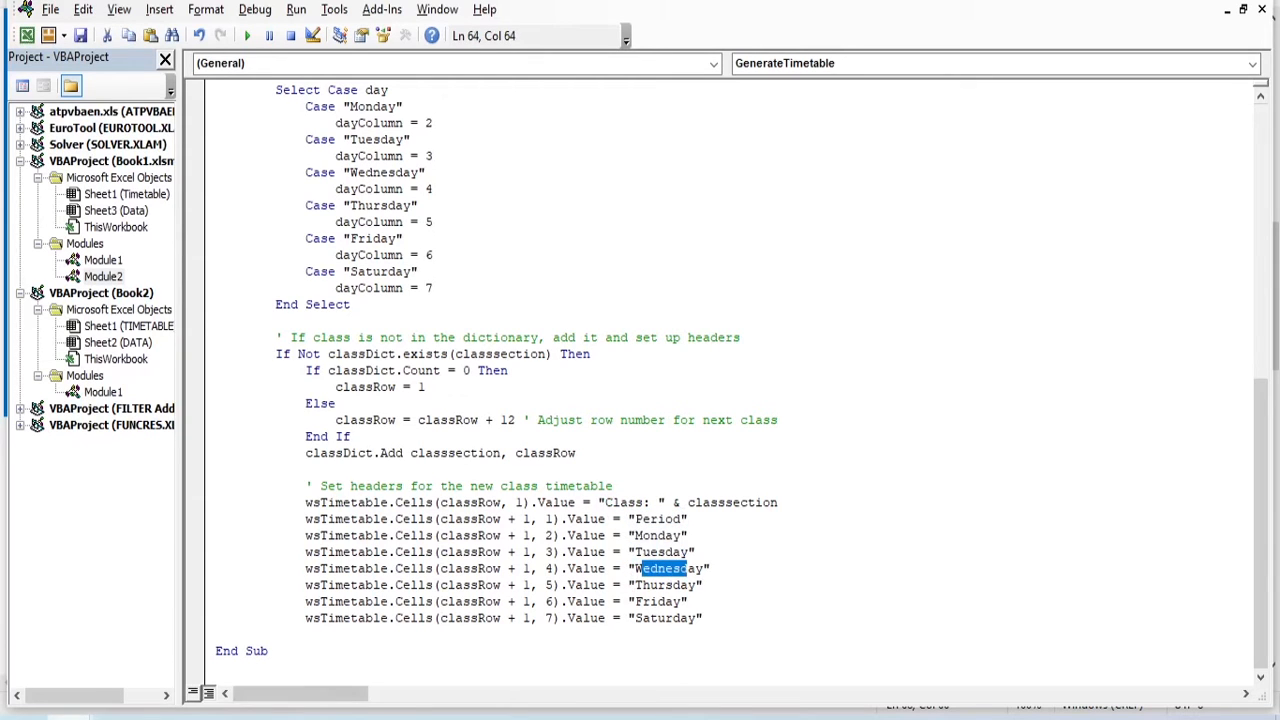
mouse_move(114, 717)
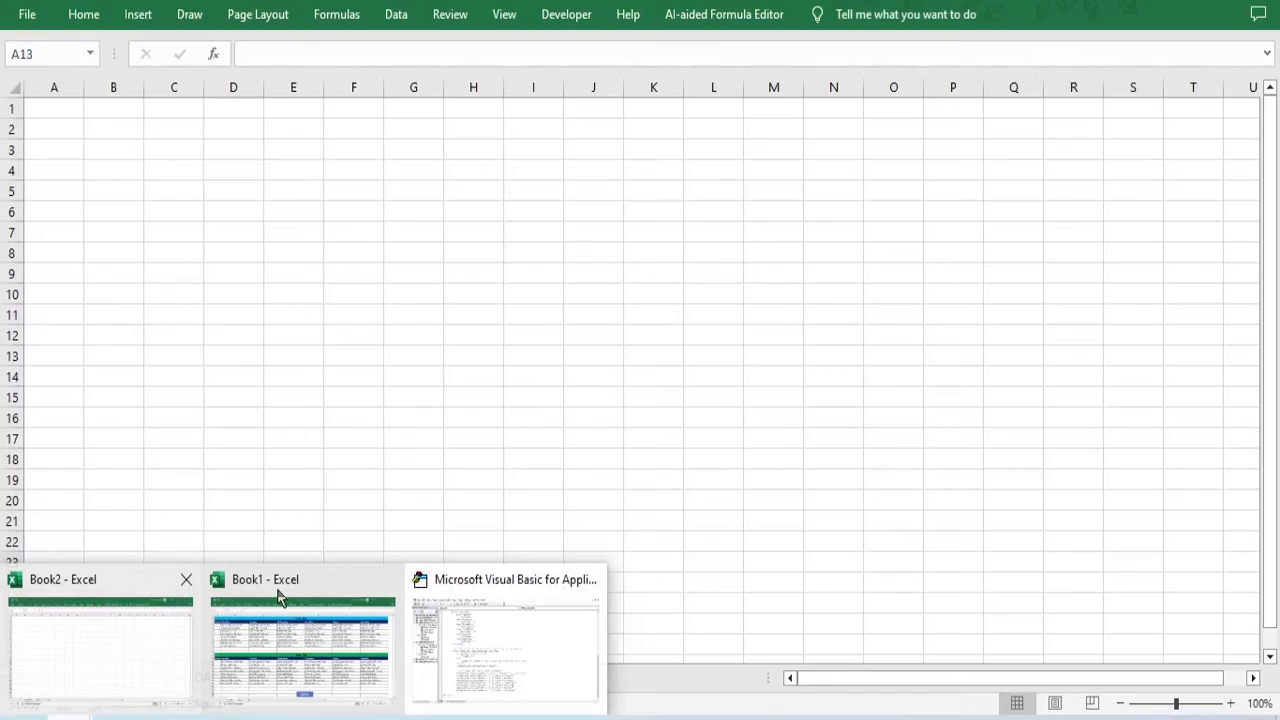
left_click(280, 598)
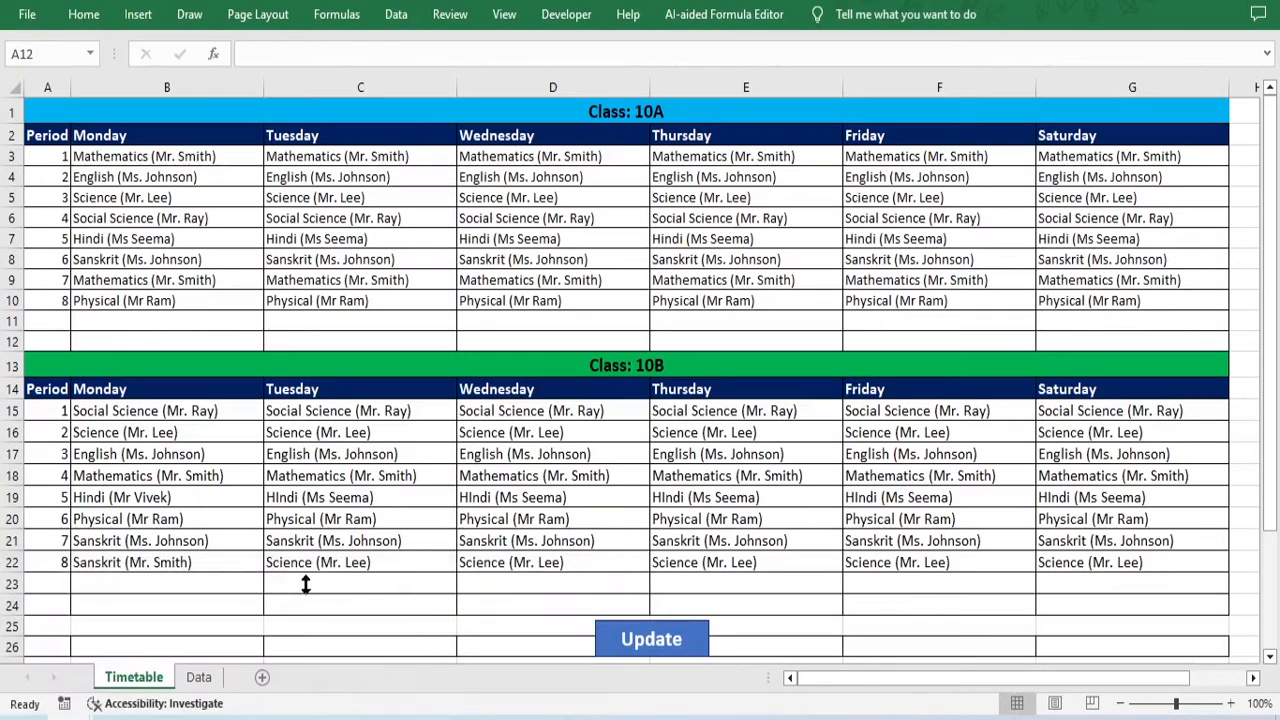
left_click_drag(47, 135, 48, 302)
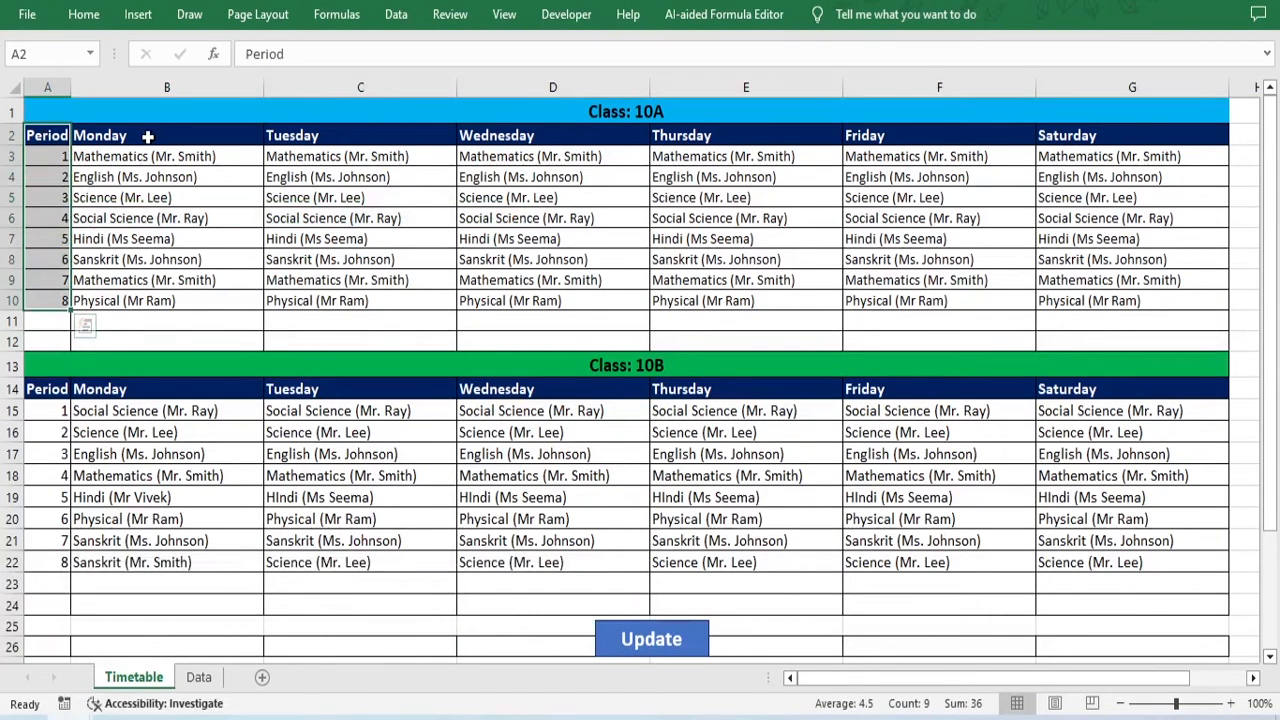
left_click_drag(145, 136, 149, 280)
left_click_drag(352, 138, 355, 300)
left_click_drag(551, 137, 548, 290)
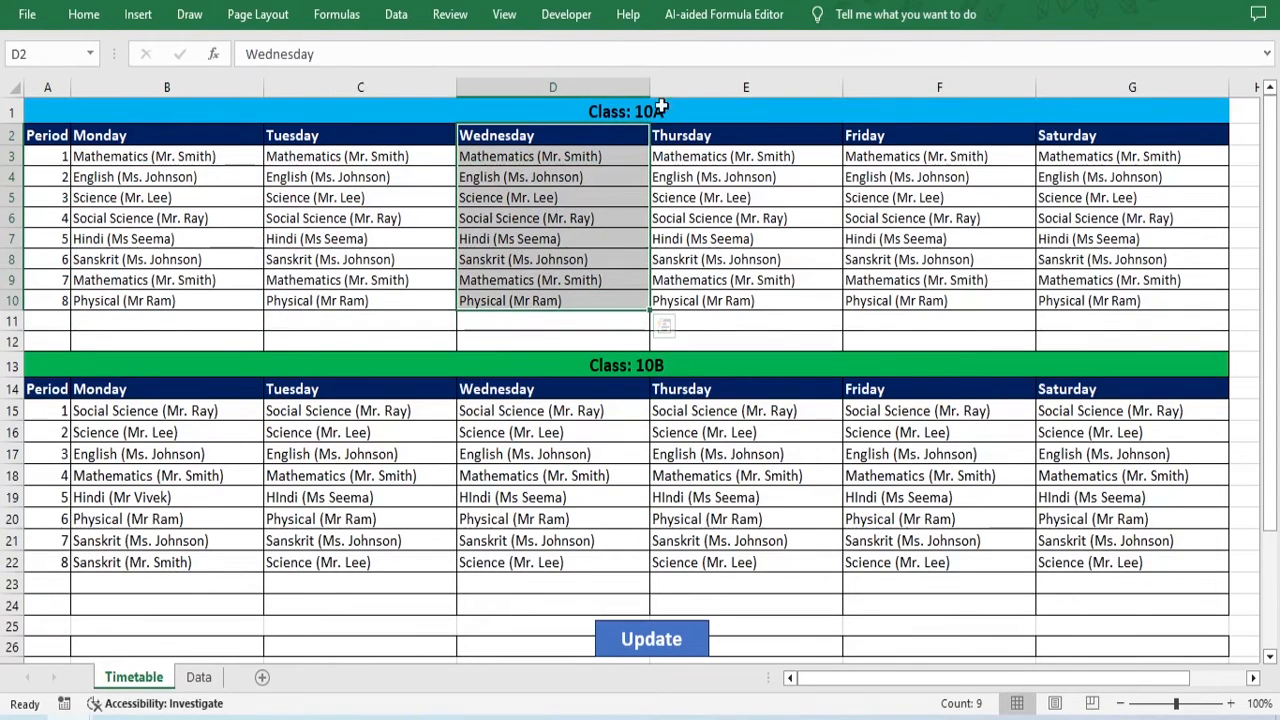
left_click(667, 111)
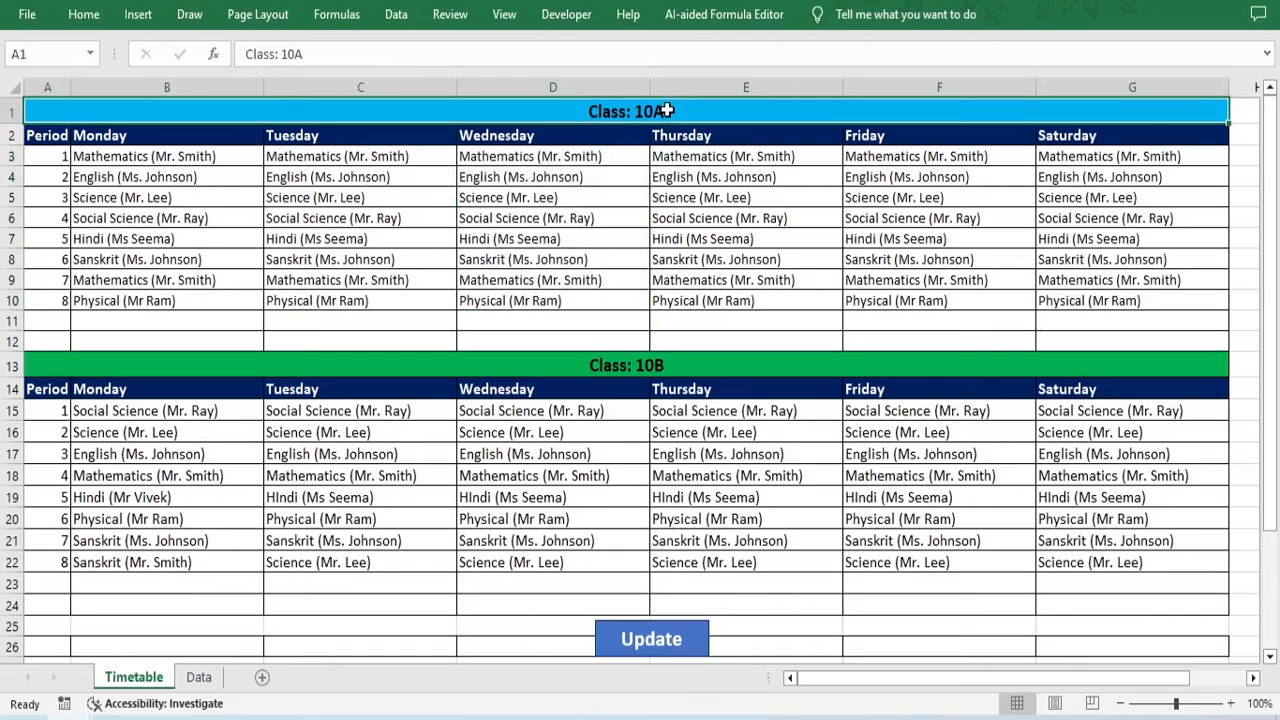
Examine the "Class: " & classsection expression in Module2 and return to the class title on Book1's Timetable sheet
mouse_move(206, 660)
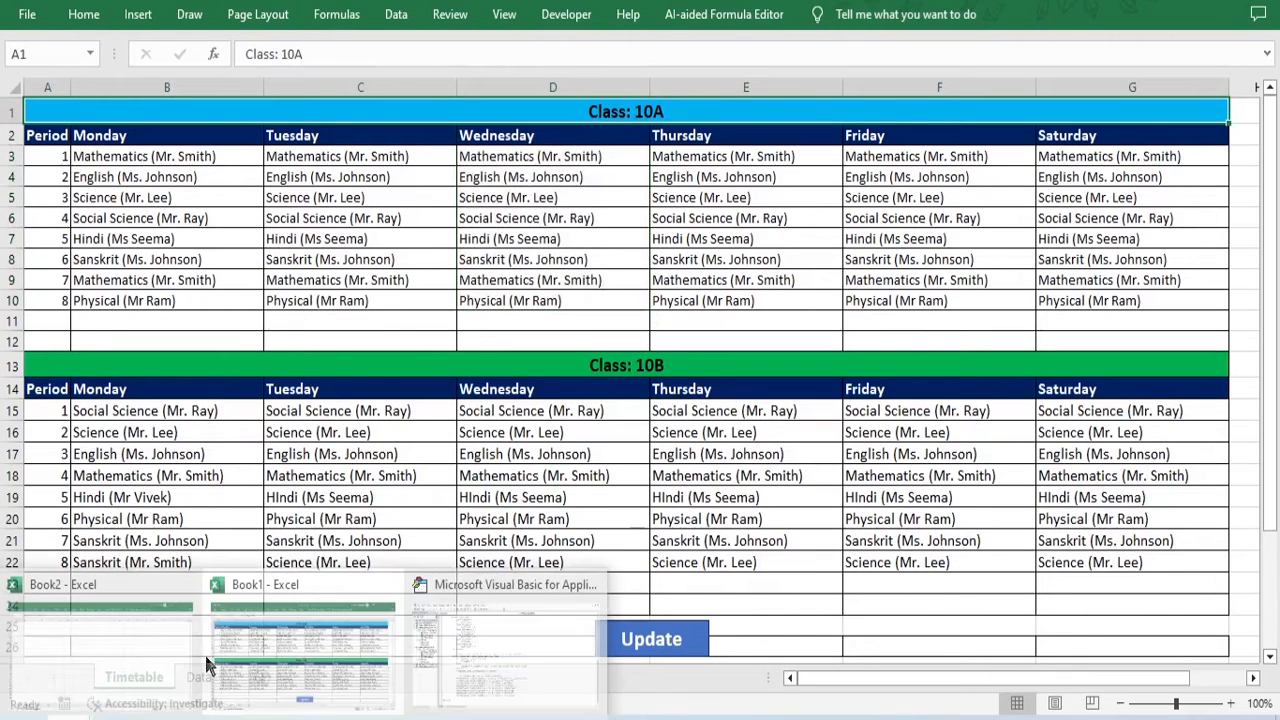
left_click(422, 590)
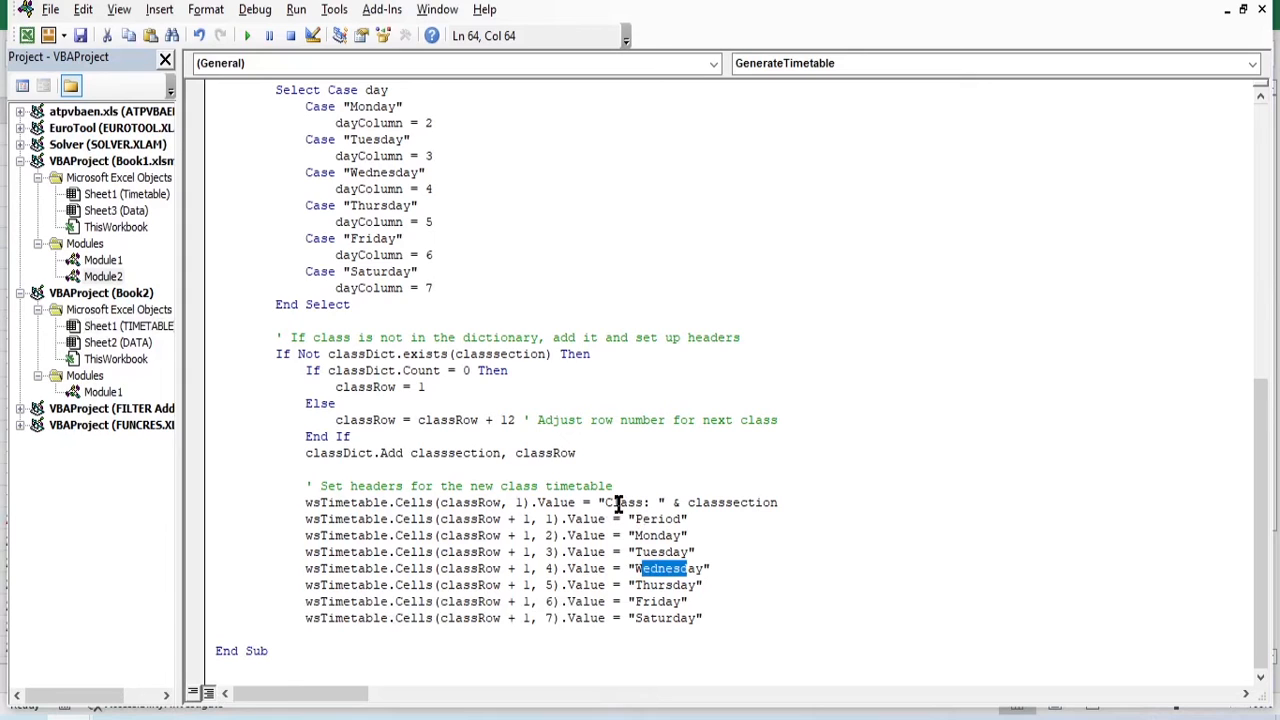
left_click_drag(687, 503, 779, 503)
left_click_drag(606, 500, 769, 502)
left_click(72, 717)
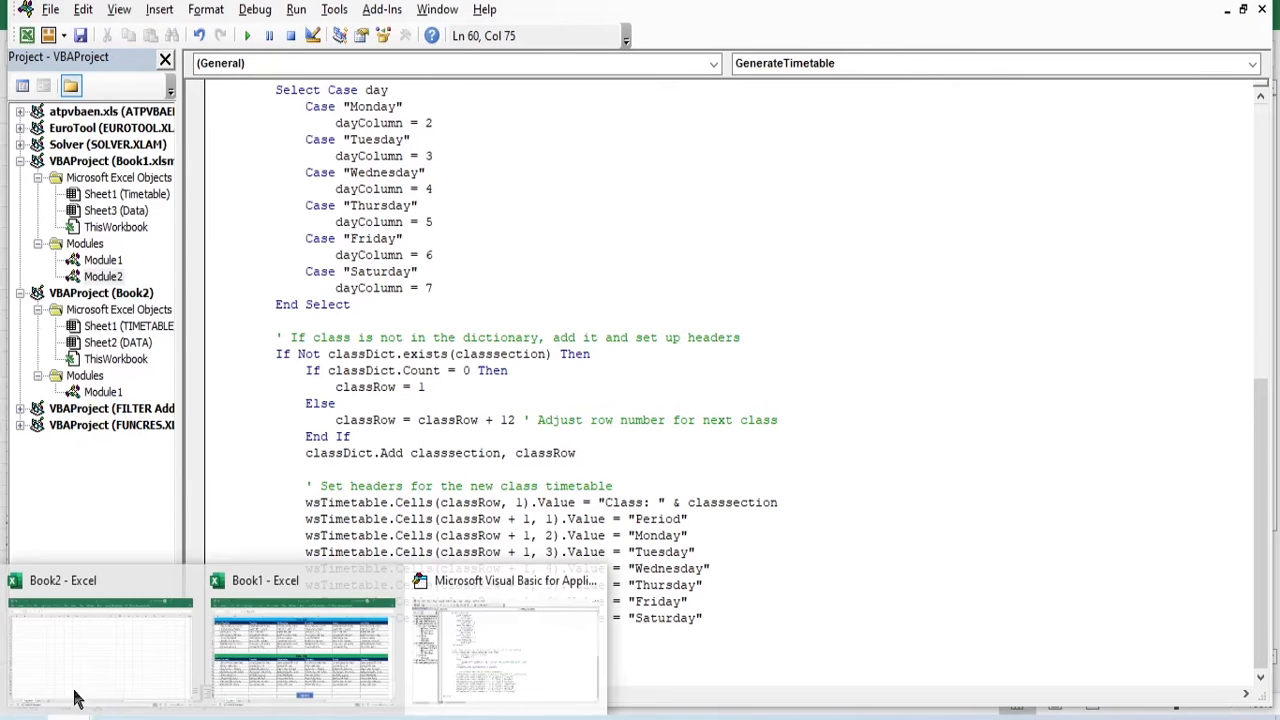
left_click(278, 589)
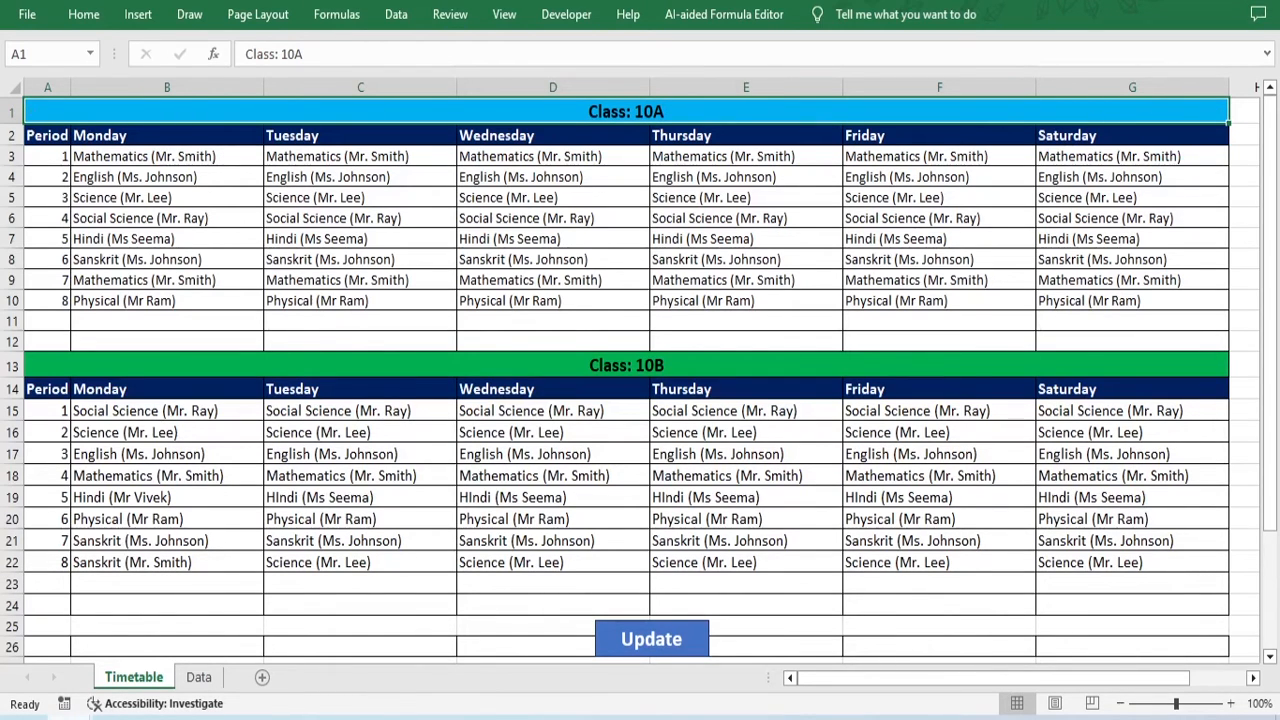
Review the Period, Monday and Tuesday header lines in Module2, checking them against Book1's Timetable sheet
mouse_move(300, 712)
left_click(514, 580)
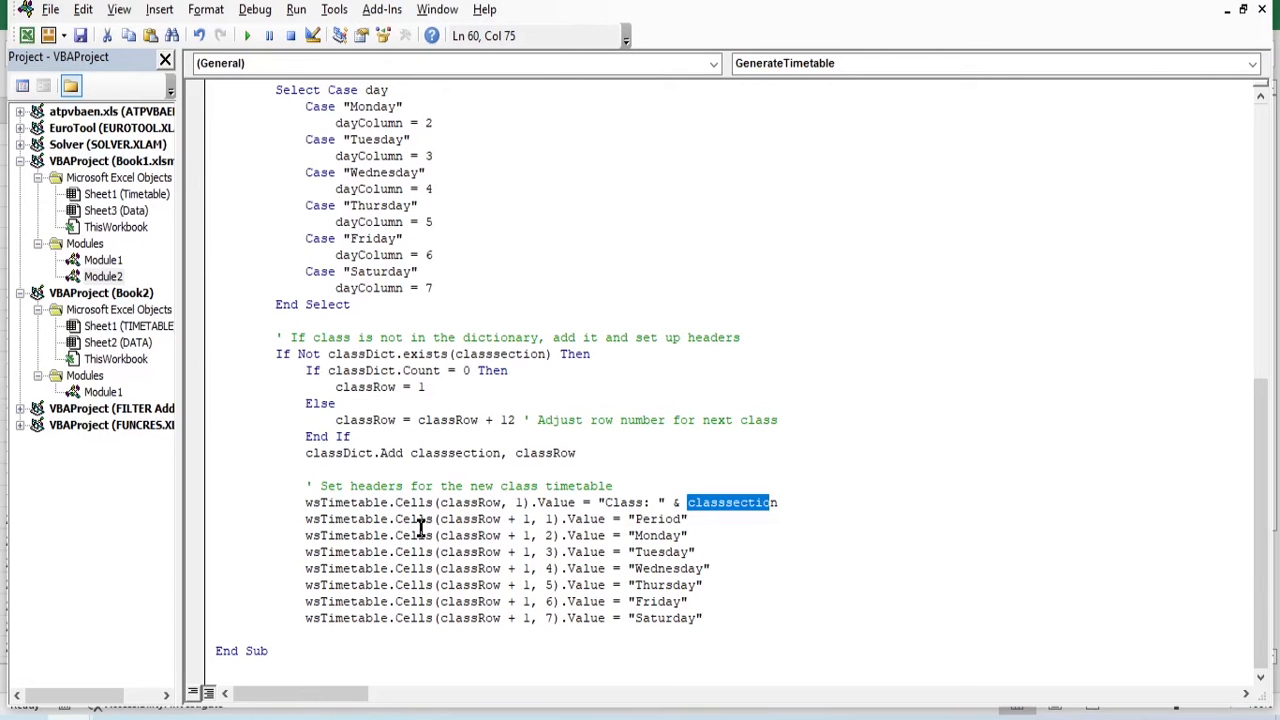
left_click_drag(634, 519, 683, 549)
left_click(657, 556)
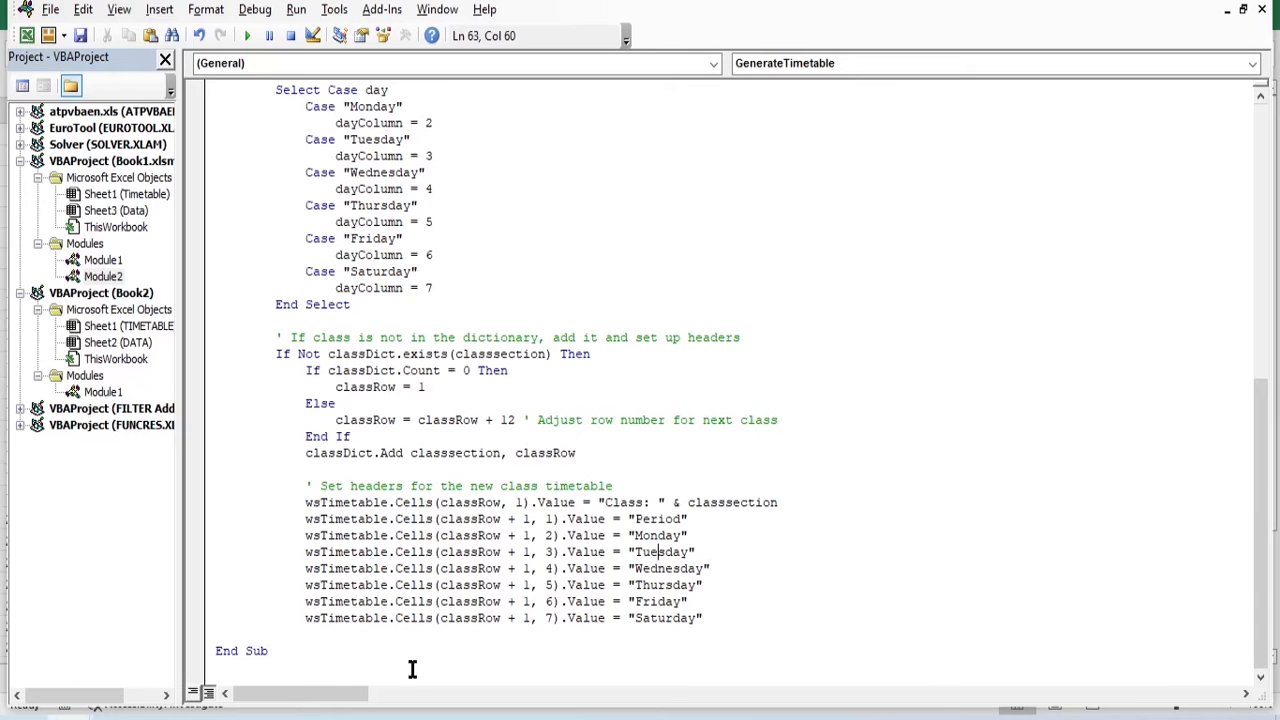
mouse_move(69, 717)
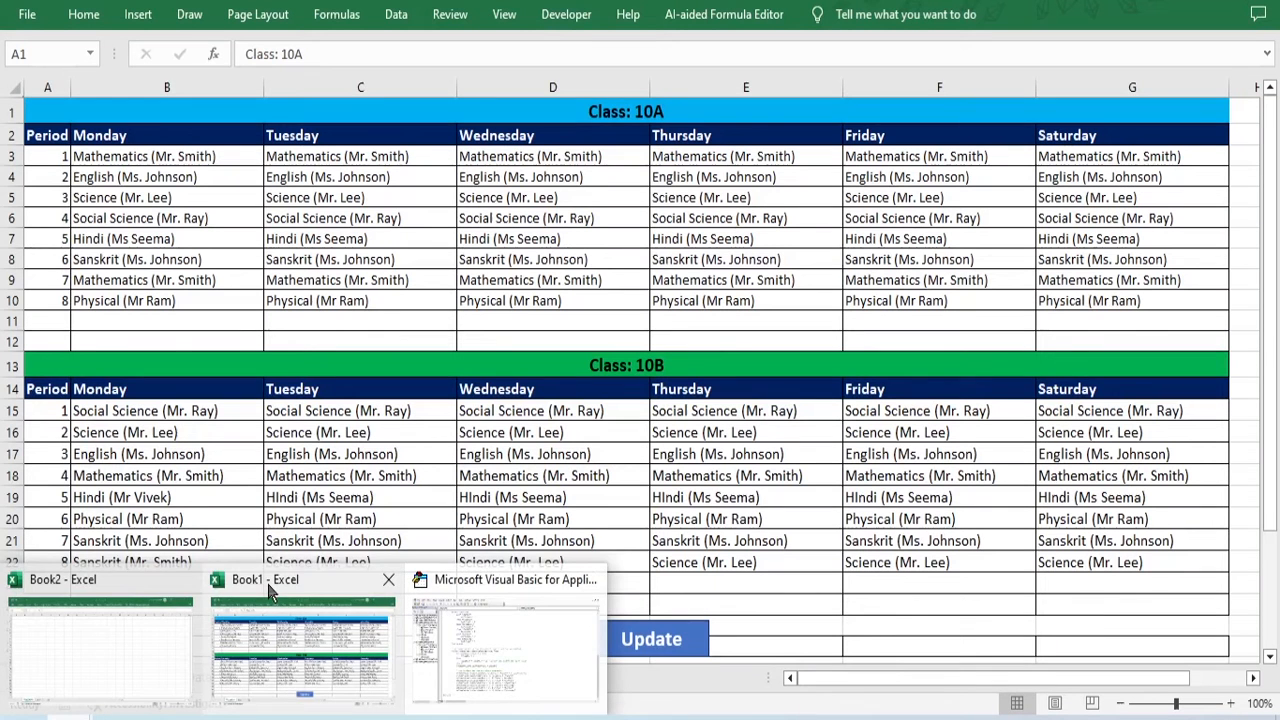
left_click(251, 614)
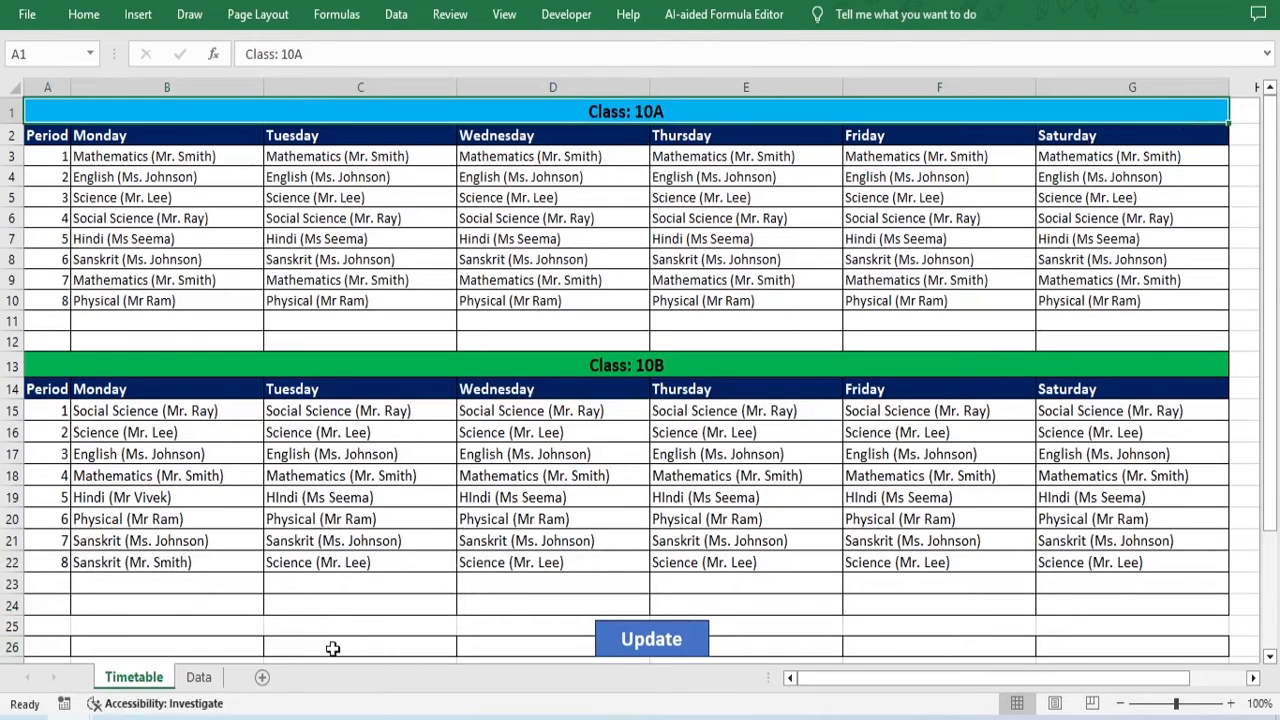
Examine the classRow = classRow + 12 line in Module2 and the matching row 12 on Book1's Timetable sheet
mouse_move(265, 620)
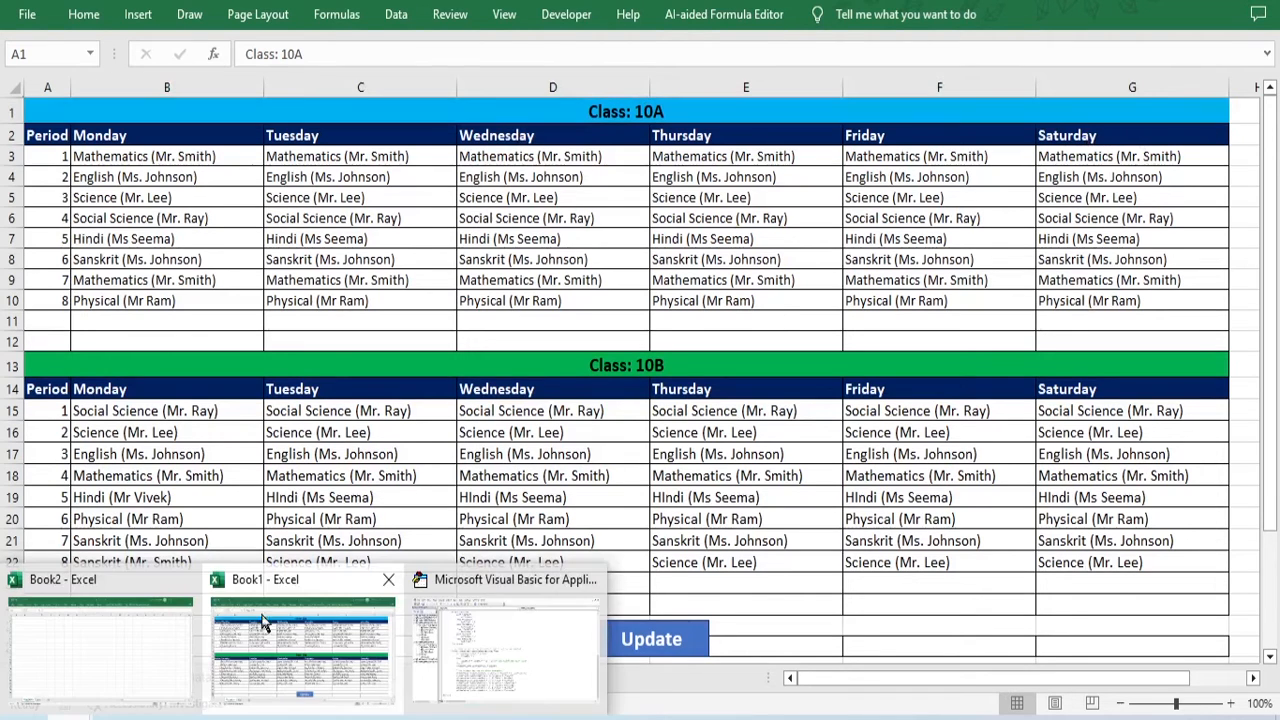
left_click(482, 585)
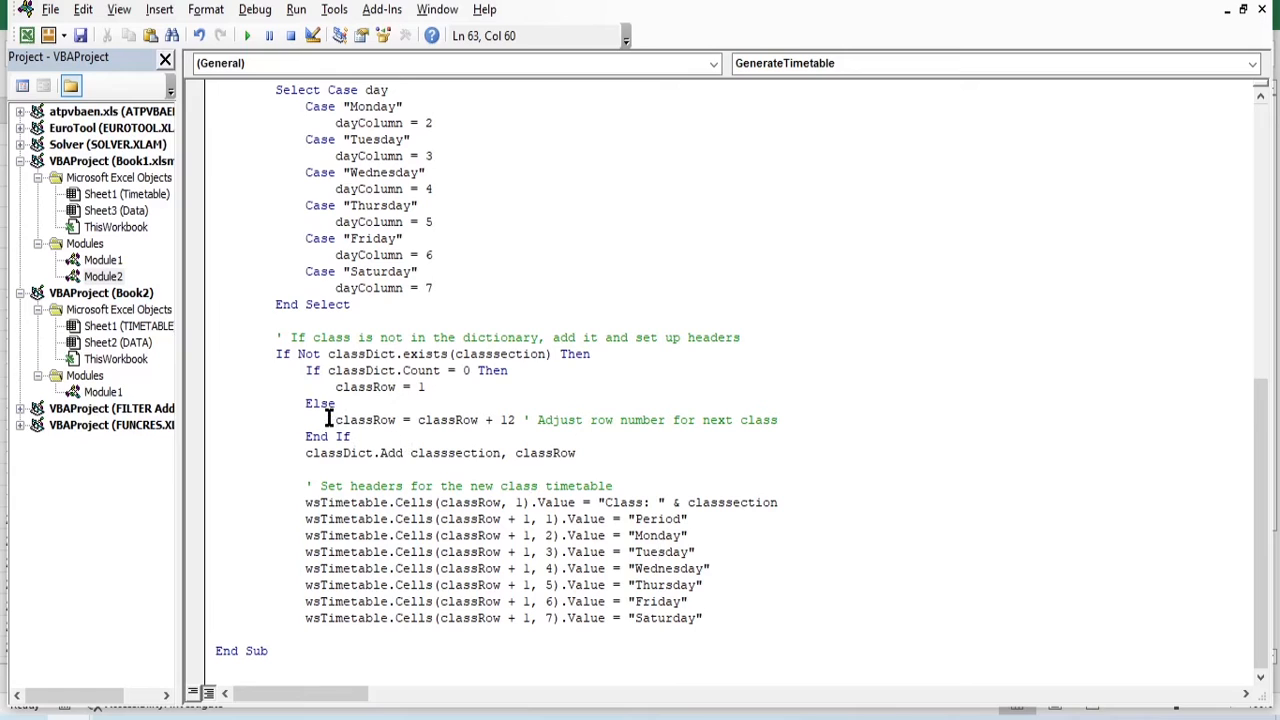
left_click_drag(333, 420, 520, 416)
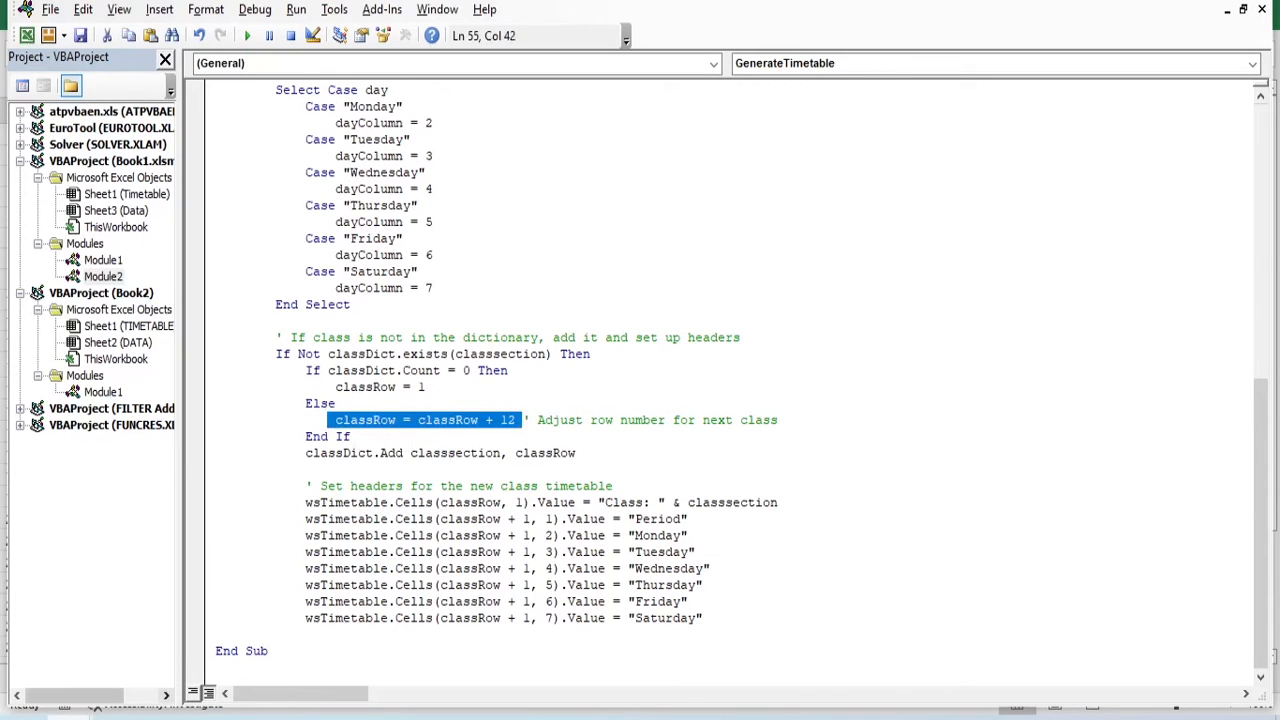
left_click(172, 705)
left_click(289, 572)
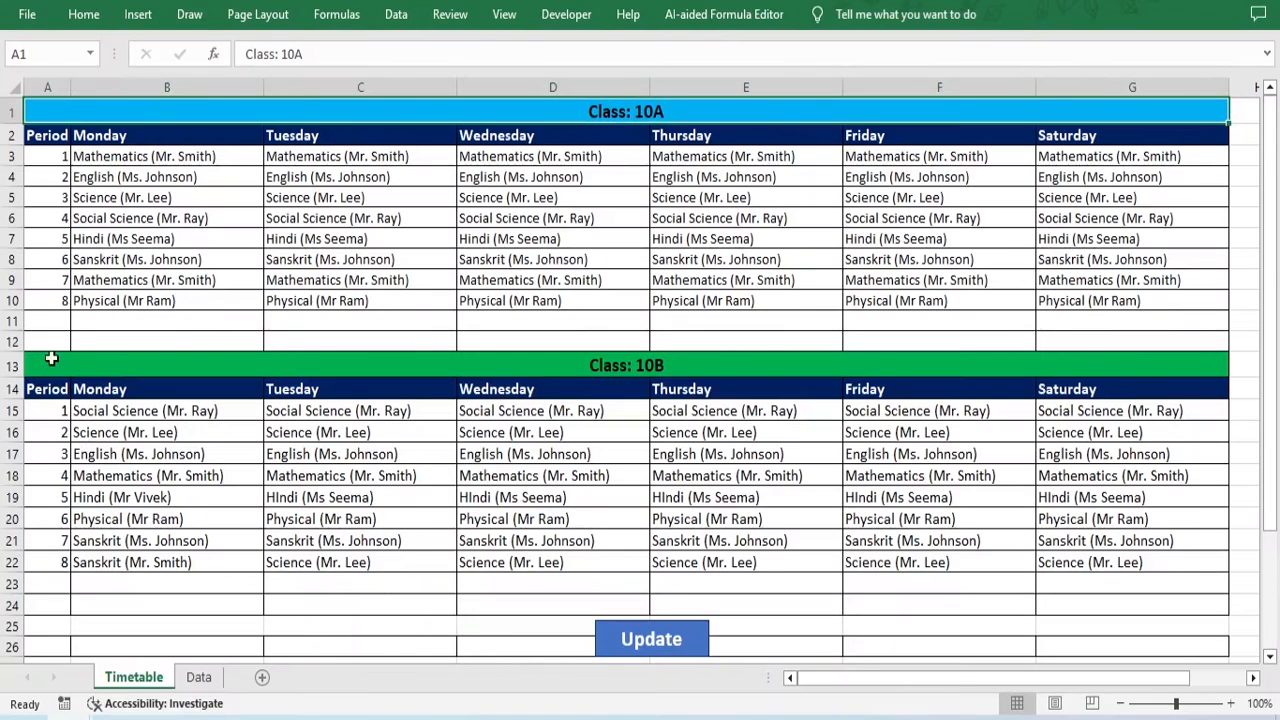
left_click(14, 341)
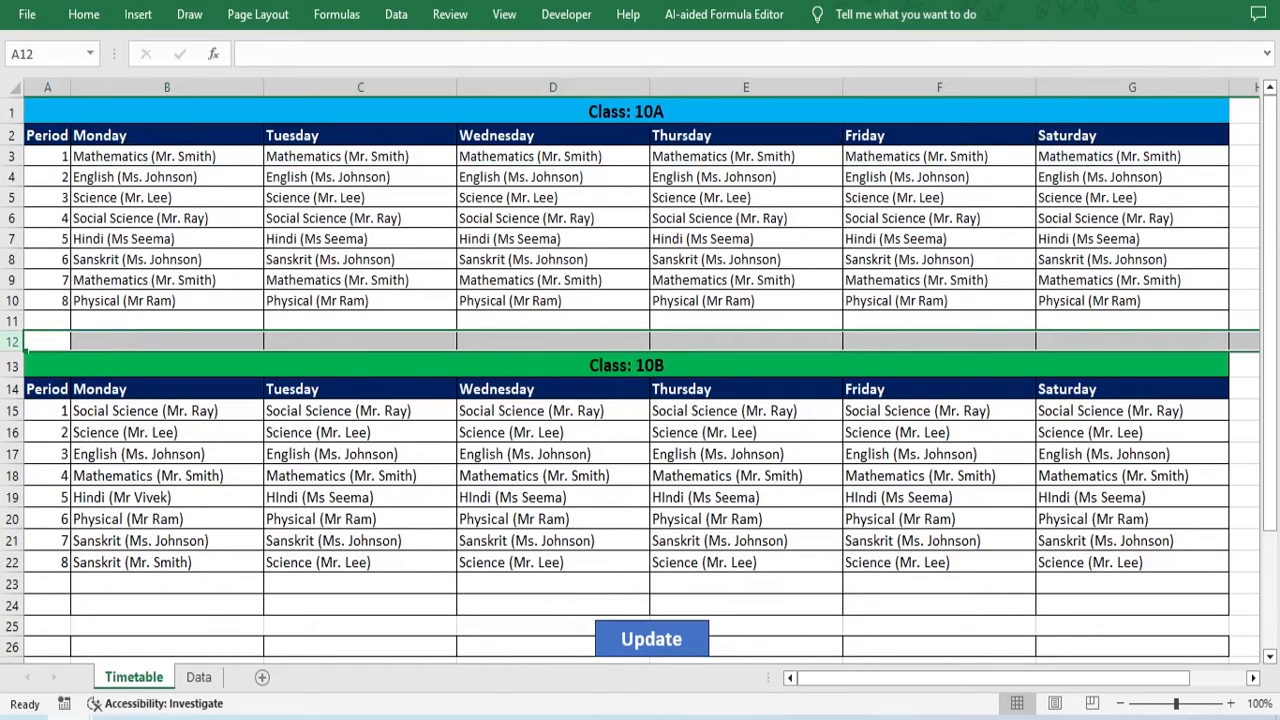
Trace the wsTimetable variable in Module2 from its Set statement and "Timetable" sheet name to its use in the class header line
mouse_move(68, 718)
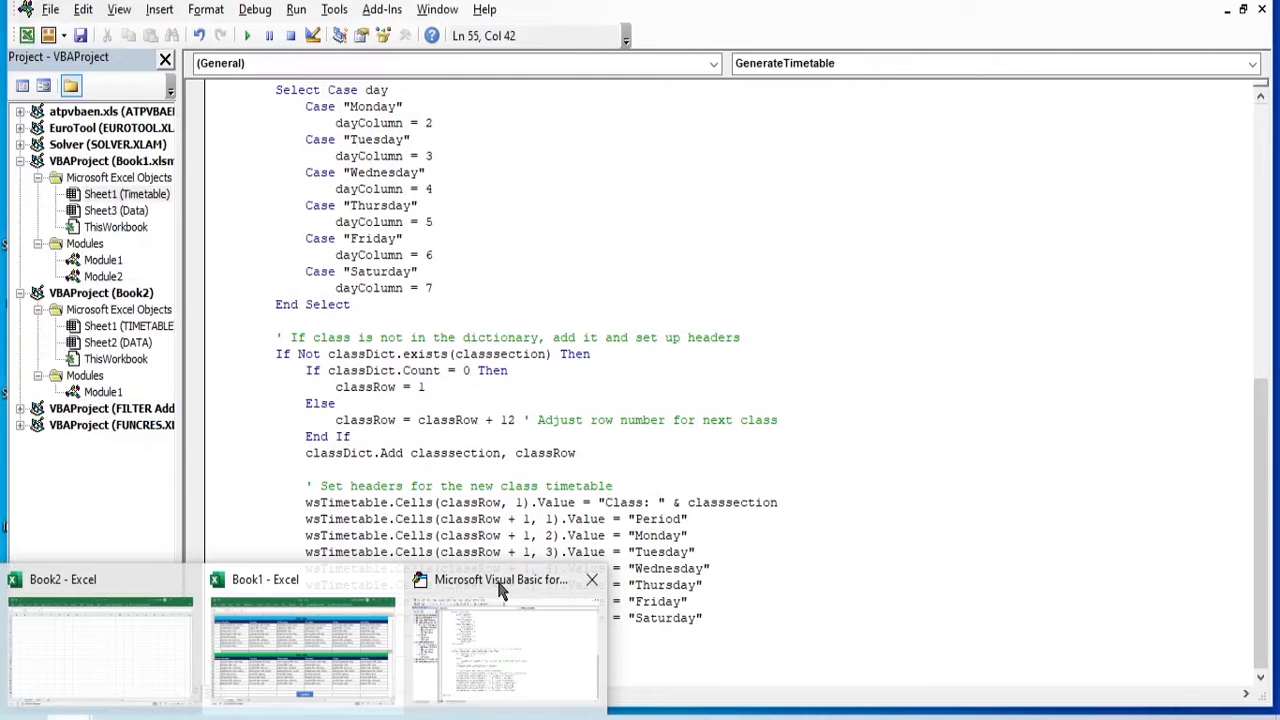
left_click(502, 590)
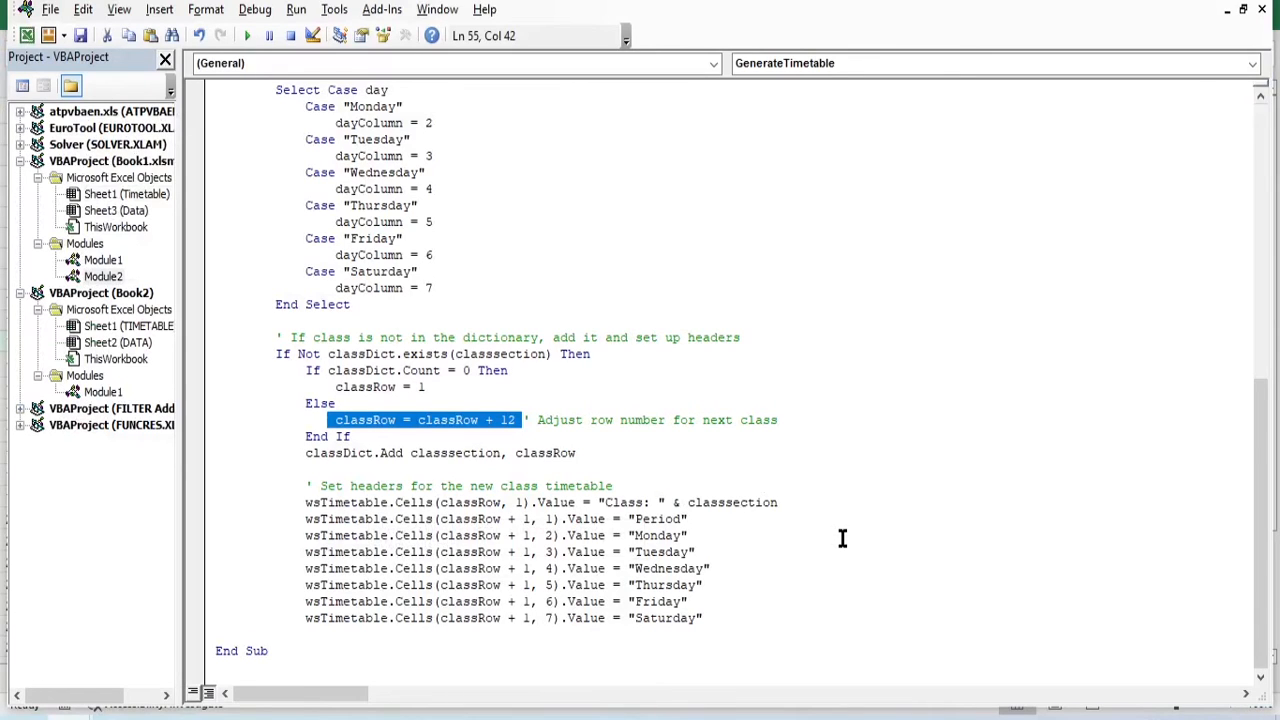
scroll(661, 400, "up", 8)
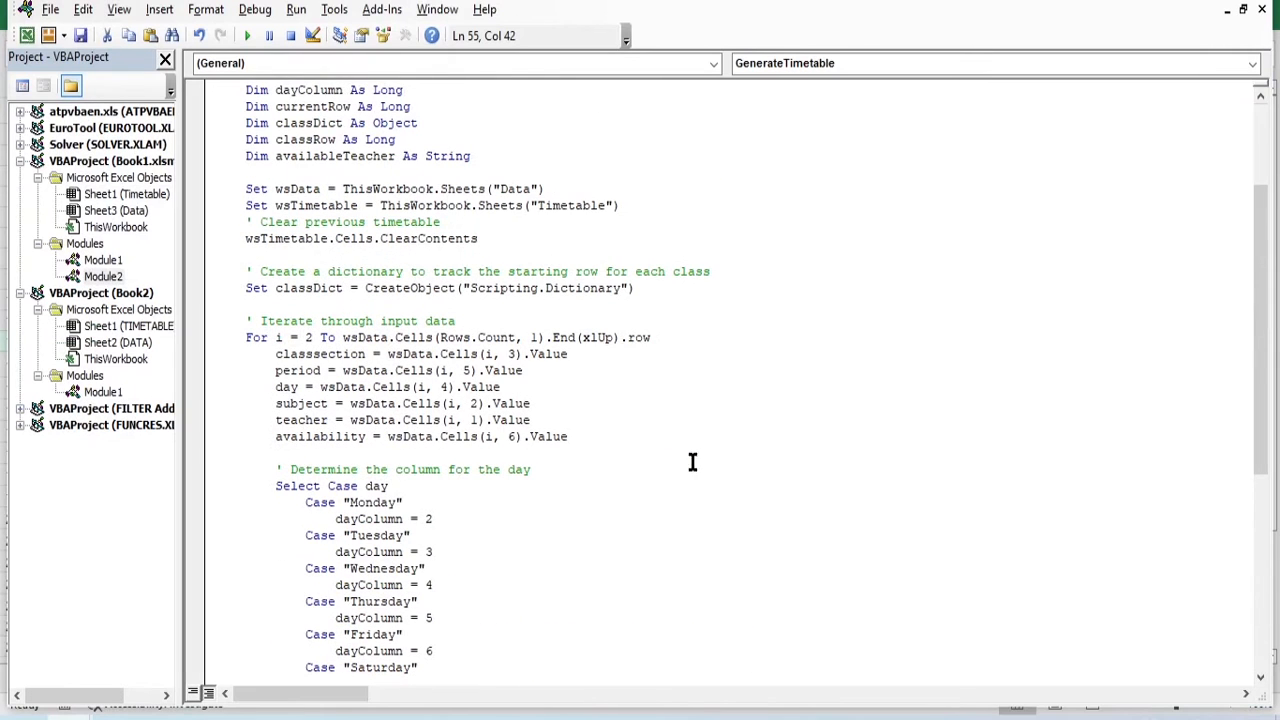
double_click(278, 206)
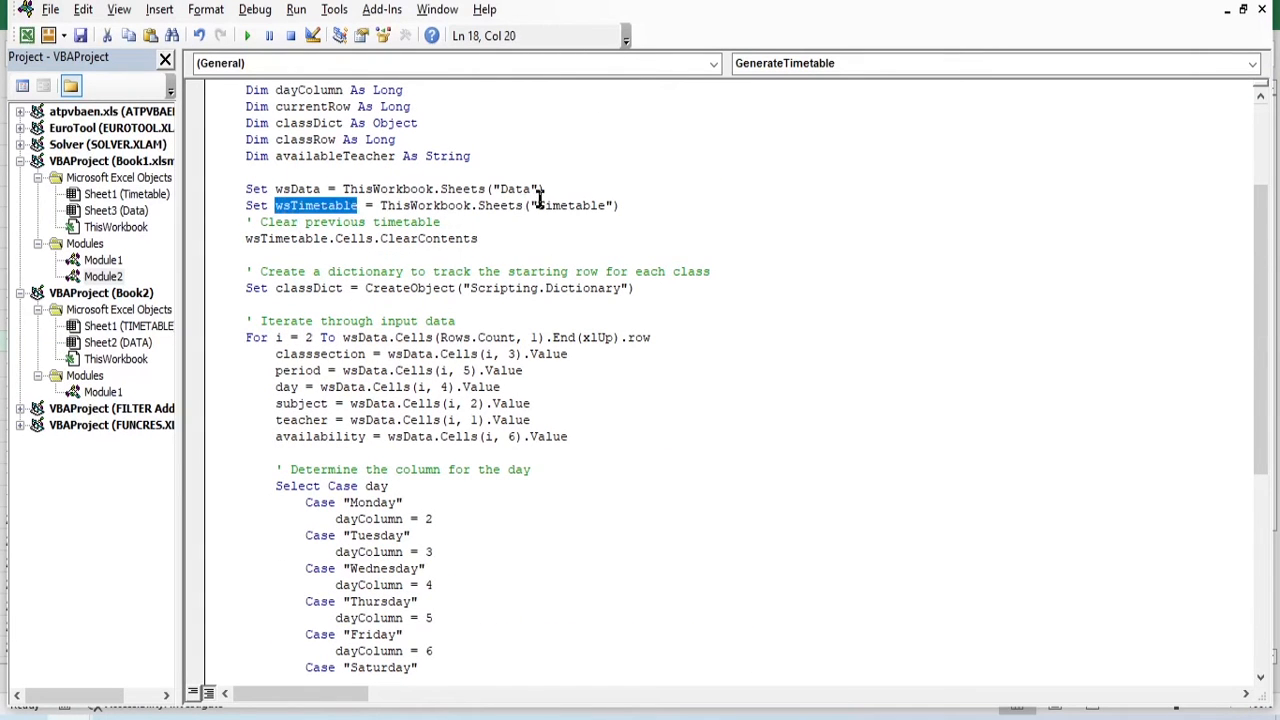
left_click_drag(538, 205, 606, 205)
scroll(640, 560, "down", 8)
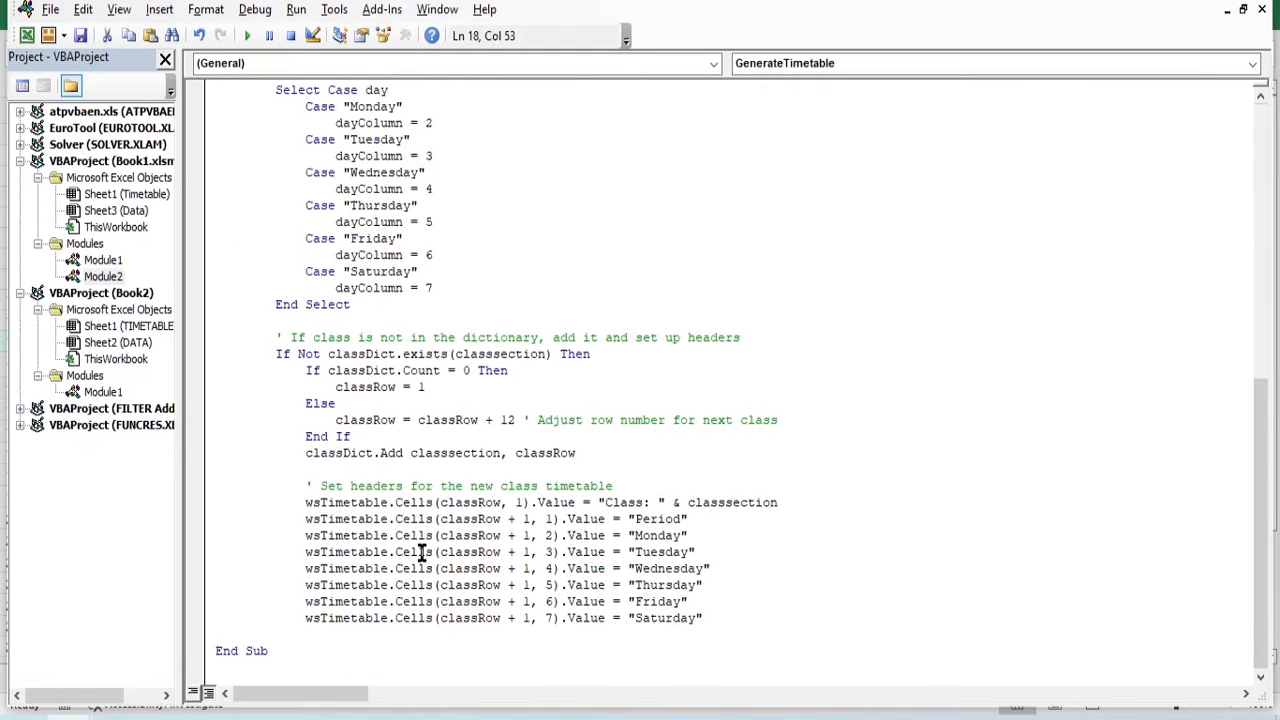
left_click_drag(306, 502, 388, 502)
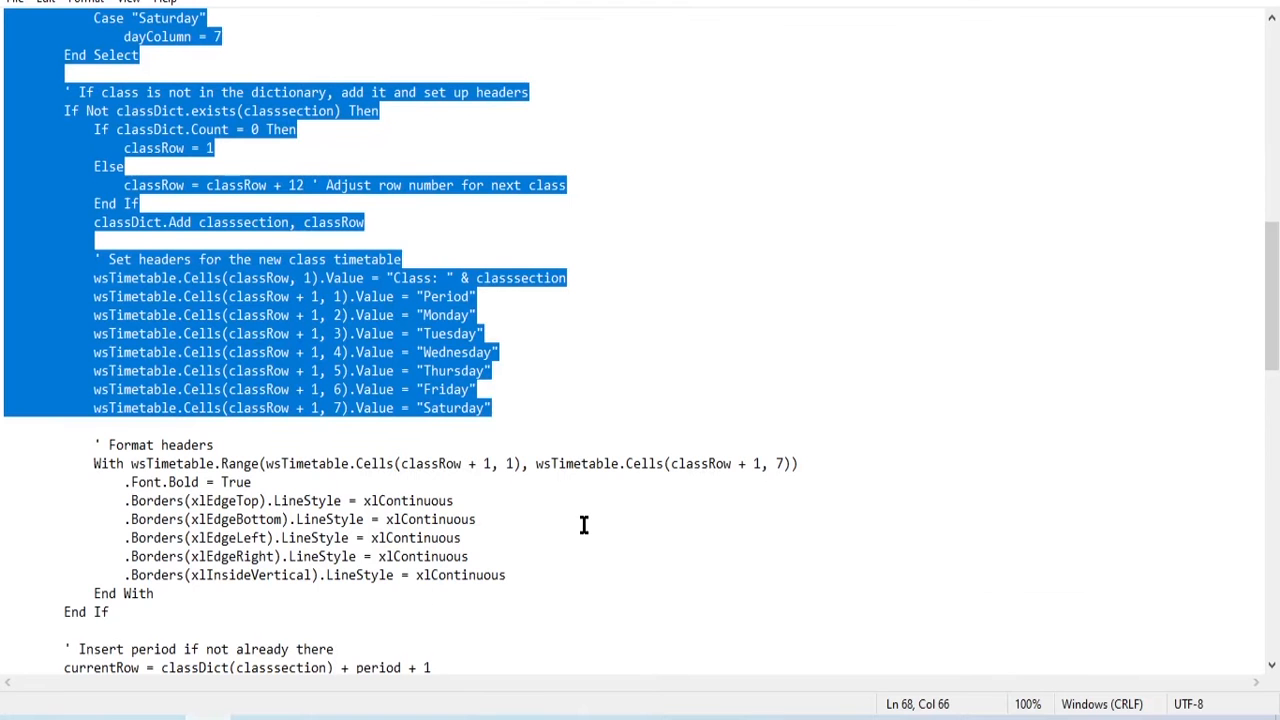
Switch to Notepad and locate the "Format headers" block below the Saturday header line
scroll(583, 523, "down", 2)
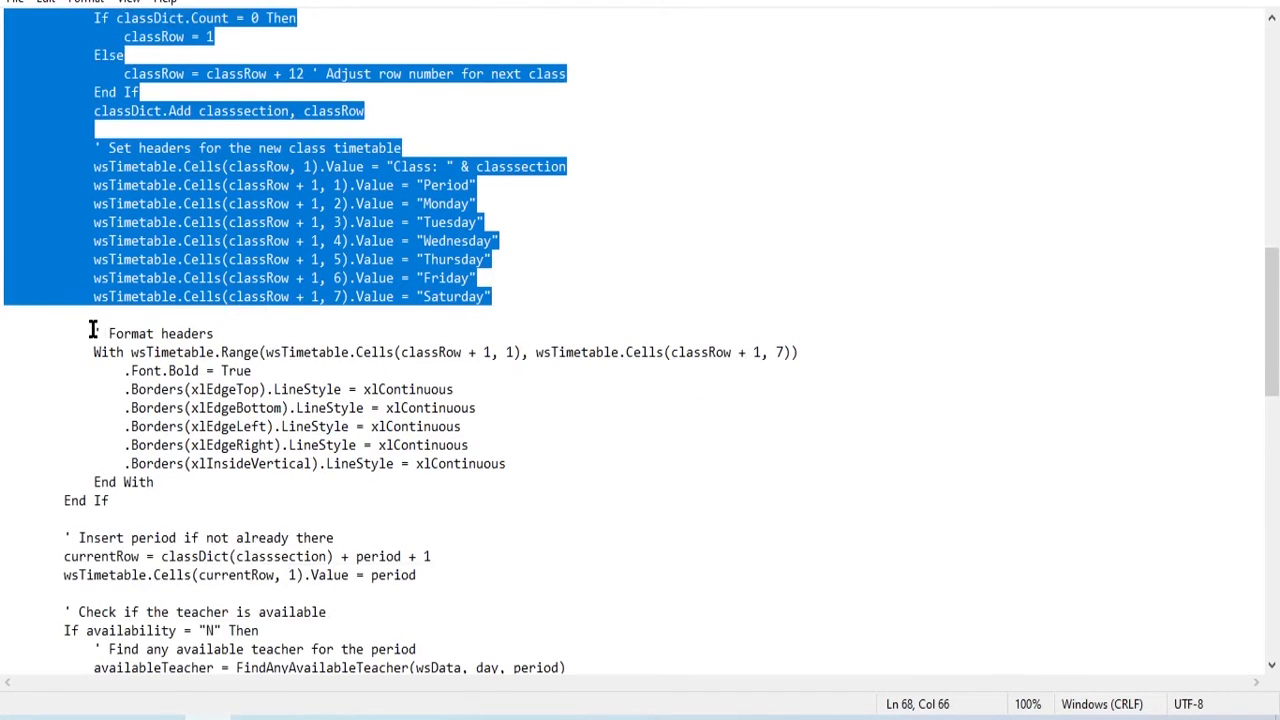
Copy the remaining macro code, from the "Format headers" comment to the end, from the text file and paste it below the Saturday header line in GenerateTimetable
left_click_drag(92, 330, 620, 617)
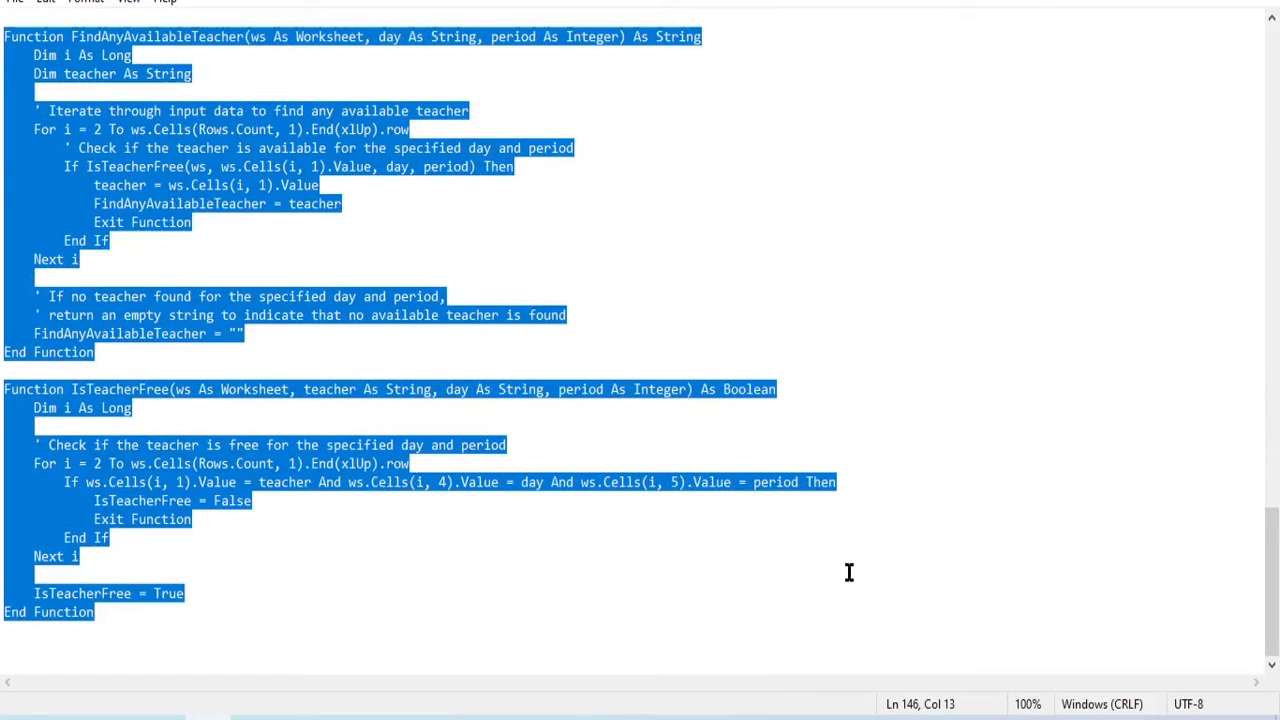
mouse_move(550, 633)
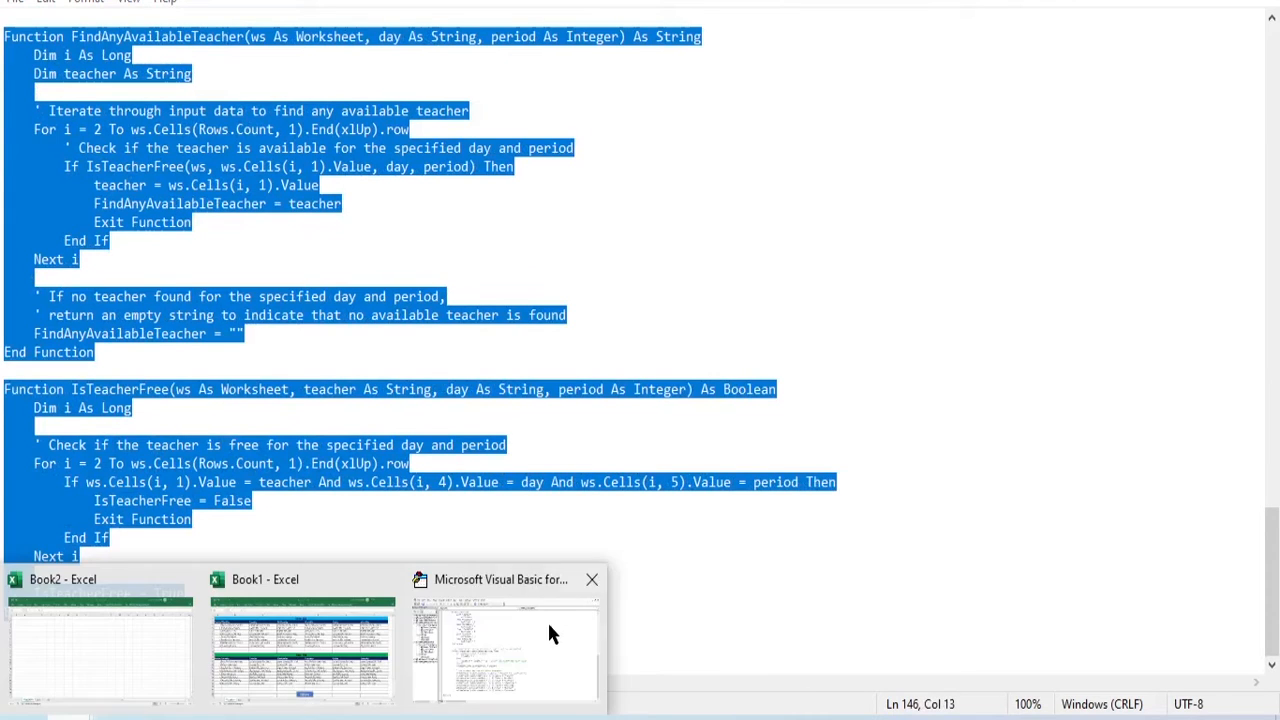
left_click(522, 590)
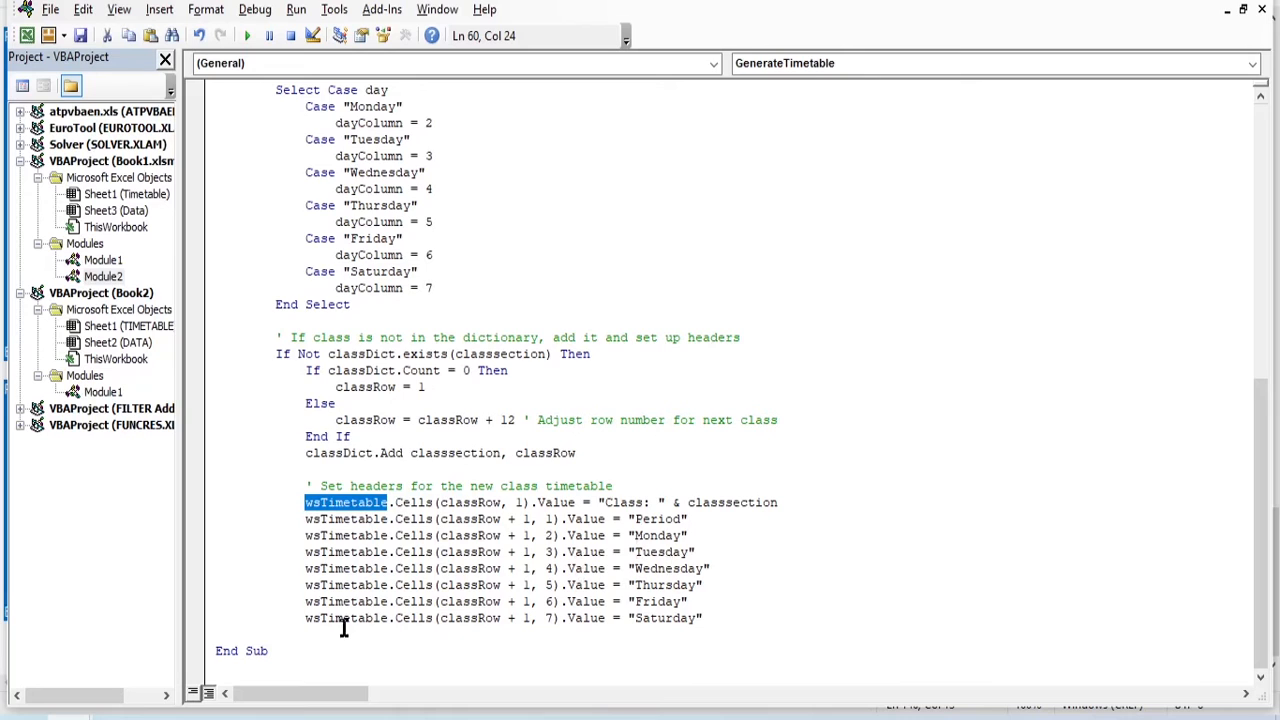
left_click(749, 621)
key("Return")
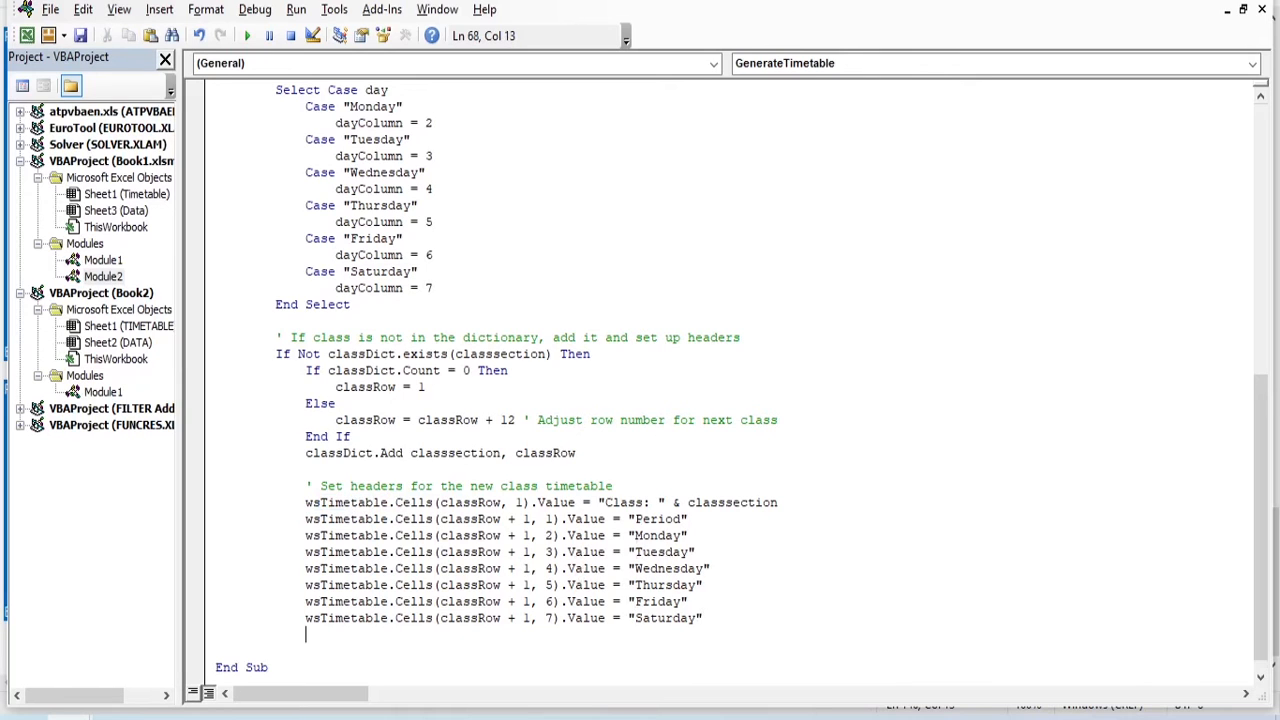
key("Return")
key("Return")
key("ctrl+End")
Review the pasted macro code, examining the "Format headers" block with its bold font and border settings
scroll(717, 460, "up", 8)
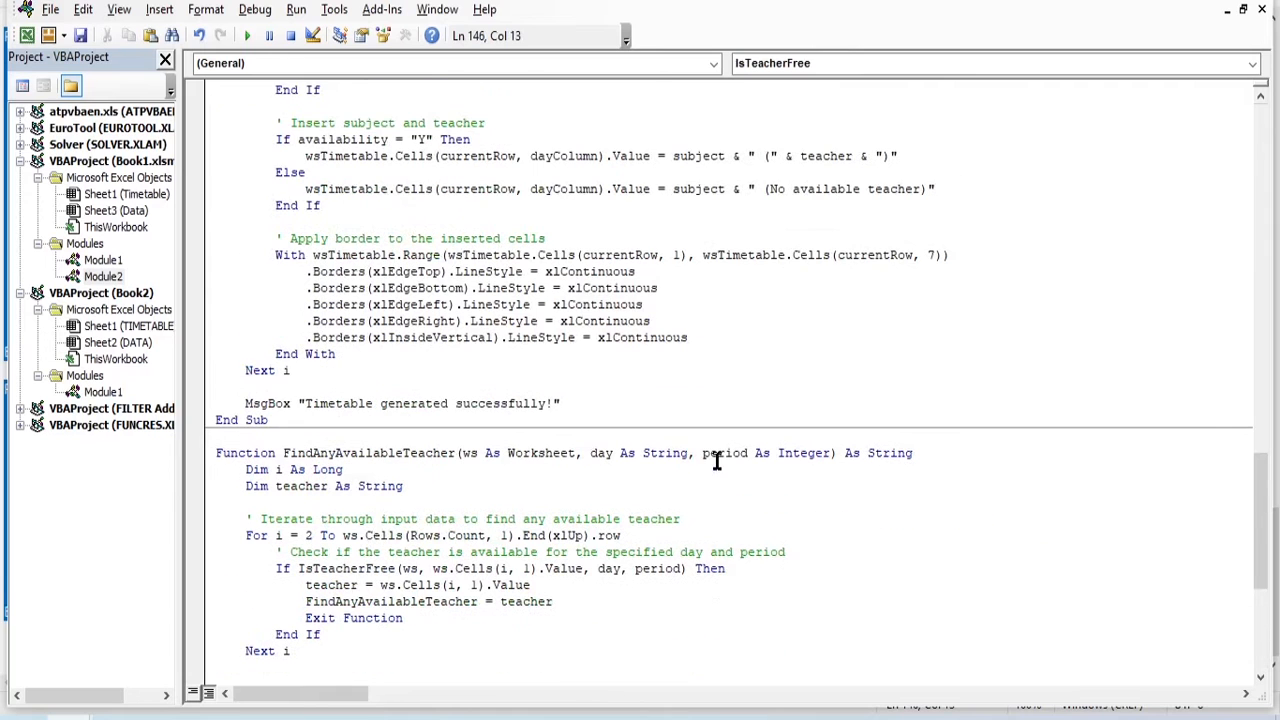
scroll(717, 460, "up", 9)
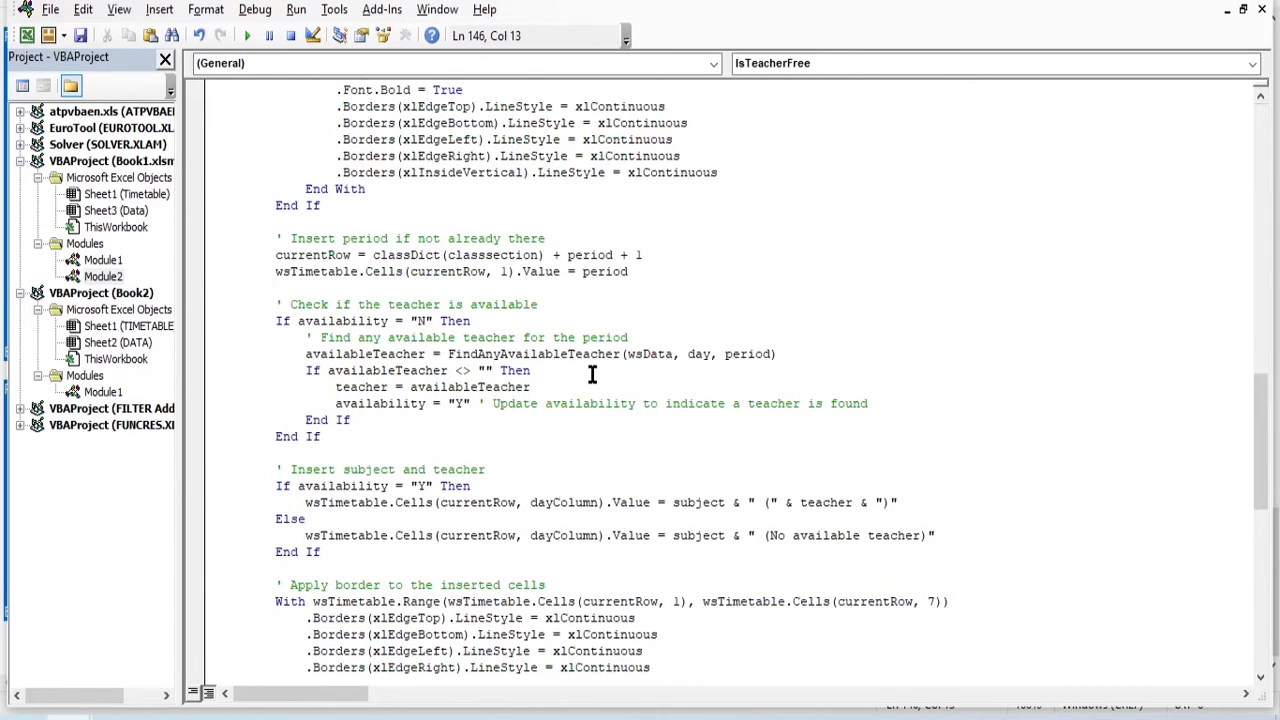
scroll(727, 374, "up", 4)
scroll(737, 380, "up", 3)
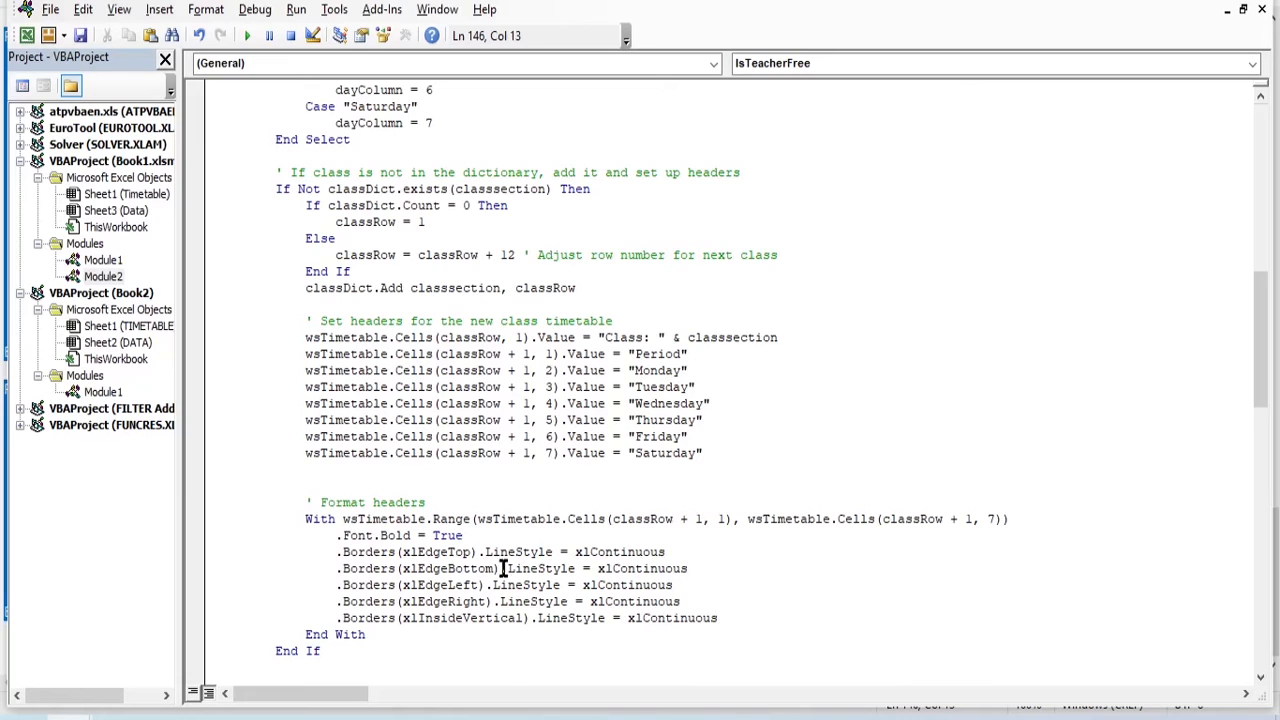
scroll(585, 545, "down", 1)
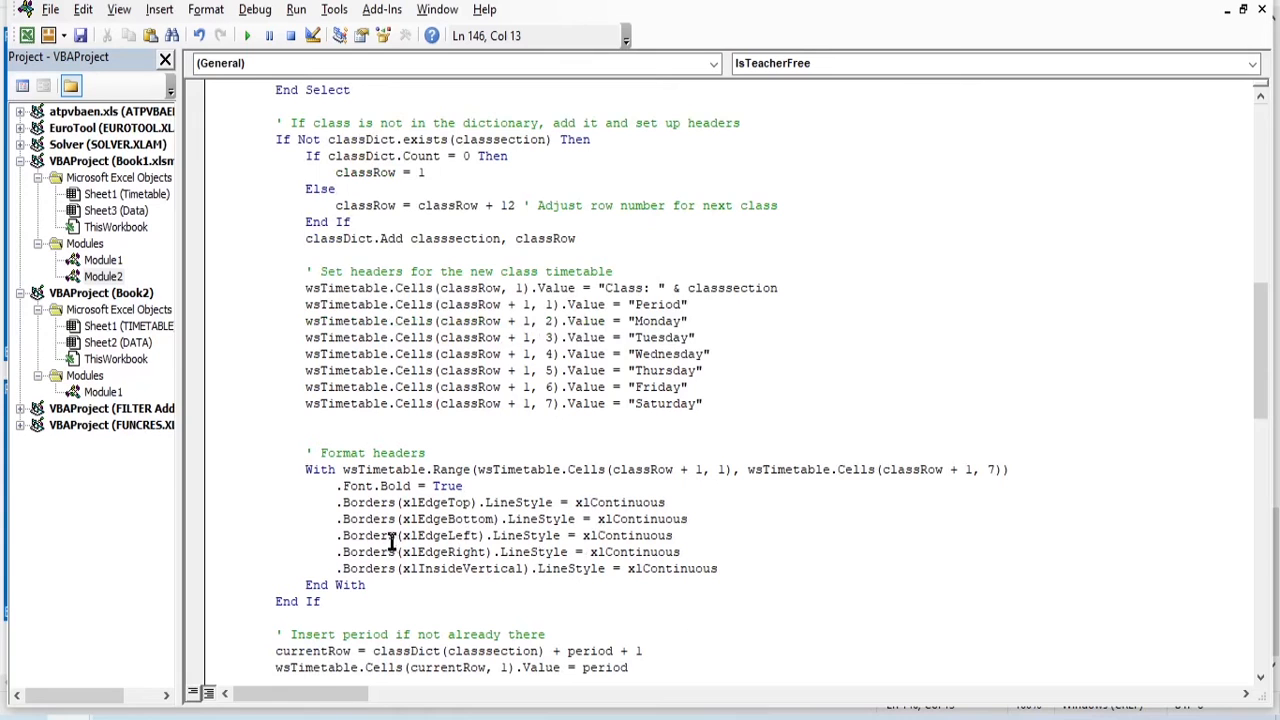
left_click_drag(307, 450, 725, 540)
scroll(830, 581, "down", 2)
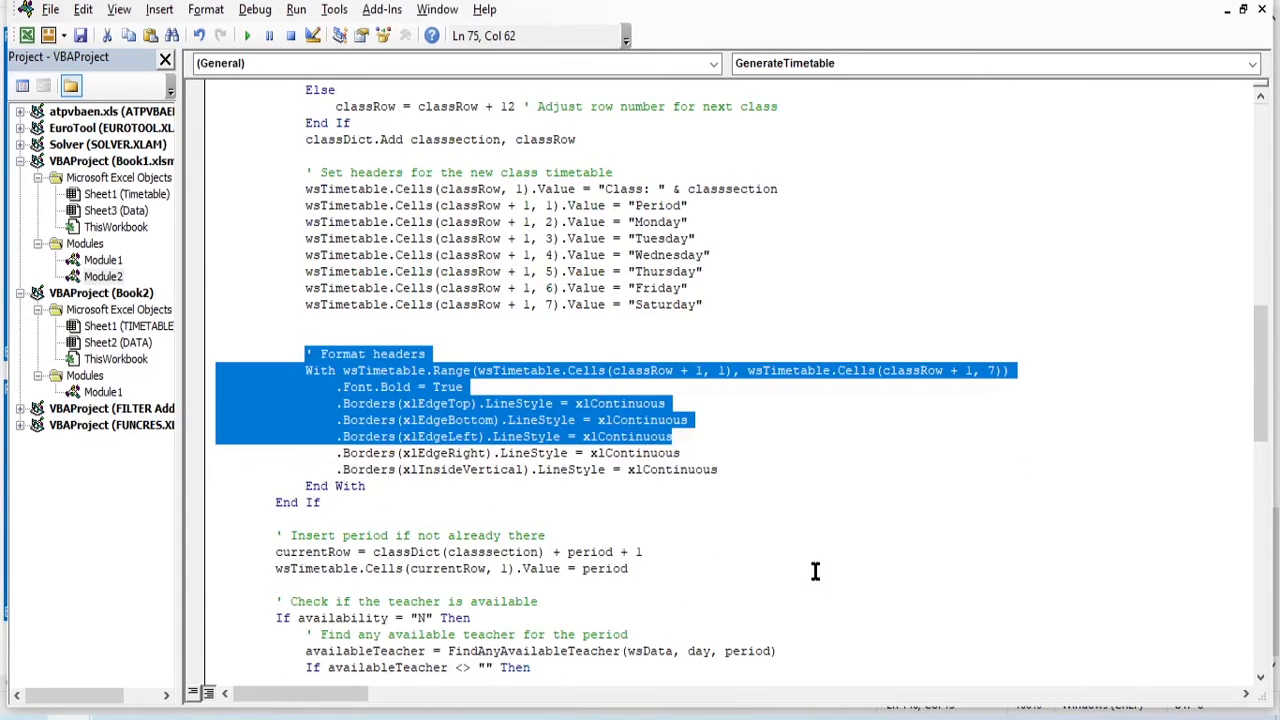
scroll(811, 517, "down", 1)
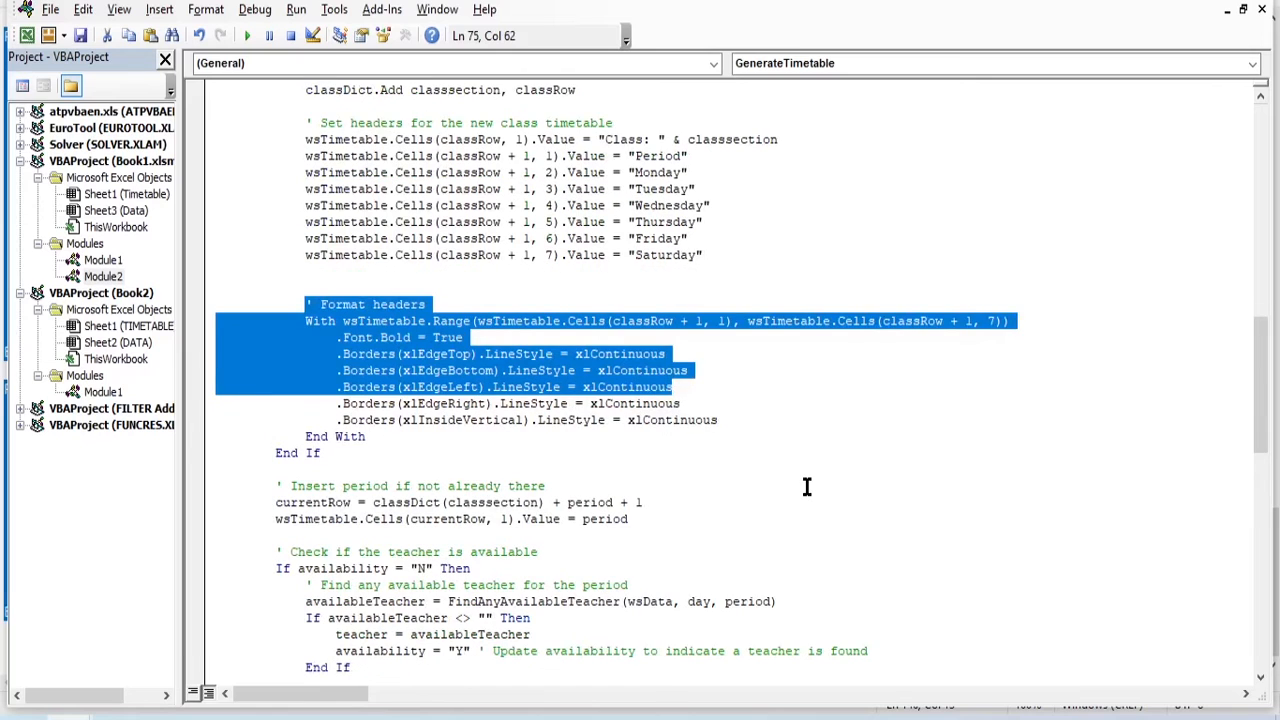
scroll(810, 486, "down", 1)
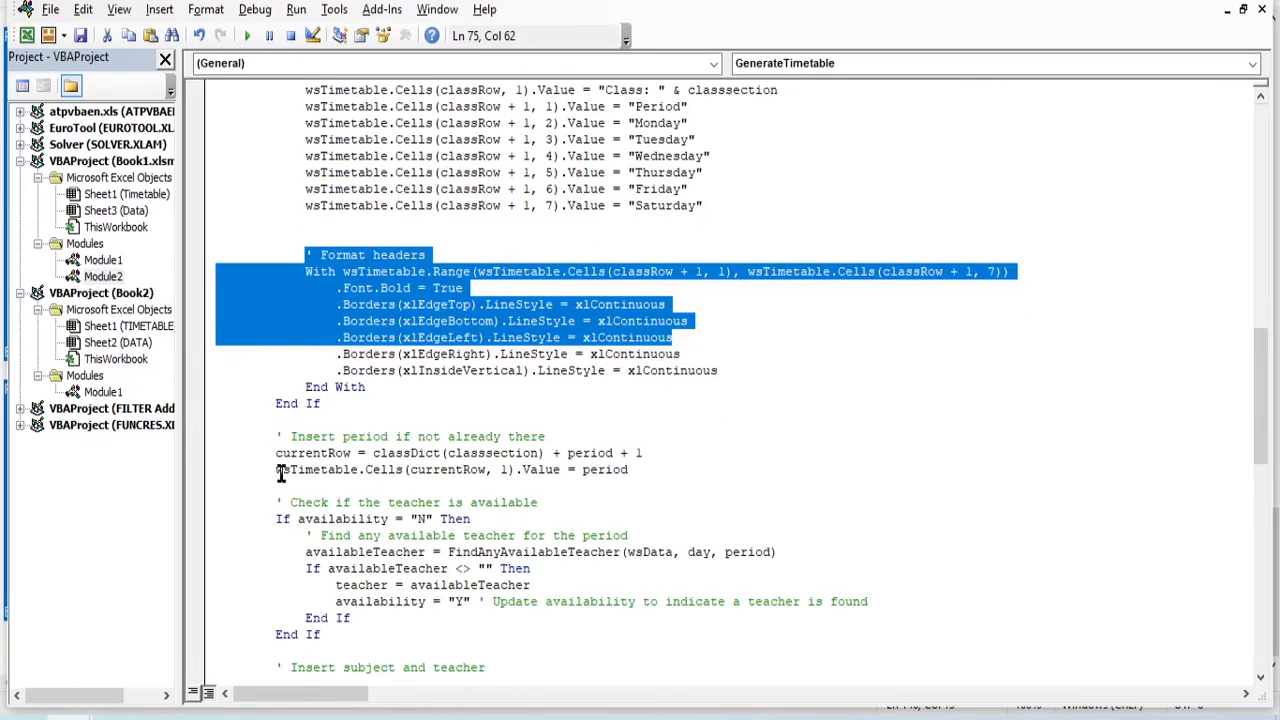
Examine the currentRow line that inserts the periods and compare it with the period rows on Book1's Timetable sheet
left_click_drag(277, 453, 350, 453)
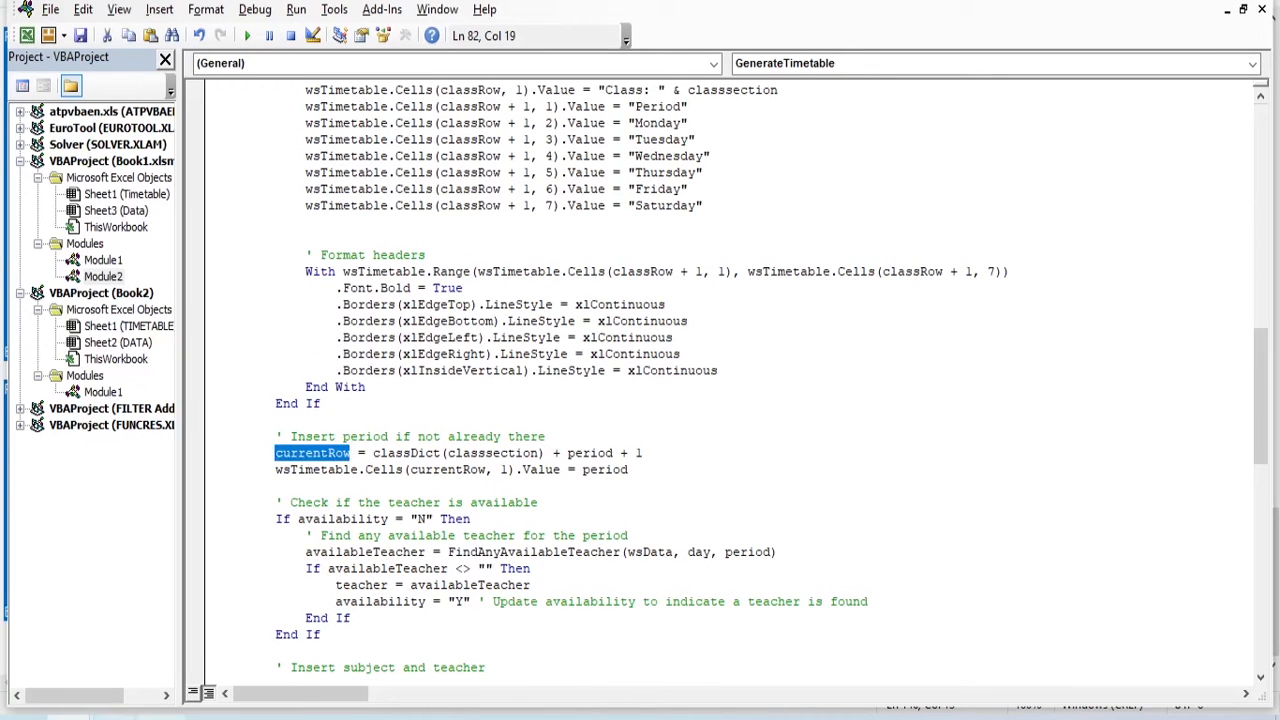
left_click(160, 717)
left_click(263, 590)
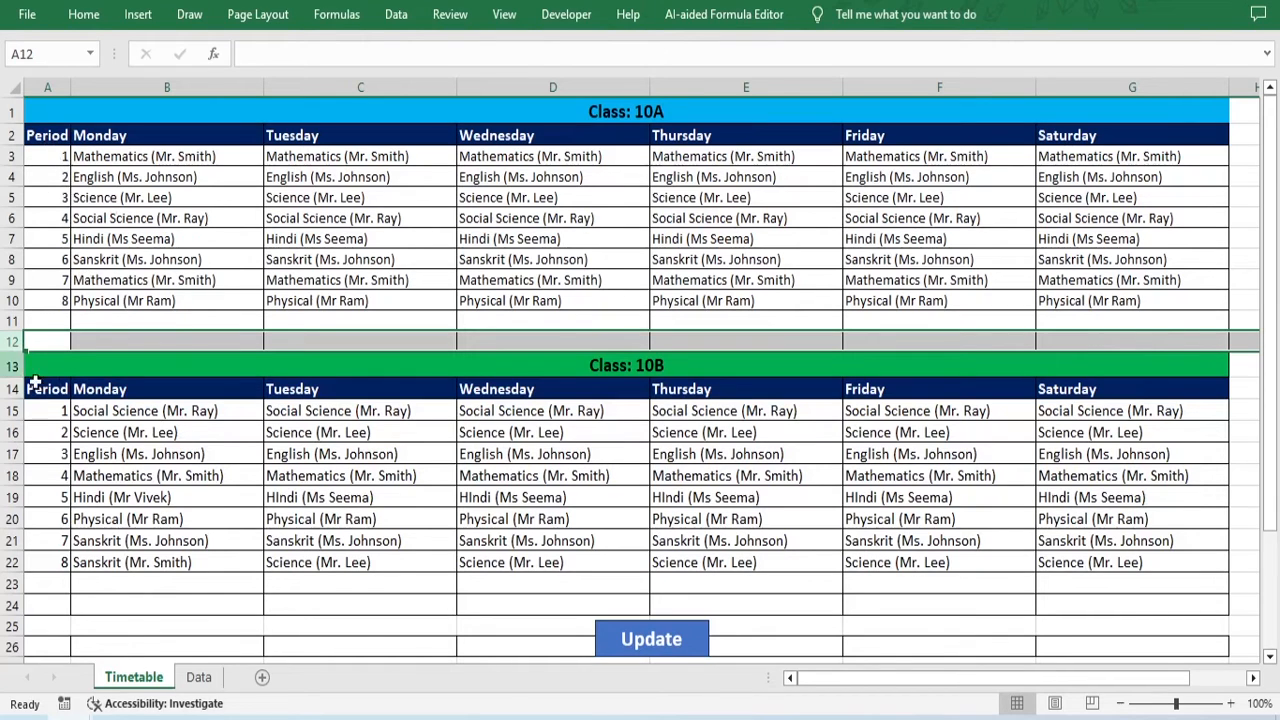
mouse_move(160, 716)
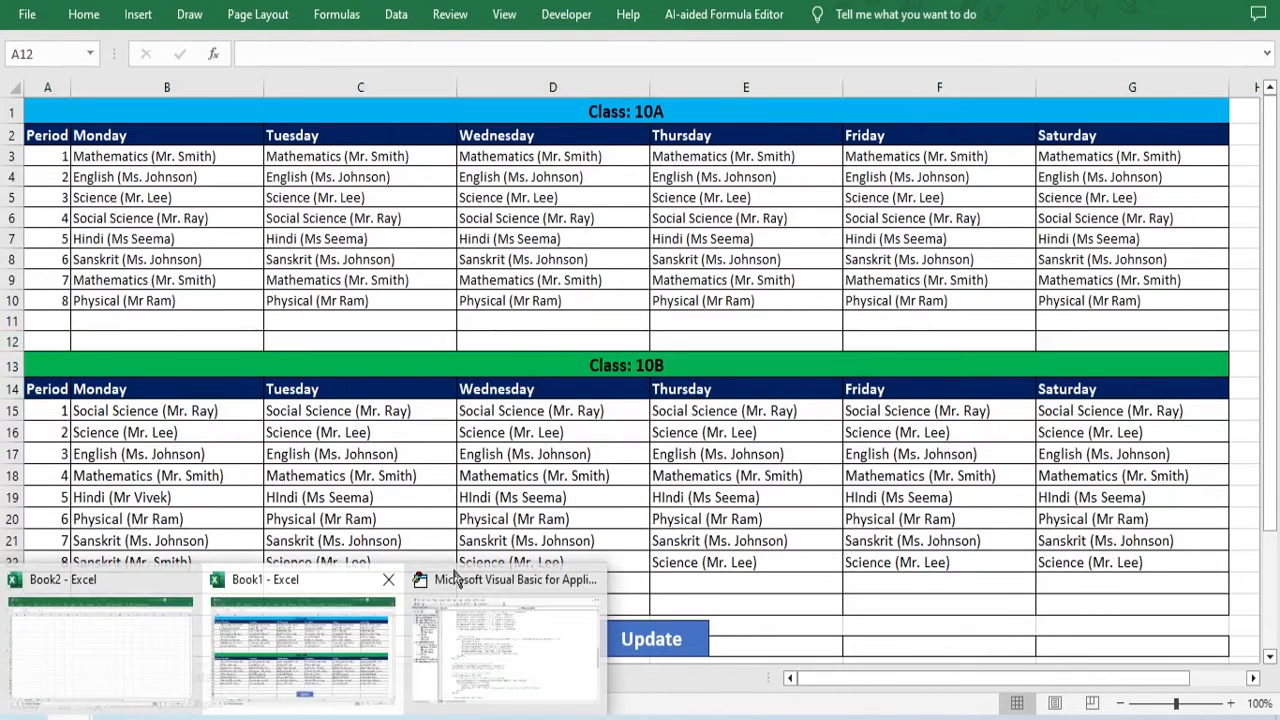
left_click(495, 582)
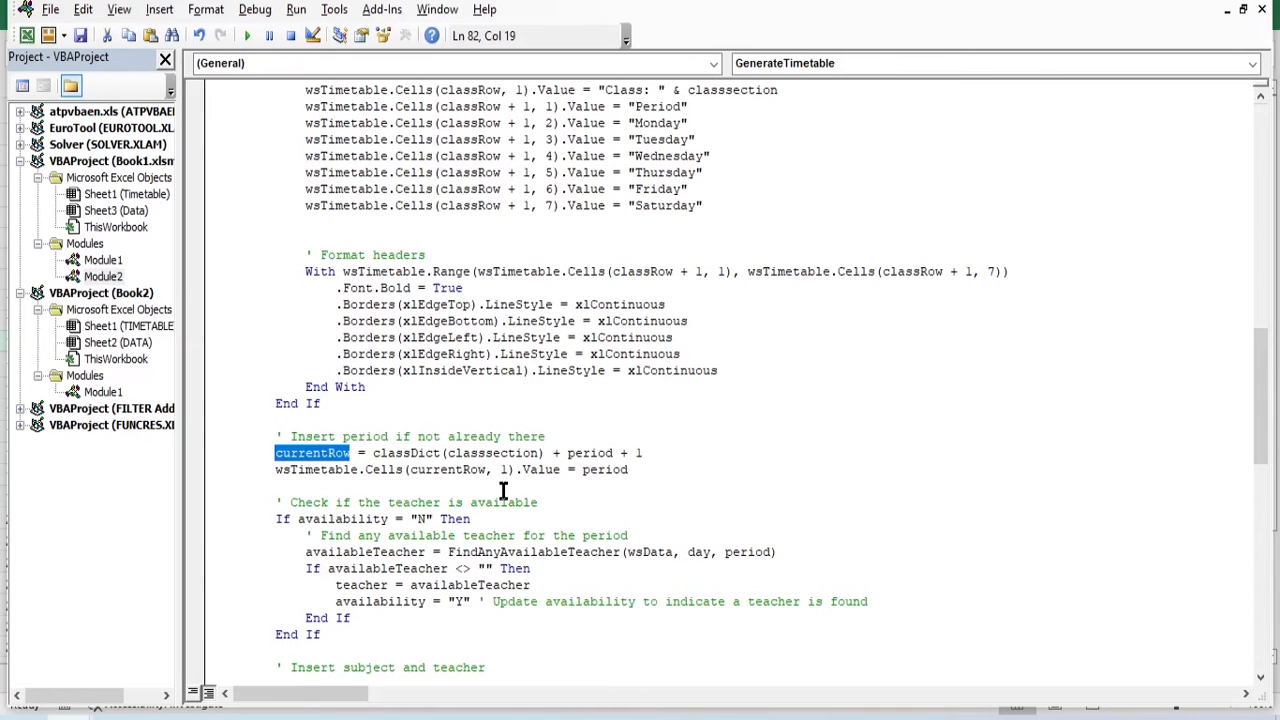
scroll(503, 490, "down", 1)
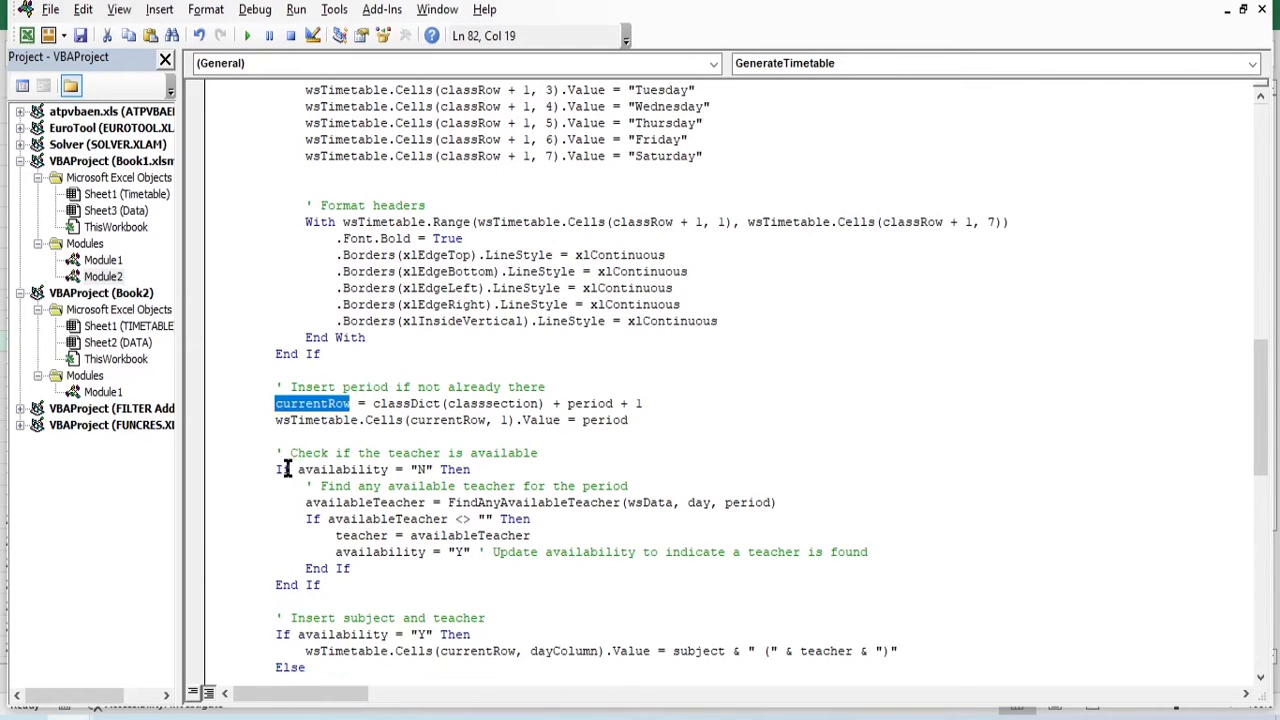
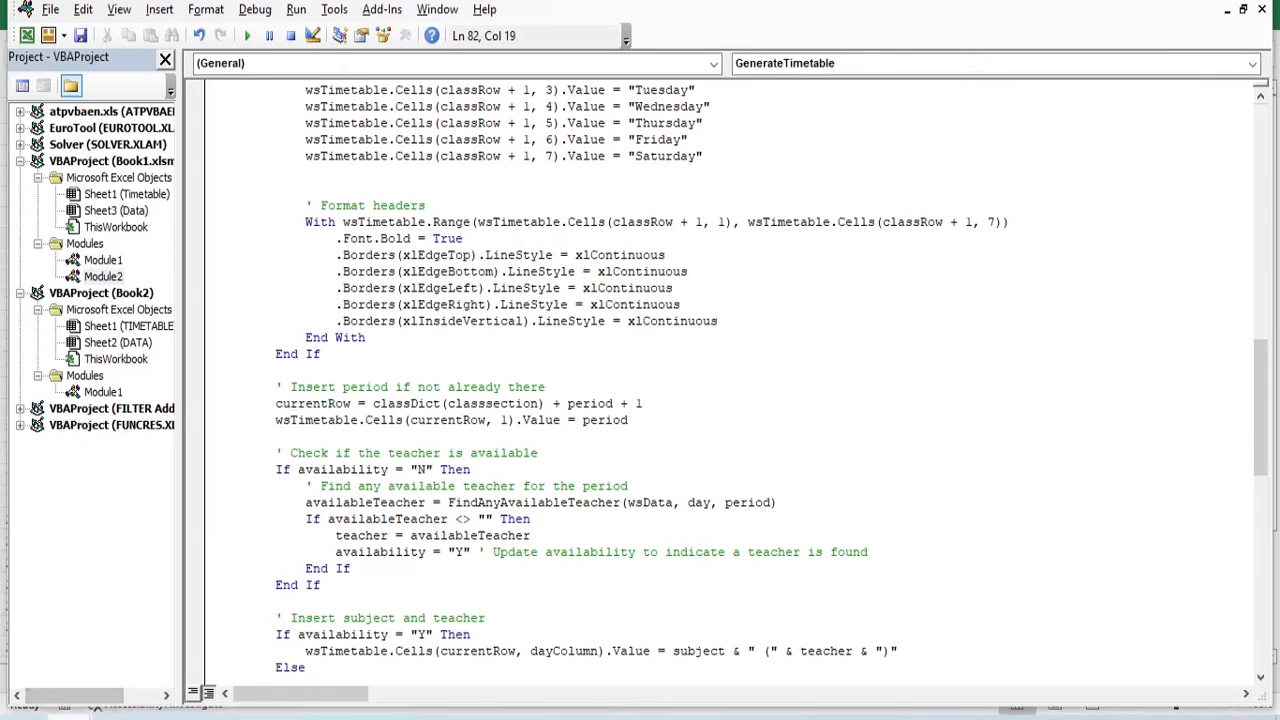
On Book1's Data sheet, switch the availability in F2 between Y and N, leaving it set to N
mouse_move(87, 710)
left_click(328, 580)
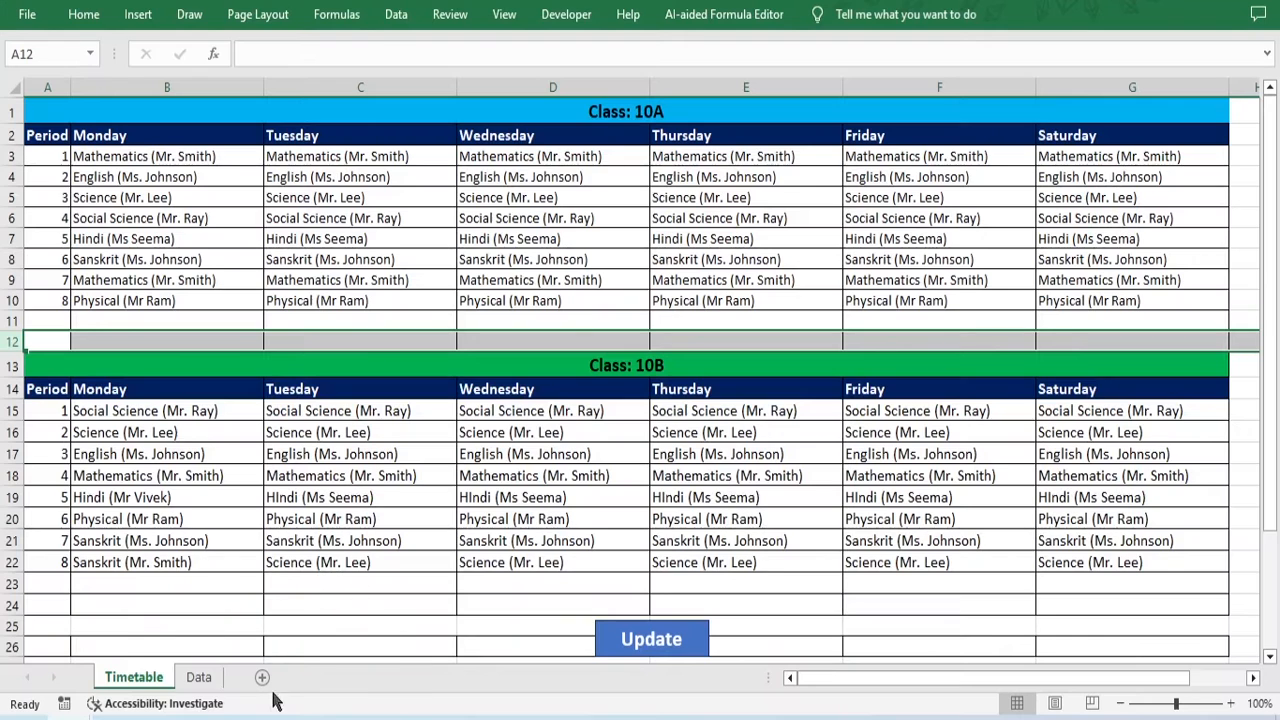
left_click(199, 677)
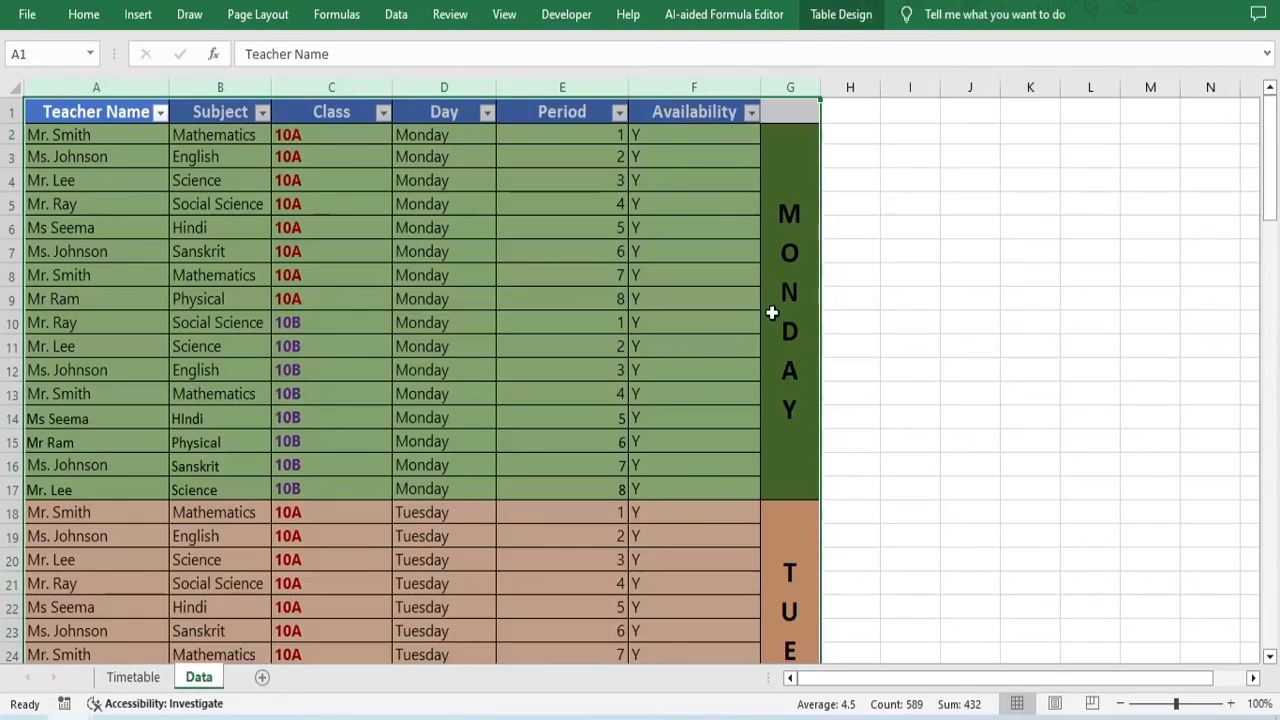
left_click(676, 130)
left_click(768, 134)
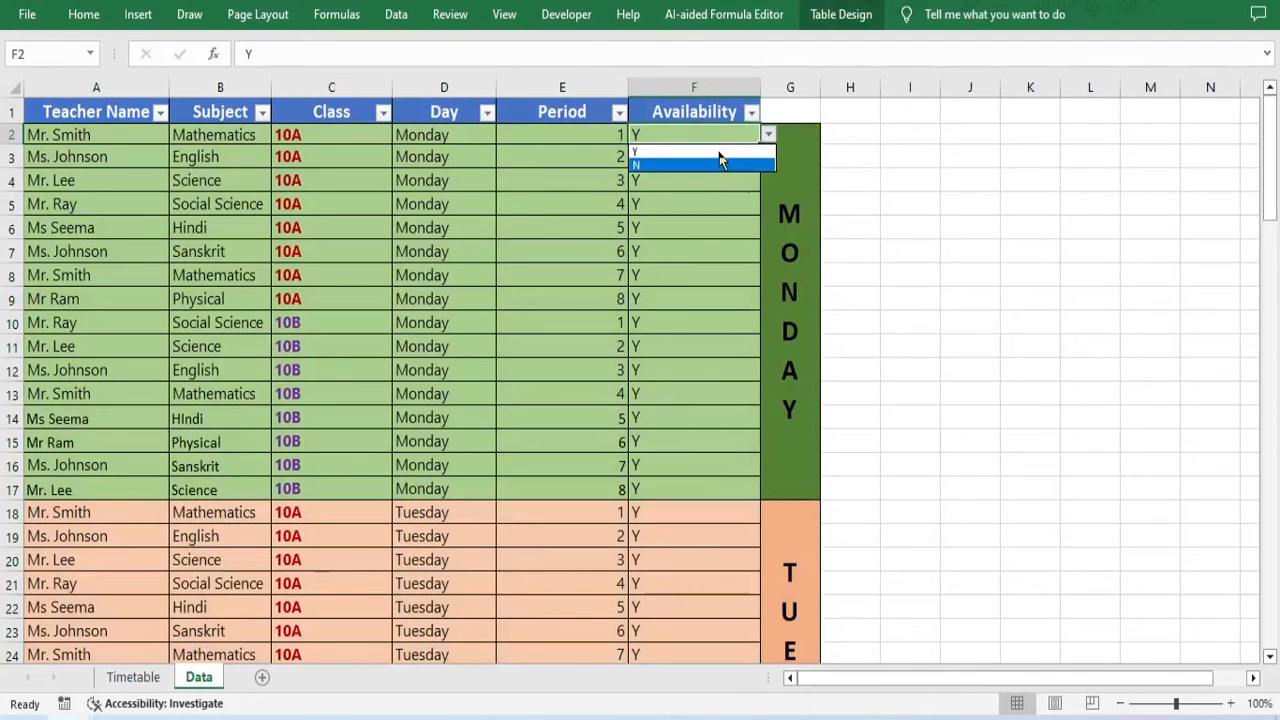
left_click(719, 152)
left_click(768, 134)
left_click(680, 164)
left_click(768, 134)
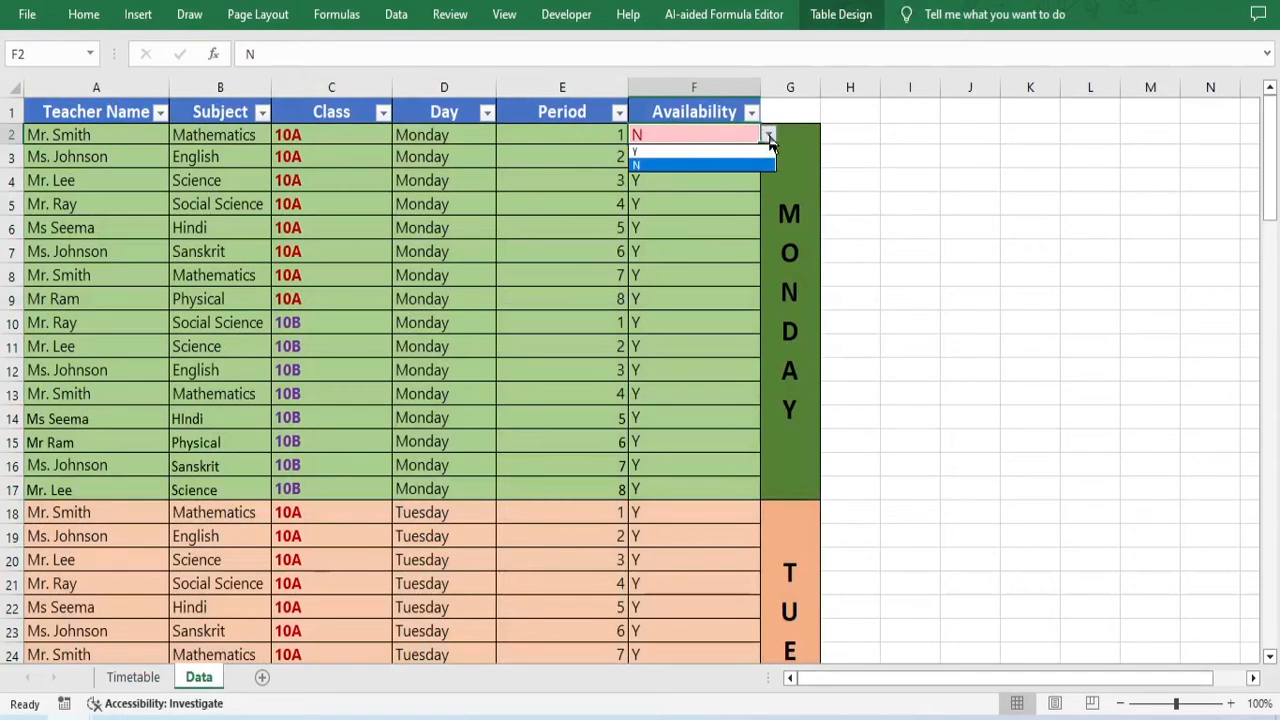
left_click(680, 152)
left_click(768, 134)
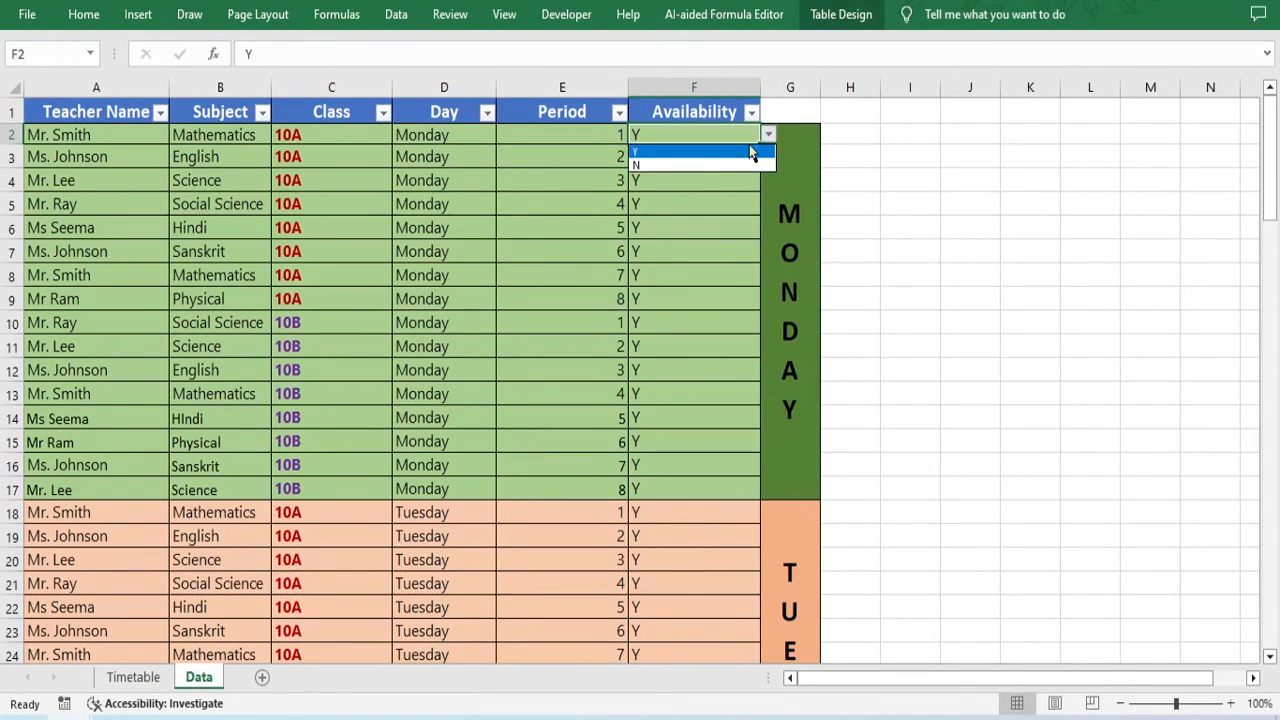
left_click(684, 165)
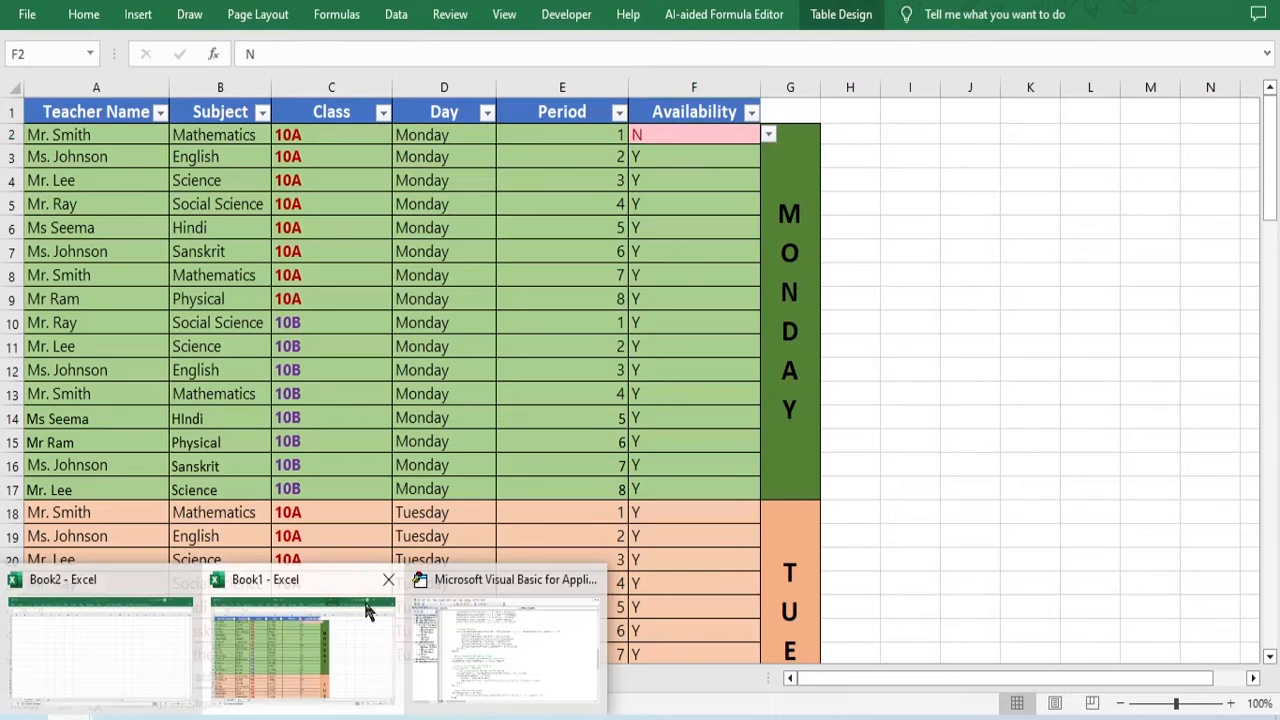
Back in the VBA code, examine the teacher availability check, the availableTeacher assignment and the FindAnyAvailableTeacher function
left_click(486, 582)
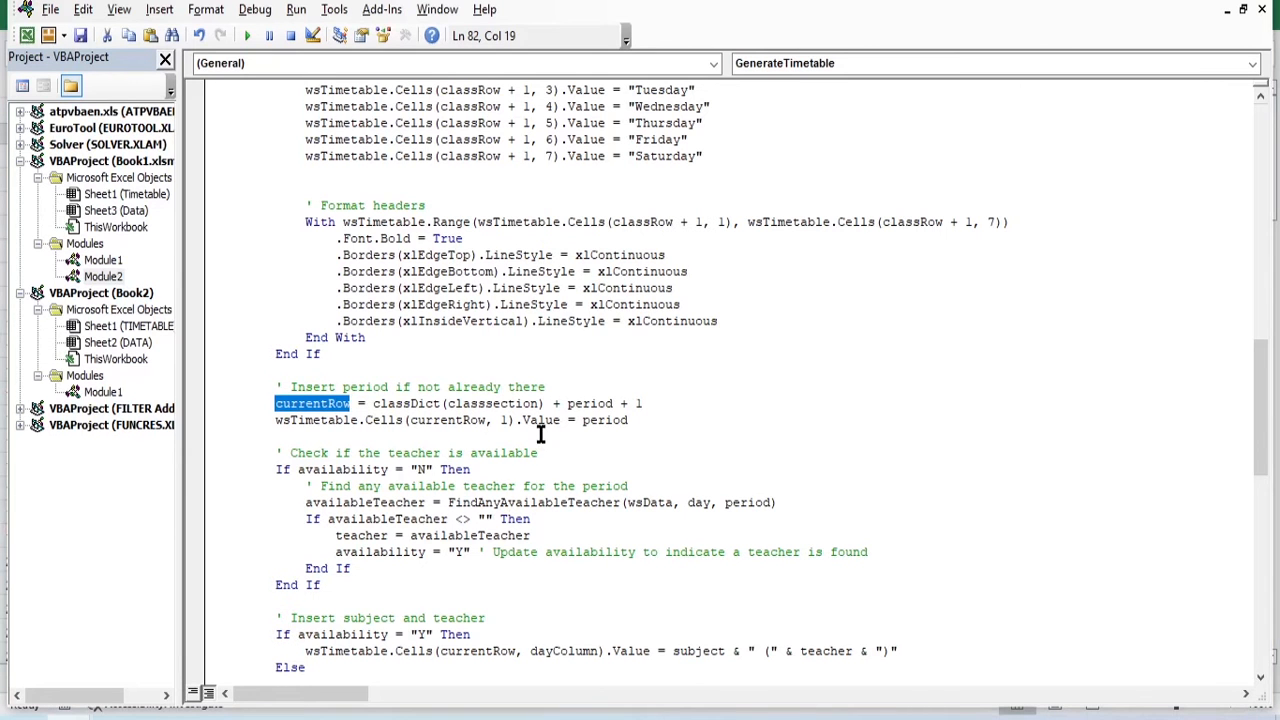
scroll(463, 469, "down", 1)
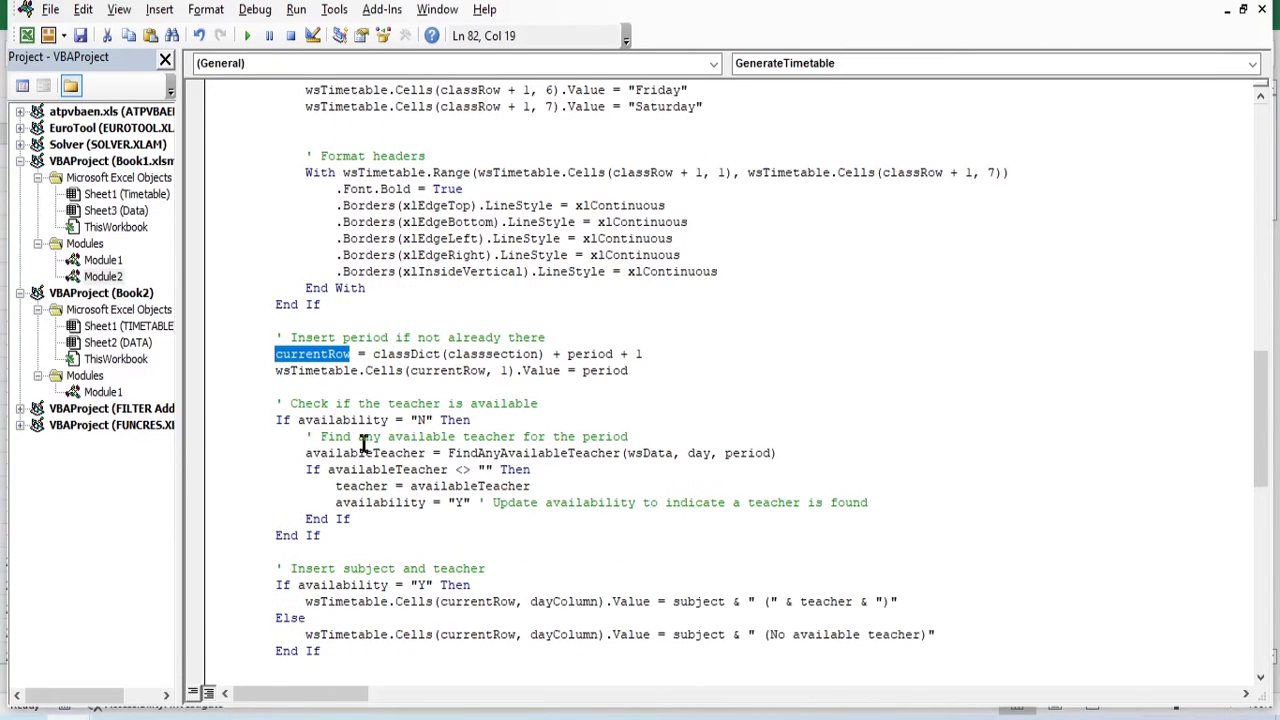
left_click_drag(307, 453, 427, 453)
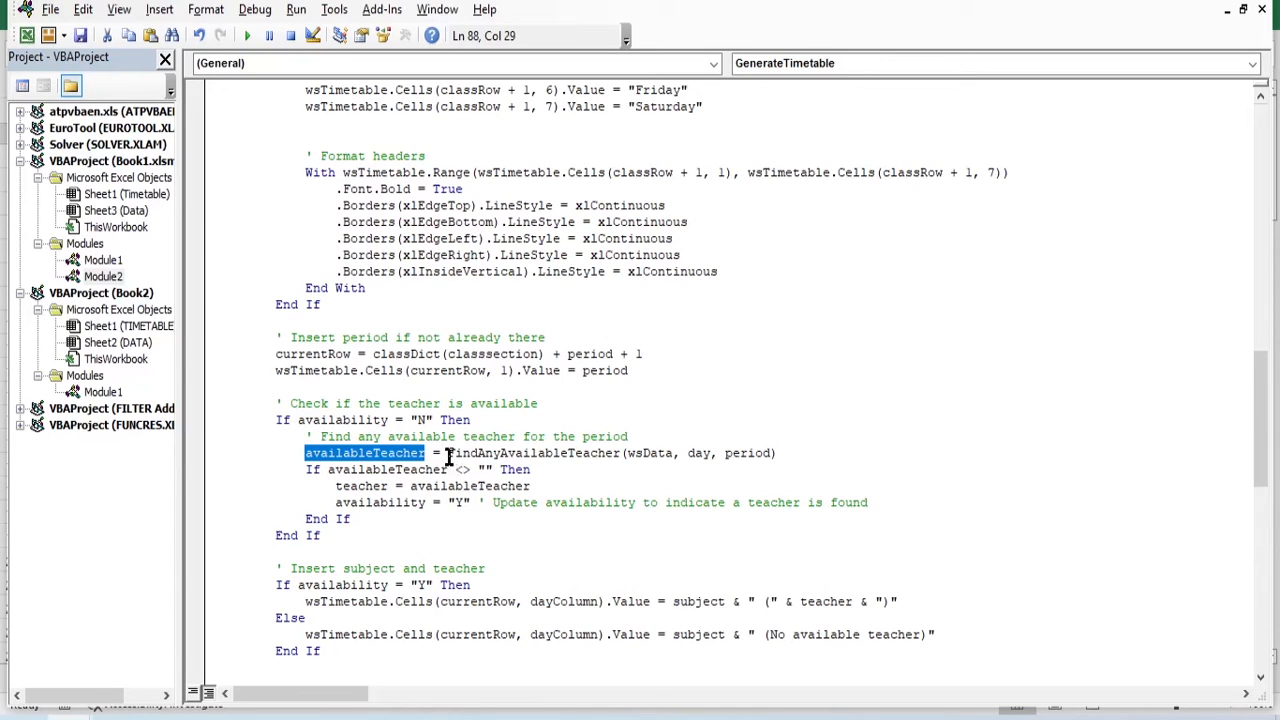
scroll(512, 520, "down", 8)
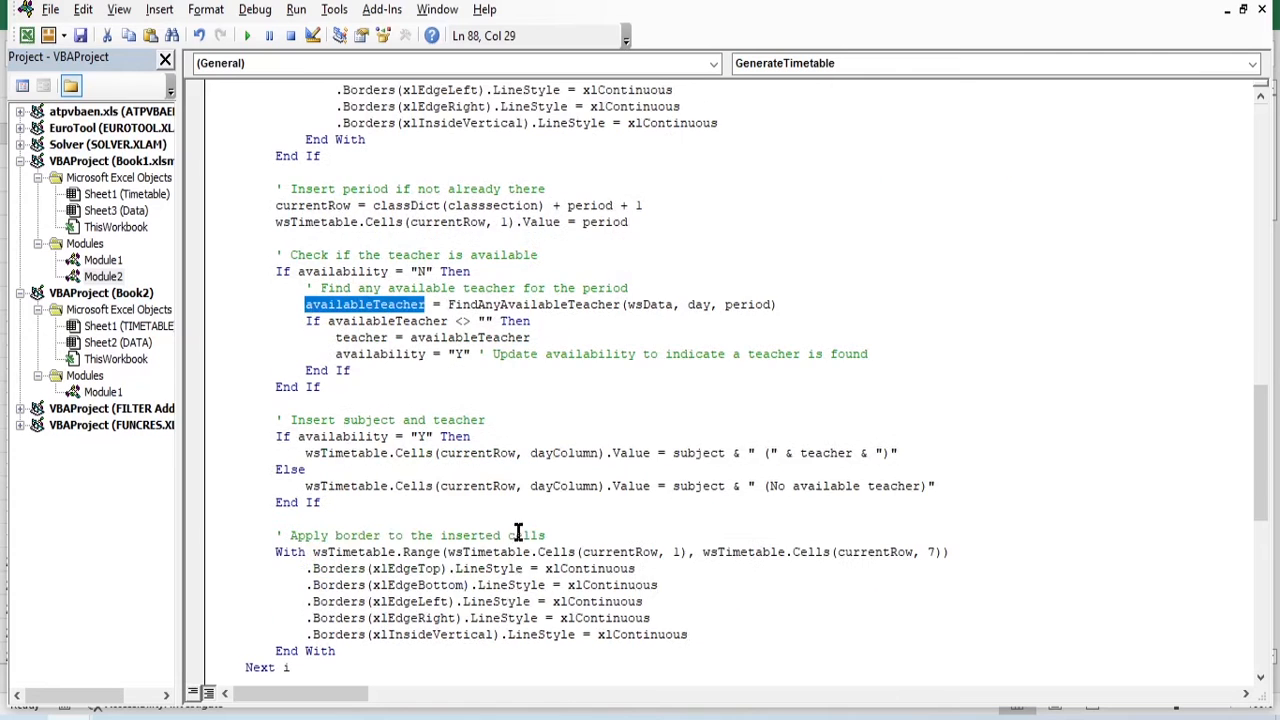
scroll(423, 535, "down", 2)
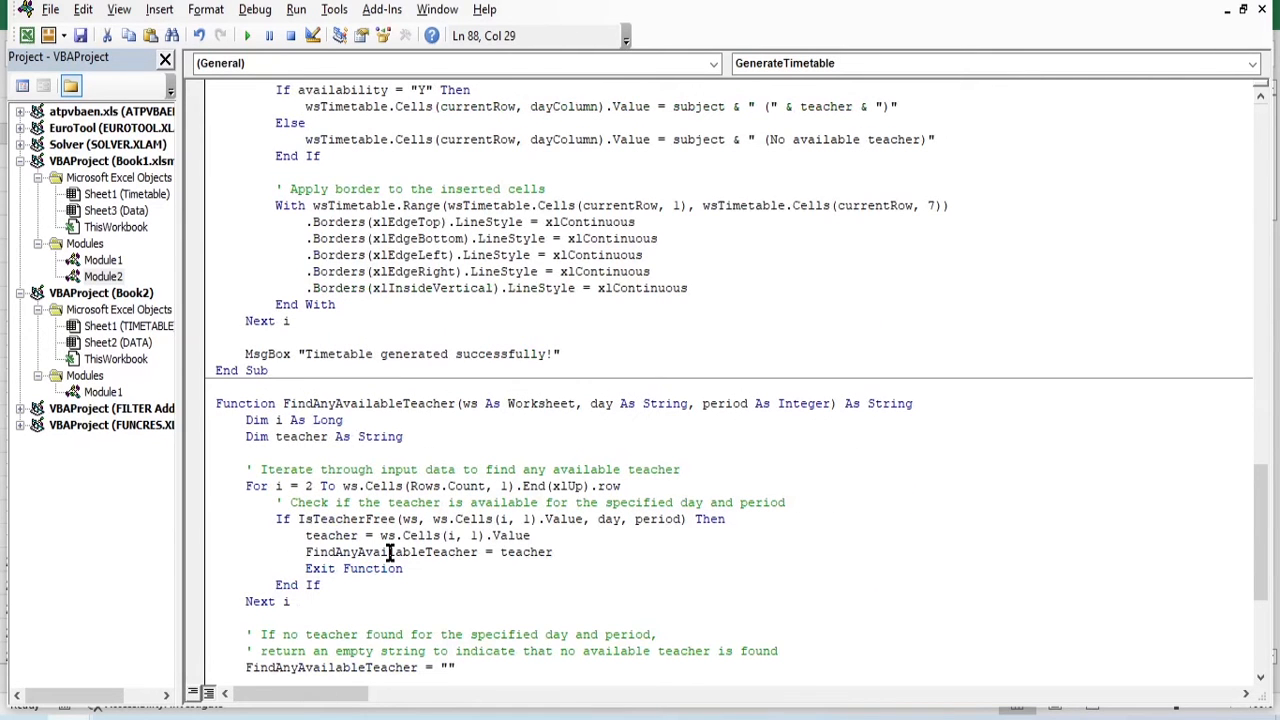
scroll(350, 510, "down", 1)
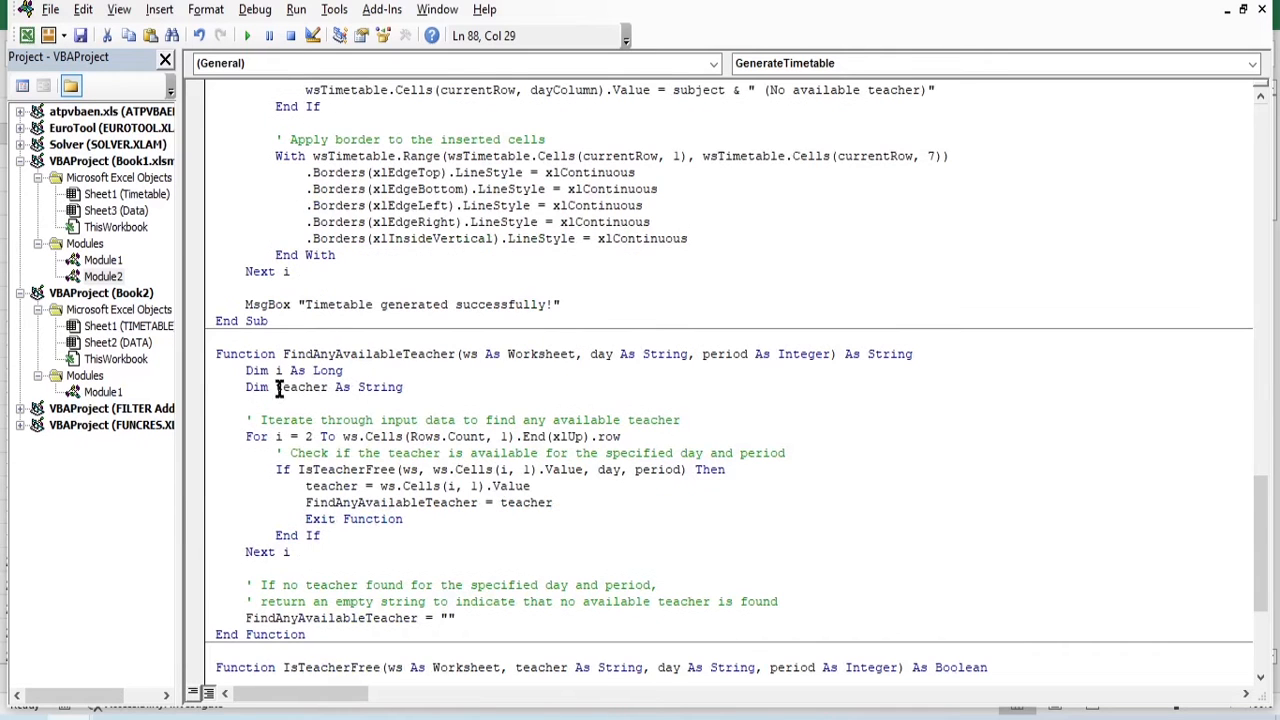
Examine the empty ADJUST rows below the Saturday entries on Book1's Data sheet, starting at row 98
left_click(305, 718)
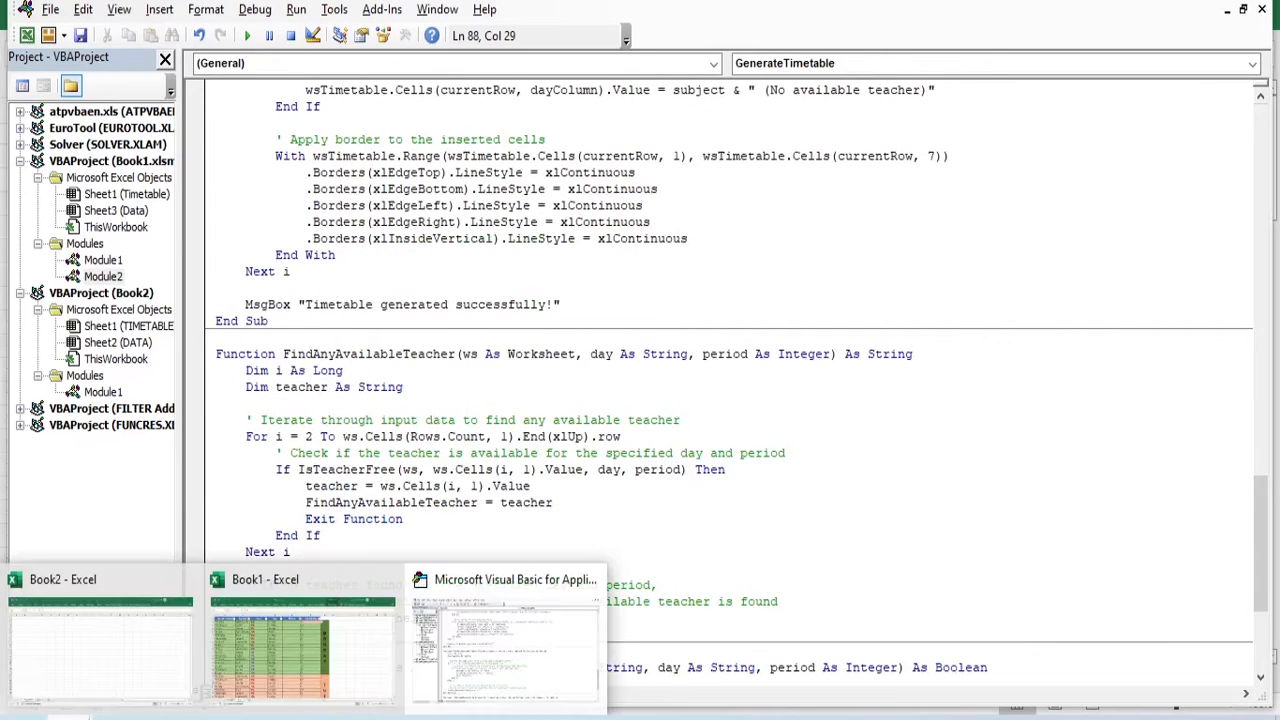
left_click(336, 625)
scroll(300, 592, "down", 17)
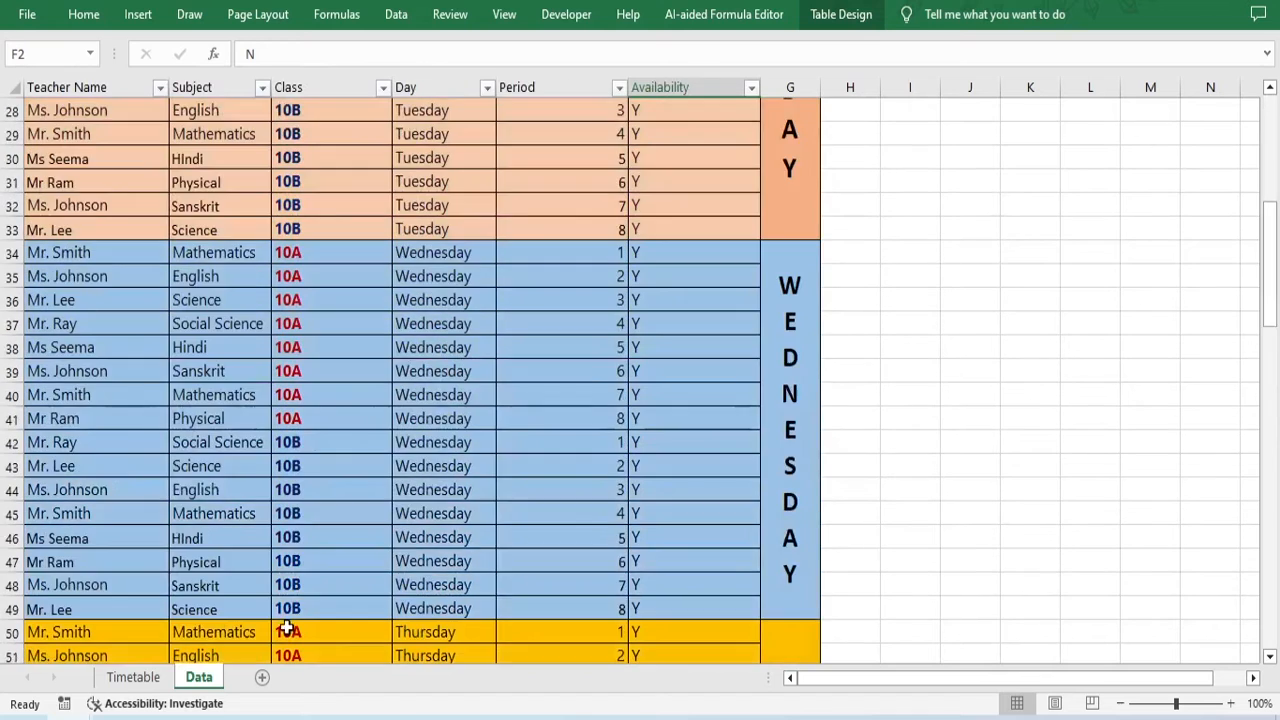
scroll(290, 592, "down", 16)
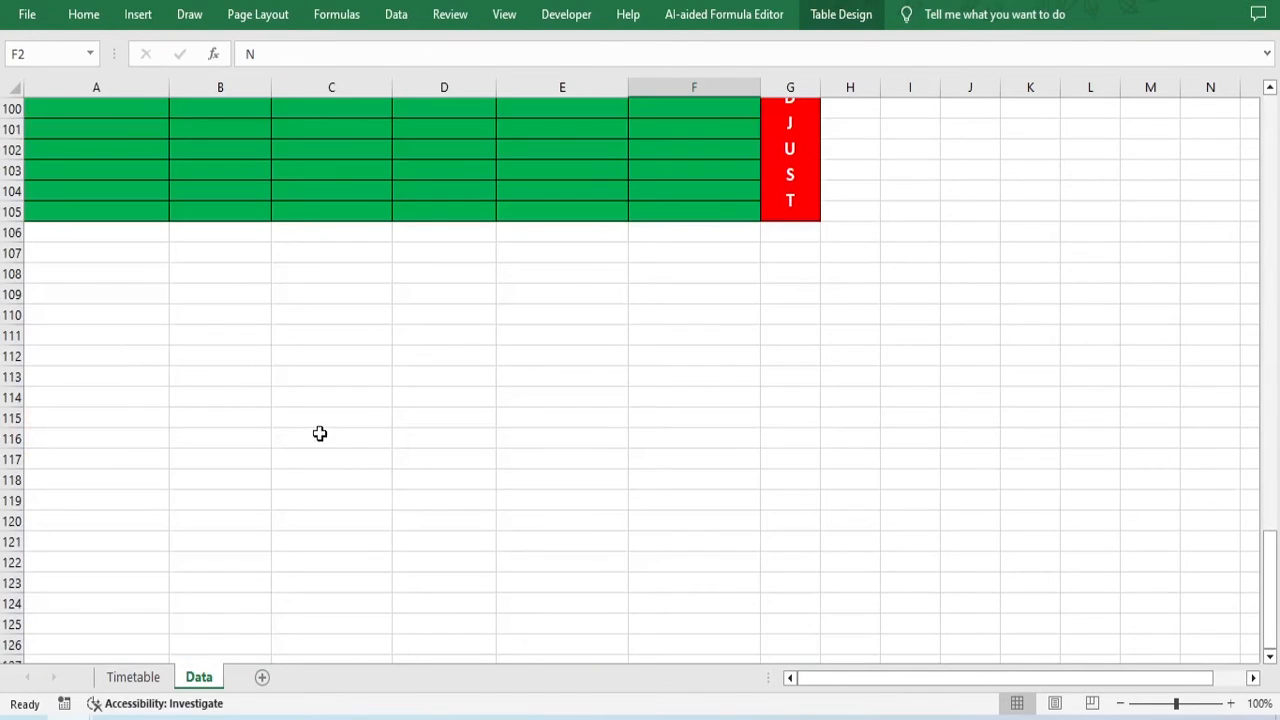
scroll(50, 302, "up", 3)
mouse_move(51, 266)
left_mouse_down()
mouse_move(403, 286)
mouse_move(676, 372)
mouse_move(676, 303)
mouse_move(681, 342)
left_mouse_up()
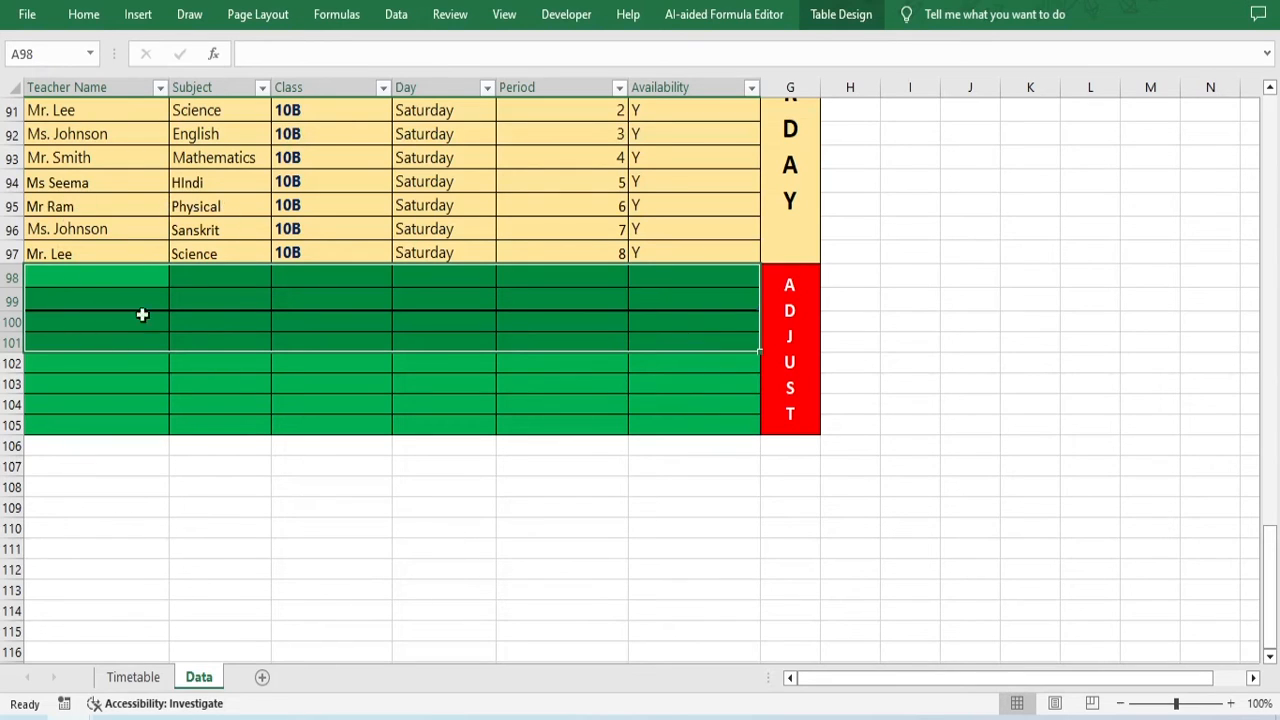
left_click(89, 298)
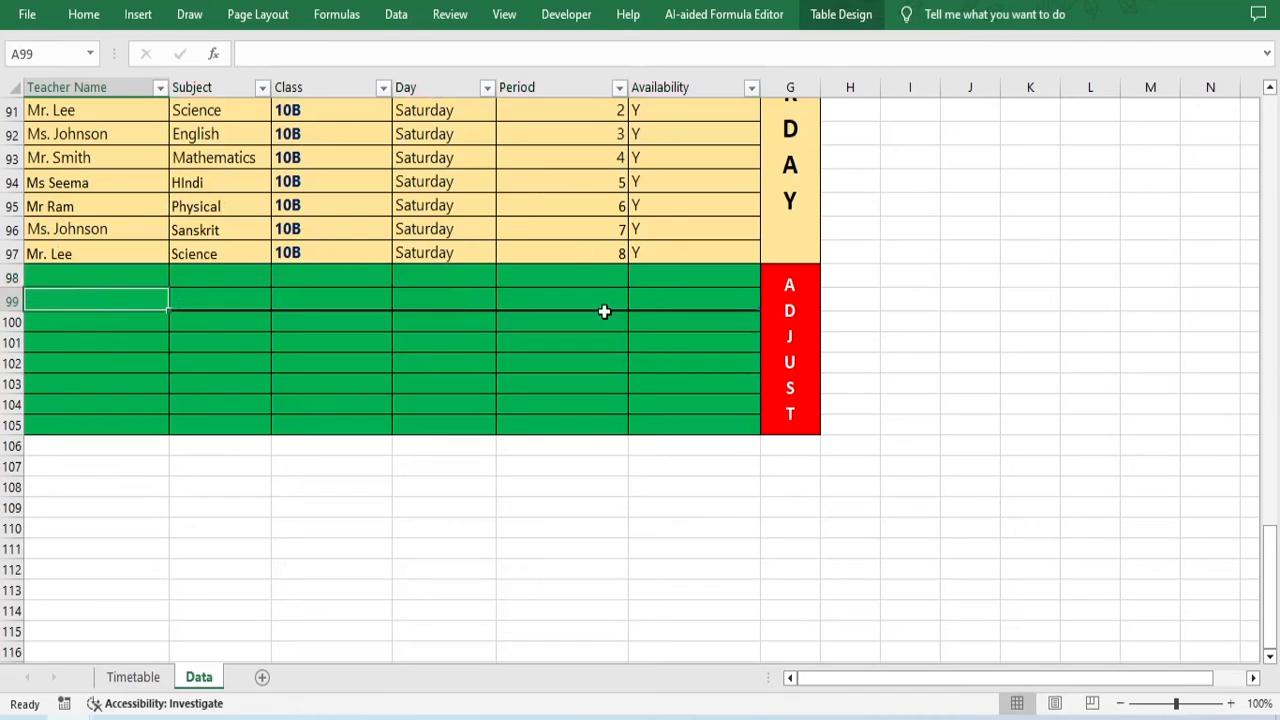
mouse_move(157, 703)
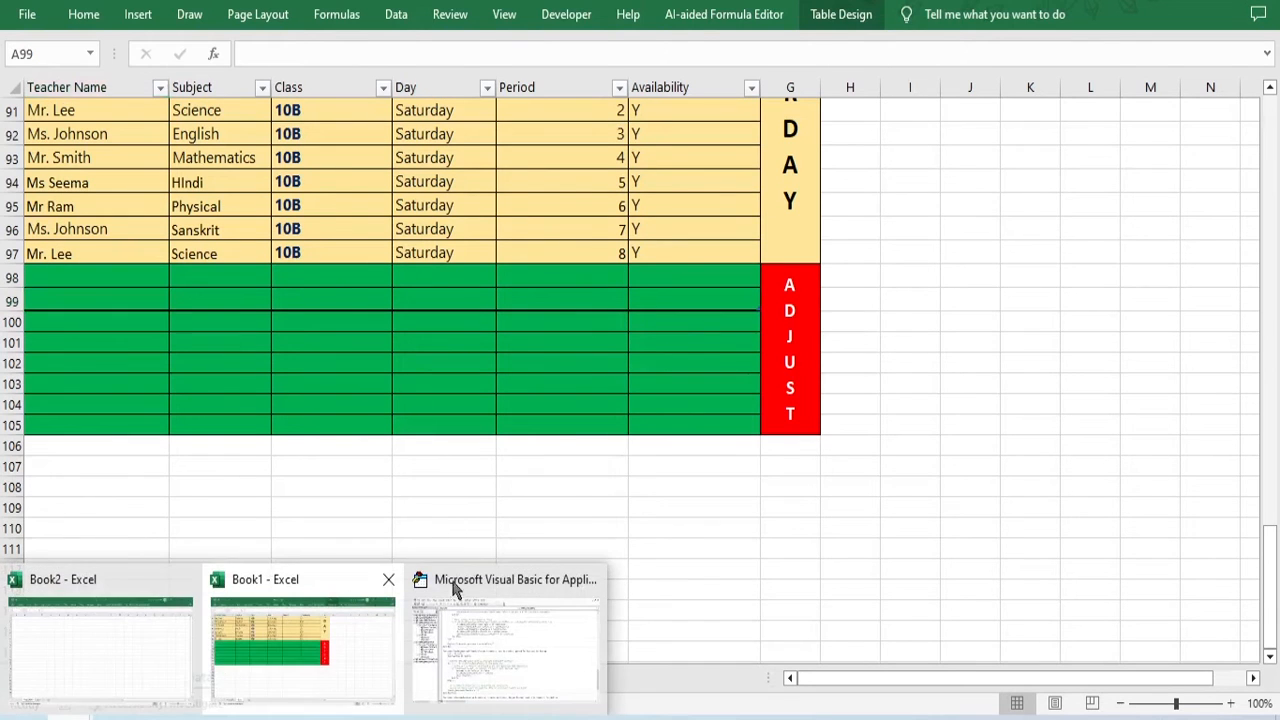
In the VBA code, examine the FindAnyAvailableTeacher loop, its IsTeacherFree call and the complete IsTeacherFree function
left_click(452, 590)
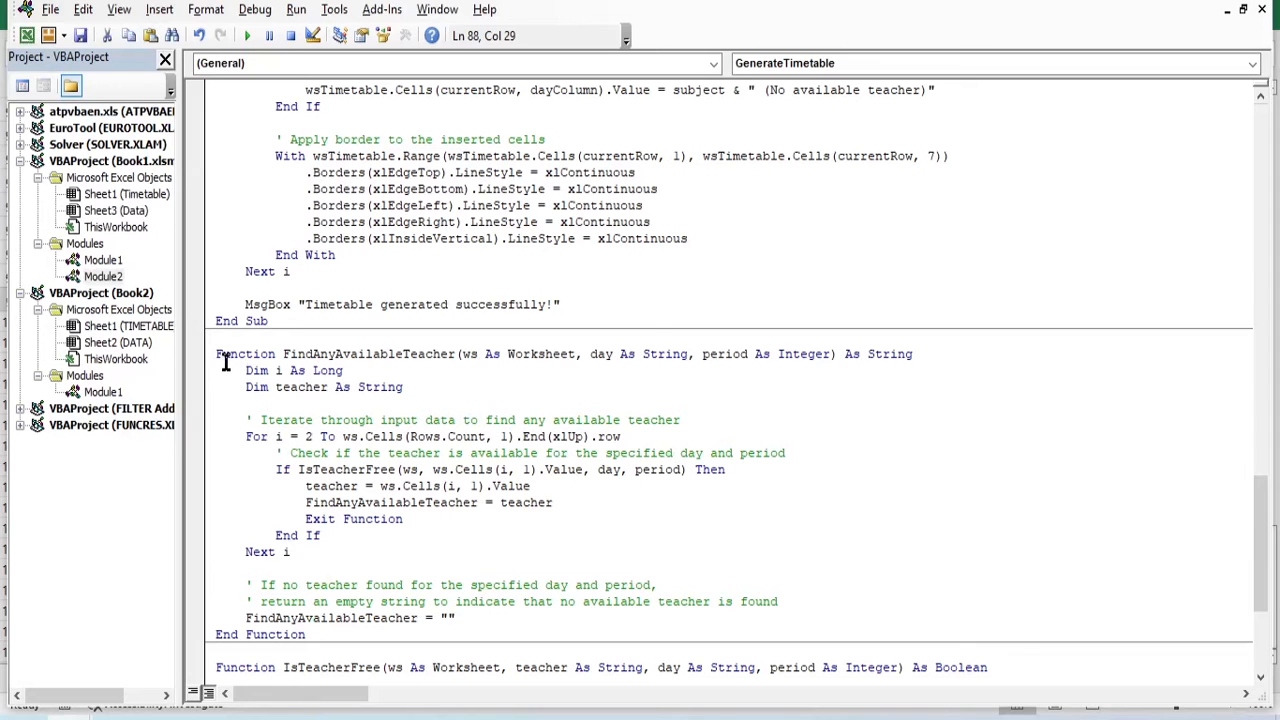
scroll(374, 472, "up", 4)
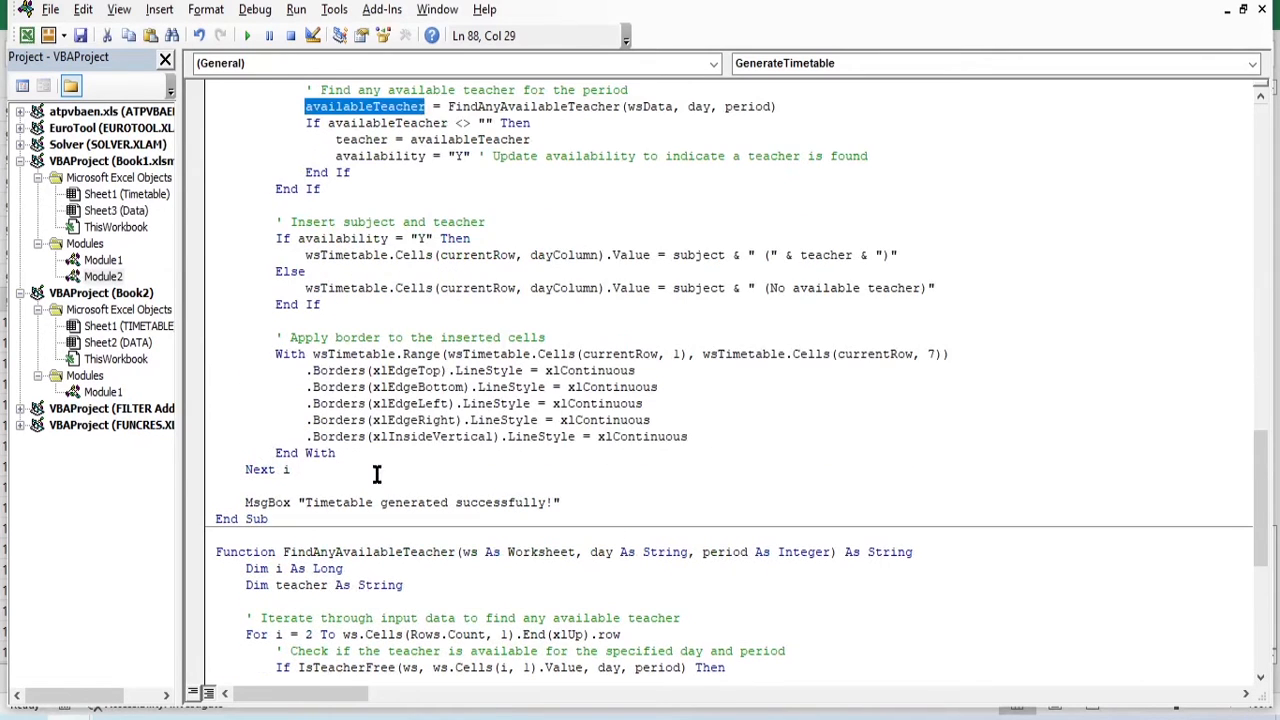
scroll(478, 650, "down", 2)
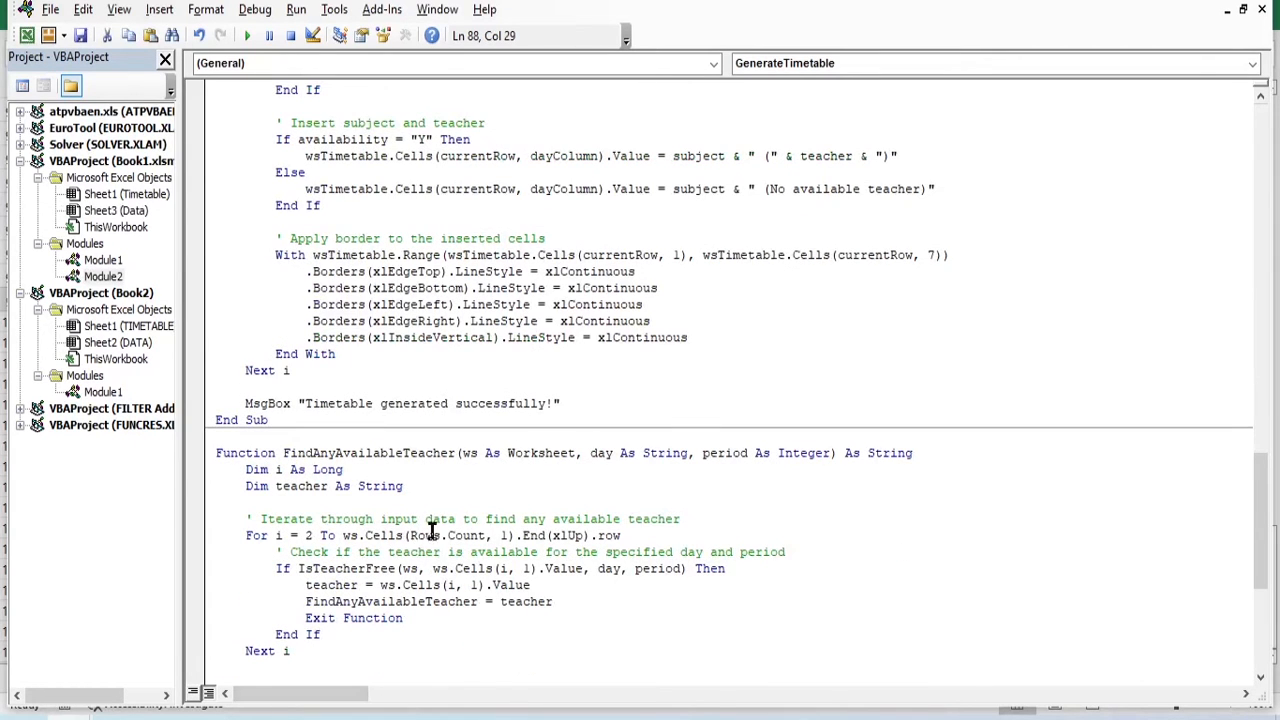
scroll(430, 560, "down", 1)
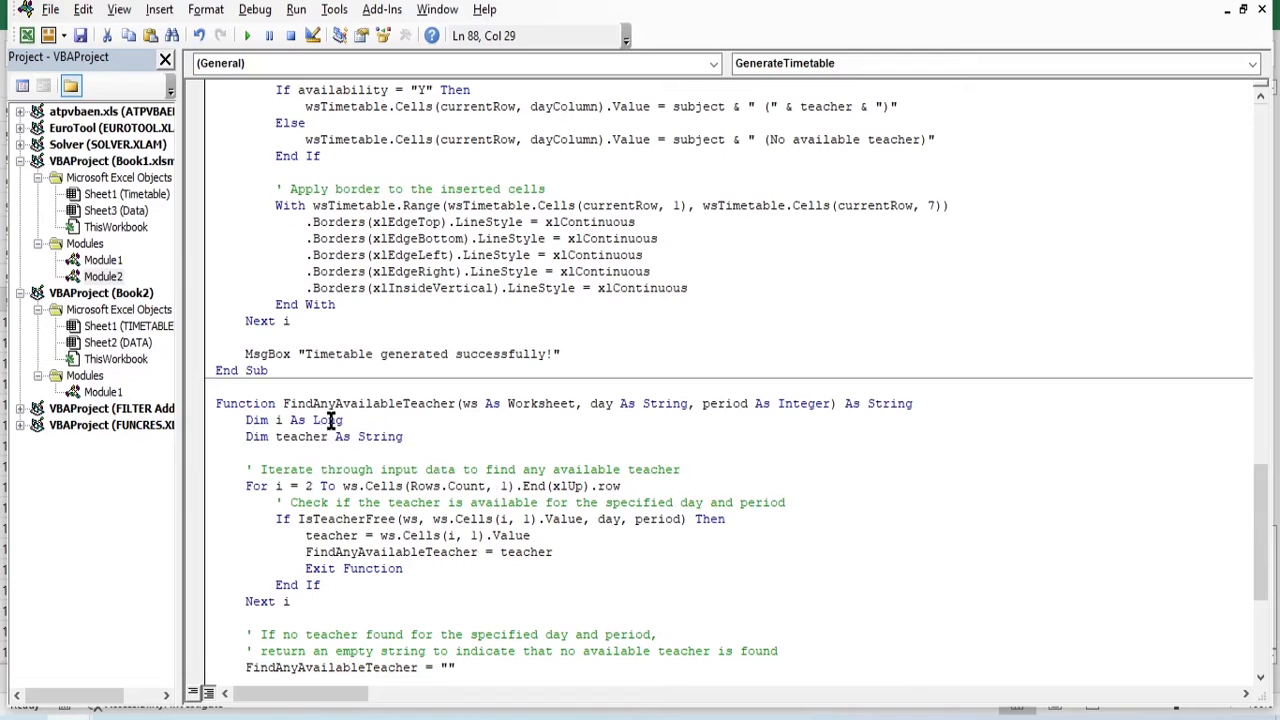
left_click(277, 420)
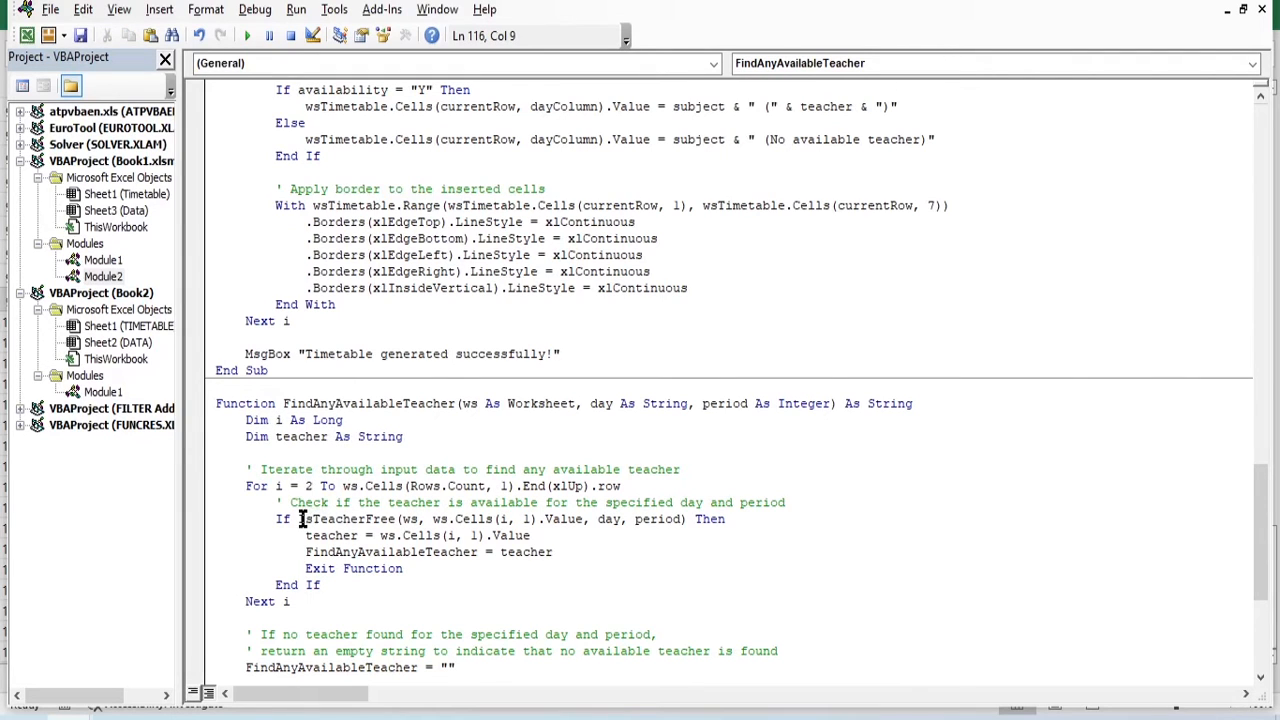
left_click_drag(296, 519, 395, 519)
scroll(498, 554, "down", 5)
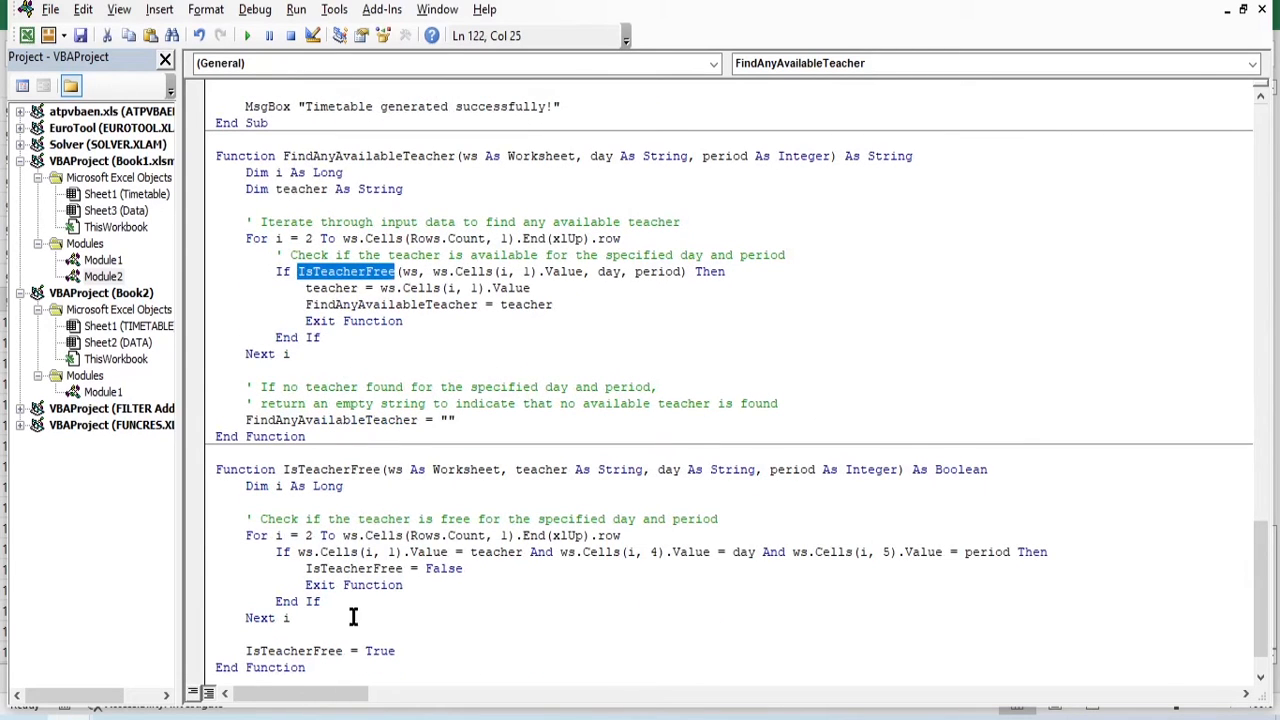
left_click_drag(217, 469, 370, 672)
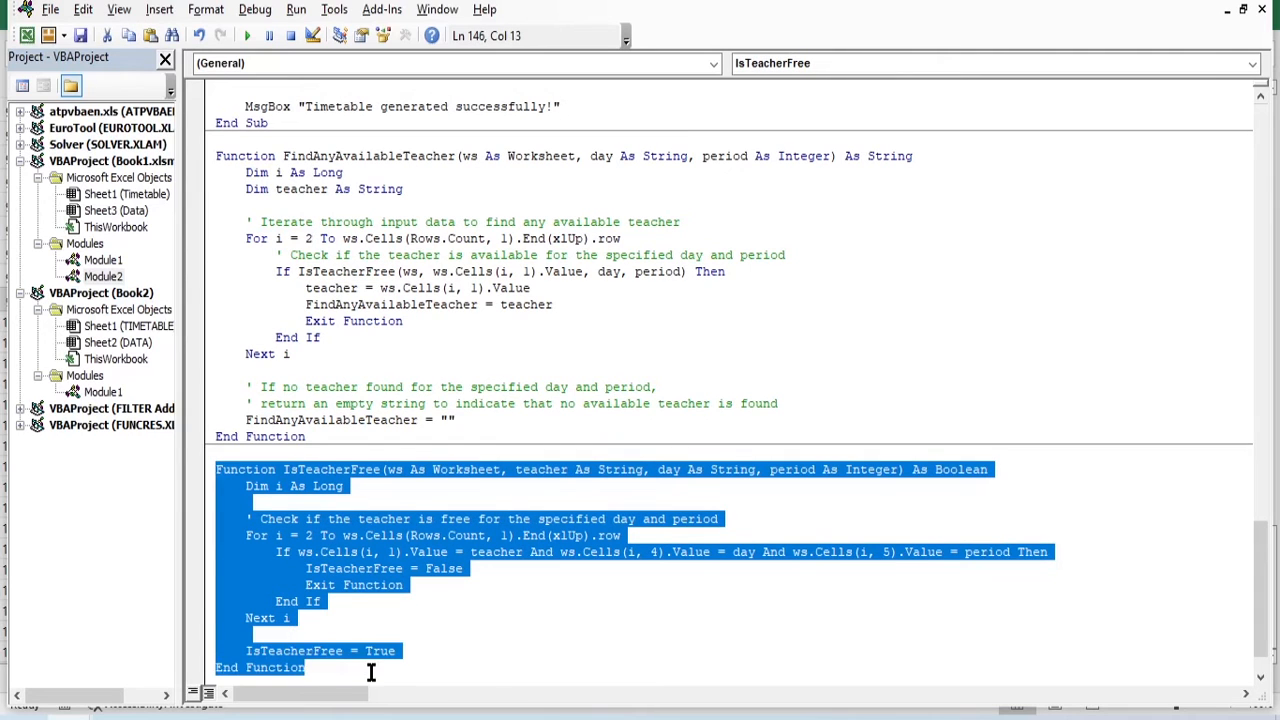
Examine the availability = "N" block, the block that inserts subject and teacher, and the border formatting in GenerateTimetable
scroll(378, 572, "up", 2)
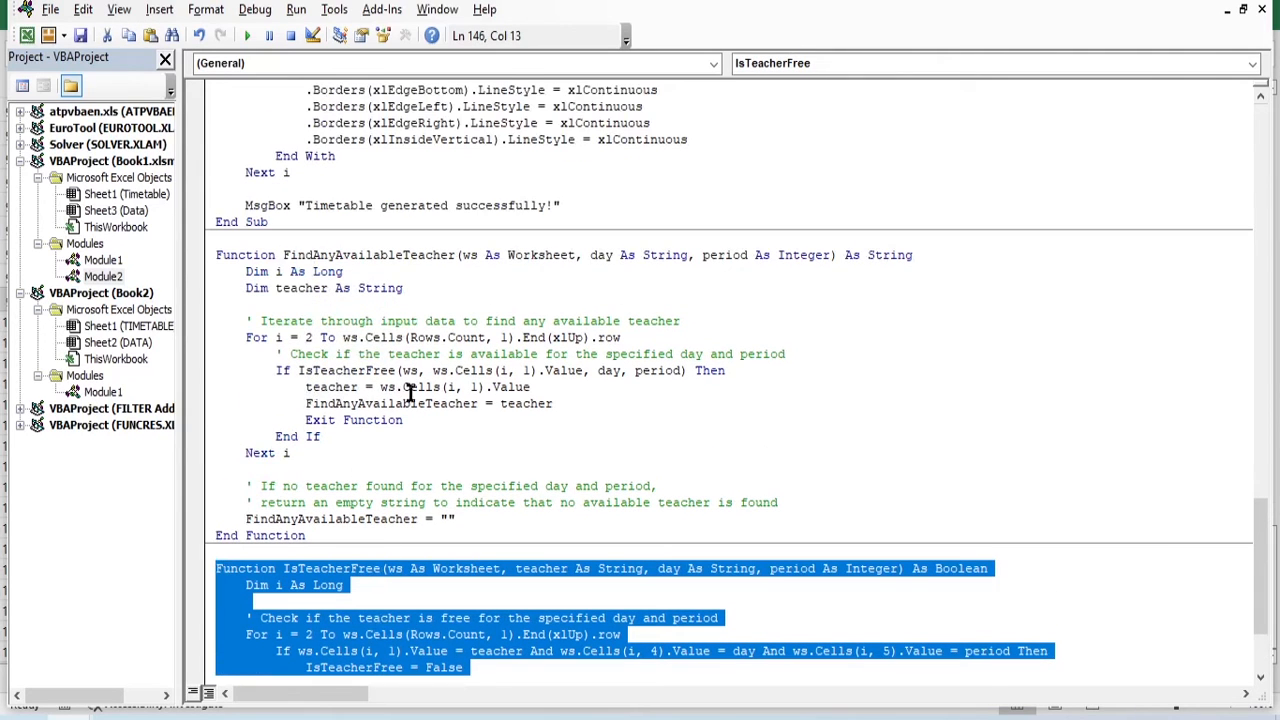
scroll(432, 430, "up", 9)
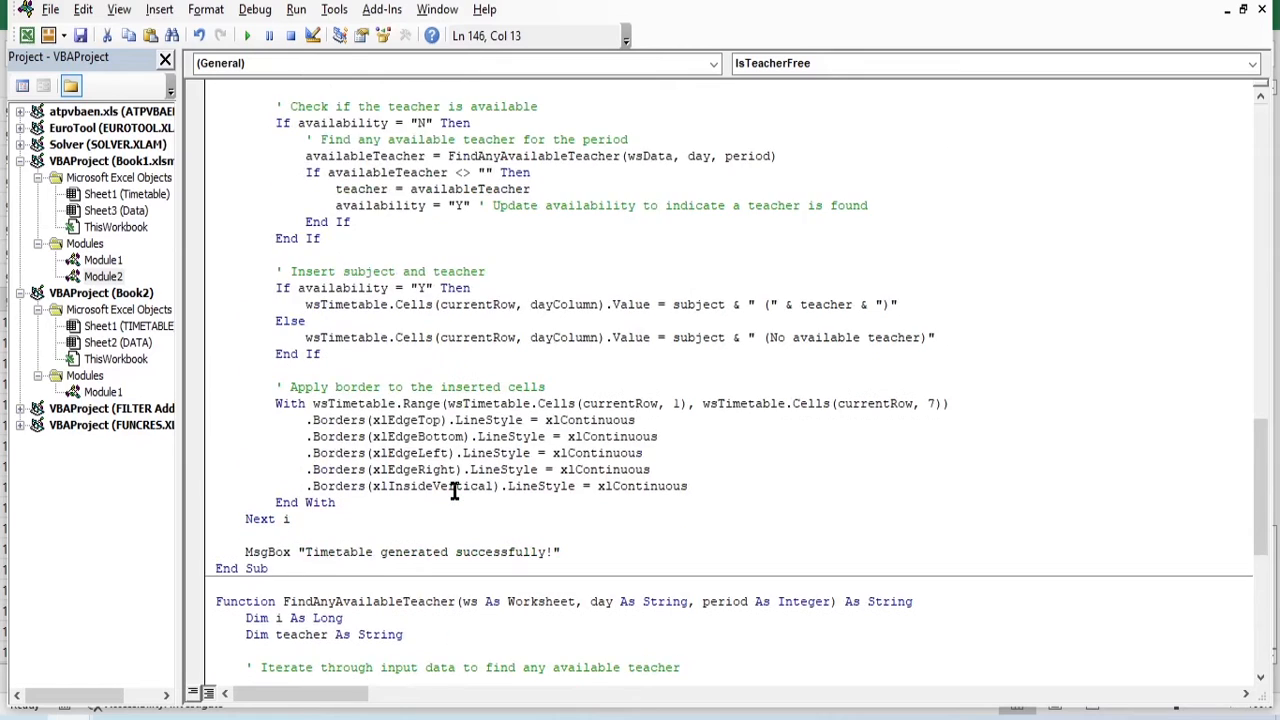
scroll(452, 268, "up", 1)
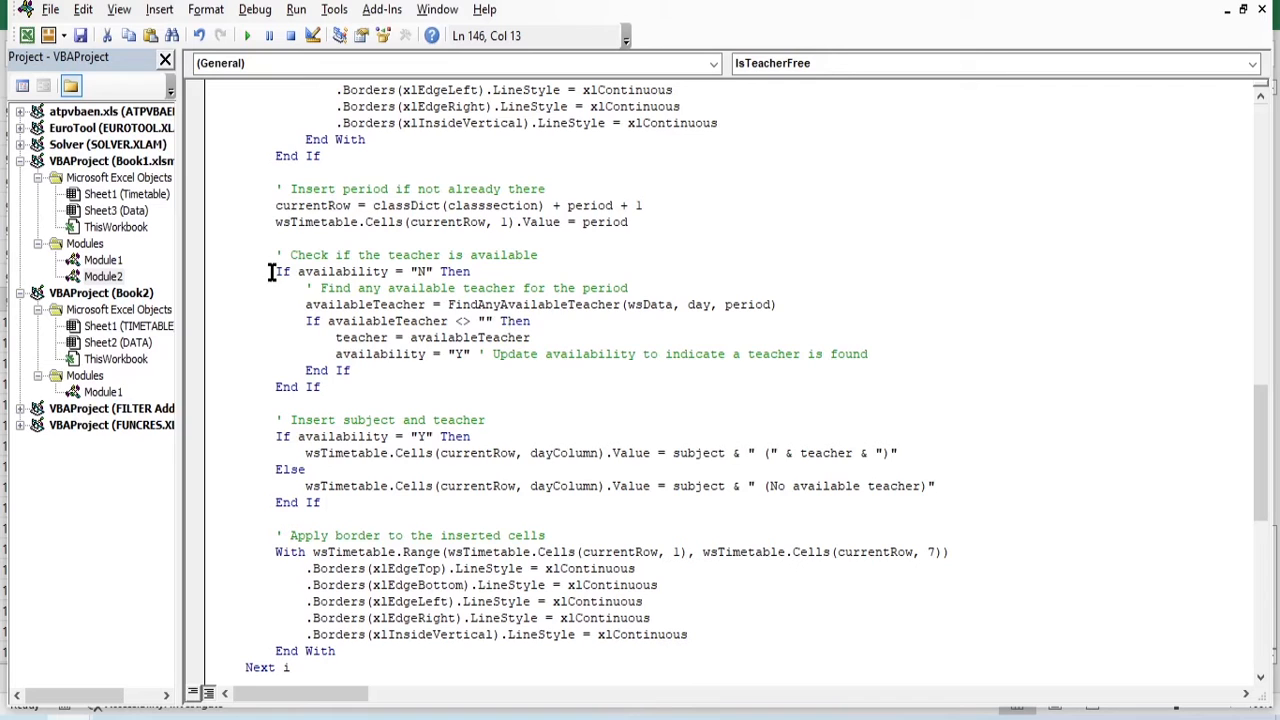
left_click_drag(270, 273, 360, 388)
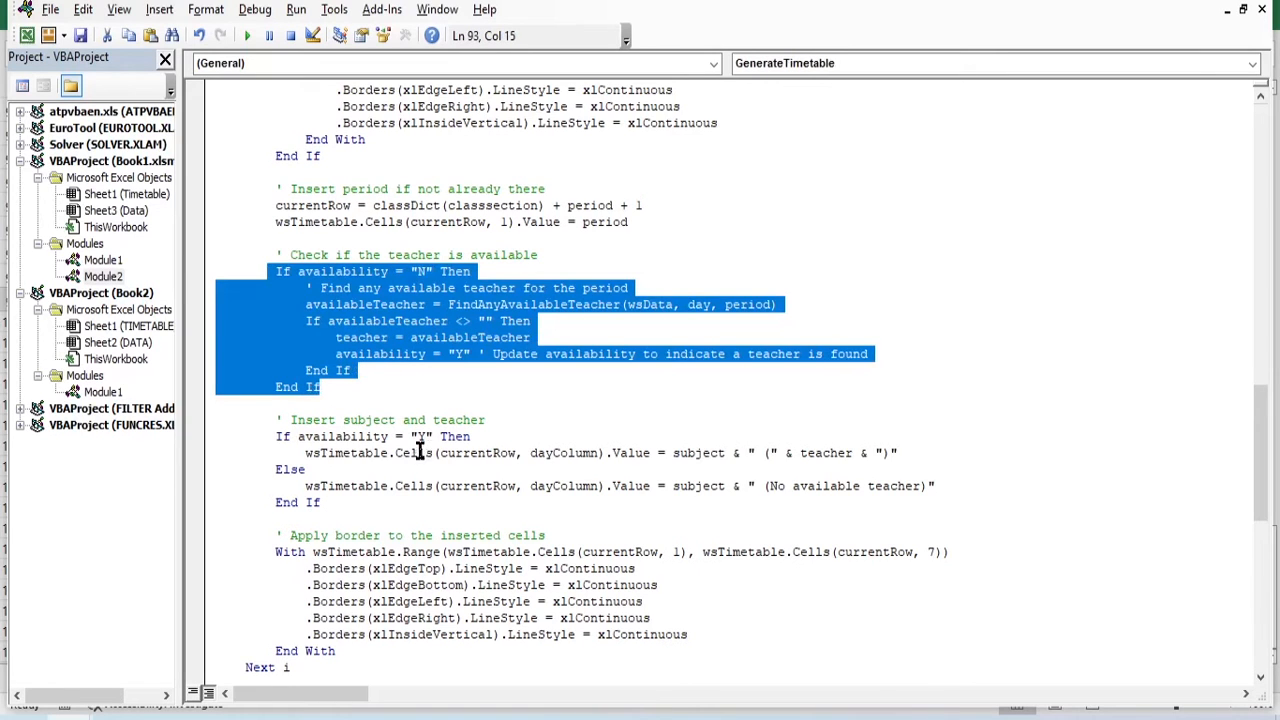
scroll(420, 452, "down", 1)
left_click_drag(277, 386, 702, 607)
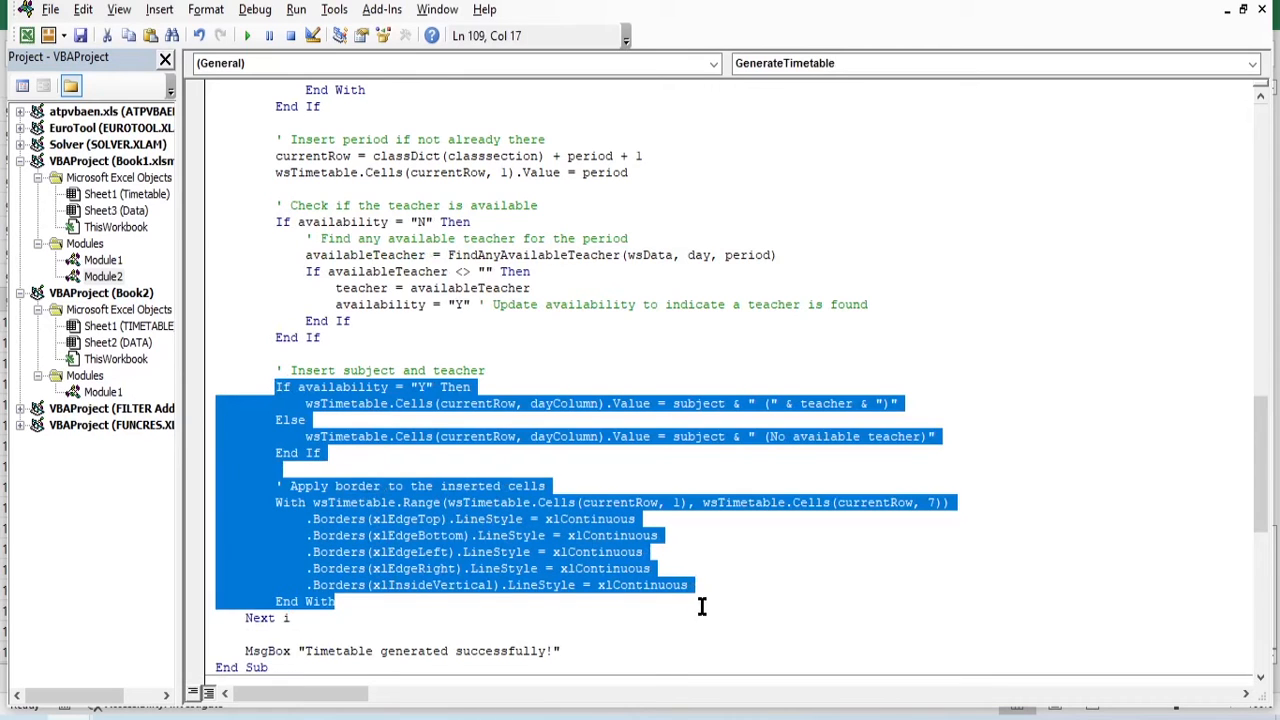
left_click(835, 550)
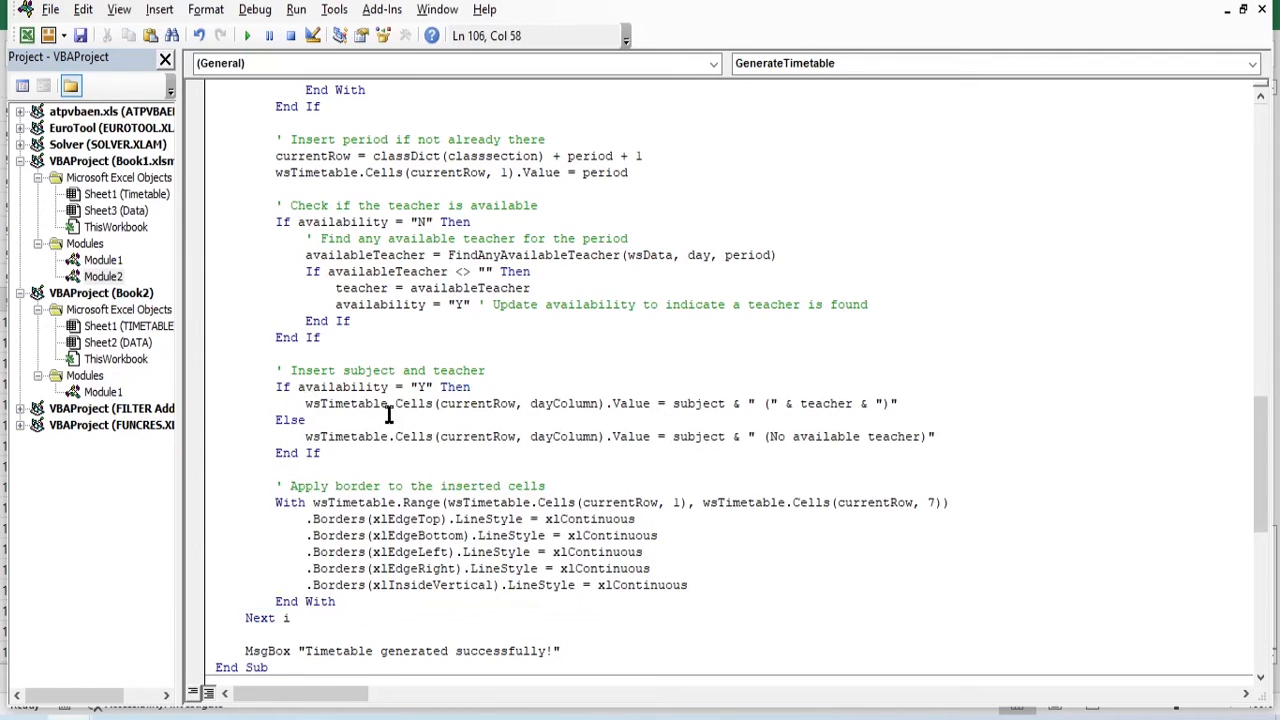
Look through the remaining macro code, then review GenerateTimetable and its two helper functions in Book2's Module1
scroll(558, 503, "down", 2)
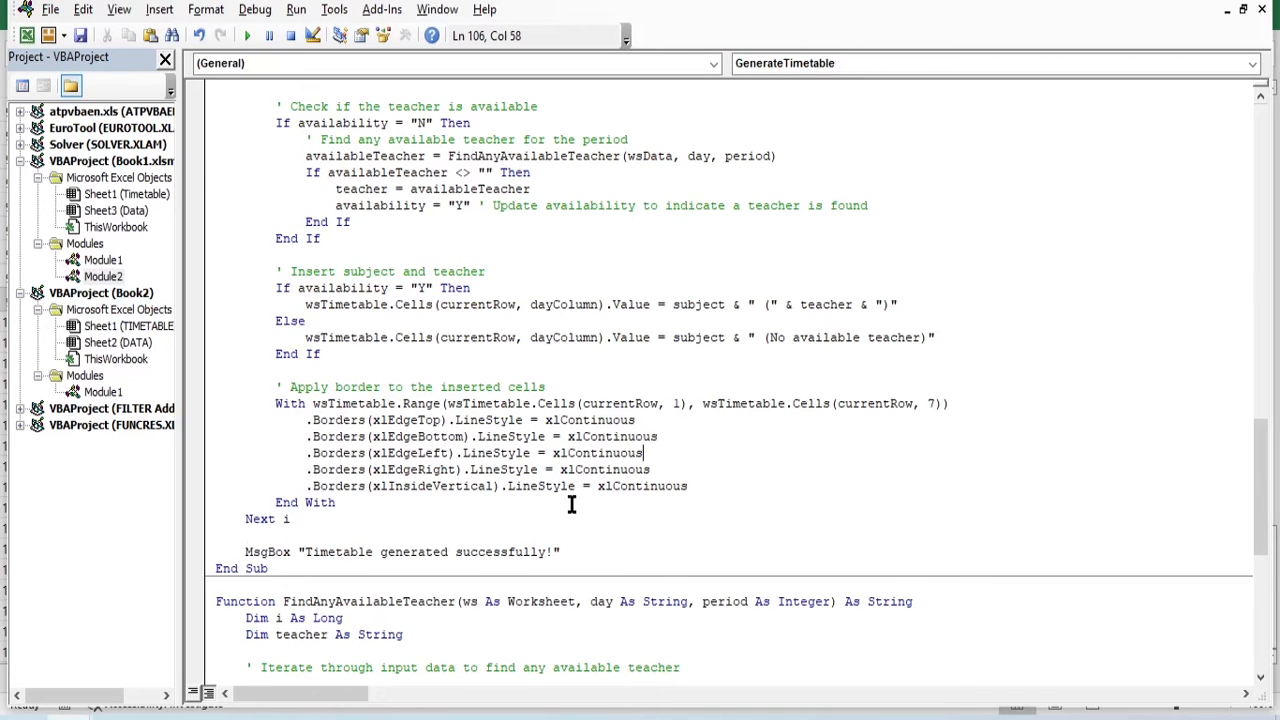
scroll(571, 504, "down", 9)
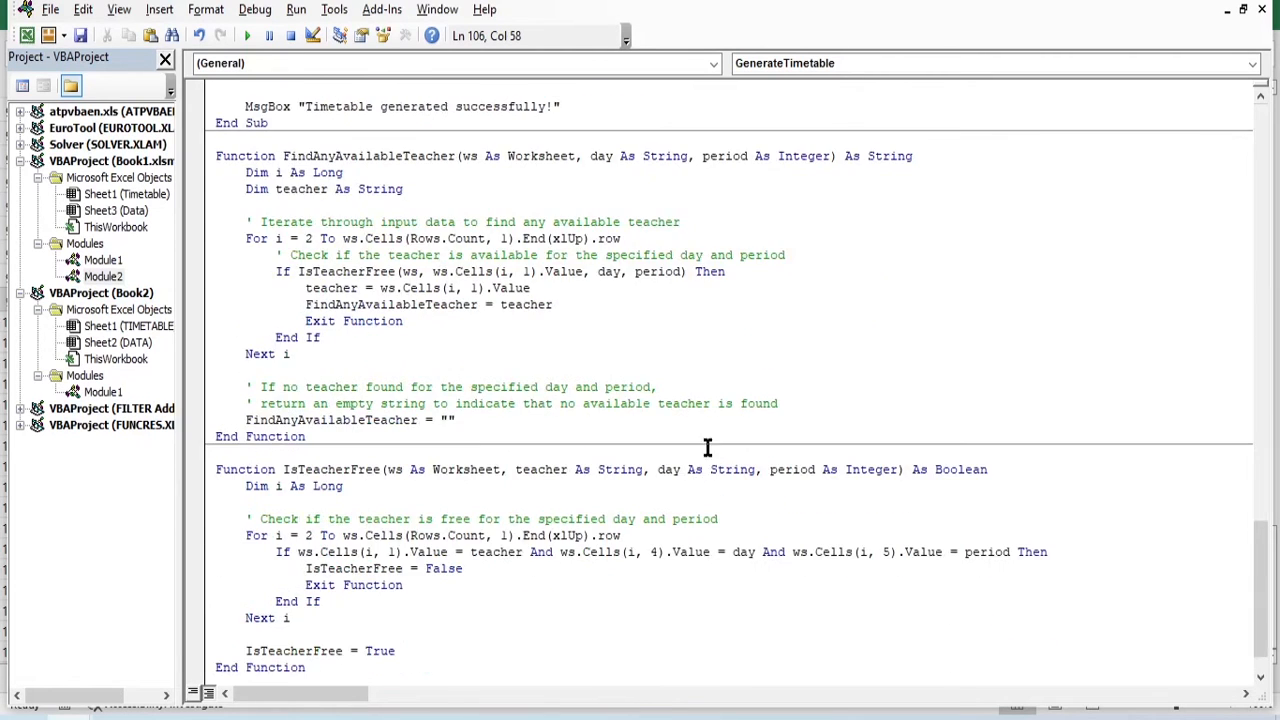
scroll(707, 447, "down", 1)
scroll(700, 447, "up", 20)
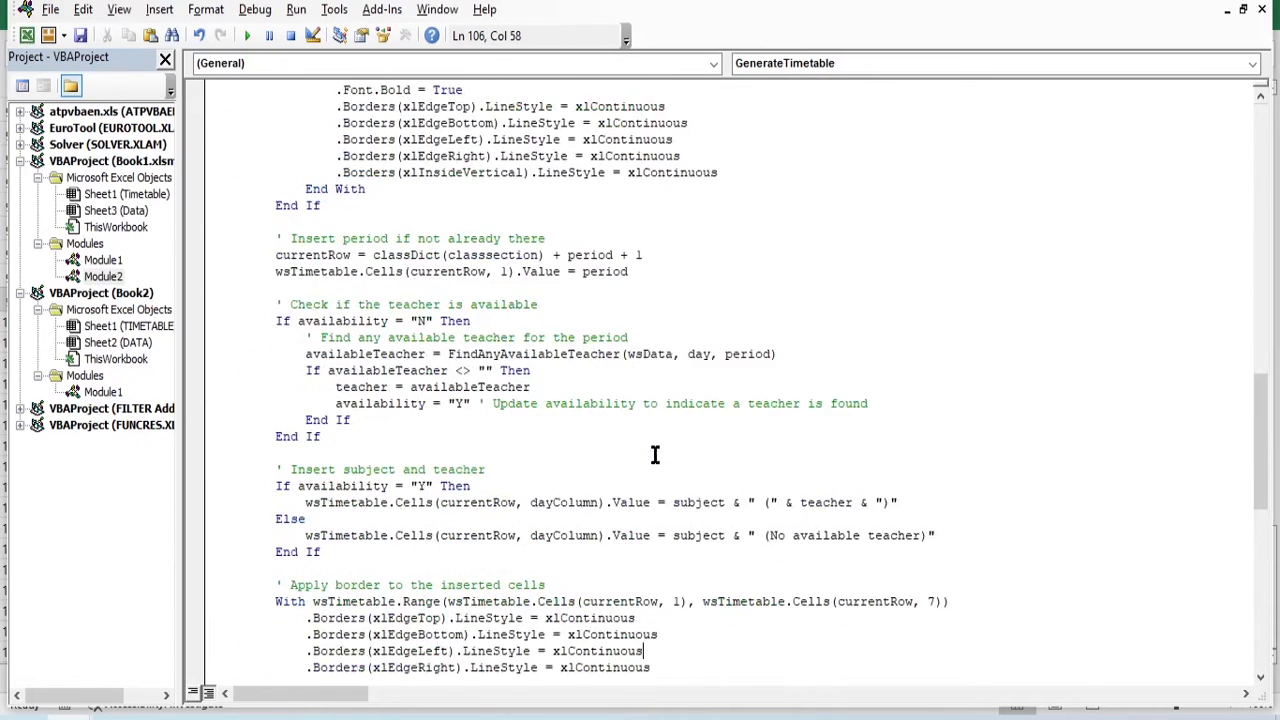
scroll(645, 457, "up", 6)
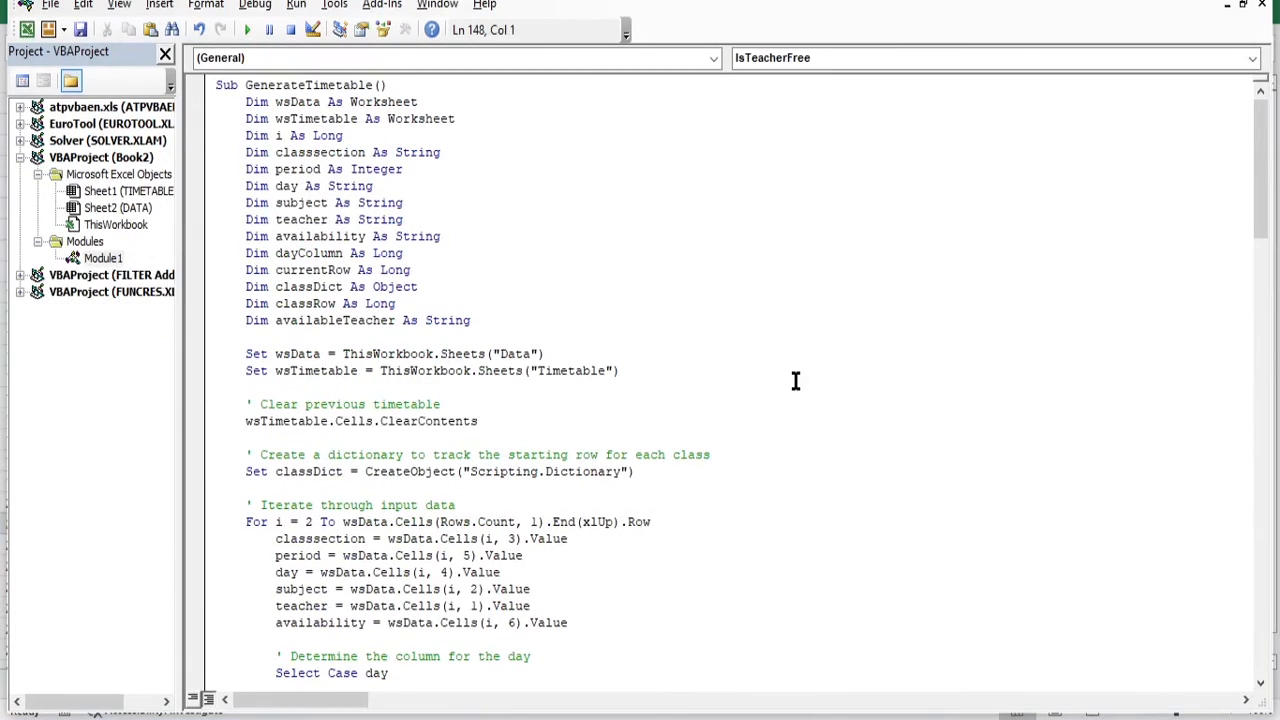
scroll(691, 509, "down", 8)
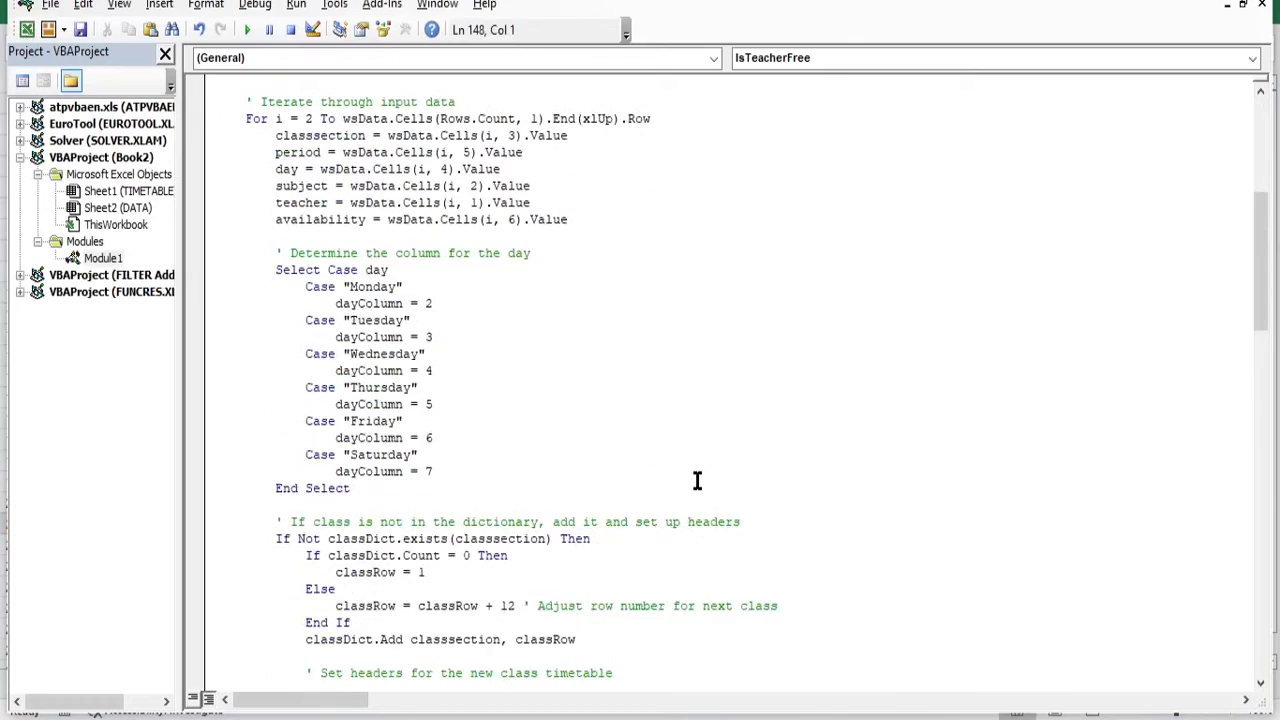
scroll(694, 480, "up", 8)
scroll(690, 484, "down", 20)
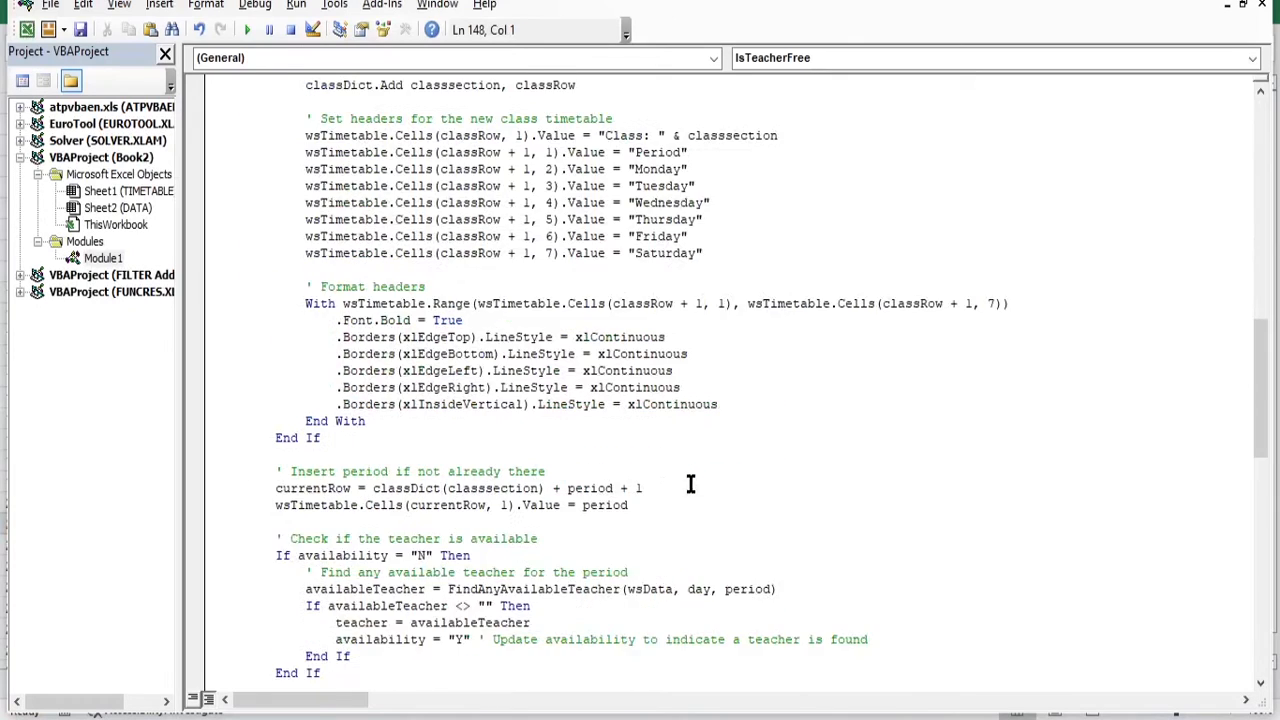
scroll(675, 483, "down", 5)
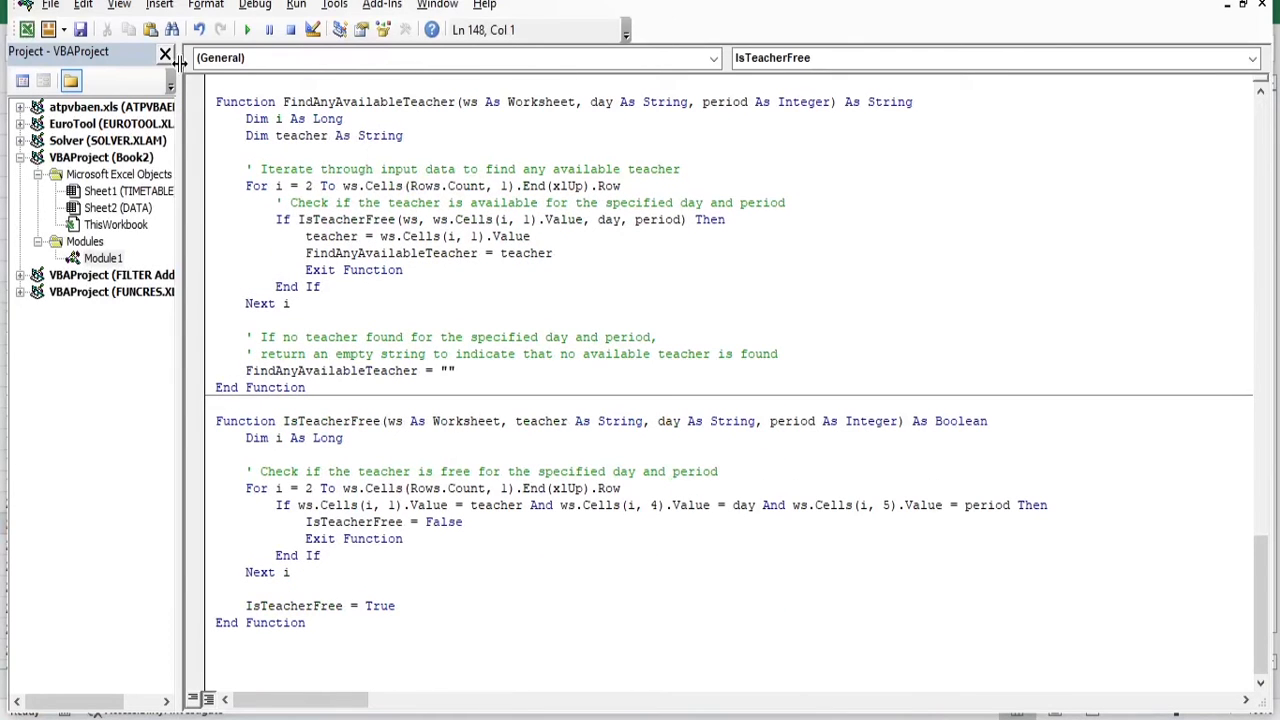
Save Book2 in the Documents folder as an Excel Macro-Enabled Workbook named SECTION
left_click(81, 33)
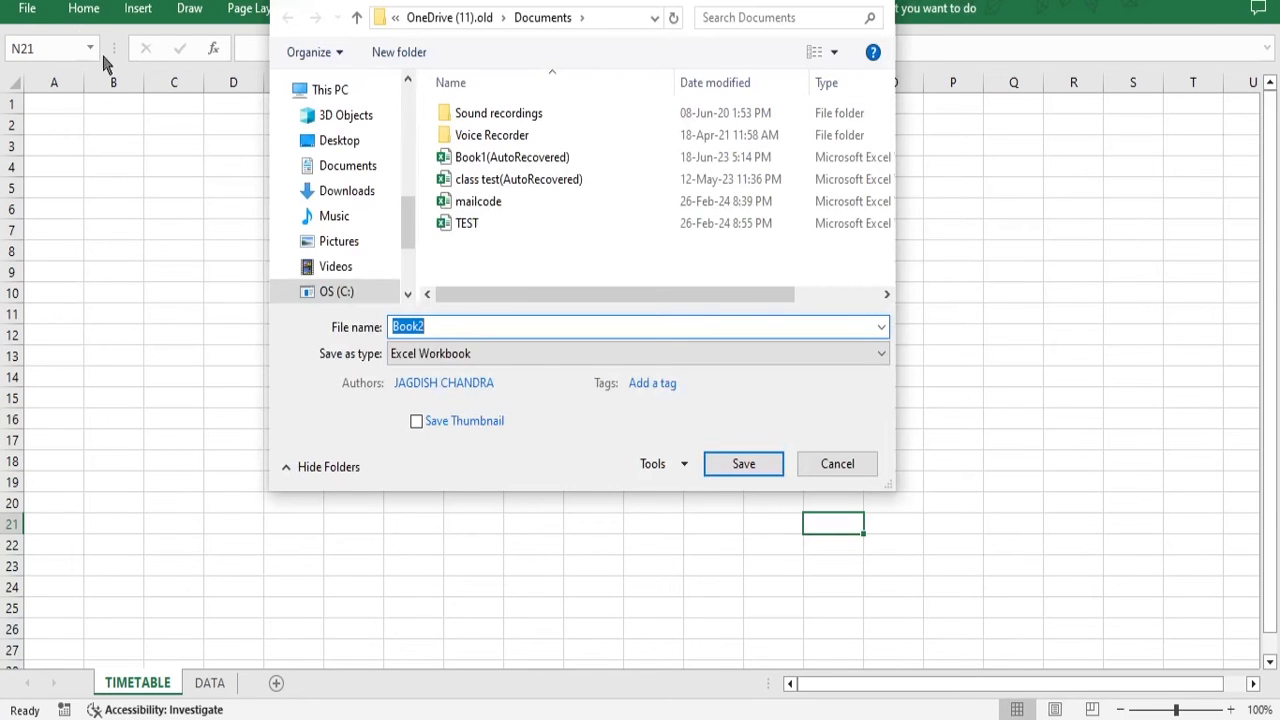
left_click(451, 354)
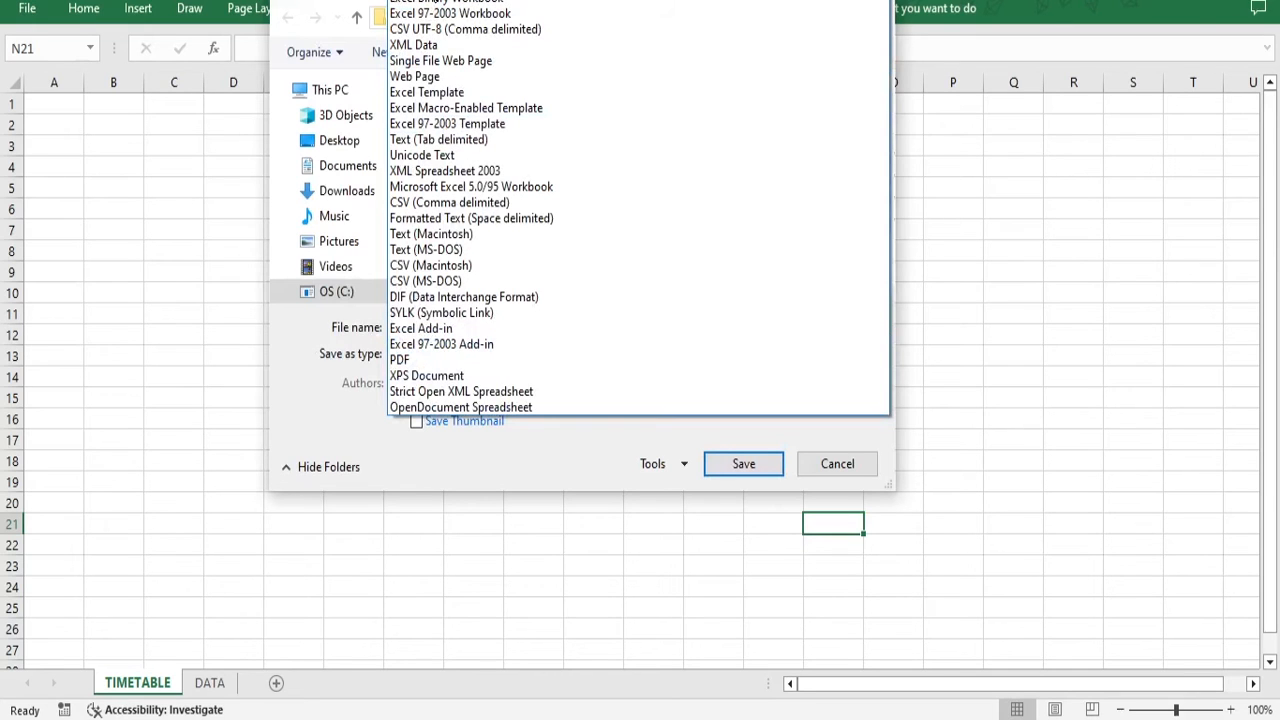
left_click(435, 1)
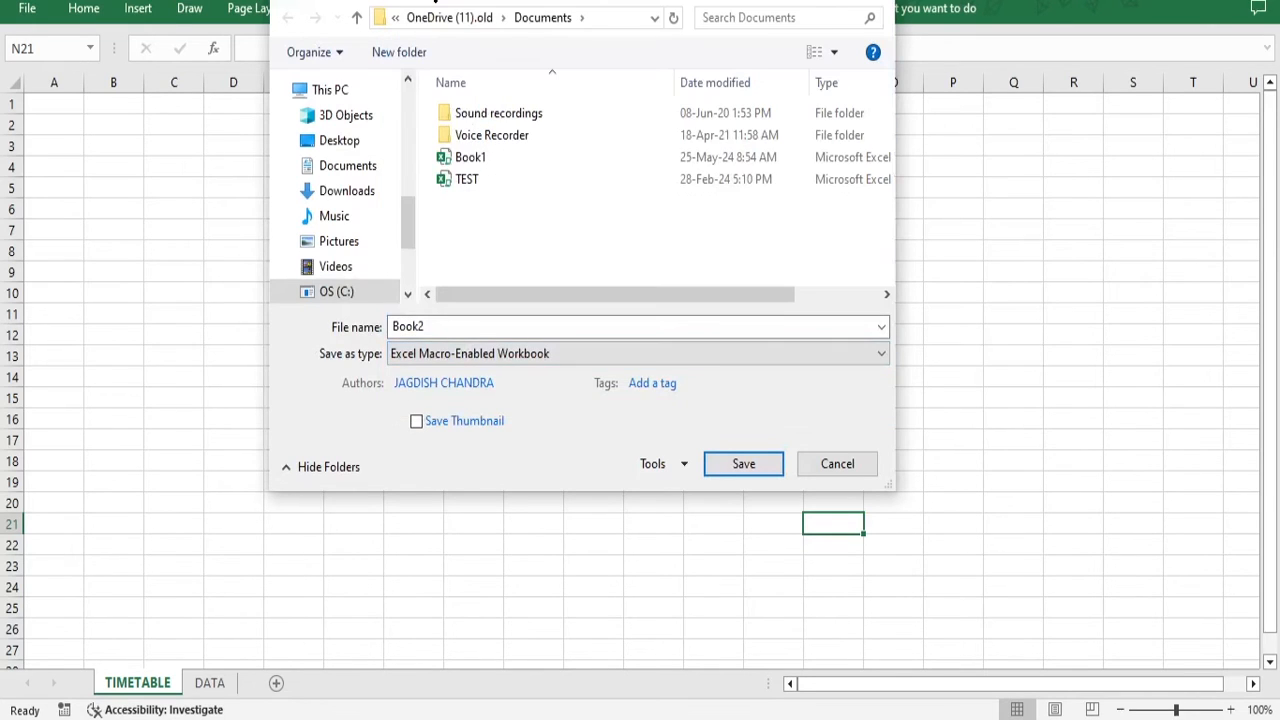
double_click(453, 327)
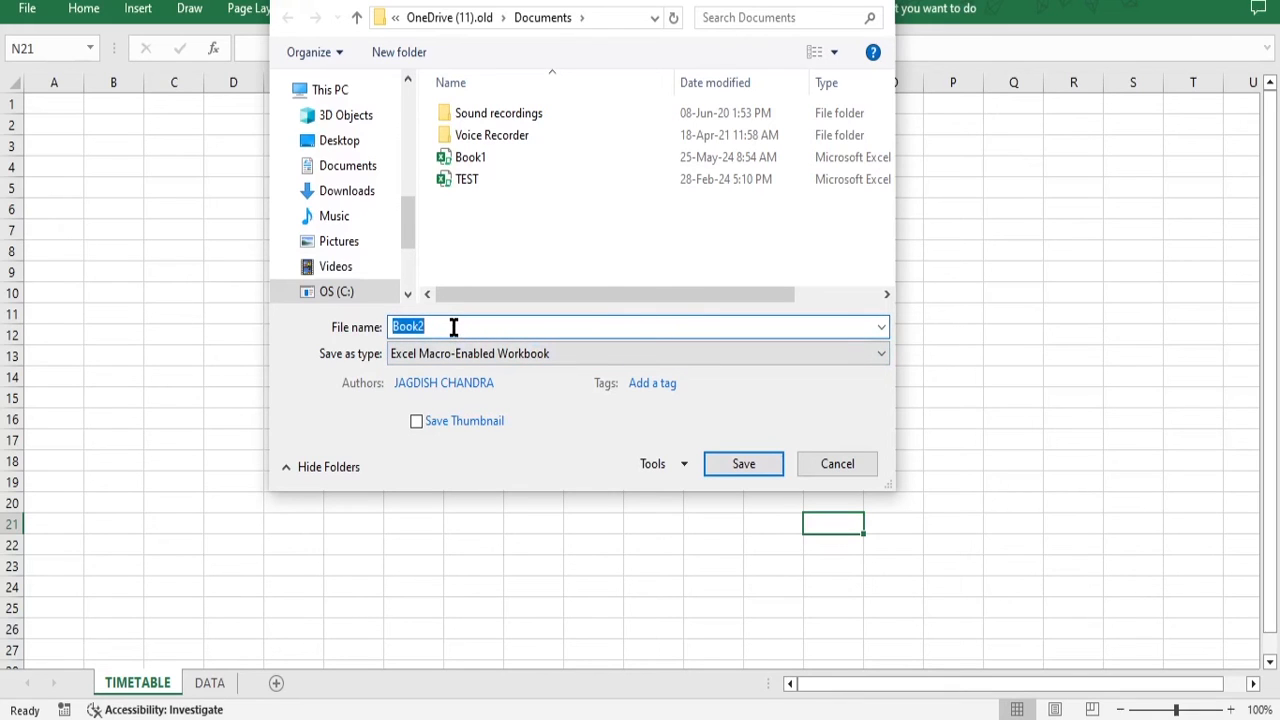
type("SECTION")
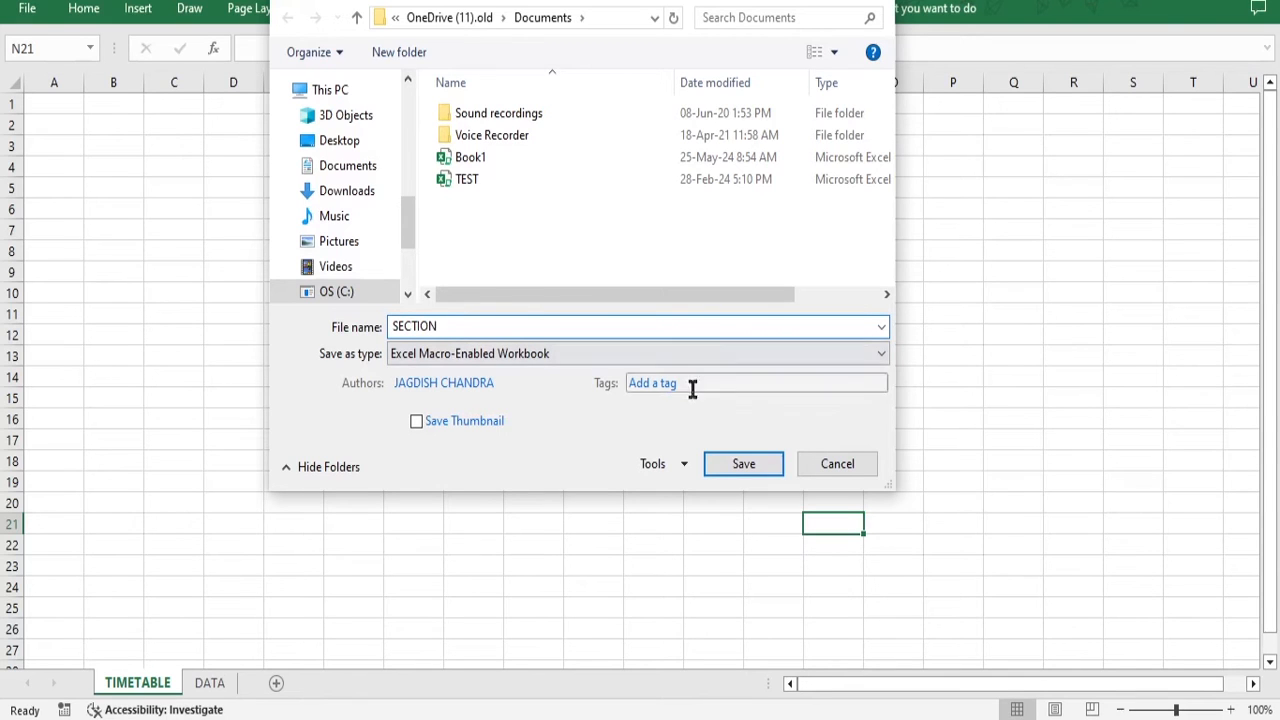
left_click(749, 470)
key("alt+F11")
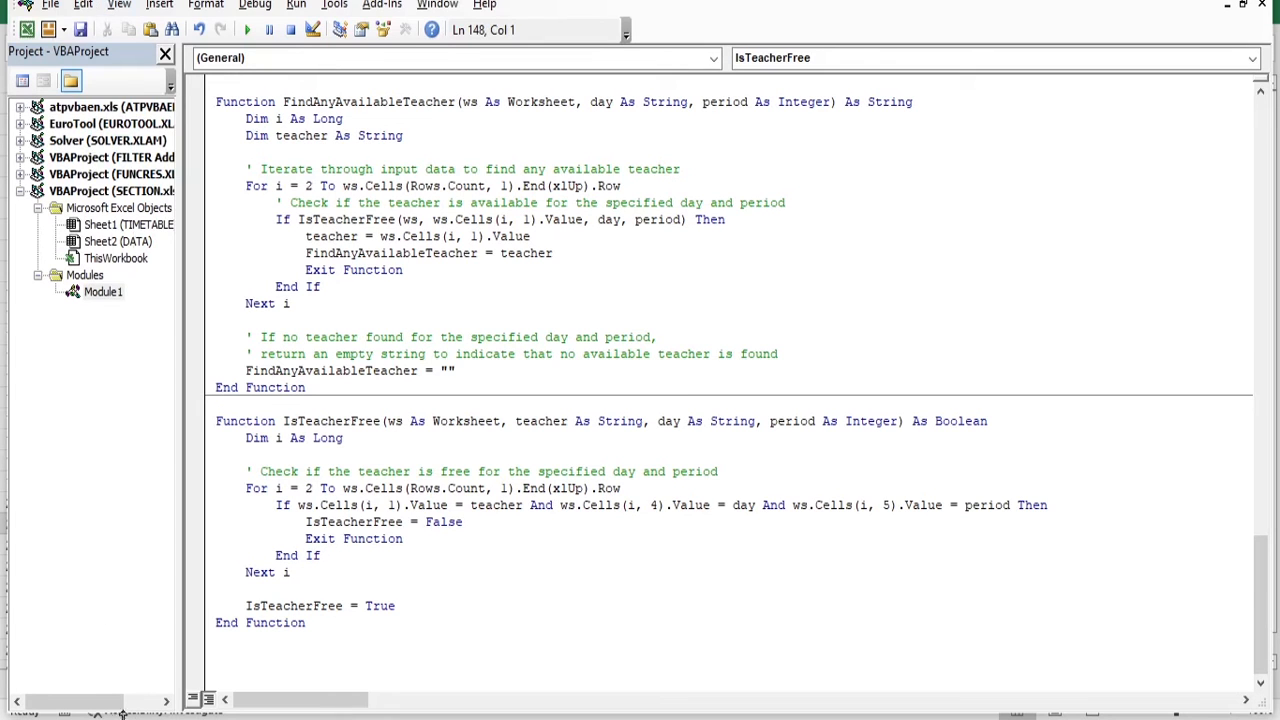
On the TIMETABLE sheet, draw a rectangle across columns J to L around rows 23 to 25 and label it UPDATE DATA
mouse_move(100, 677)
left_click(110, 585)
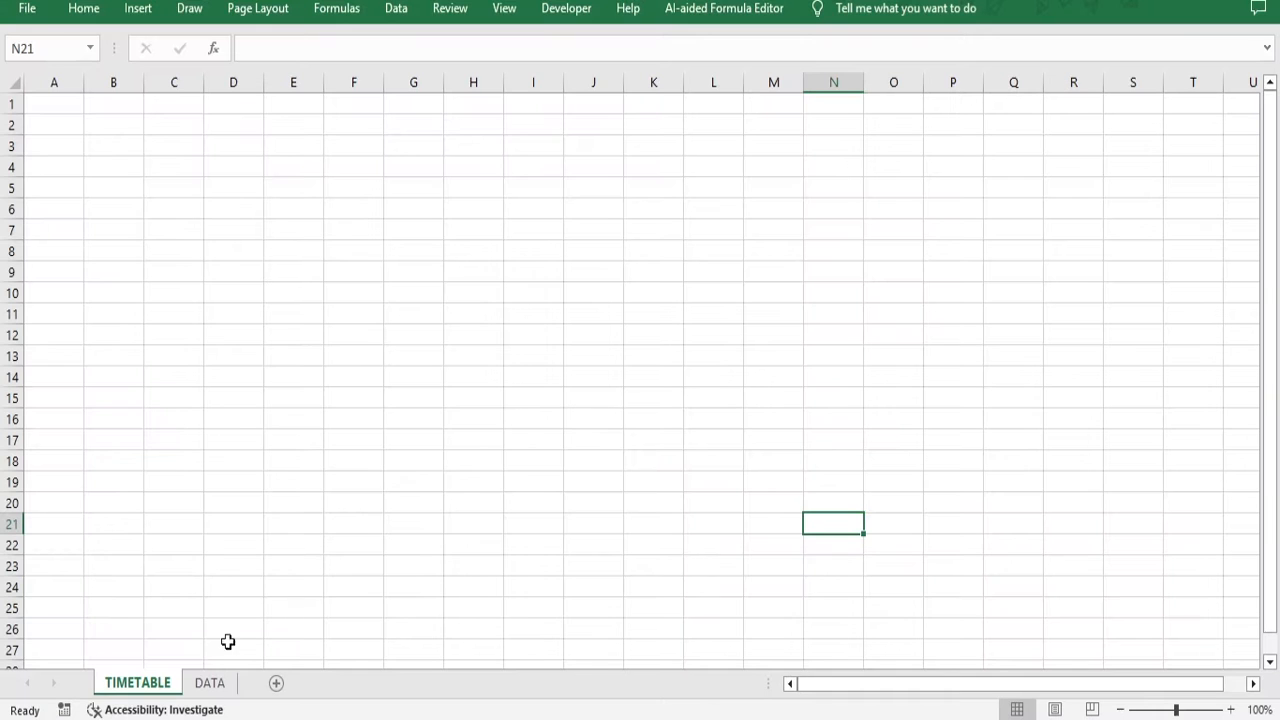
left_click(142, 10)
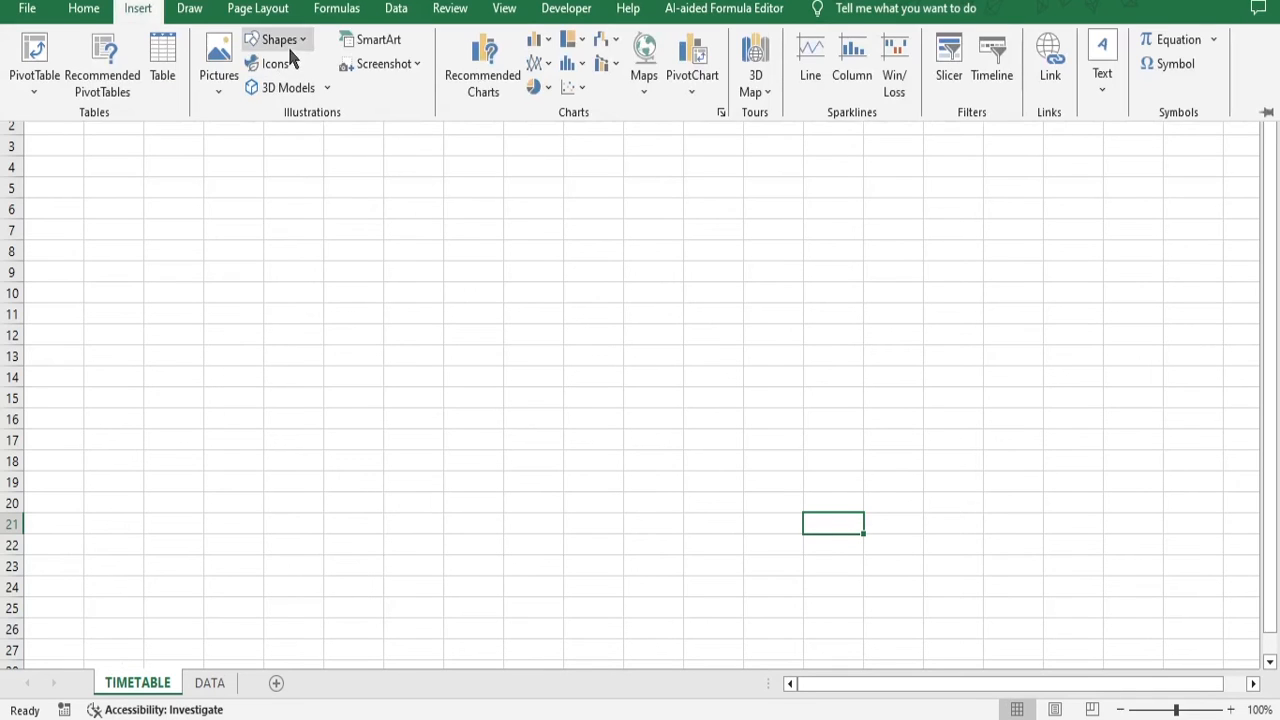
left_click(284, 40)
left_click(310, 86)
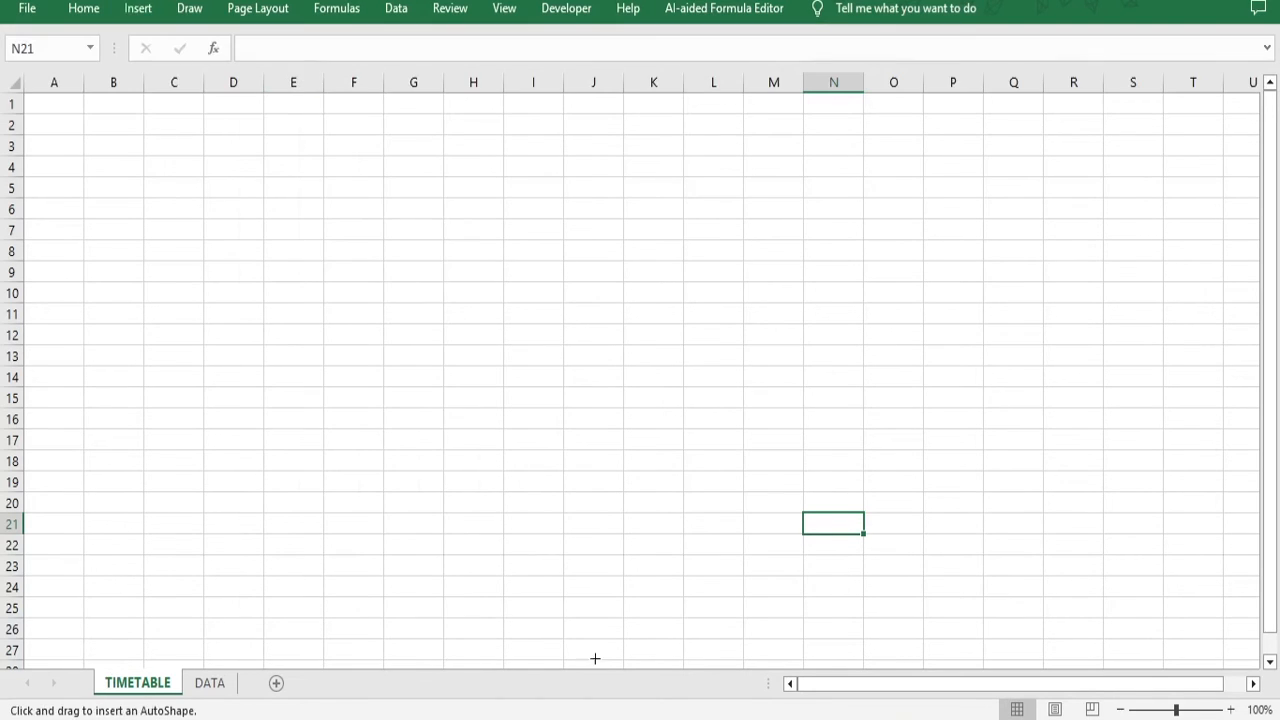
left_click_drag(571, 578, 703, 611)
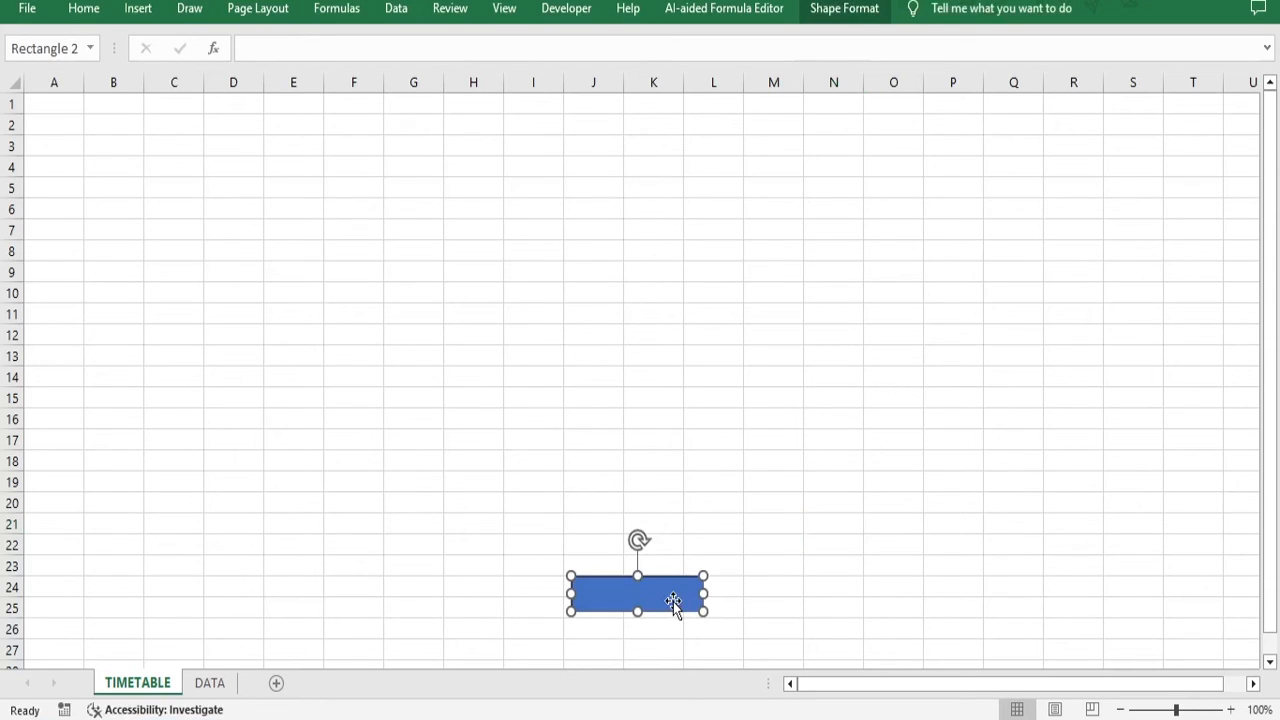
type("UPDATE DATA")
mouse_move(666, 591)
left_mouse_down()
mouse_move(637, 591)
mouse_move(666, 584)
left_mouse_up()
Make the UPDATE DATA label on the rectangle bold, horizontally centred and 14 pt, and finish by deselecting the shape
triple_click(620, 580)
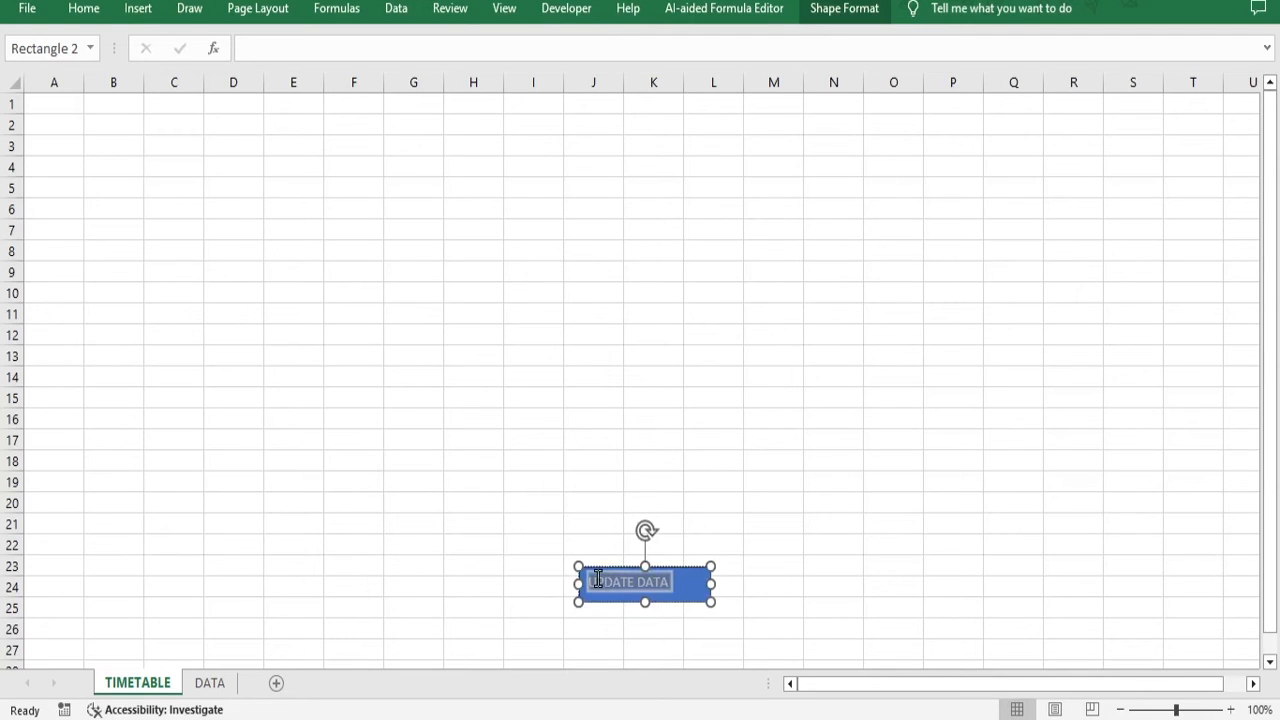
left_click(80, 10)
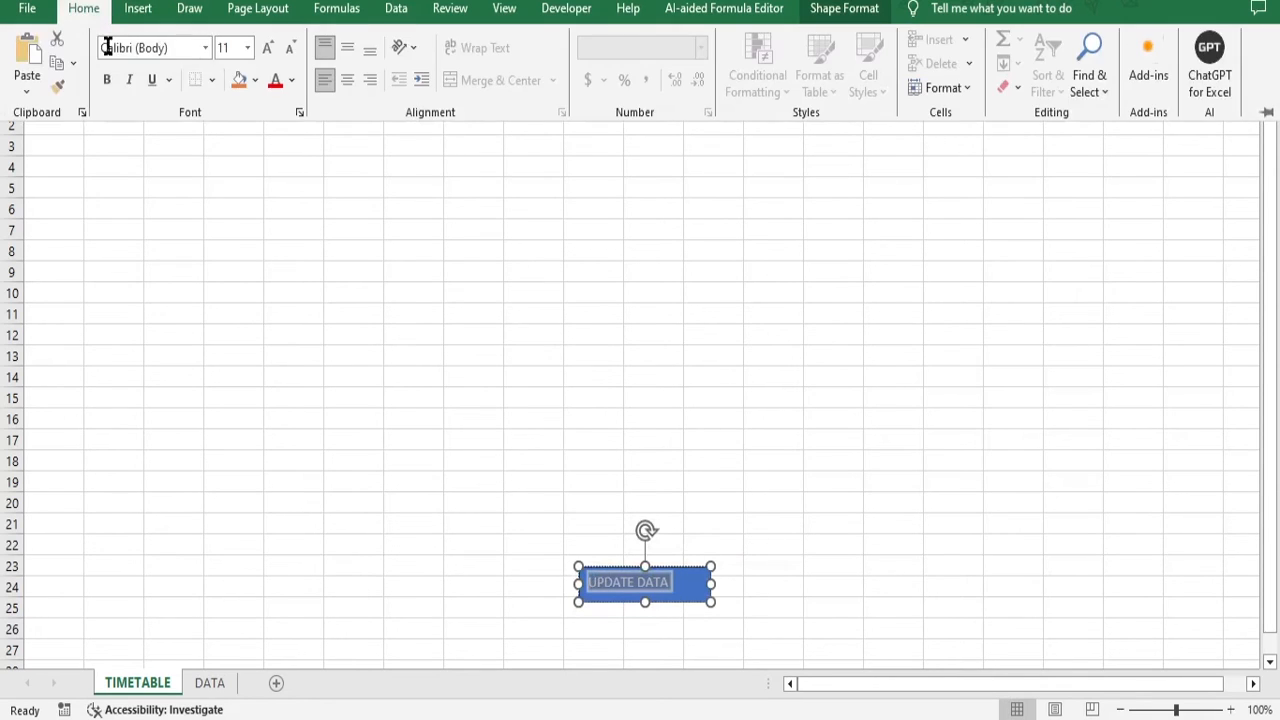
left_click(107, 80)
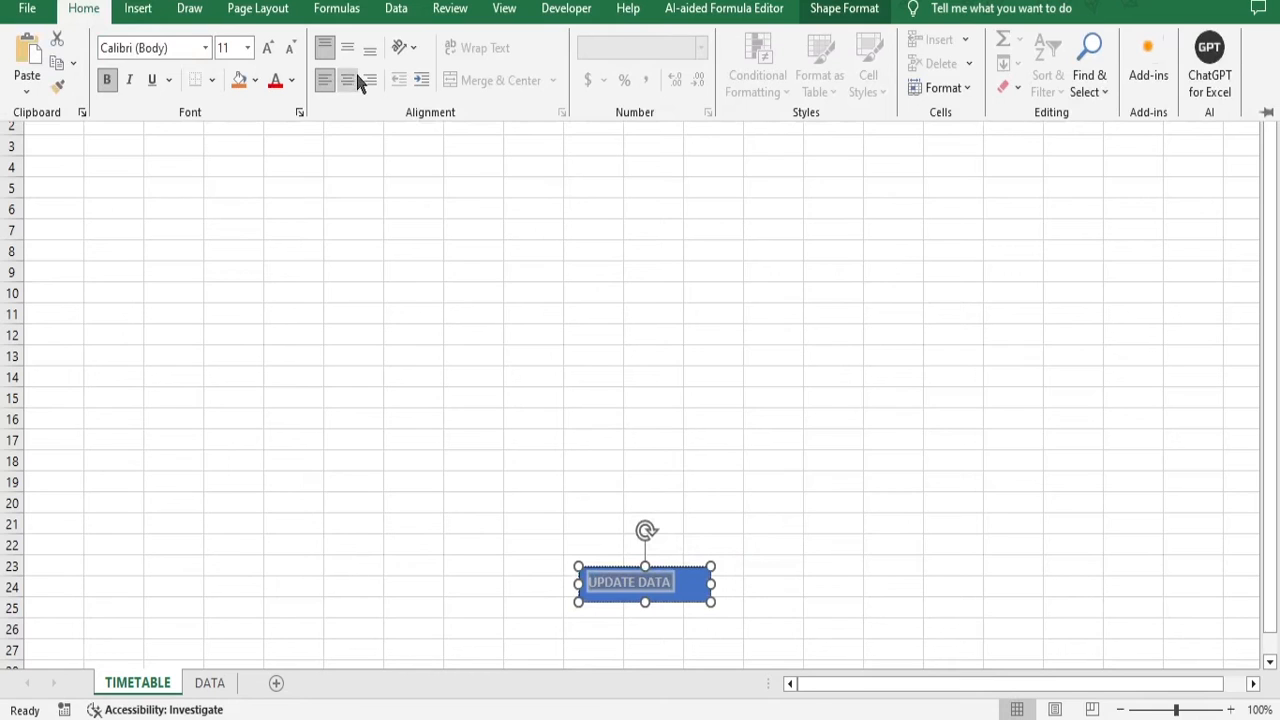
left_click(347, 80)
left_click(267, 50)
left_click(267, 50)
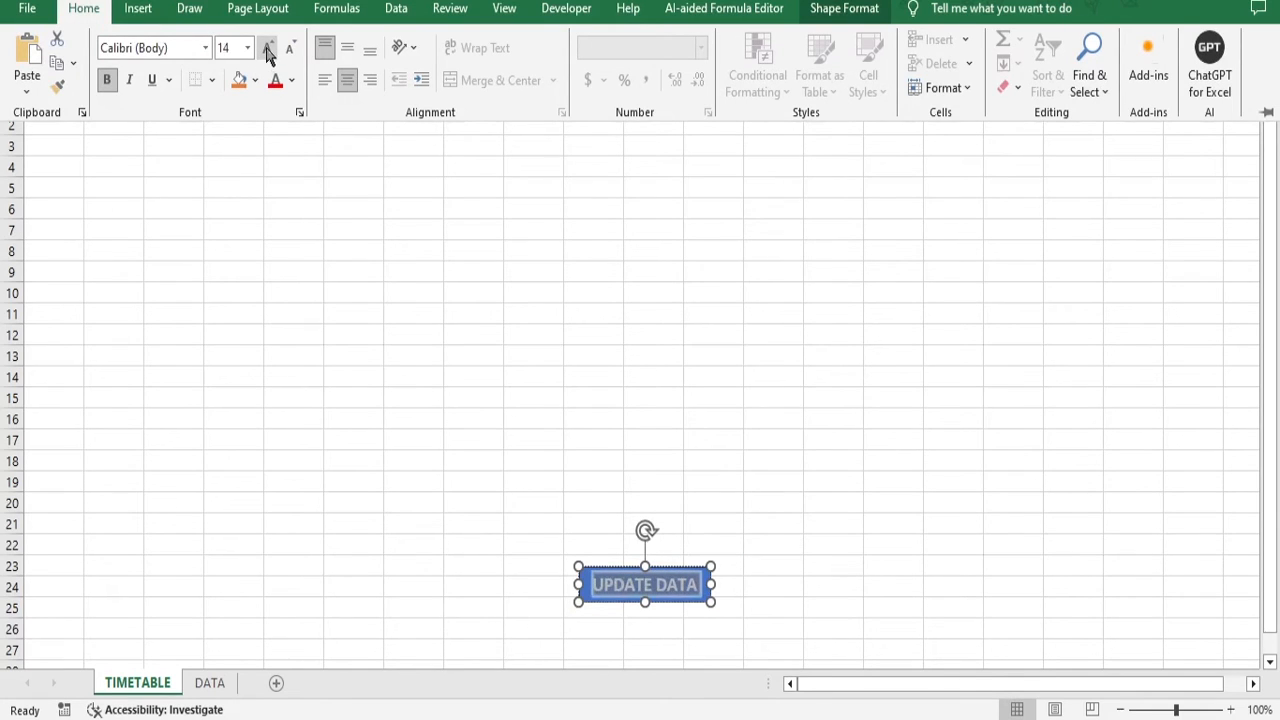
key("Escape")
left_click_drag(725, 607, 727, 590)
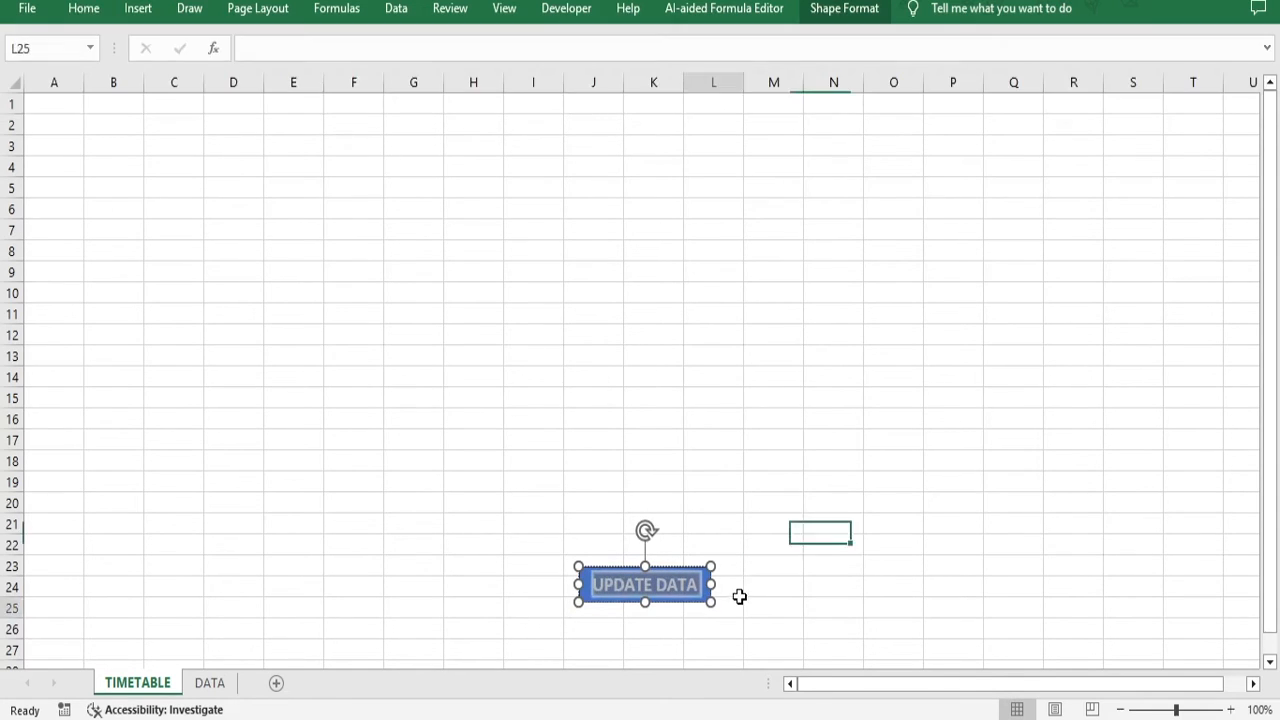
left_click(817, 634)
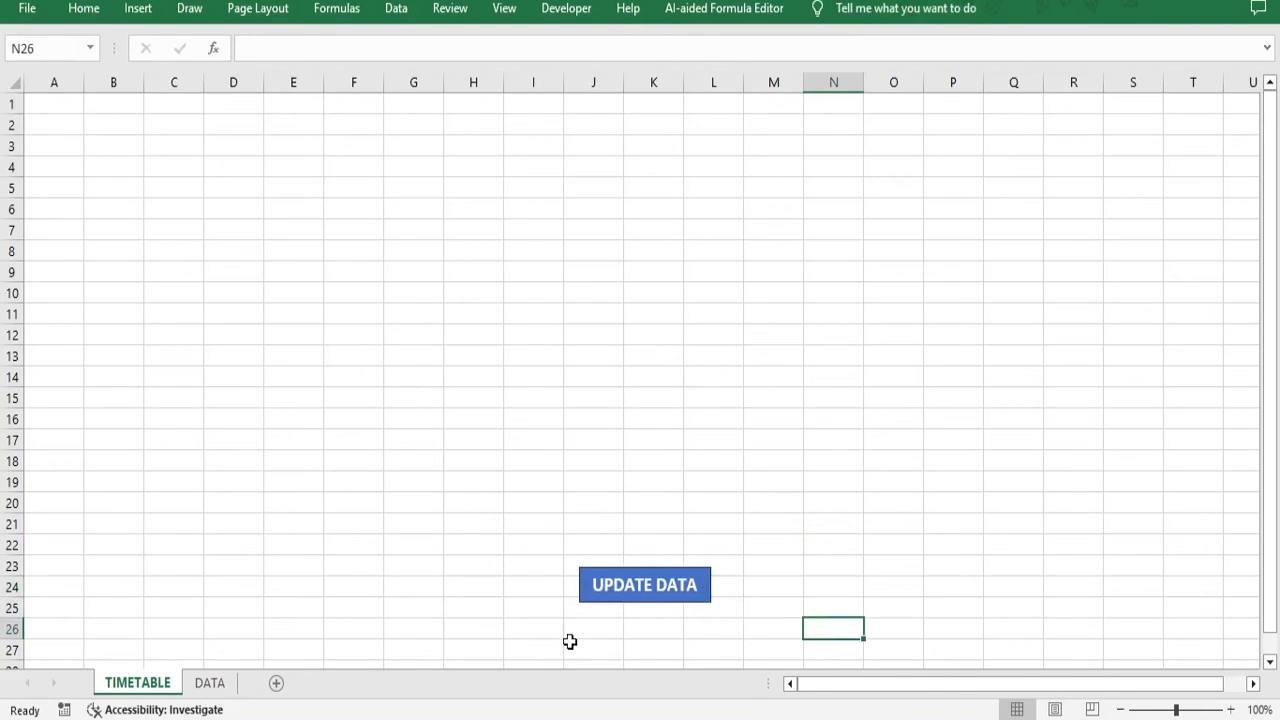
left_click(211, 684)
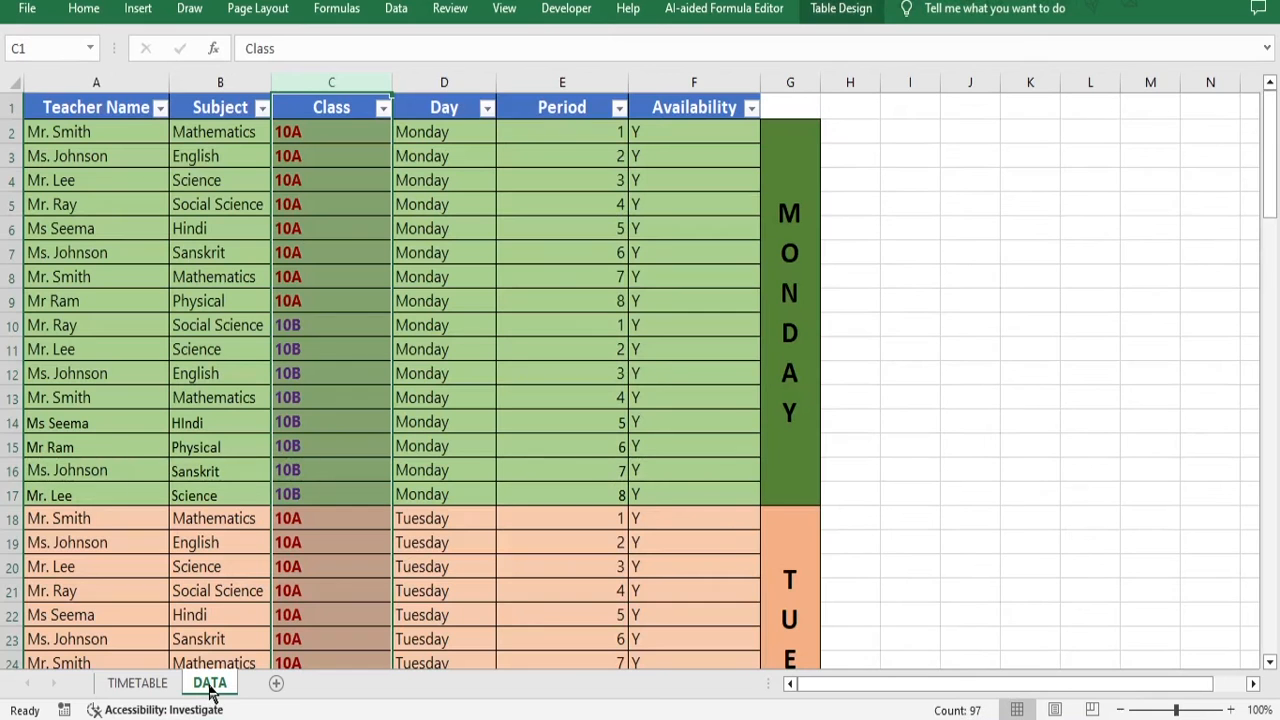
left_click(152, 684)
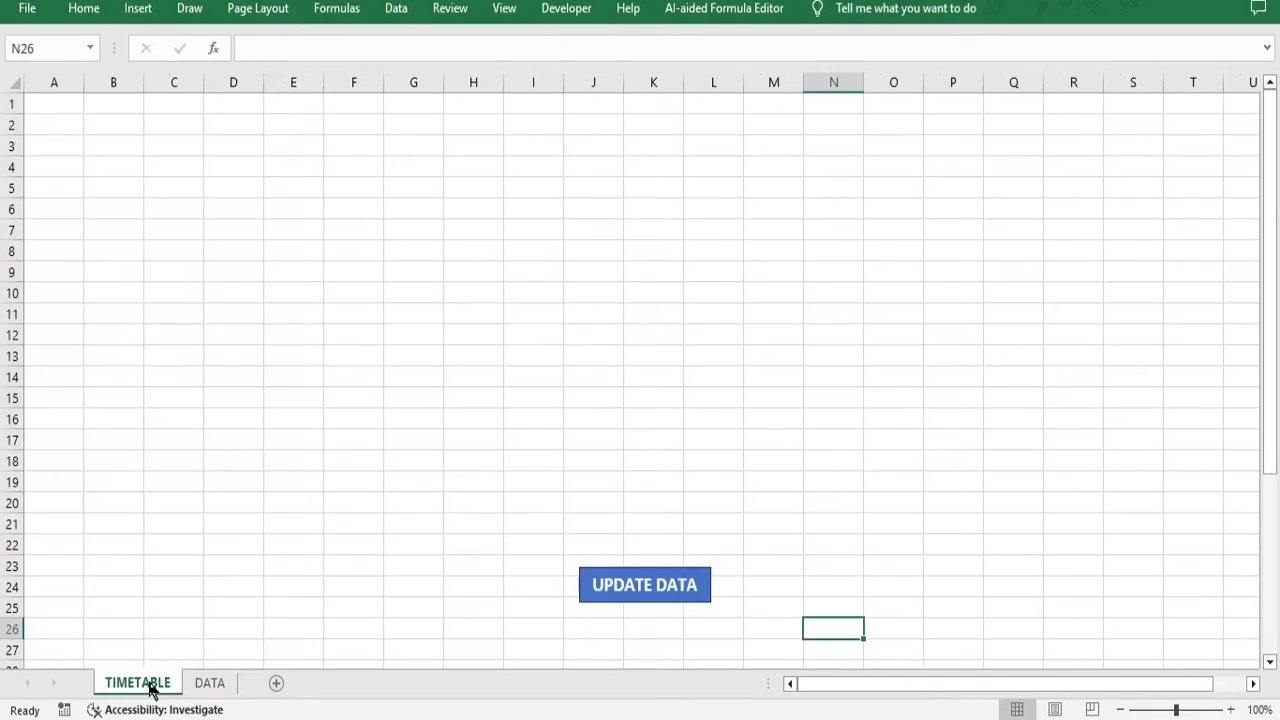
right_click(680, 582)
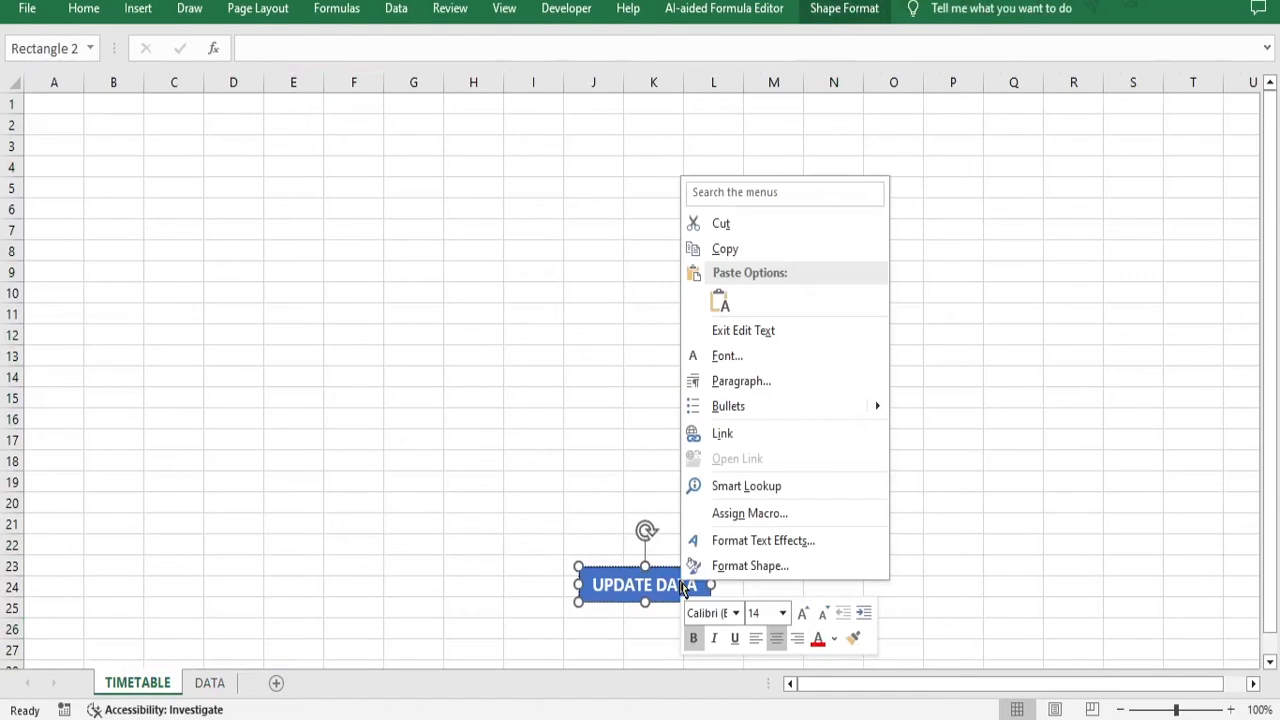
key("Escape")
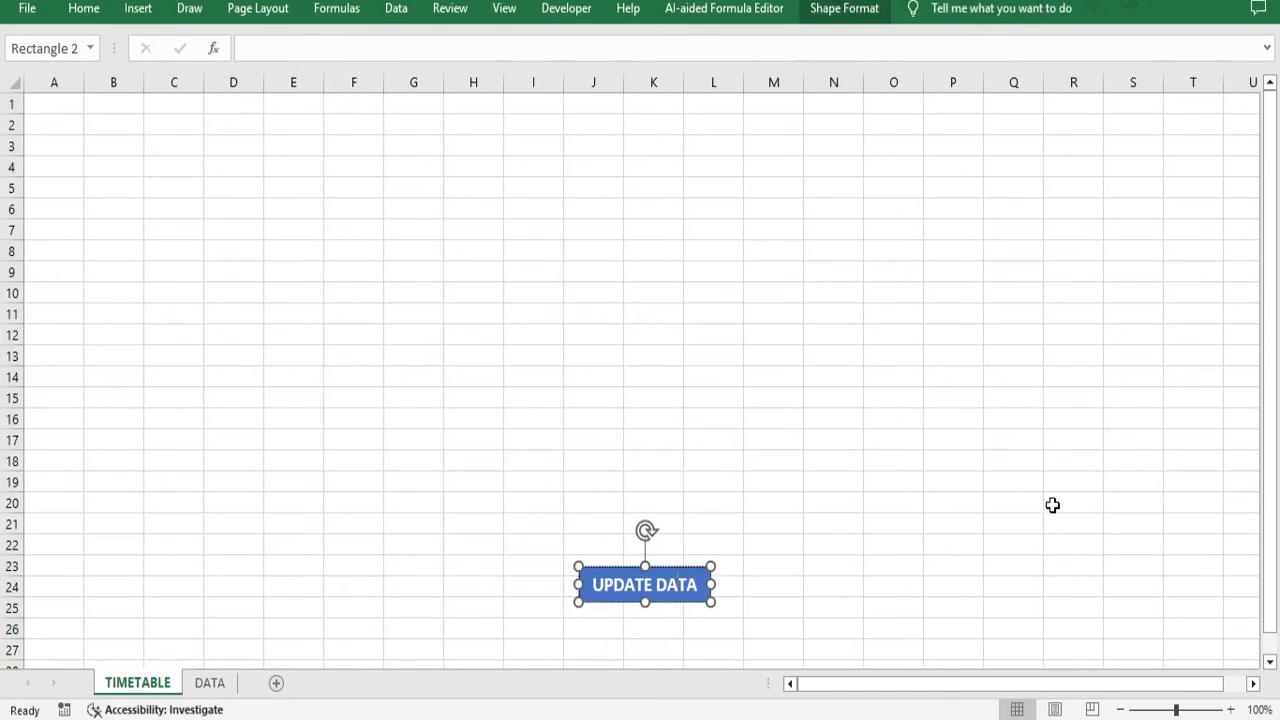
right_click(711, 601)
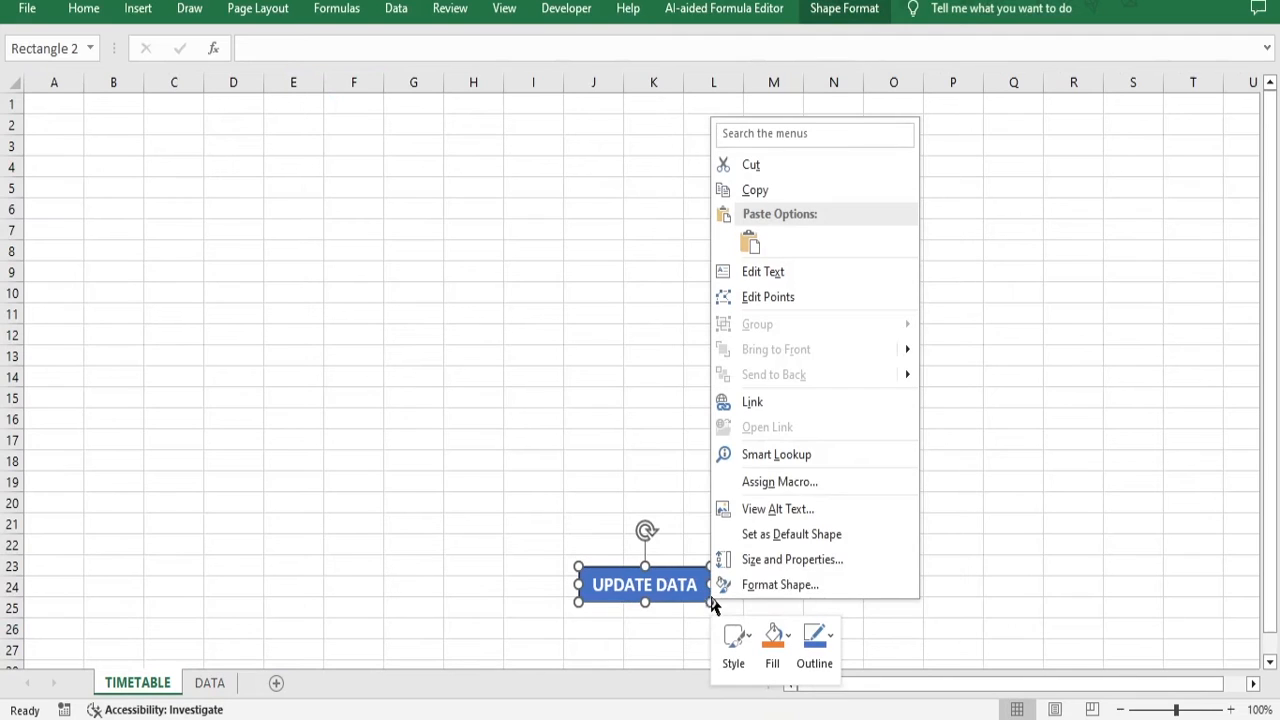
left_click(1146, 460)
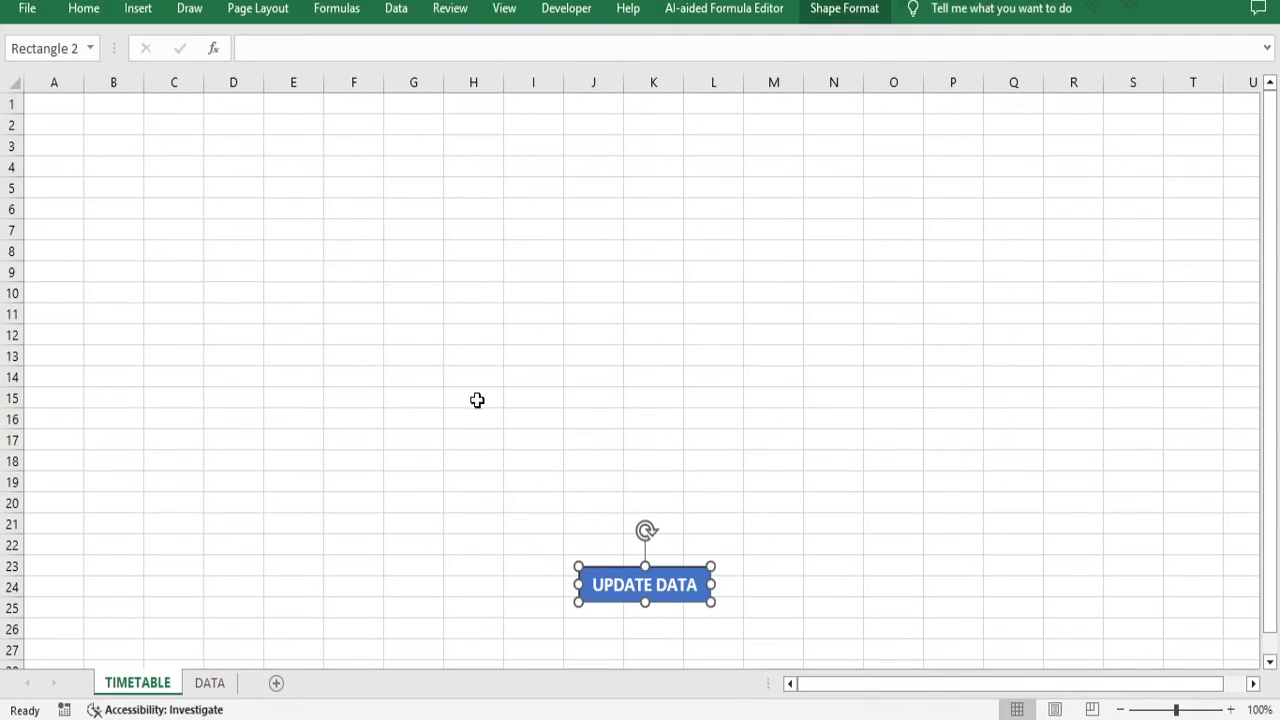
left_click(477, 400)
Assign the GenerateTimetable macro to the UPDATE DATA shape on the TIMETABLE sheet
left_click(692, 589)
right_click(694, 592)
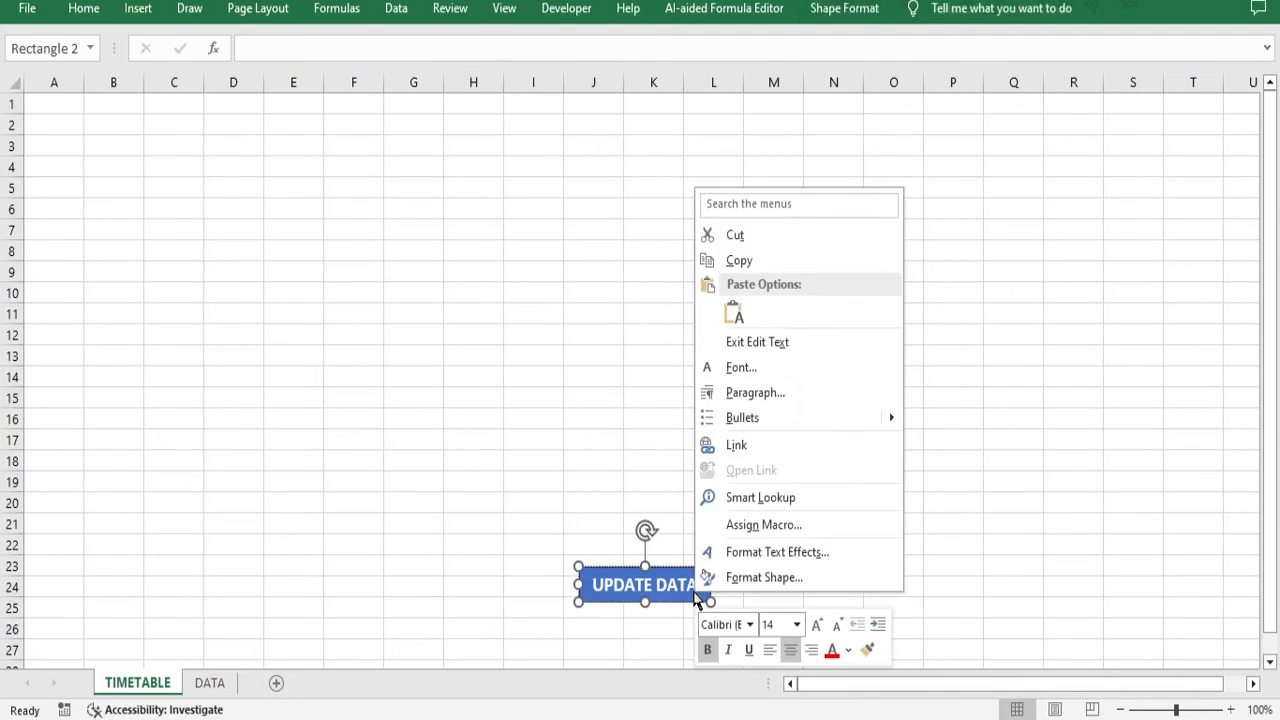
left_click(786, 526)
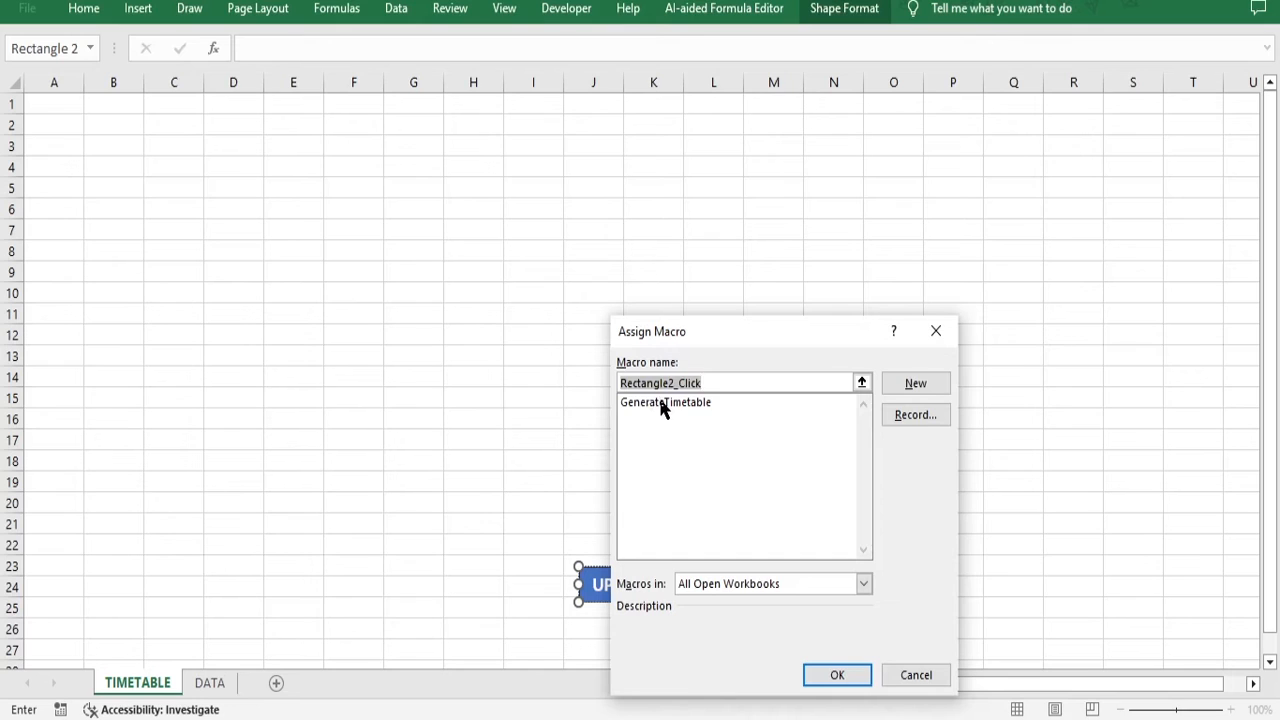
left_click(661, 404)
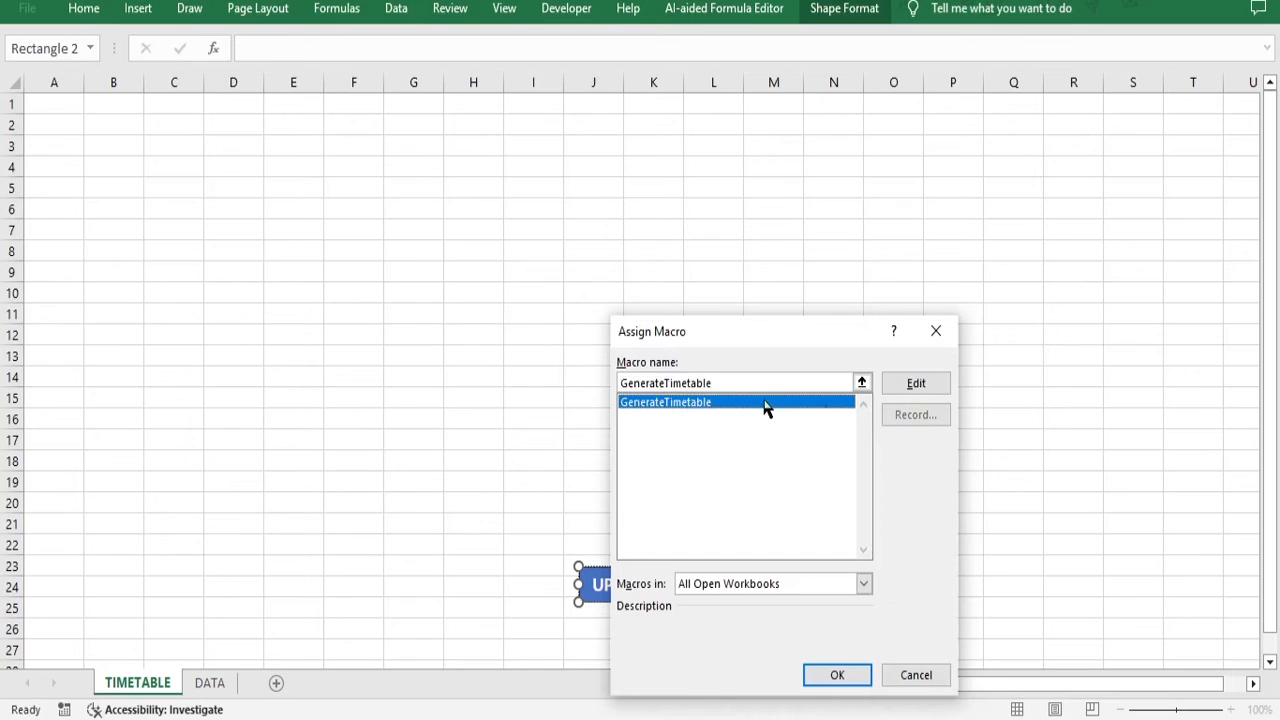
left_click(837, 676)
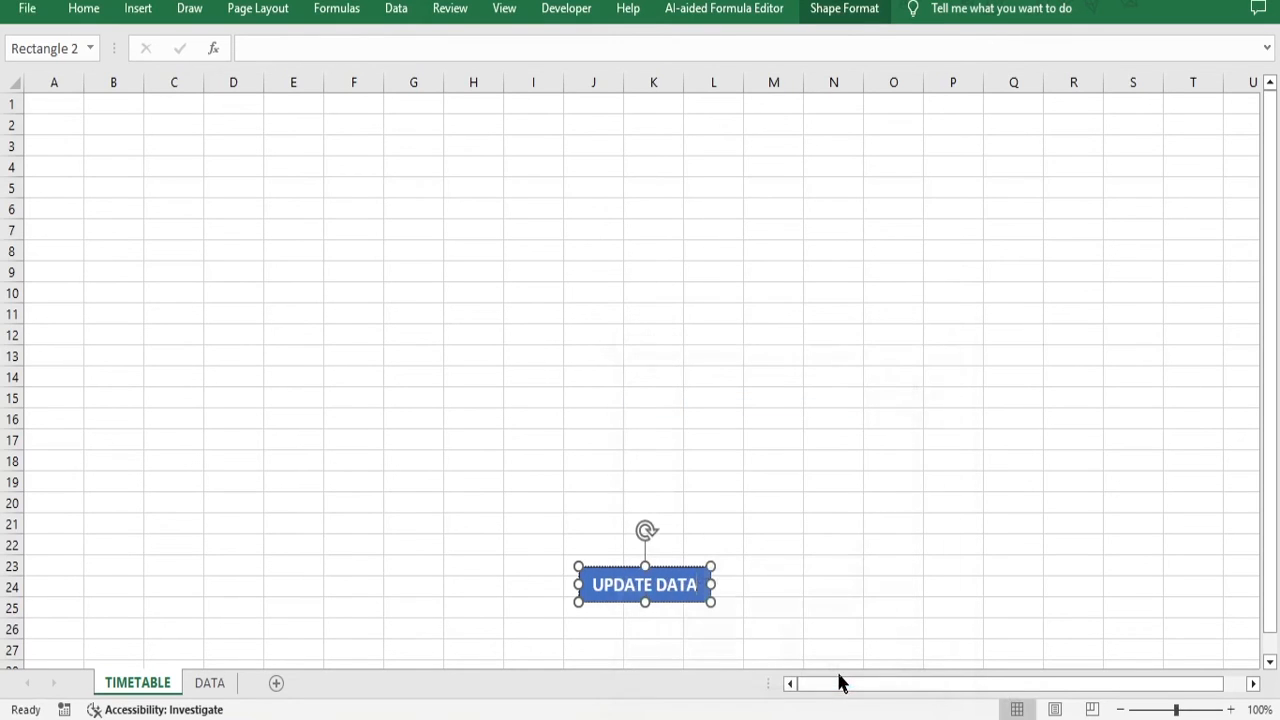
Deselect the shape, run the timetable macro through UPDATE DATA, and dismiss the completion message
left_click(749, 527)
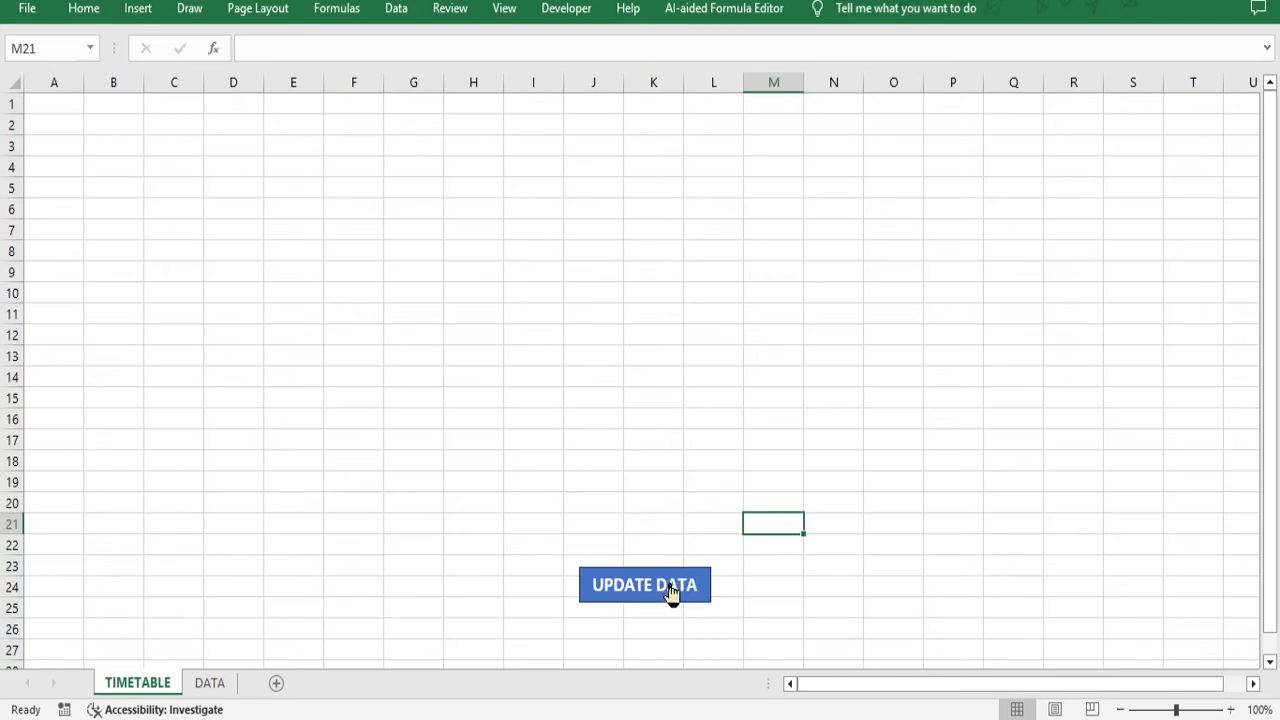
left_click(670, 590)
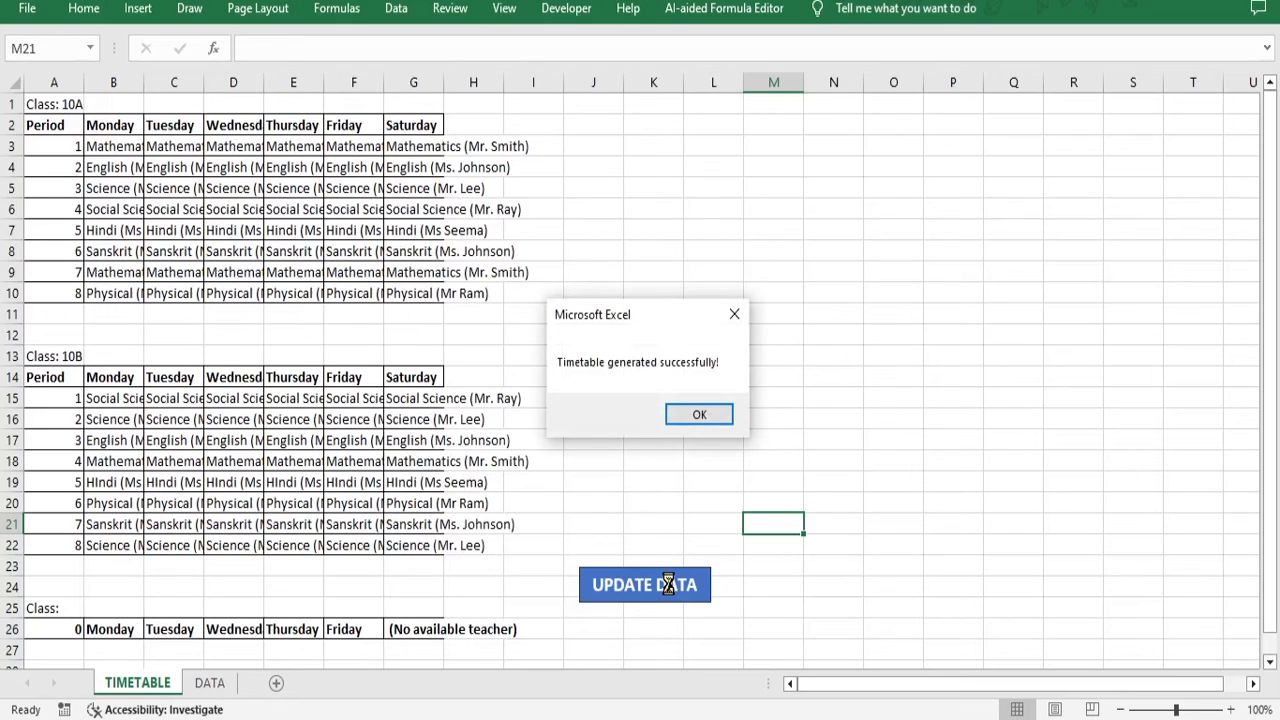
left_click(699, 415)
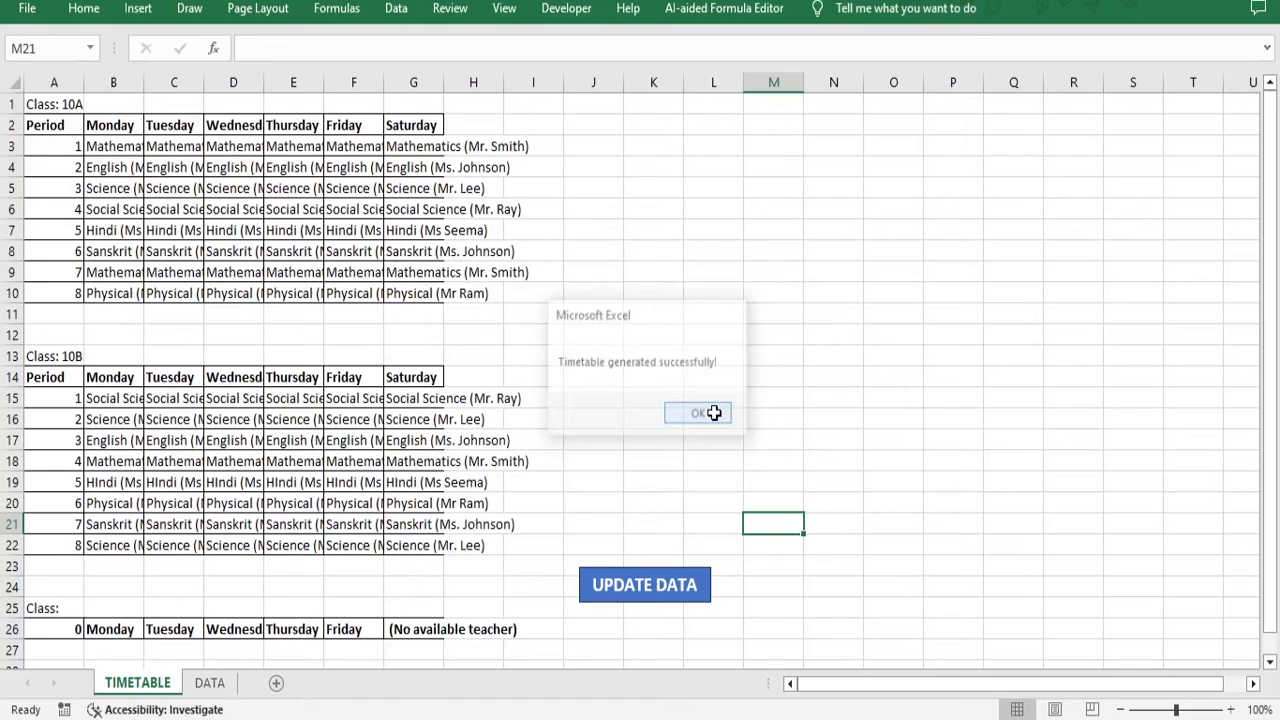
left_click(714, 415)
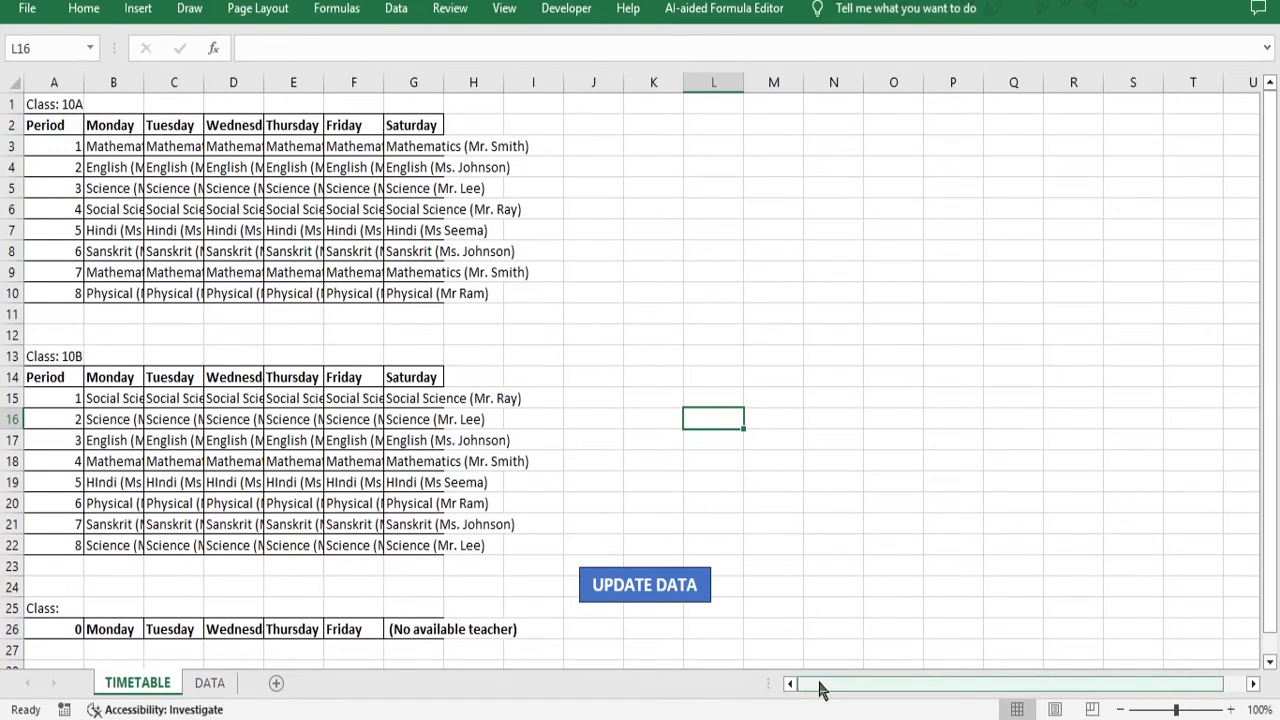
On the DATA sheet, delete rows 98 and 99, the first two blank rows of the green ADJUST block
left_click(209, 683)
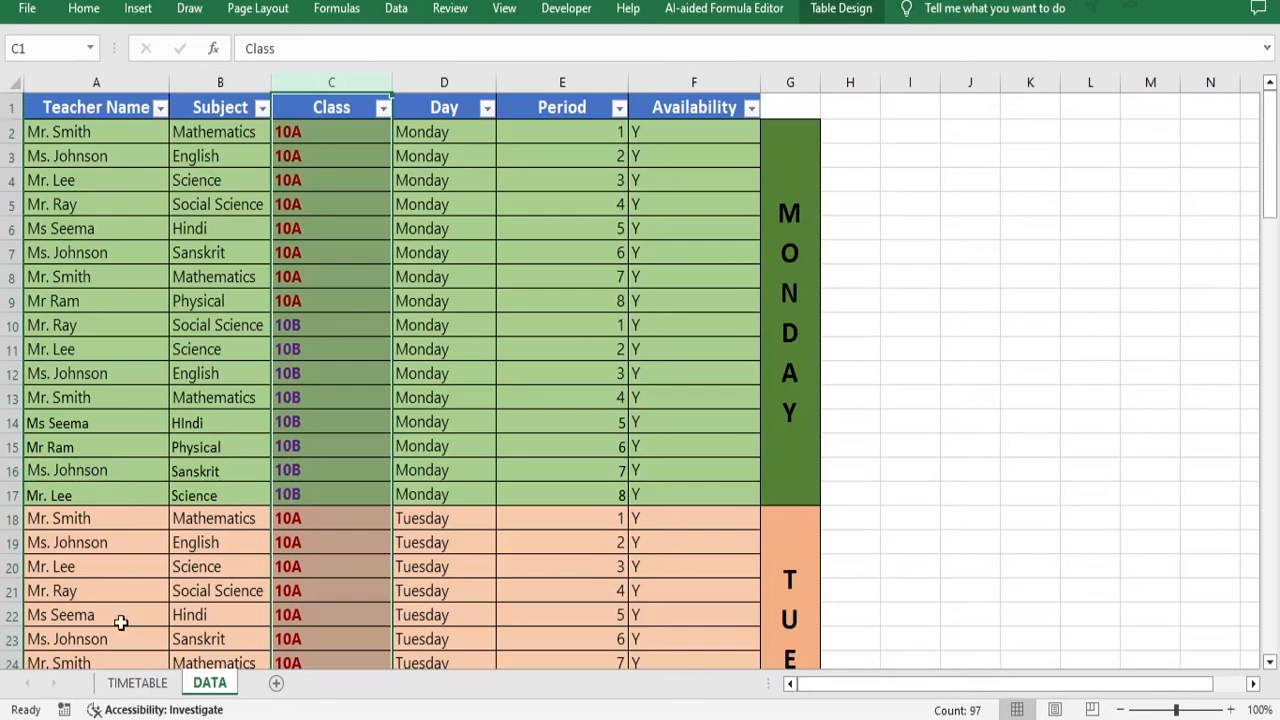
scroll(208, 636, "down", 6)
scroll(208, 636, "down", 20)
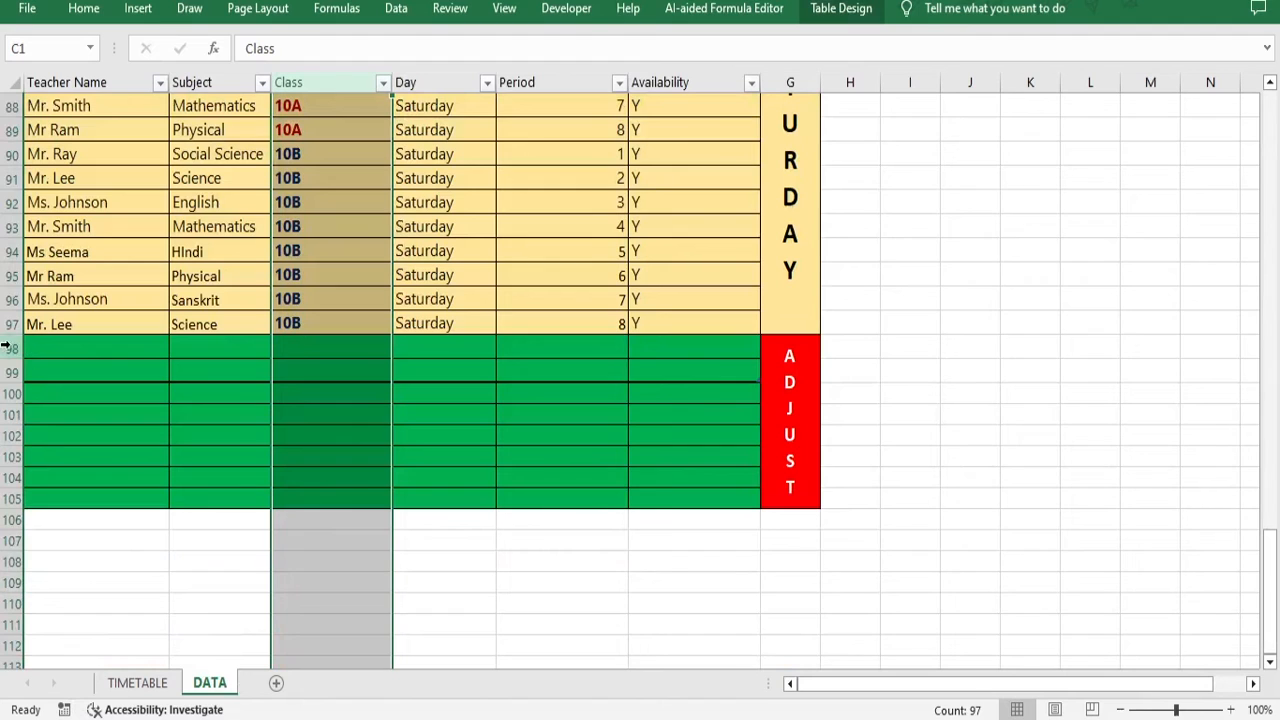
left_click_drag(12, 347, 12, 371)
right_click(12, 347)
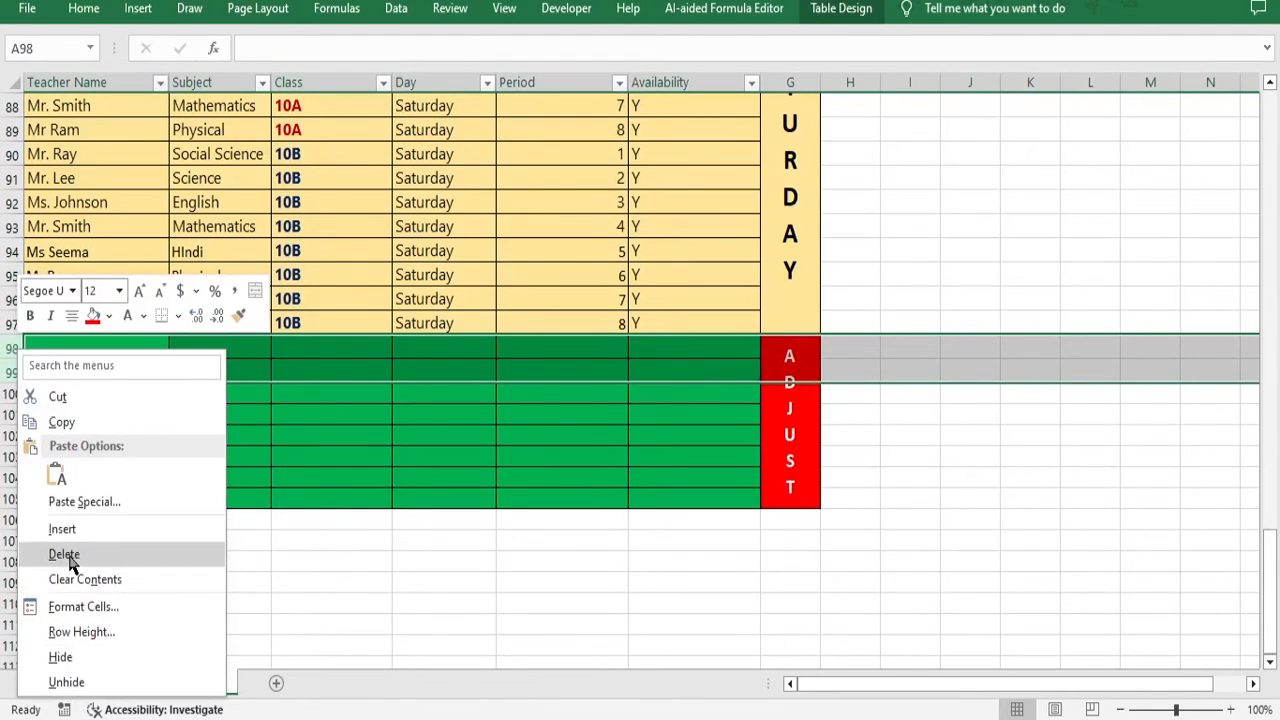
left_click(70, 556)
left_click(532, 549)
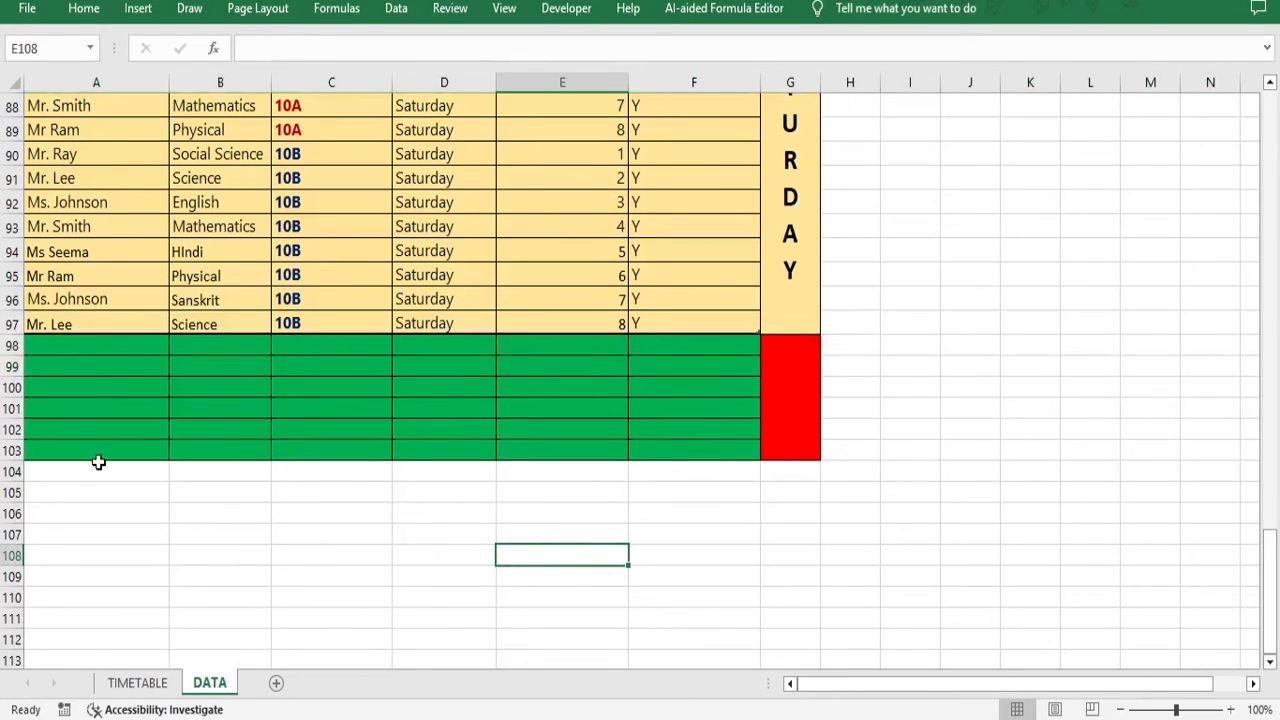
Return to the TIMETABLE sheet, regenerate the timetable with UPDATE DATA, and close the resulting message
left_click(135, 684)
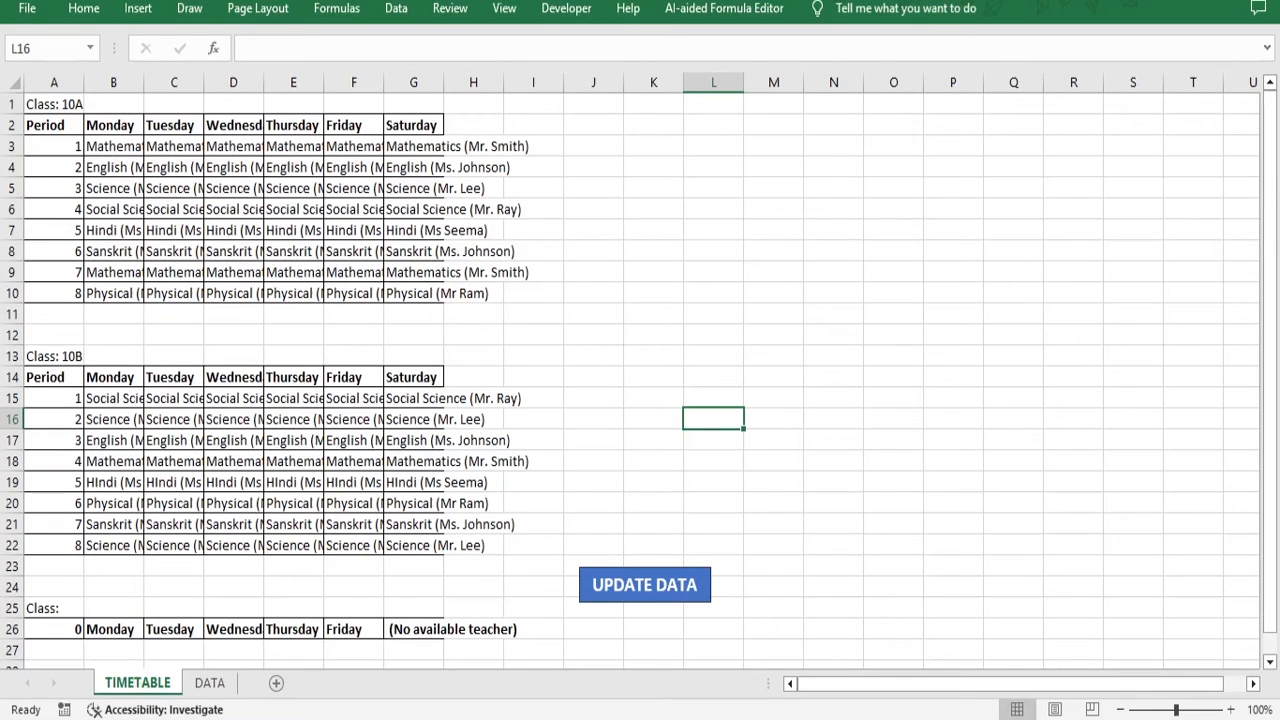
left_click(679, 586)
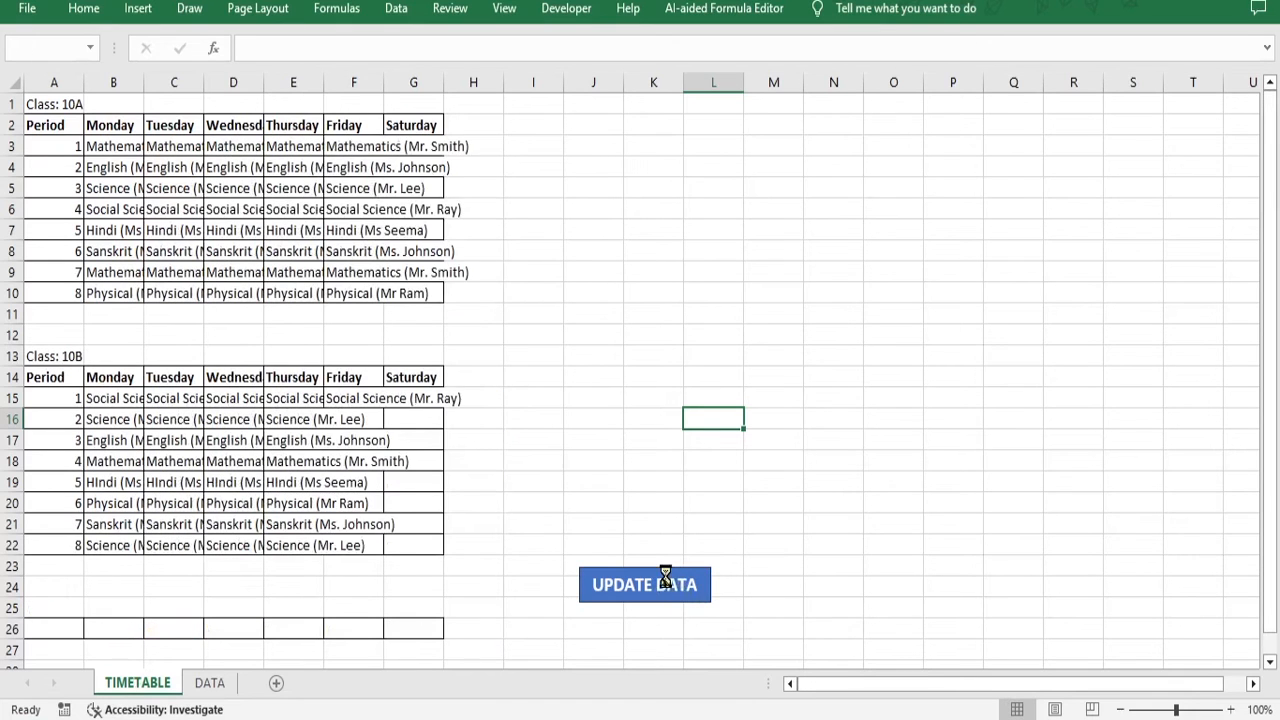
left_click(694, 415)
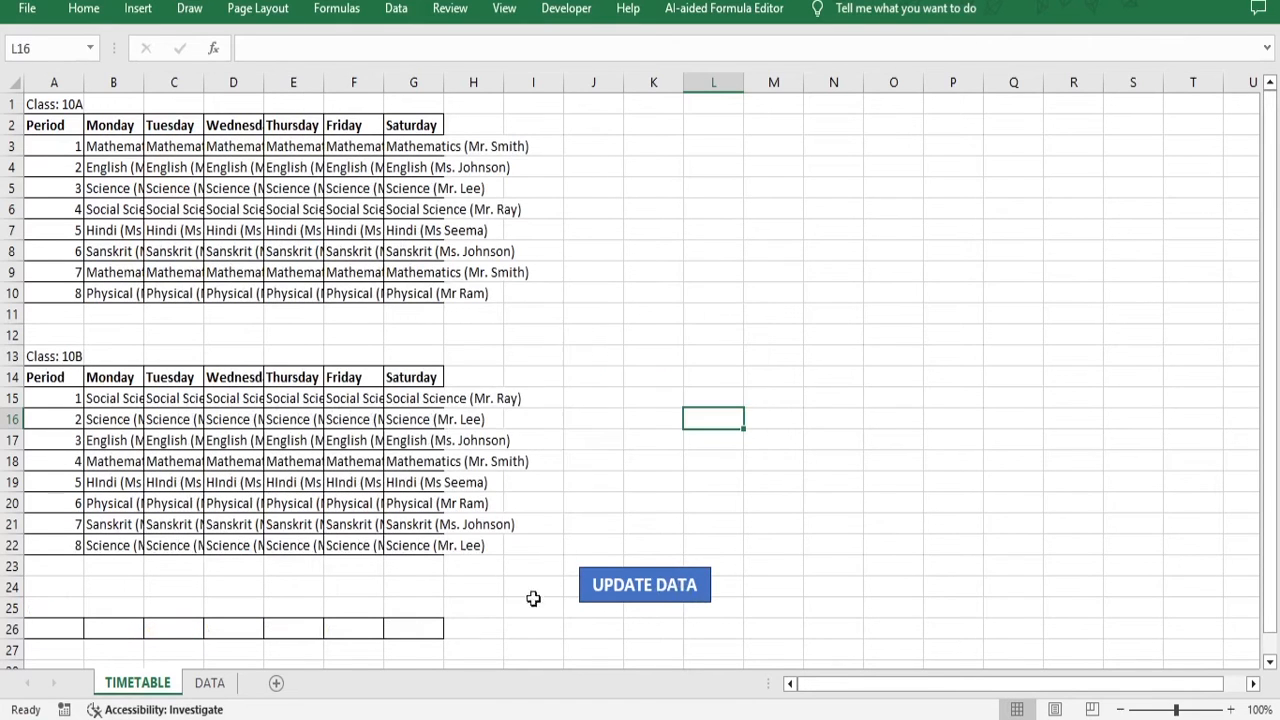
Clear all contents and formatting from the leftover bordered cells A25:H26 below the class 10B timetable
left_click_drag(474, 628, 12, 612)
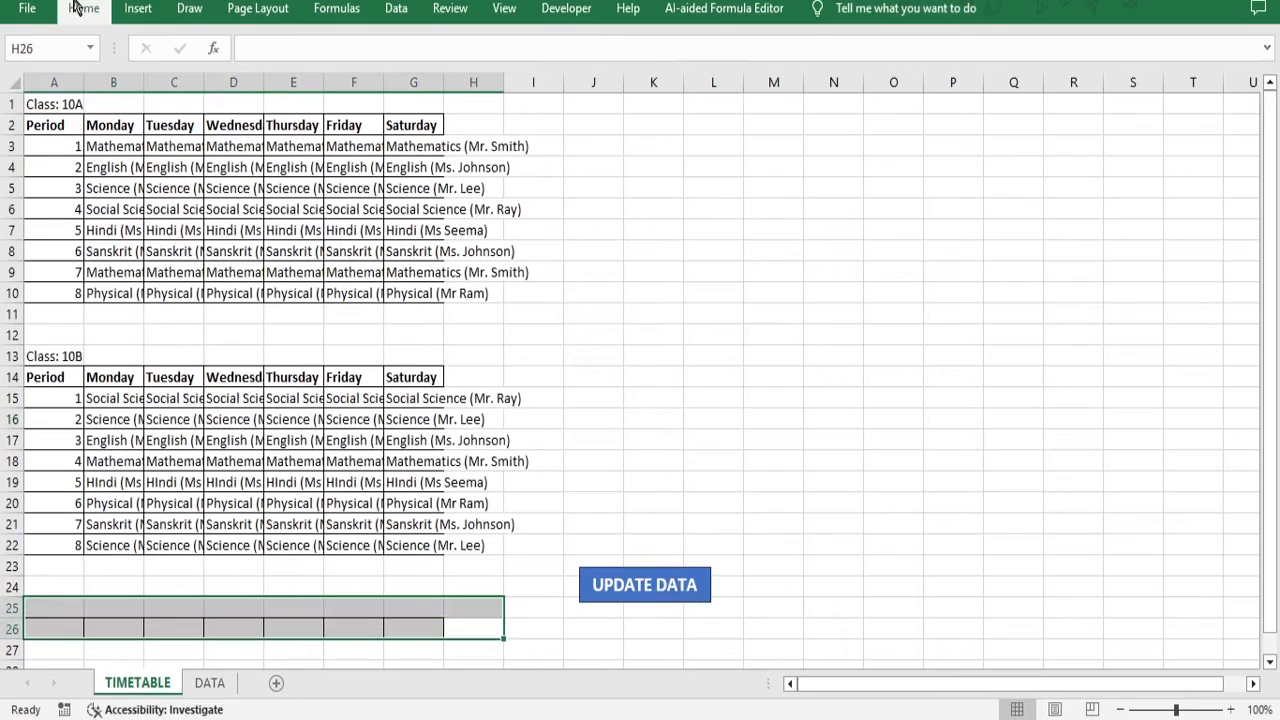
left_click(82, 9)
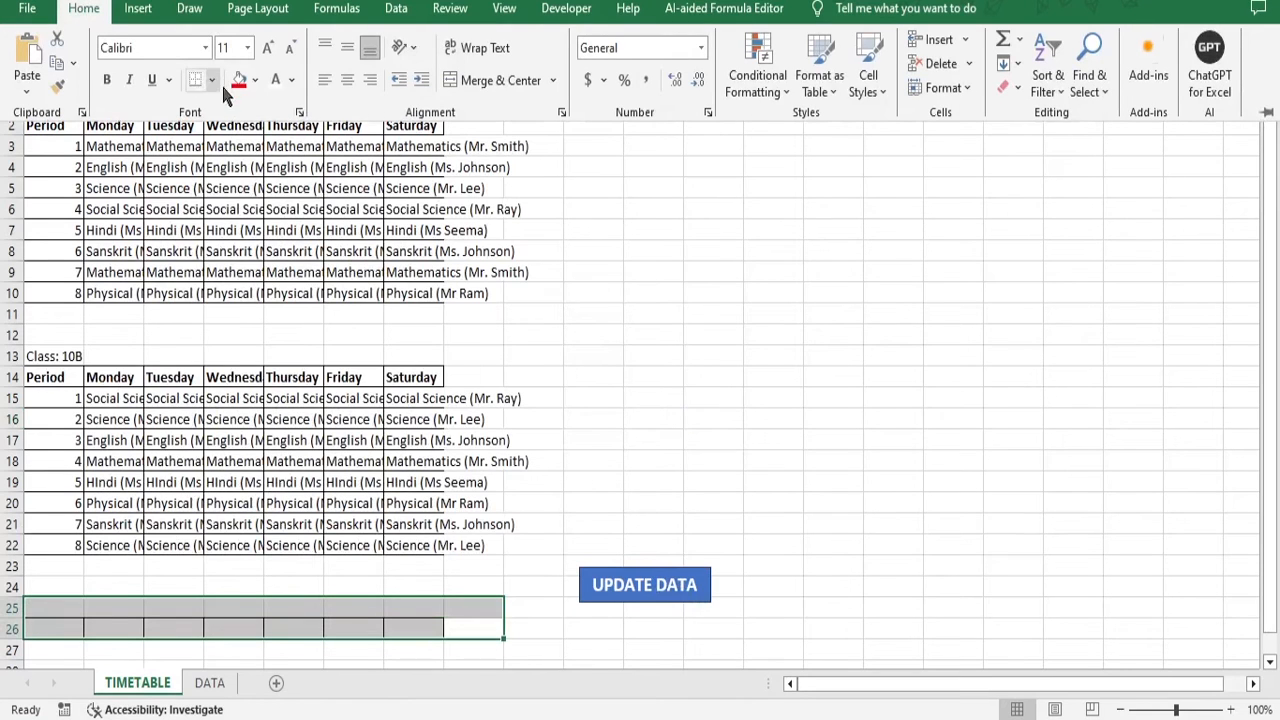
left_click(934, 393)
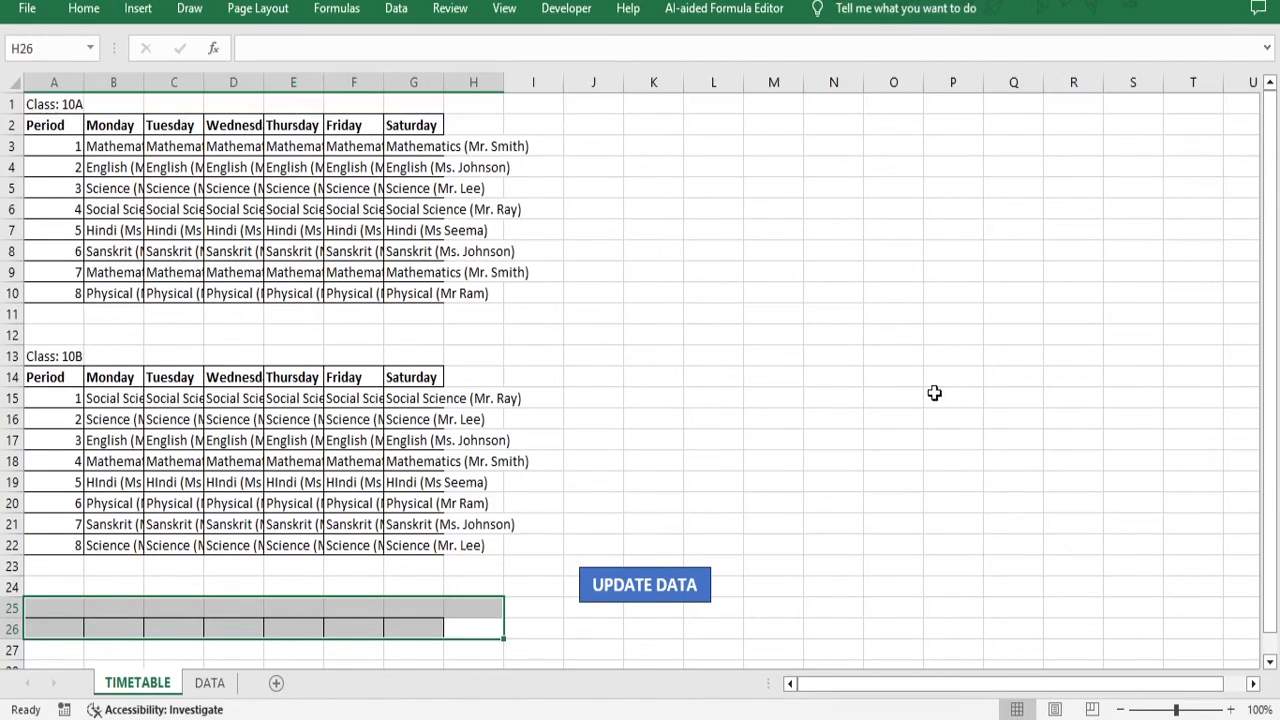
left_click(84, 9)
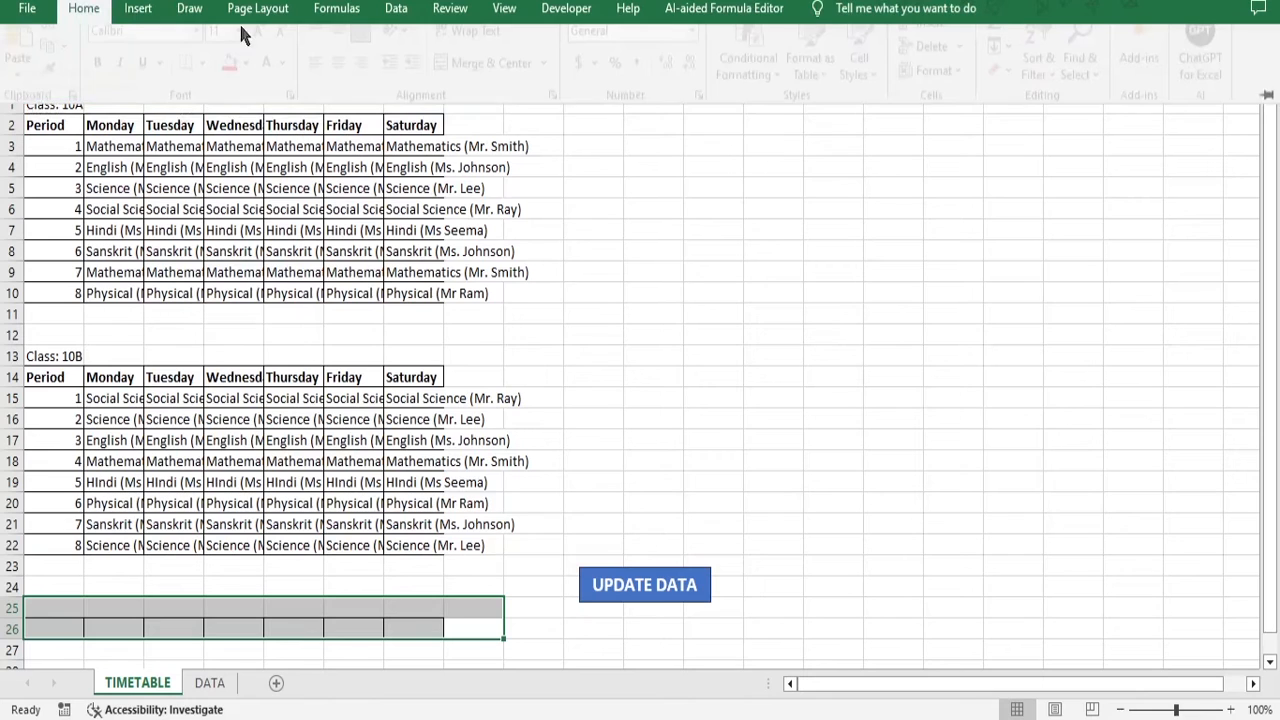
left_click(1017, 88)
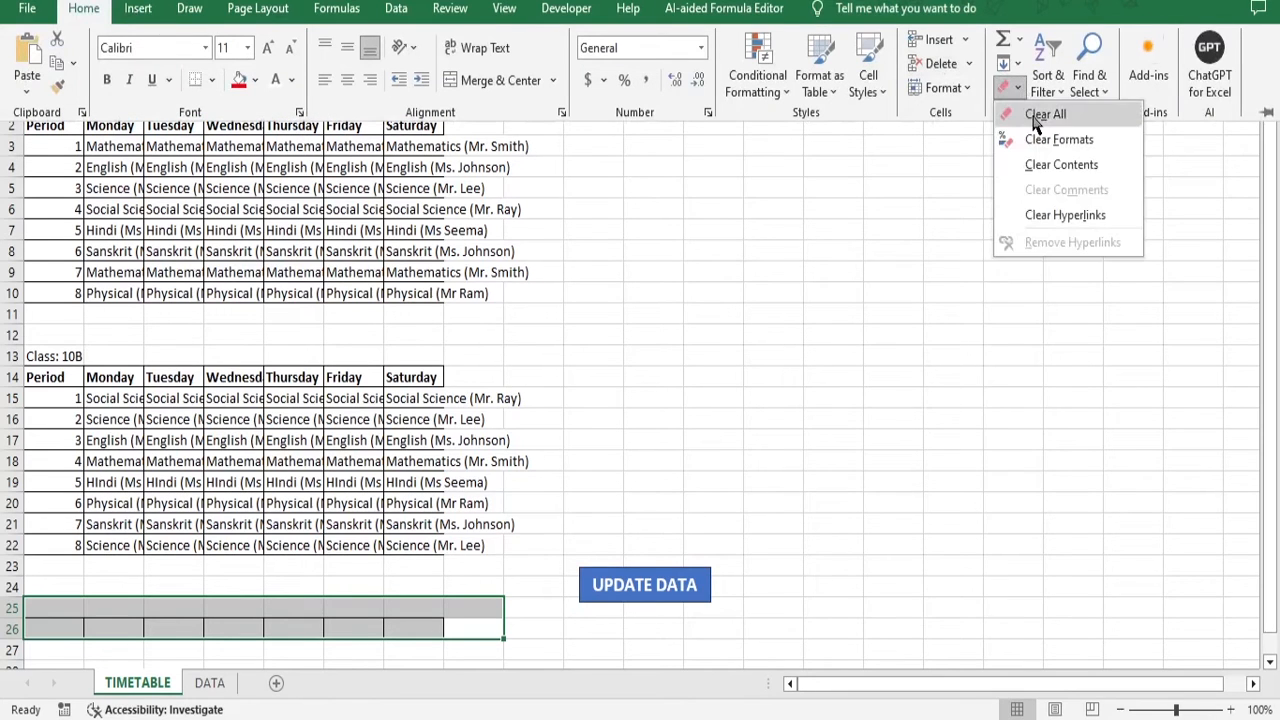
left_click(1044, 115)
left_click(950, 470)
left_click(876, 487)
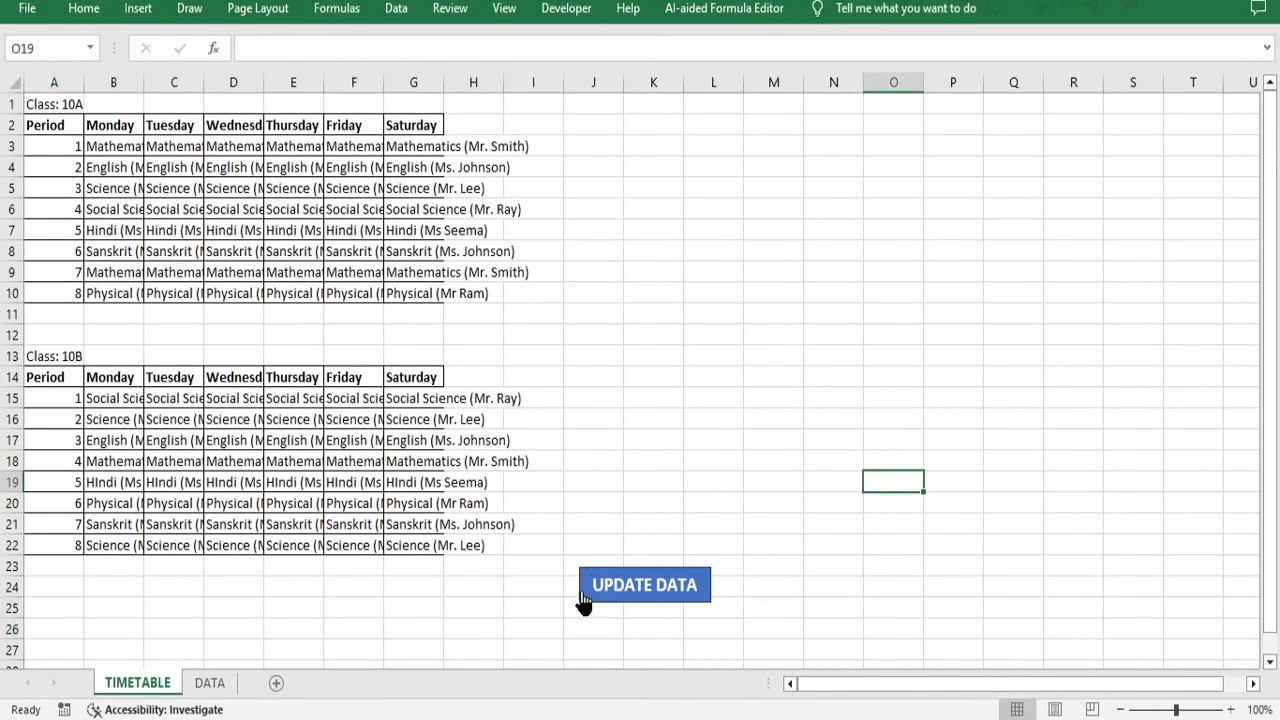
Keep the ribbon permanently expanded, and merge and centre the Class: 10A title across A1:H1
left_click_drag(45, 104, 457, 108)
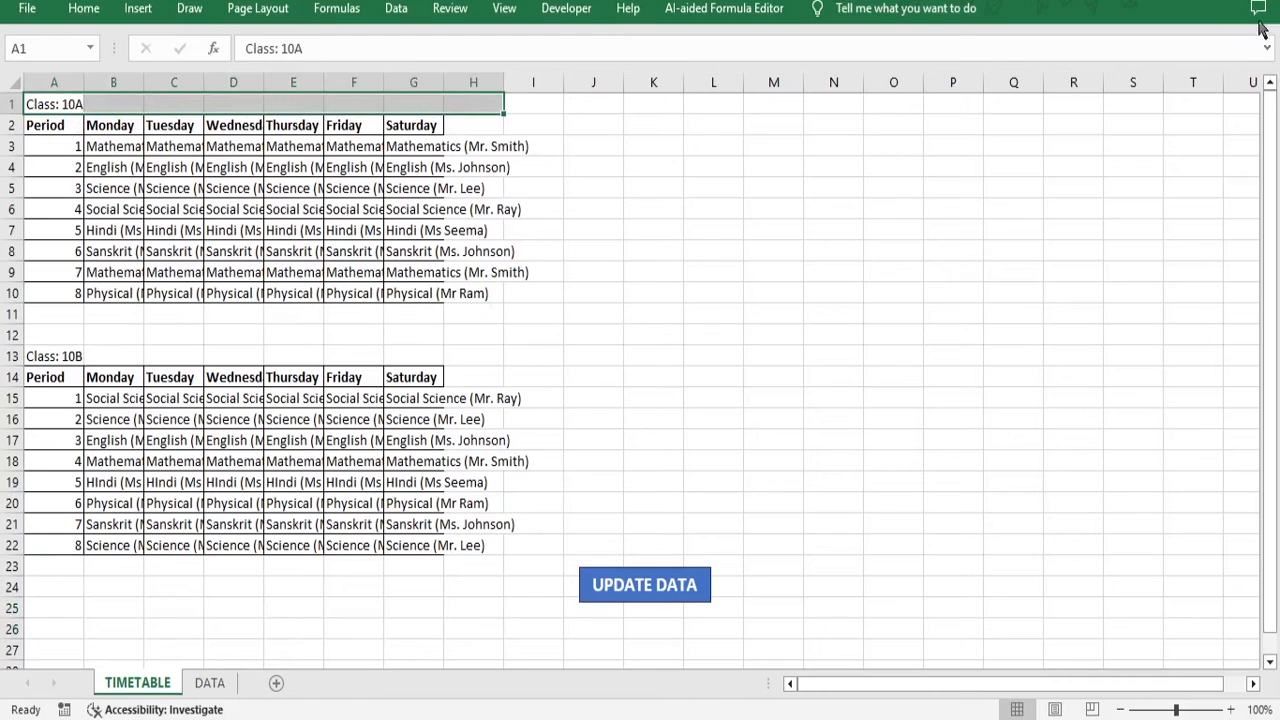
left_click(86, 10)
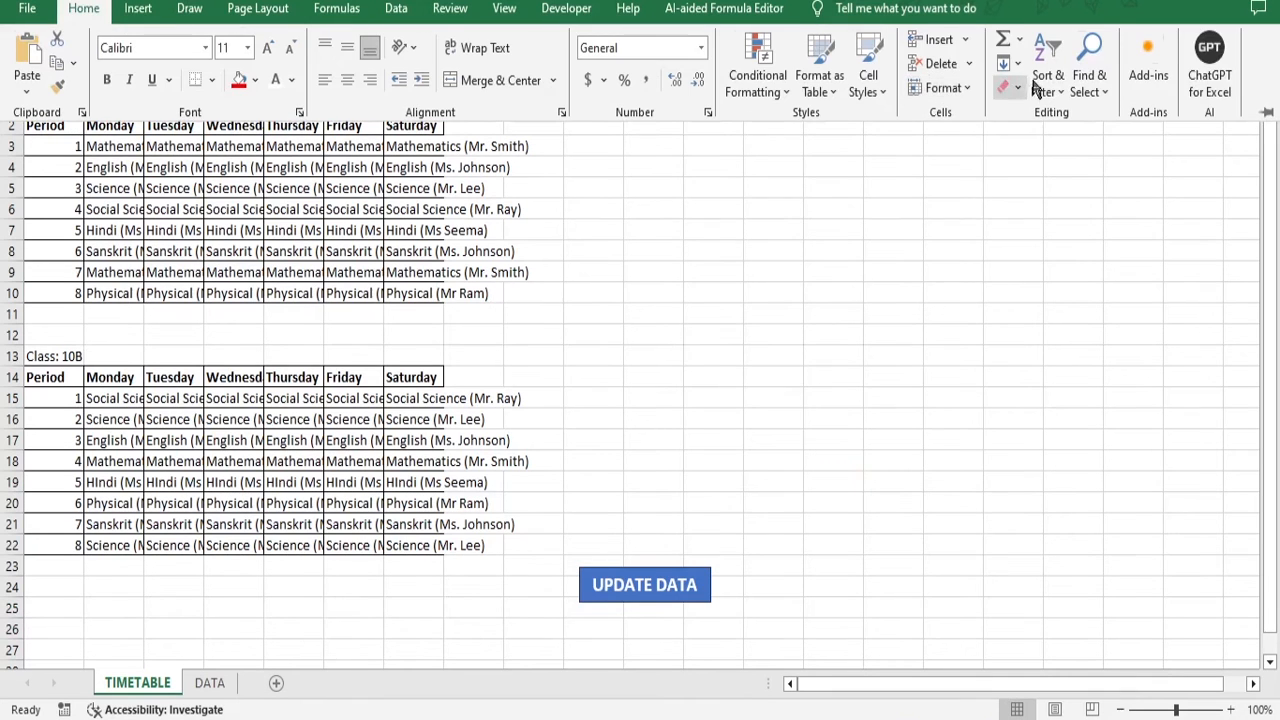
left_click(1266, 112)
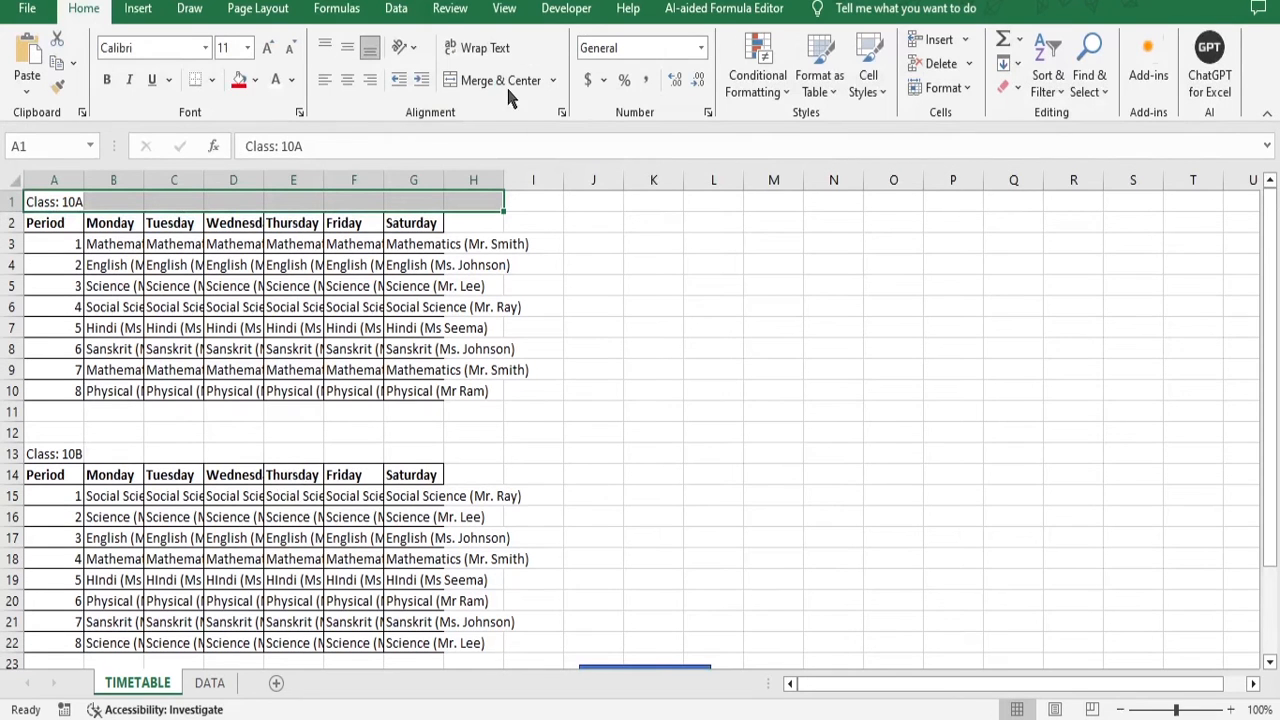
left_click(500, 81)
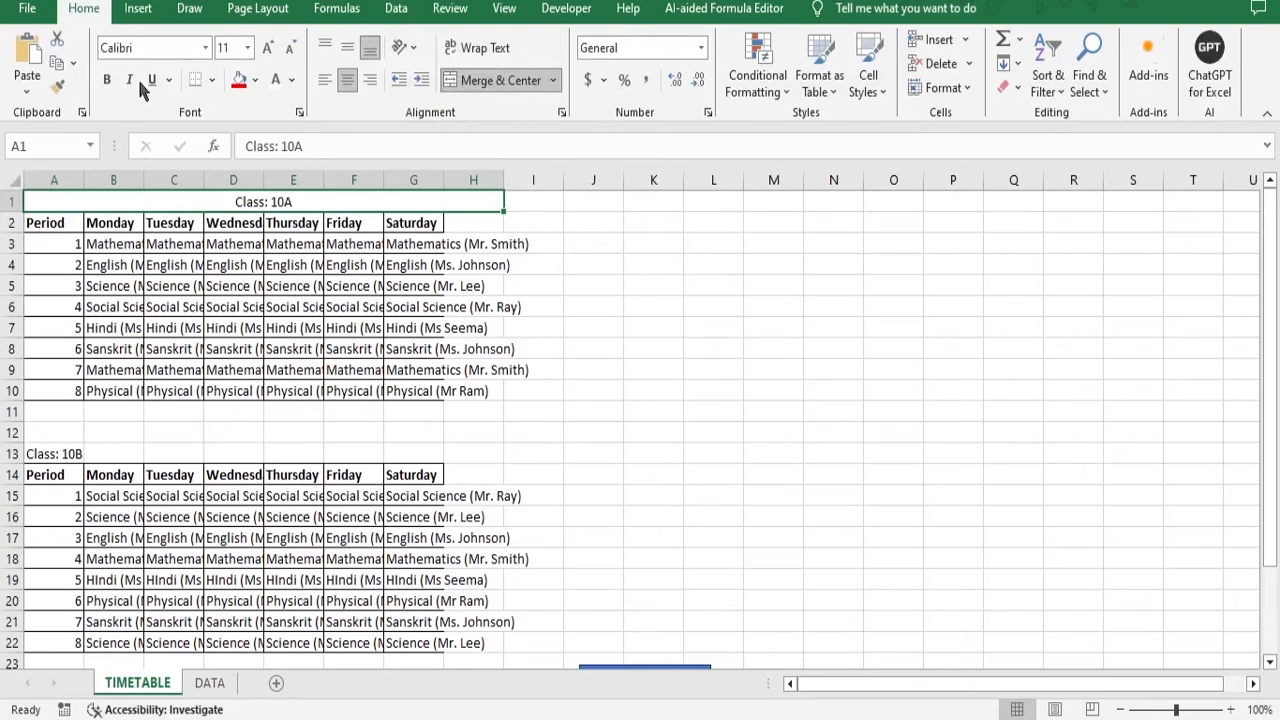
Format the Class: 10A title as 14 pt bold with light blue fill, and copy that formatting to the Class: 10B title across A13:G13
left_click(267, 48)
left_click(267, 48)
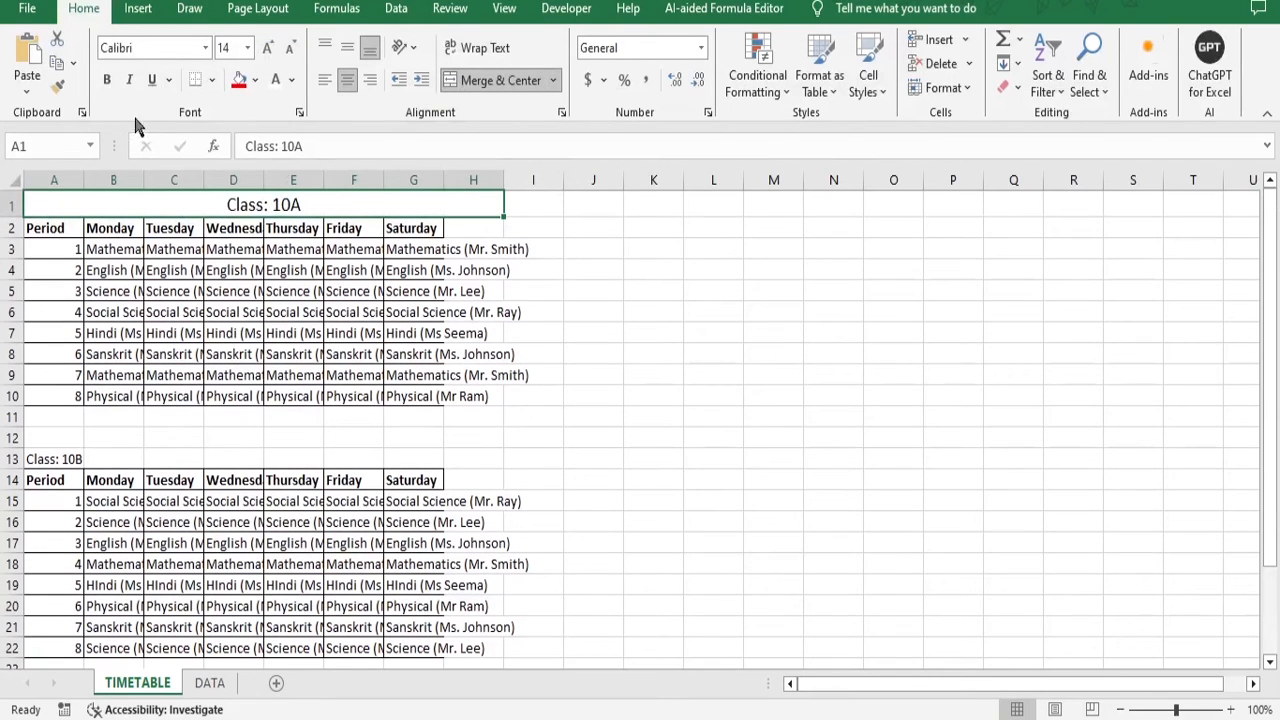
left_click(108, 81)
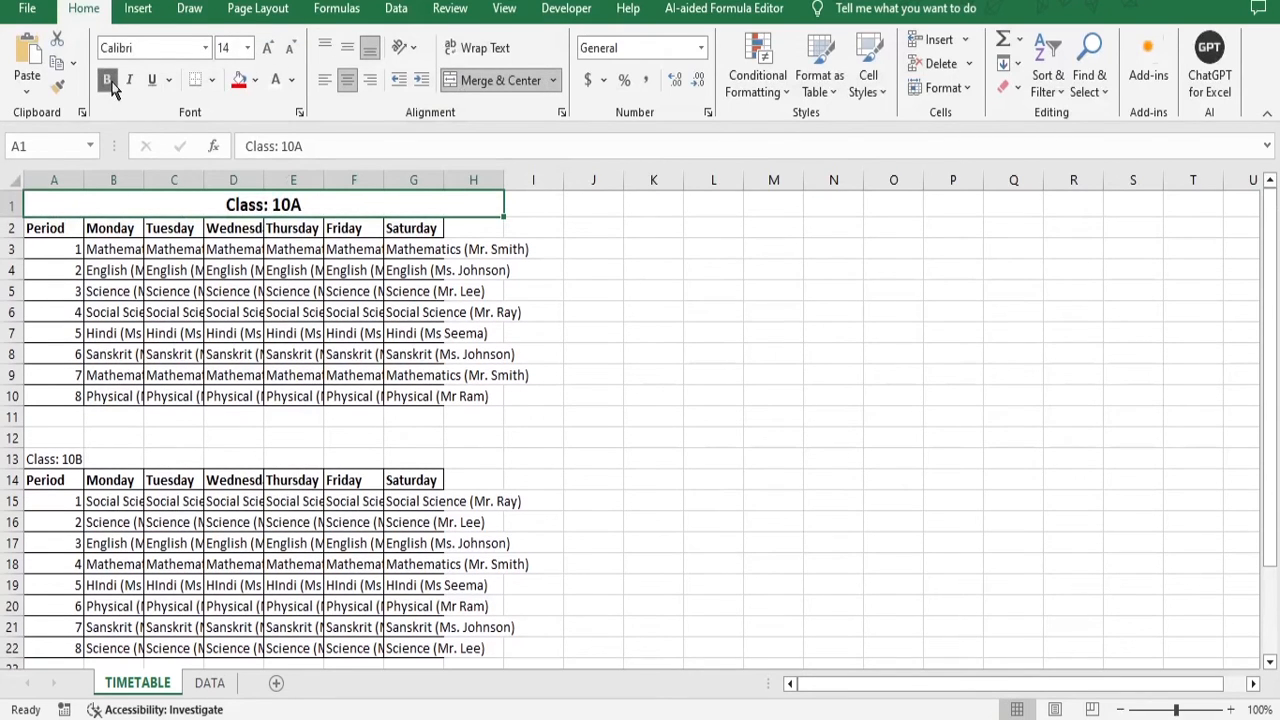
left_click(255, 81)
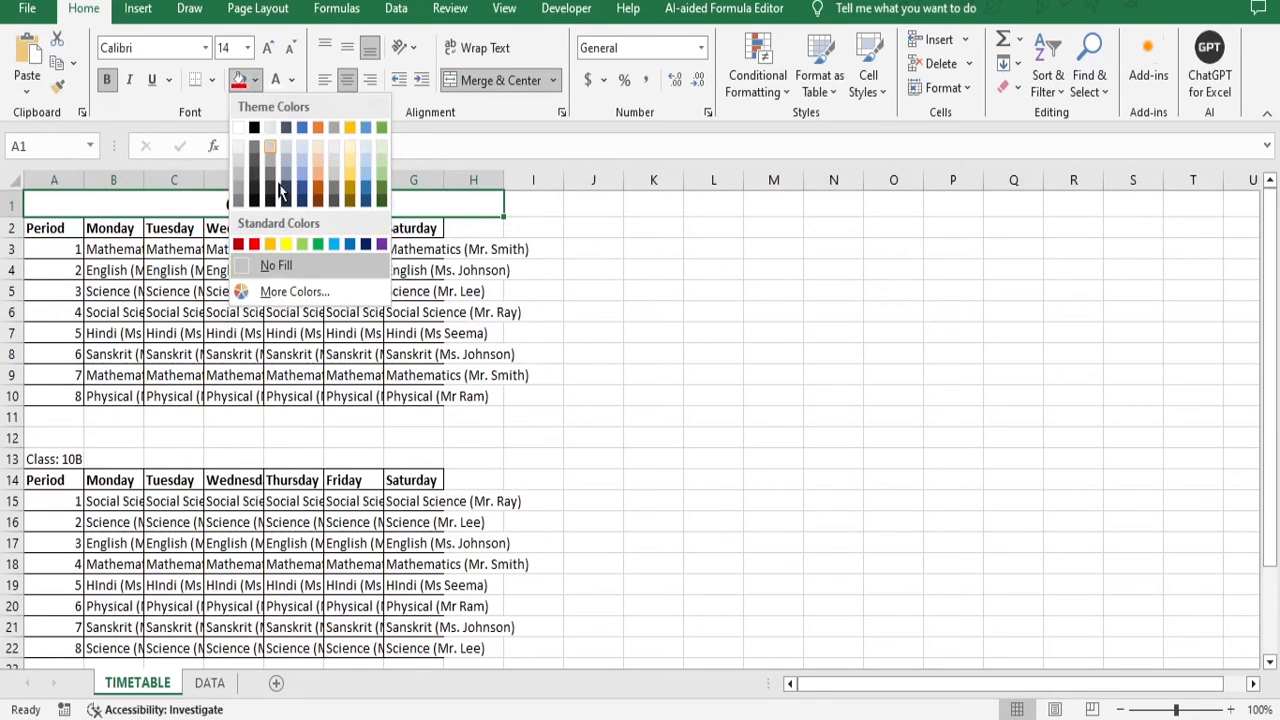
left_click(333, 244)
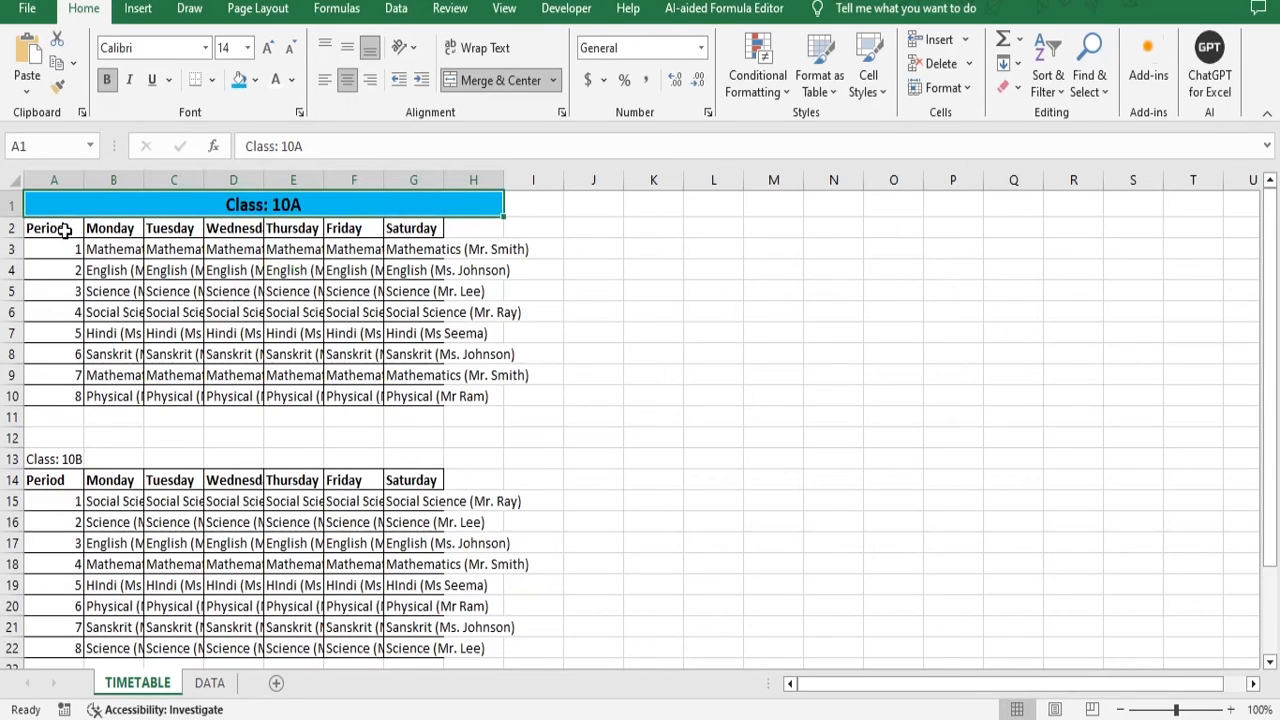
left_click(57, 90)
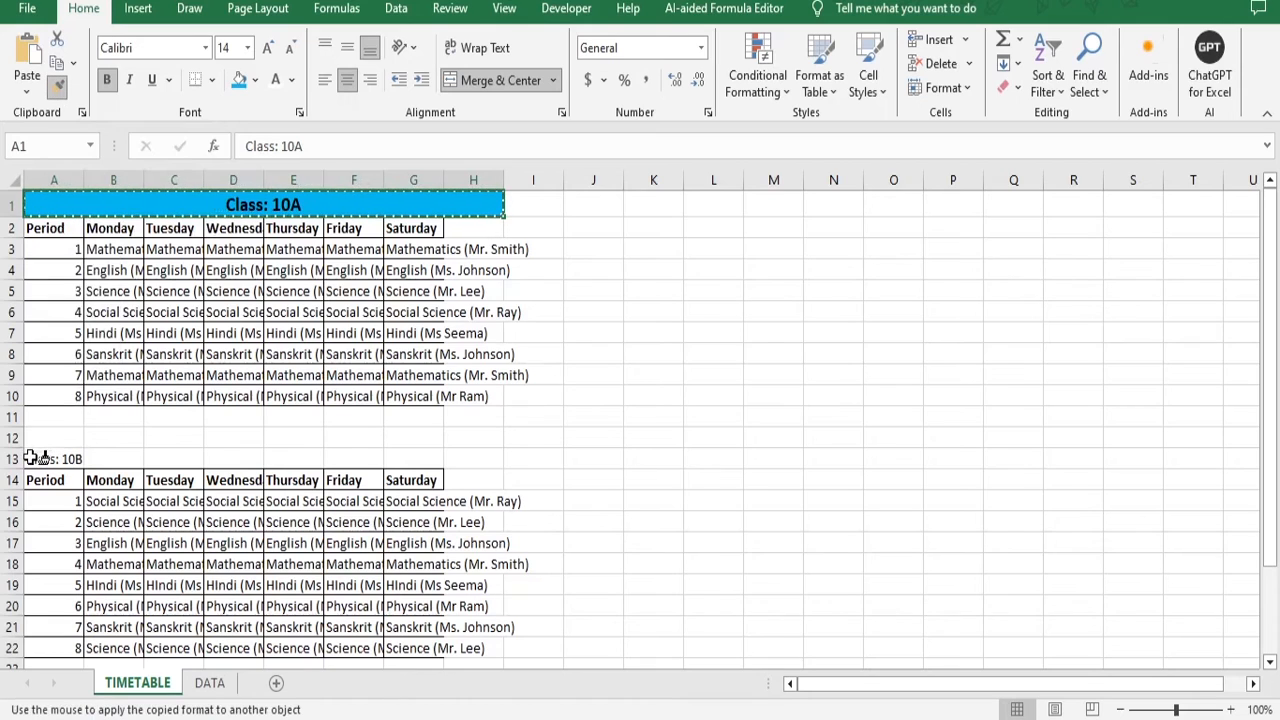
mouse_move(33, 457)
left_mouse_down()
mouse_move(480, 466)
mouse_move(434, 466)
mouse_move(437, 478)
left_mouse_up()
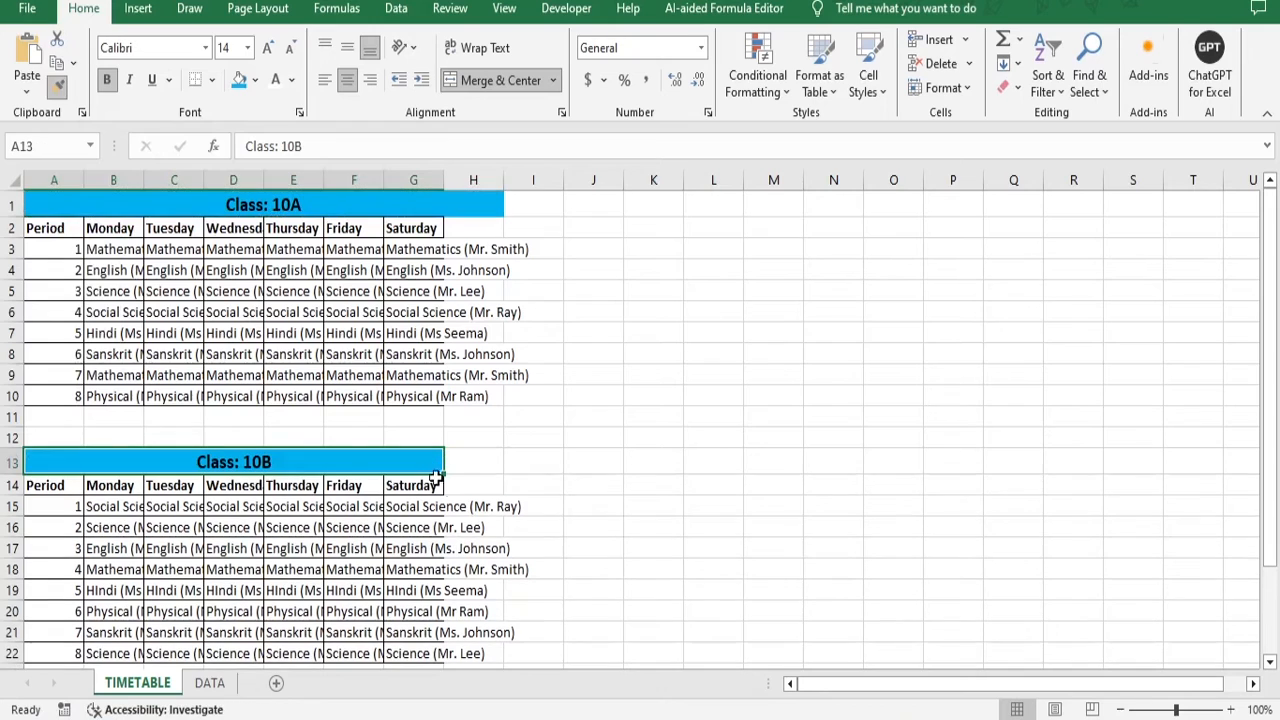
Unmerge the Class: 10A title, merge and centre it across A1:G1 instead, and remove the fill from H1
left_click(472, 206)
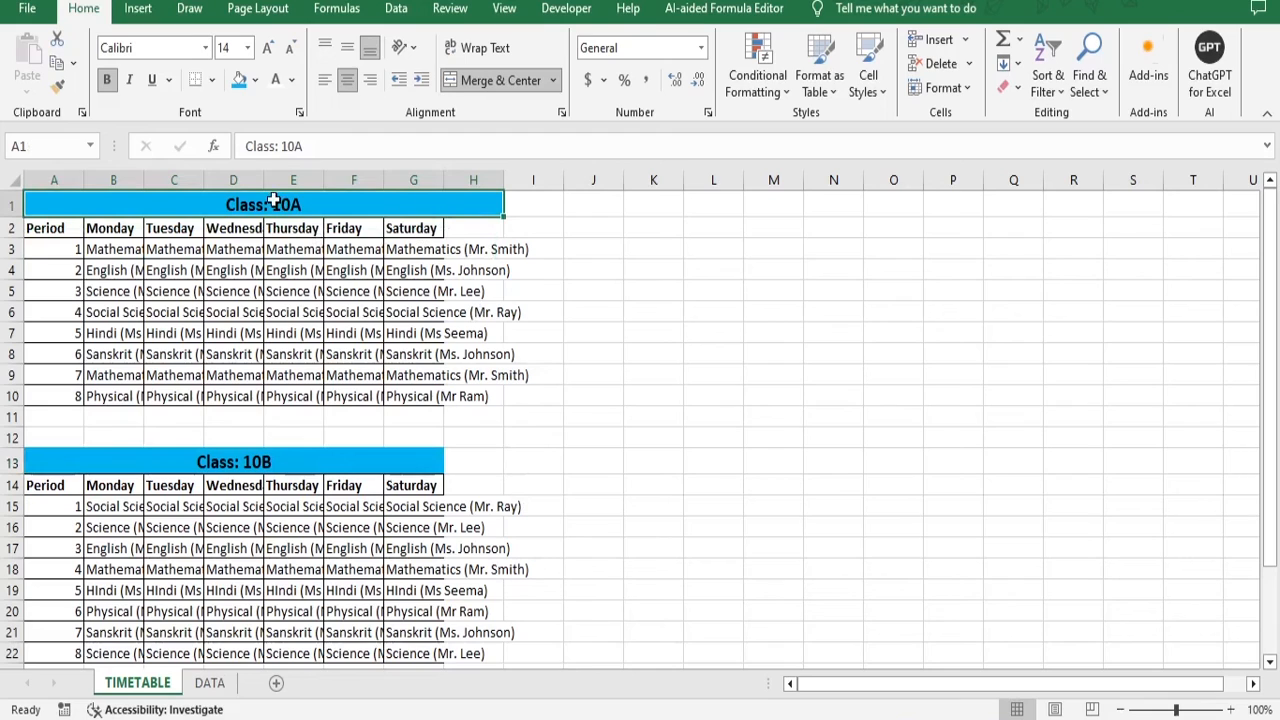
left_click(490, 80)
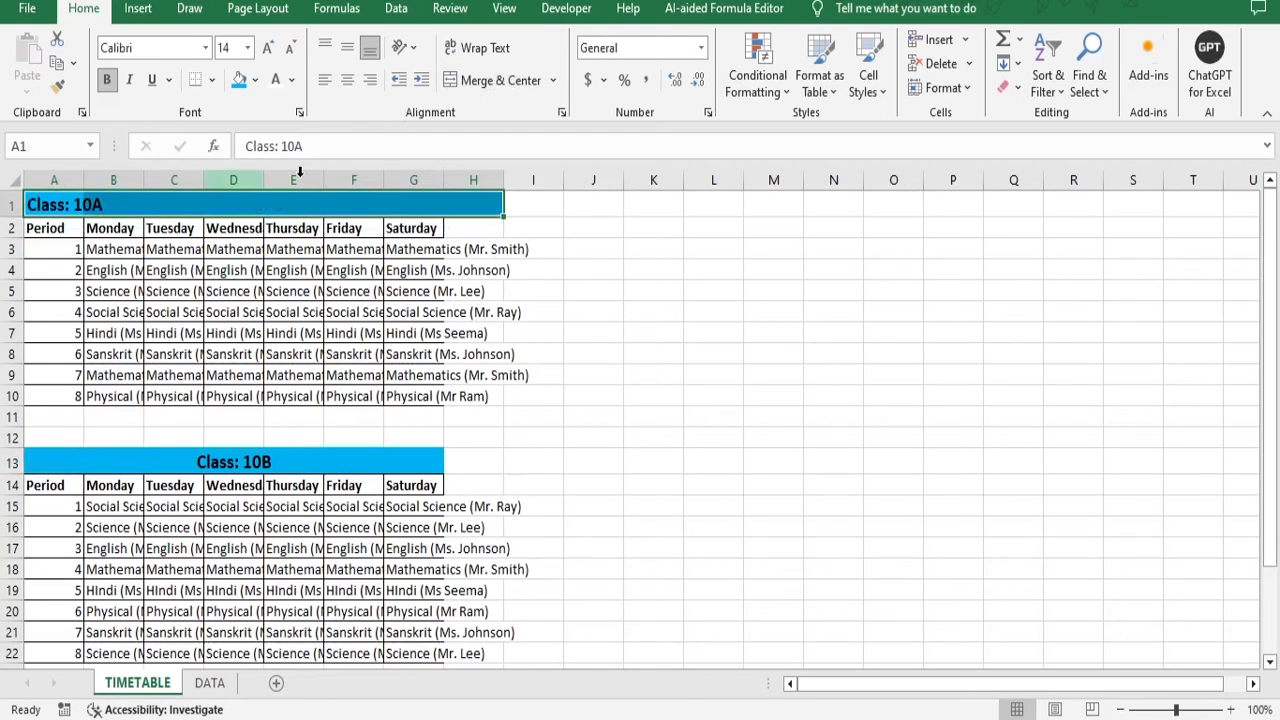
left_click(582, 256)
left_click_drag(54, 200, 428, 206)
left_click(494, 86)
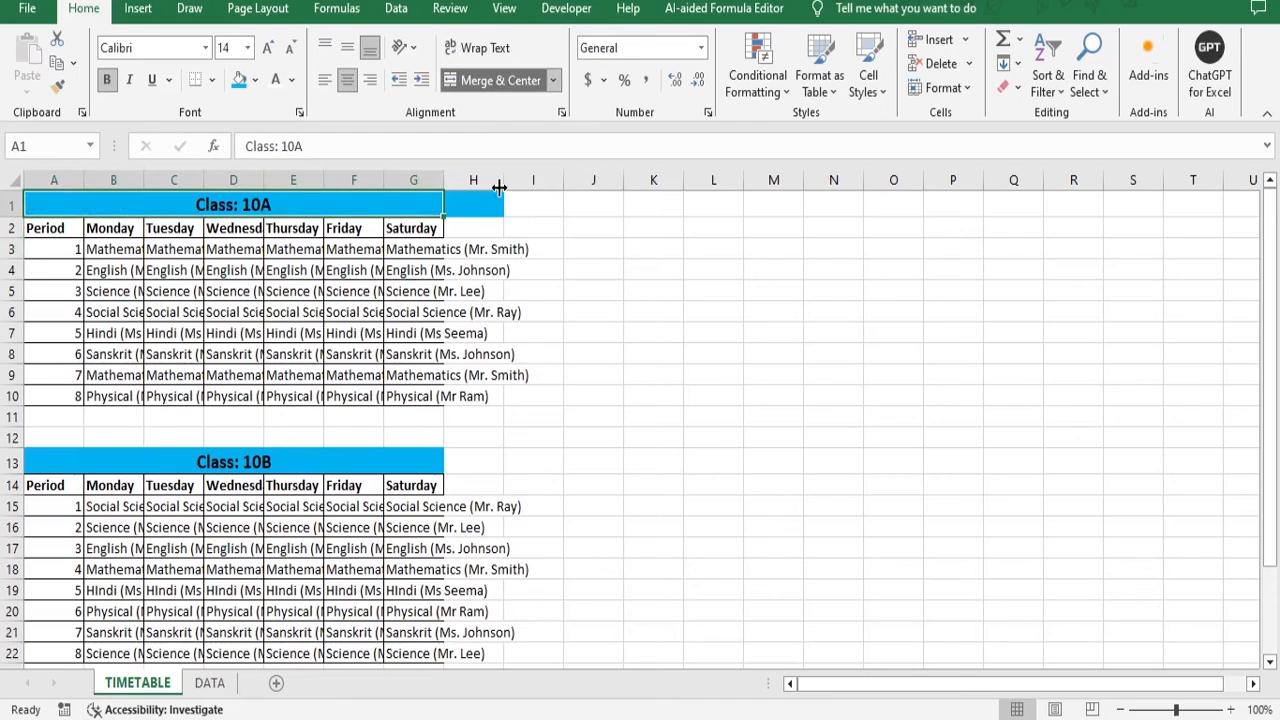
left_click(471, 206)
left_click(256, 80)
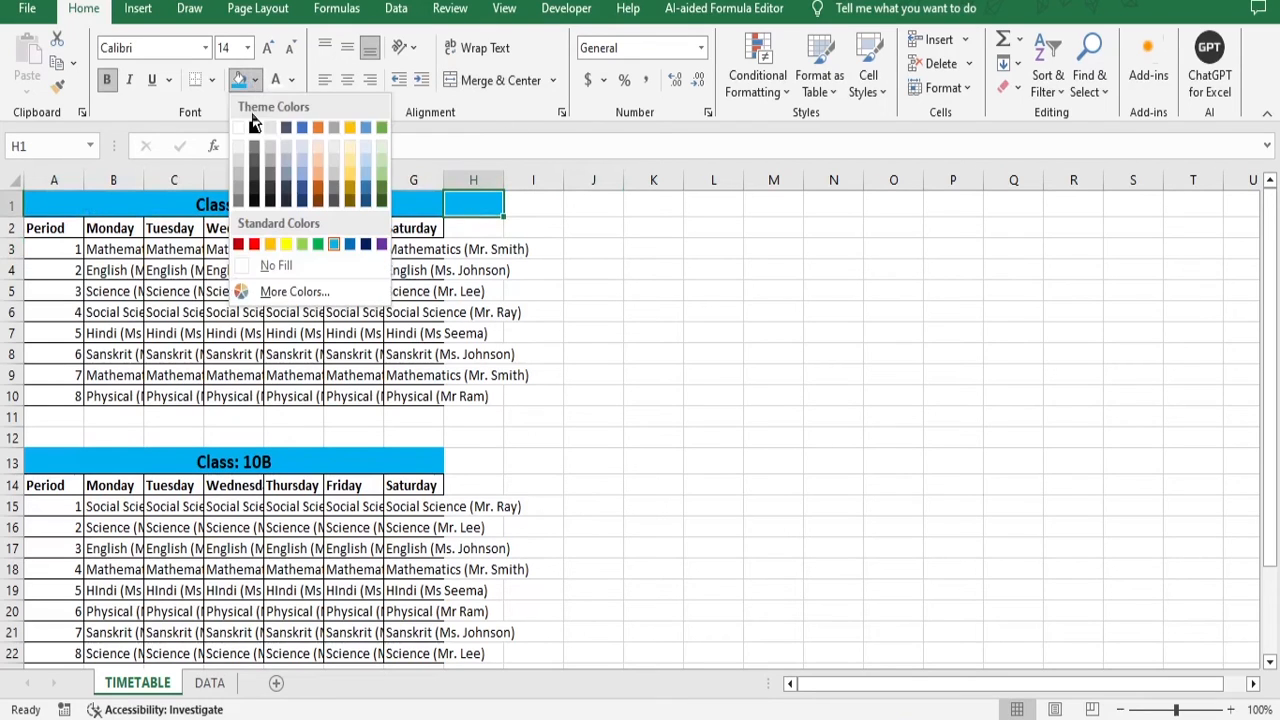
left_click(245, 265)
left_click(766, 436)
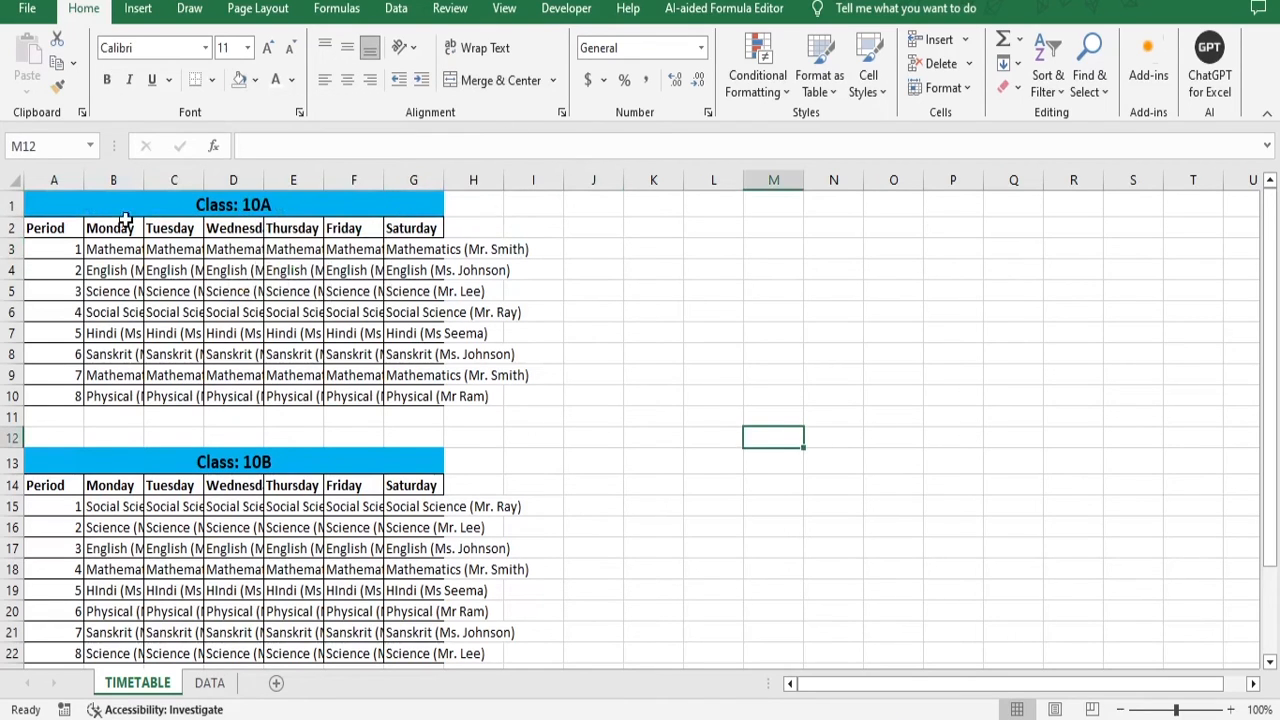
AutoFit the column widths of both class timetables, using the range A1:I22
left_click_drag(56, 209, 545, 604)
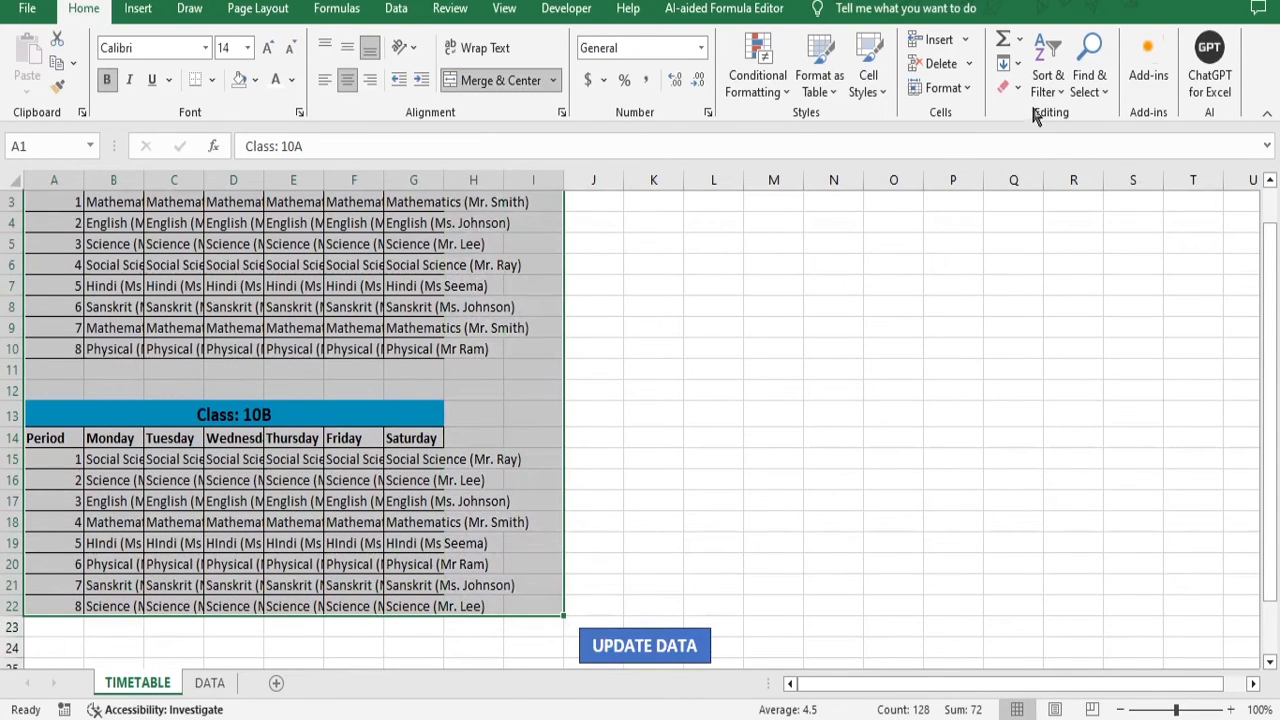
left_click(971, 87)
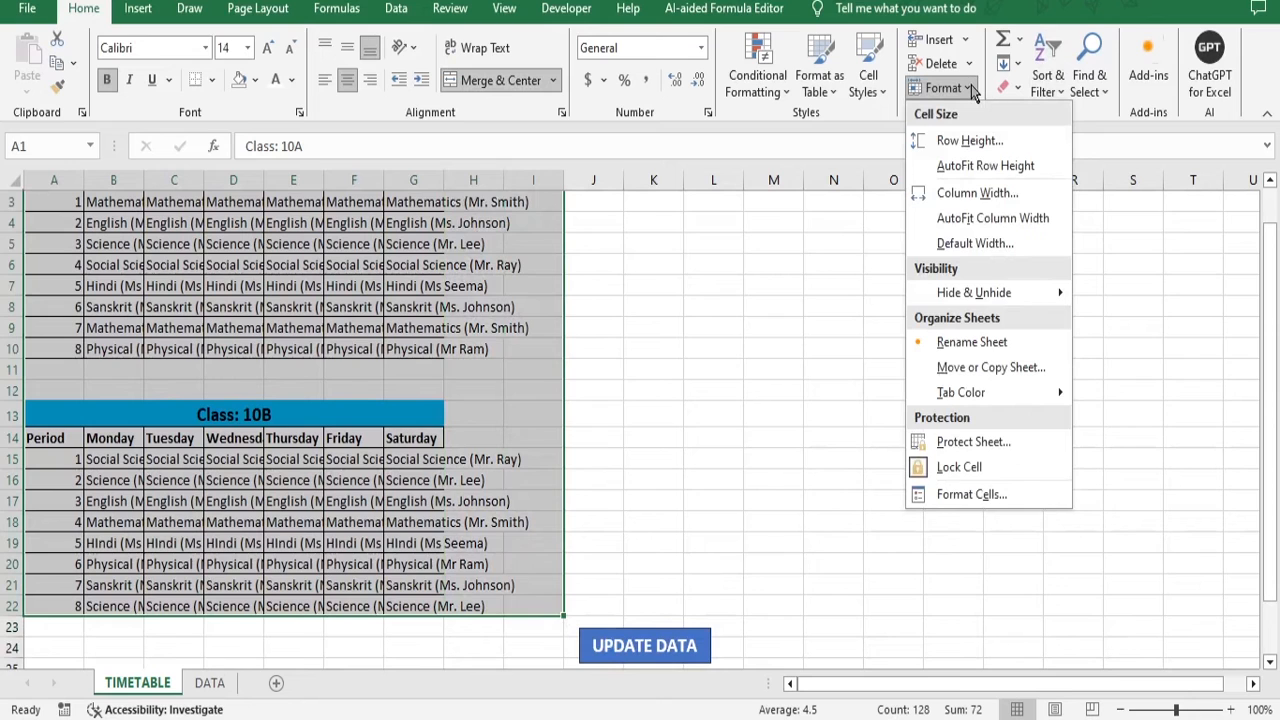
left_click(993, 221)
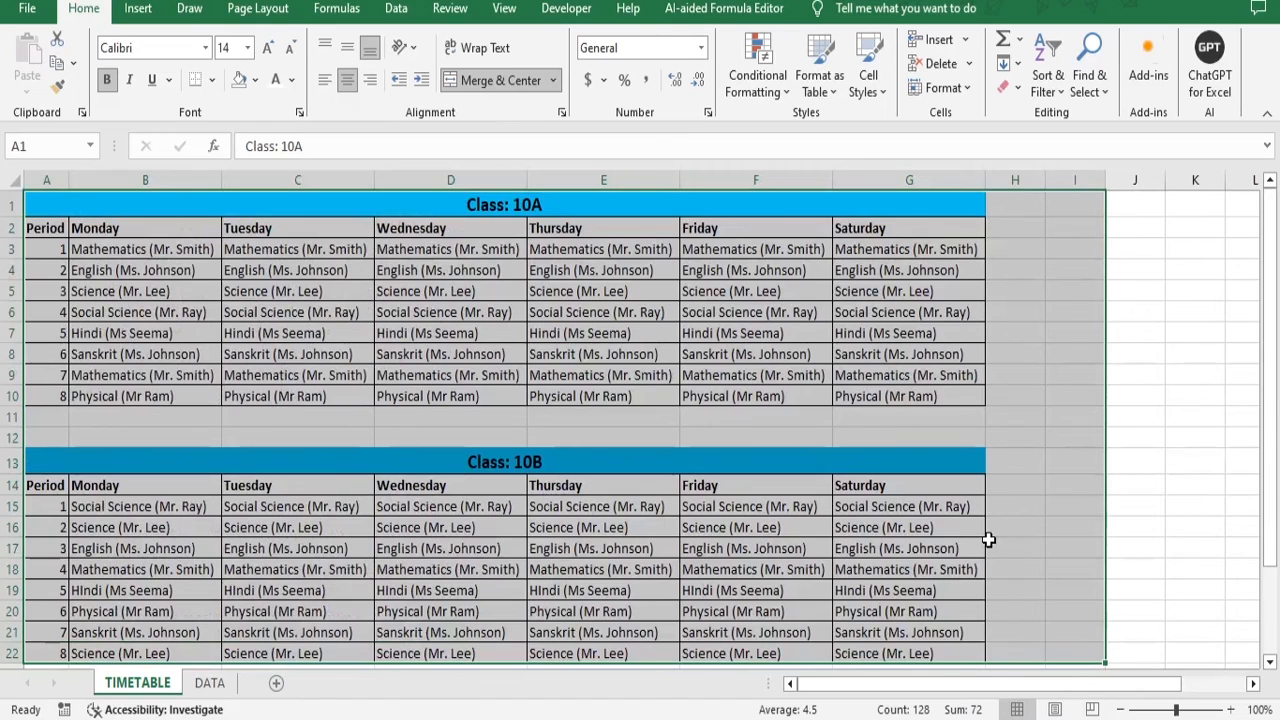
left_click(1071, 401)
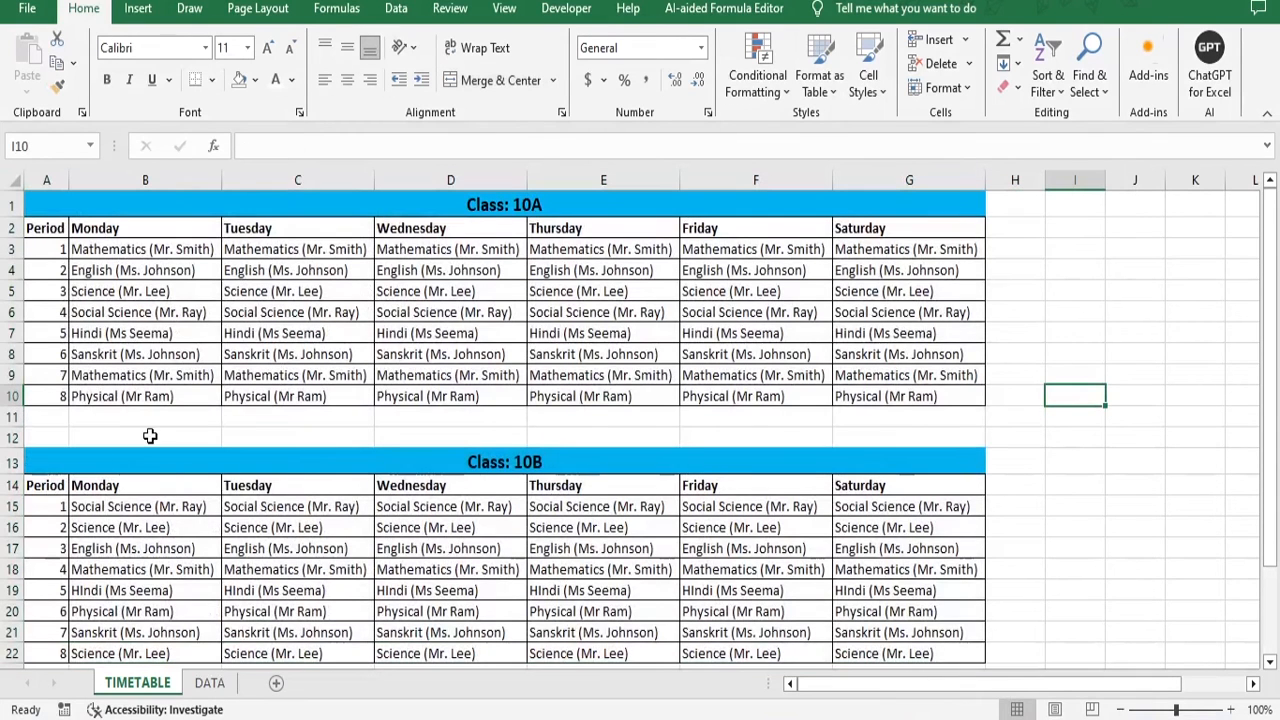
Change the fill of the Class: 10B title row to standard green
left_click(56, 461)
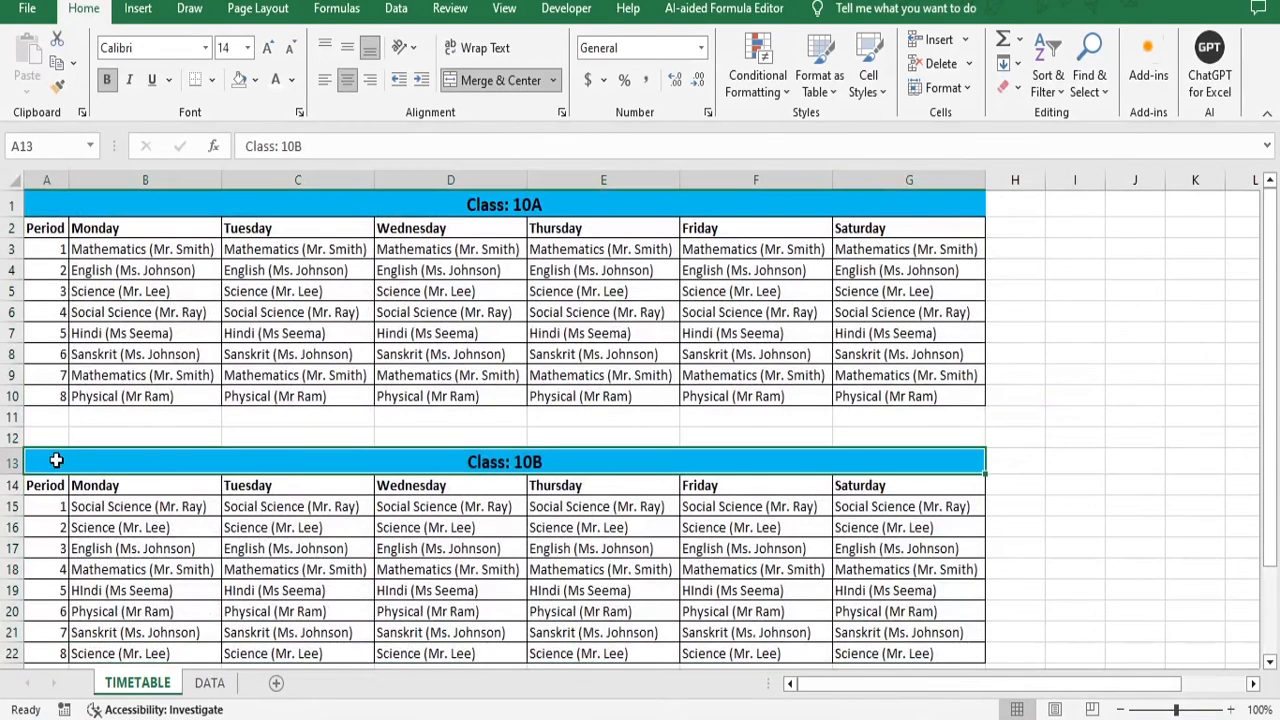
left_click(255, 80)
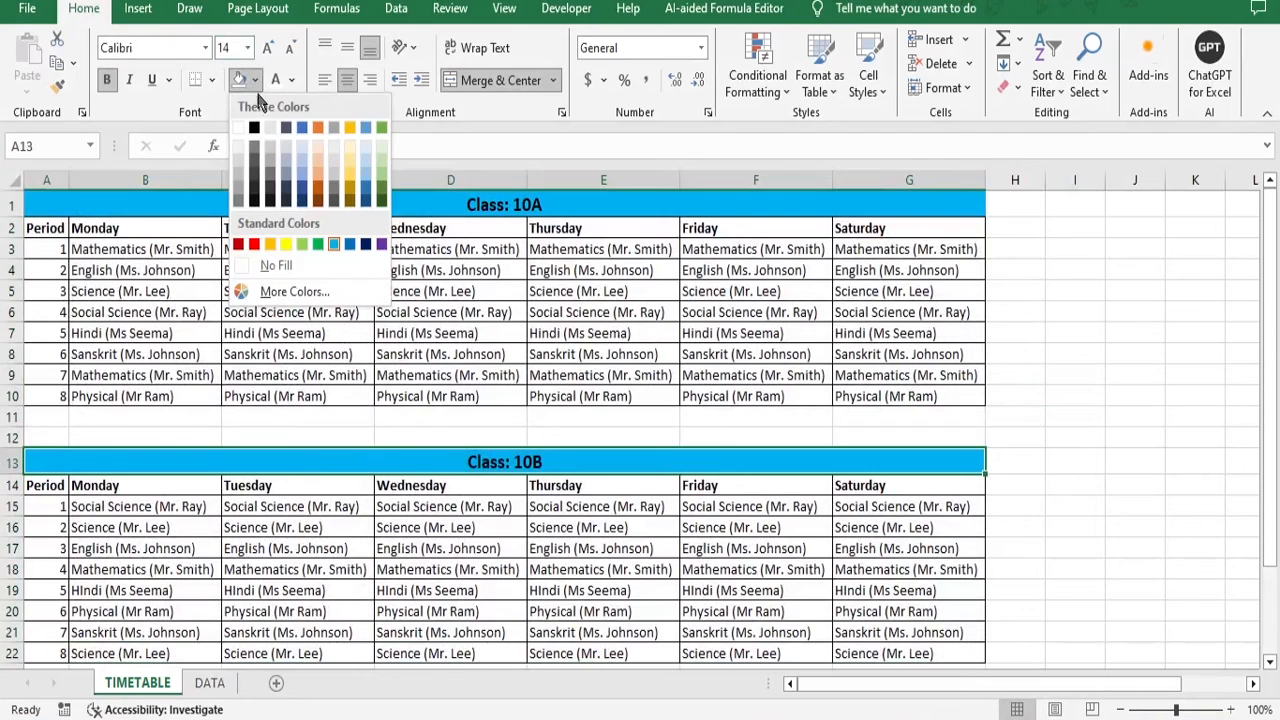
left_click(323, 245)
Move the UPDATE DATA button to just below the class 10B timetable, around D24:E25
scroll(1139, 574, "down", 2)
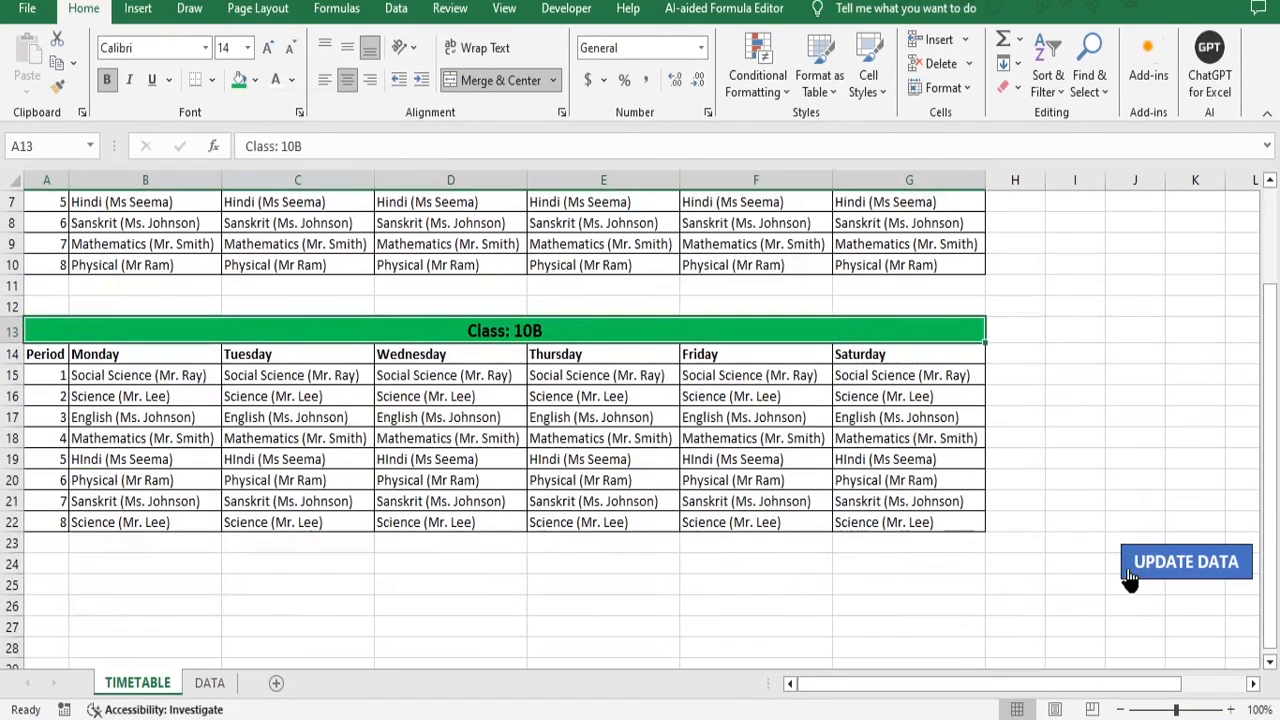
scroll(1108, 532, "up", 2)
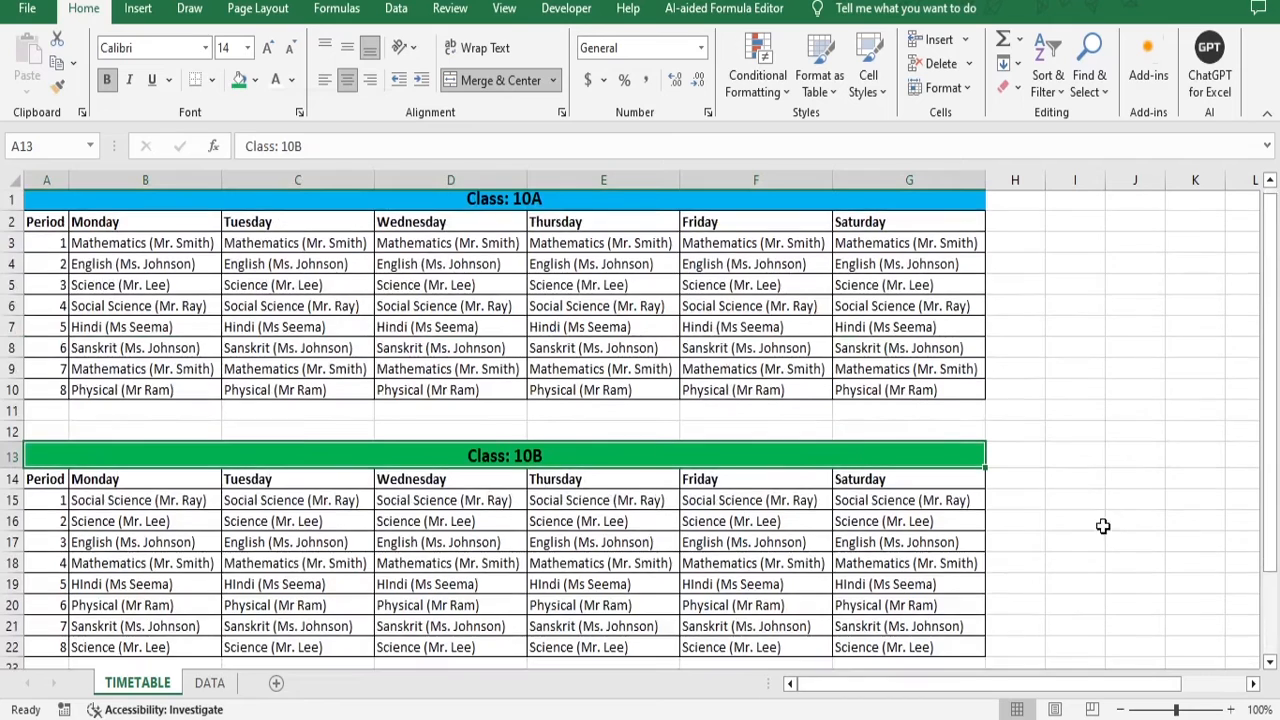
scroll(1108, 526, "down", 3)
right_click(1152, 497)
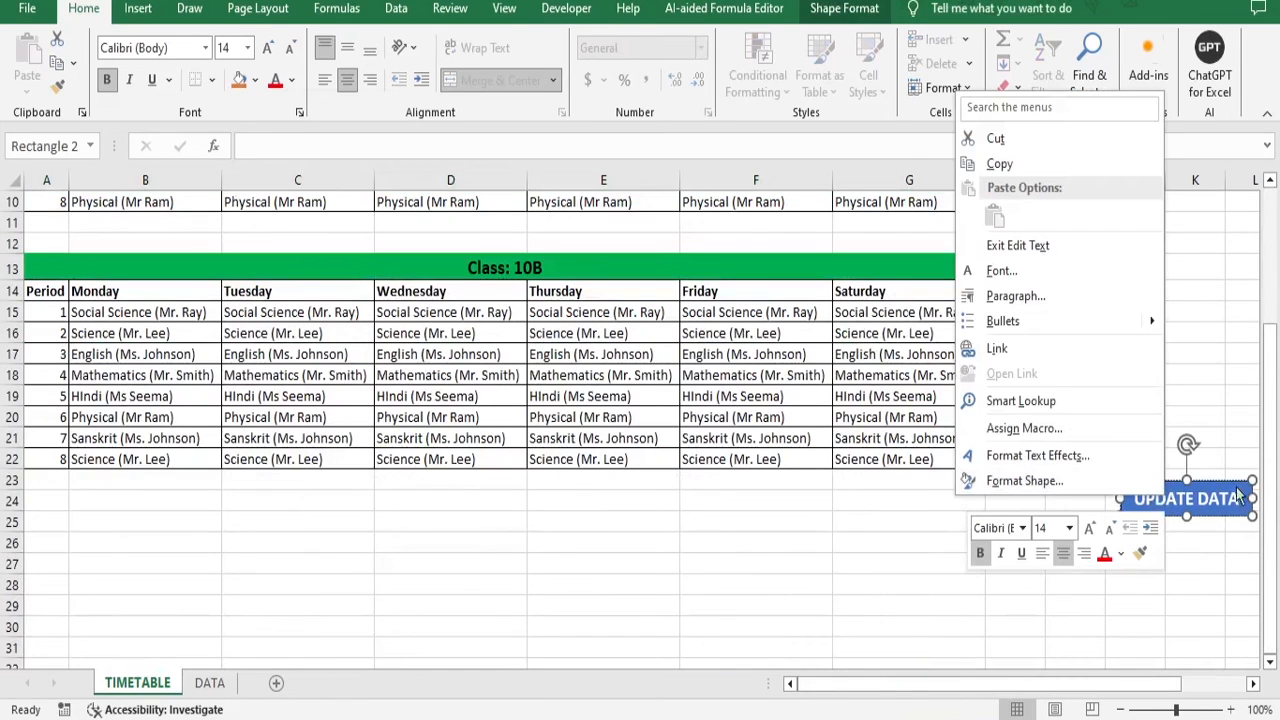
key("Escape")
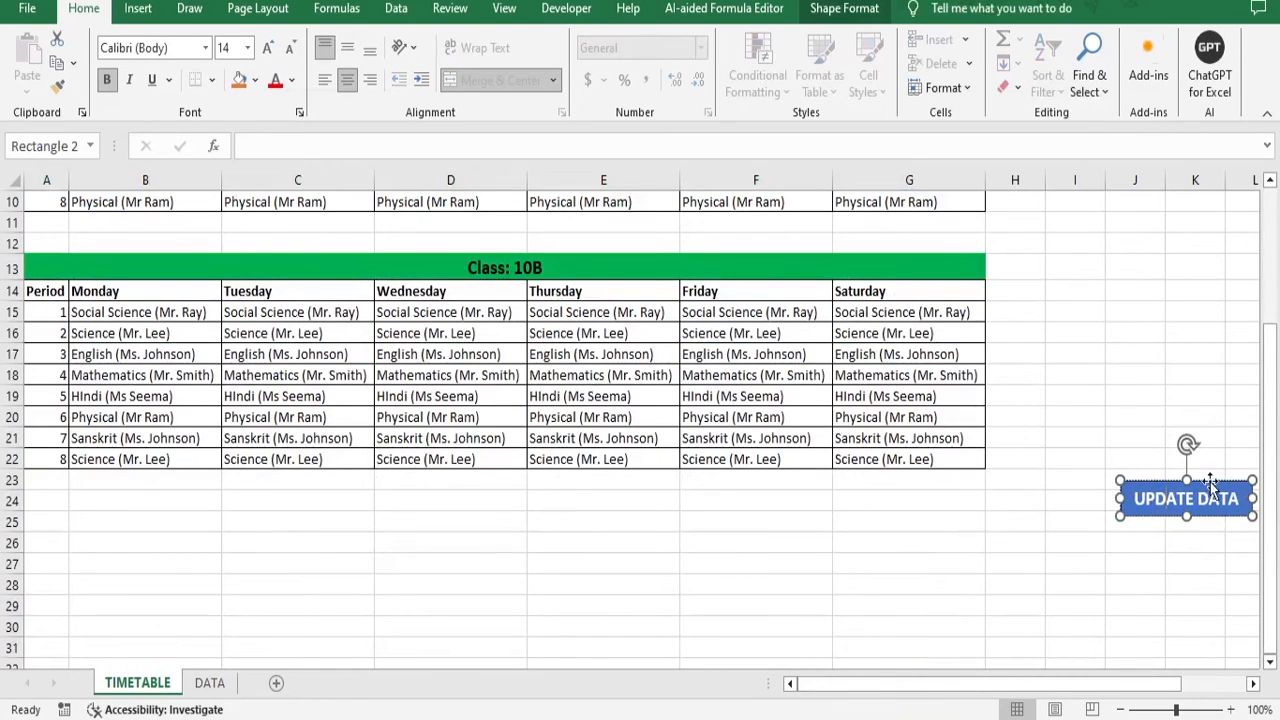
left_click_drag(1210, 485, 552, 482)
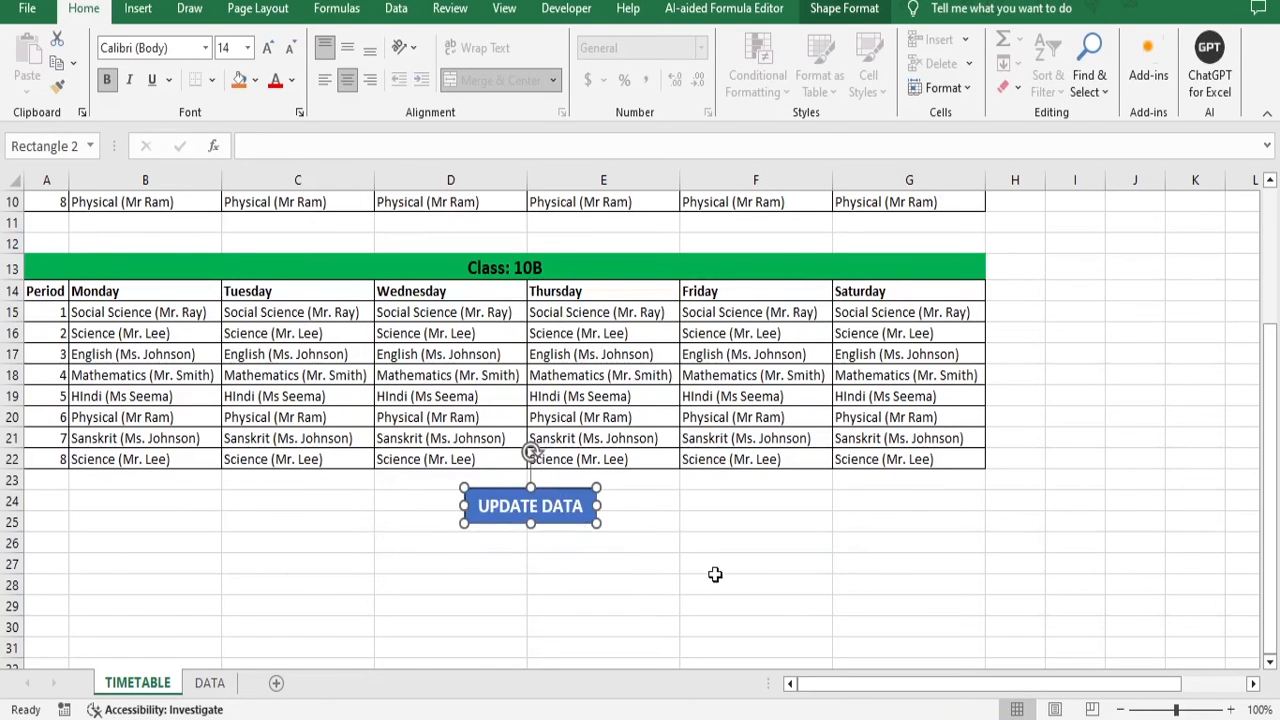
left_click(715, 574)
Increase the font size of the Class: 10A and Class: 10B titles to 18
scroll(1008, 589, "up", 3)
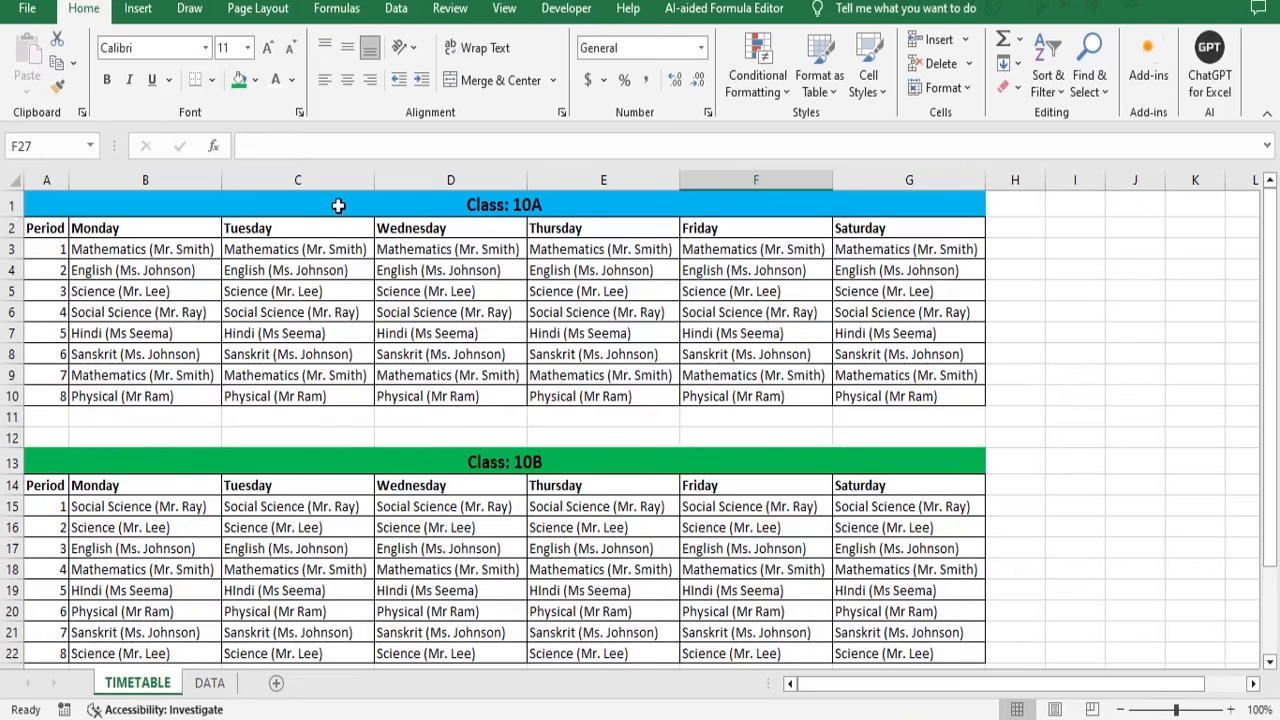
left_click(337, 203)
left_click(267, 47)
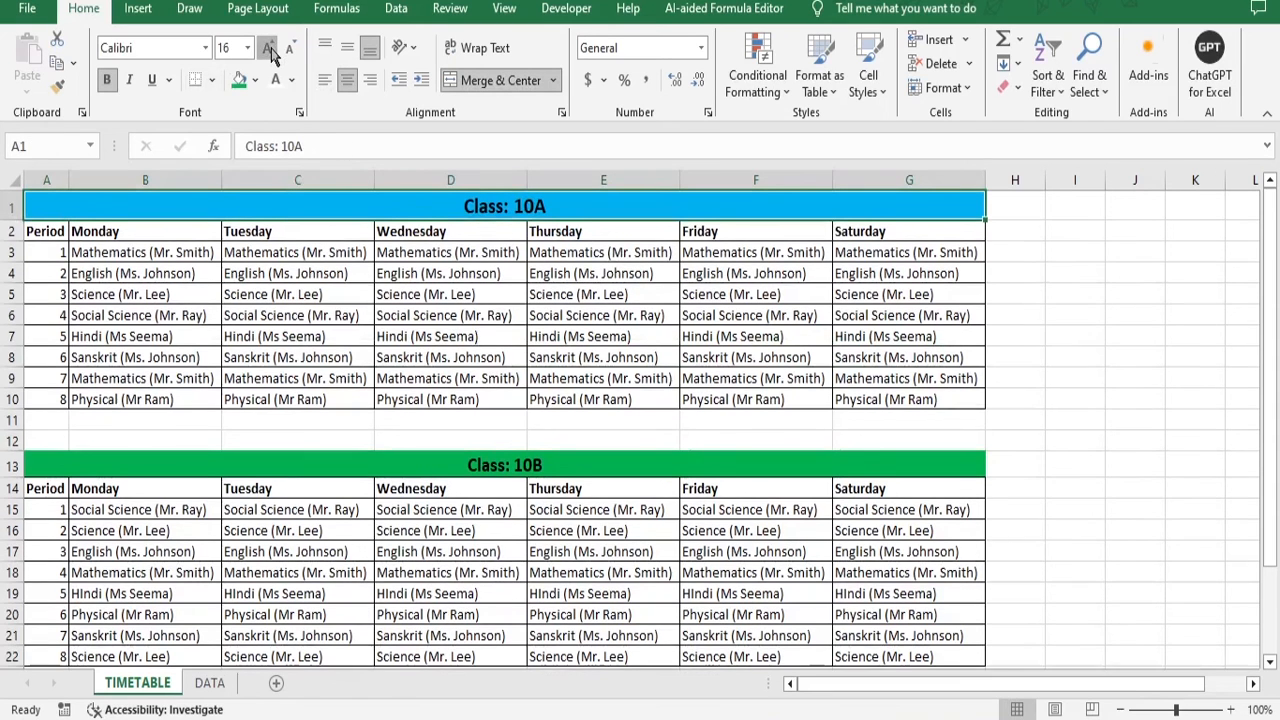
left_click(267, 47)
left_click(498, 468)
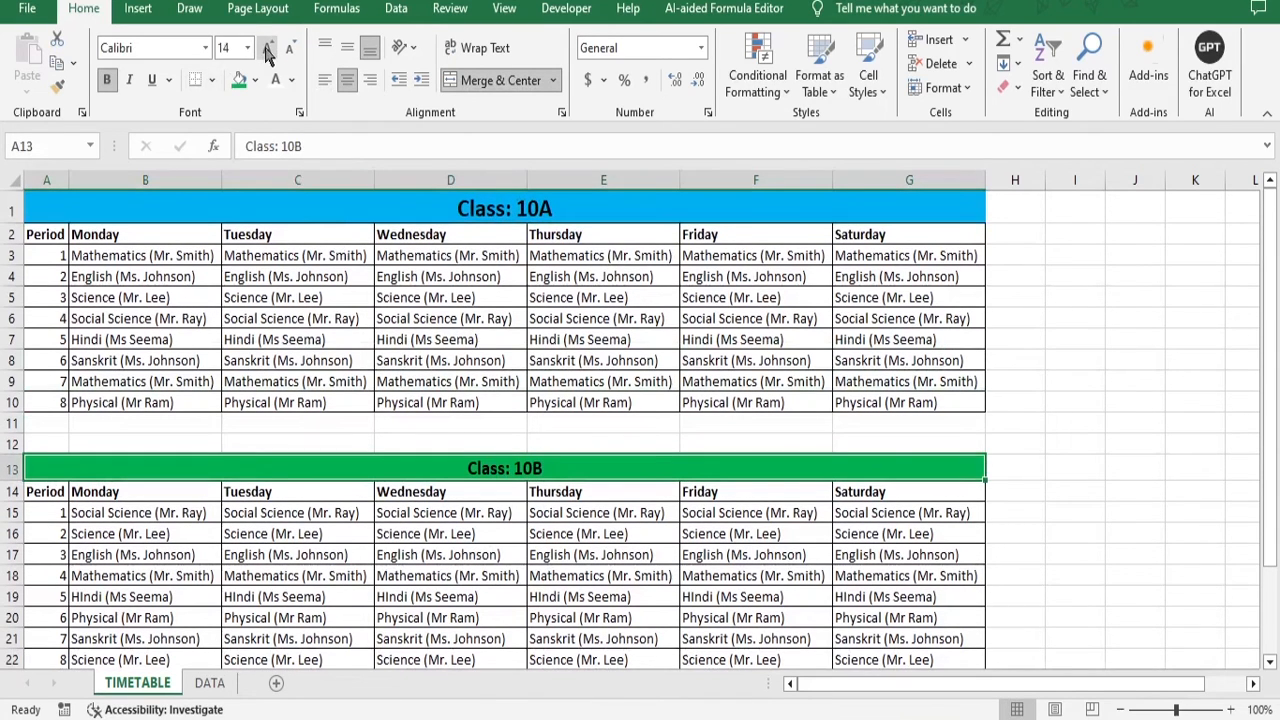
left_click(267, 47)
left_click(267, 47)
left_click(1094, 515)
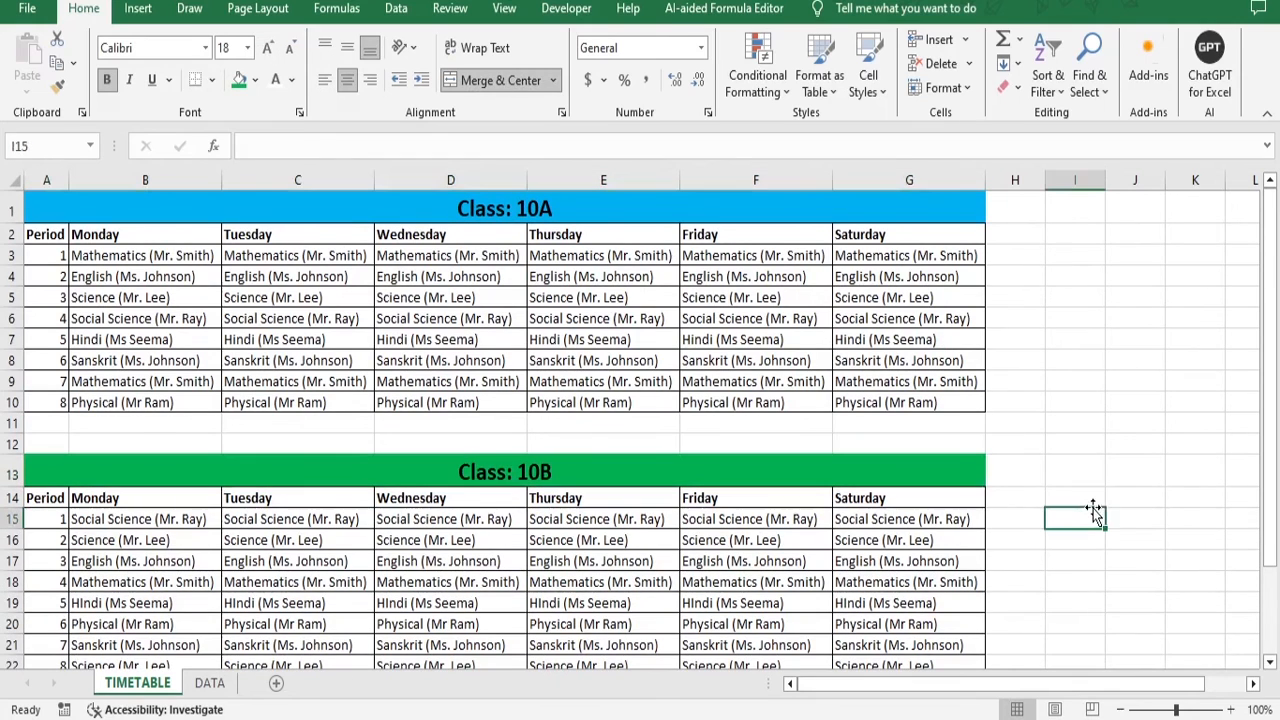
scroll(1011, 396, "down", 2)
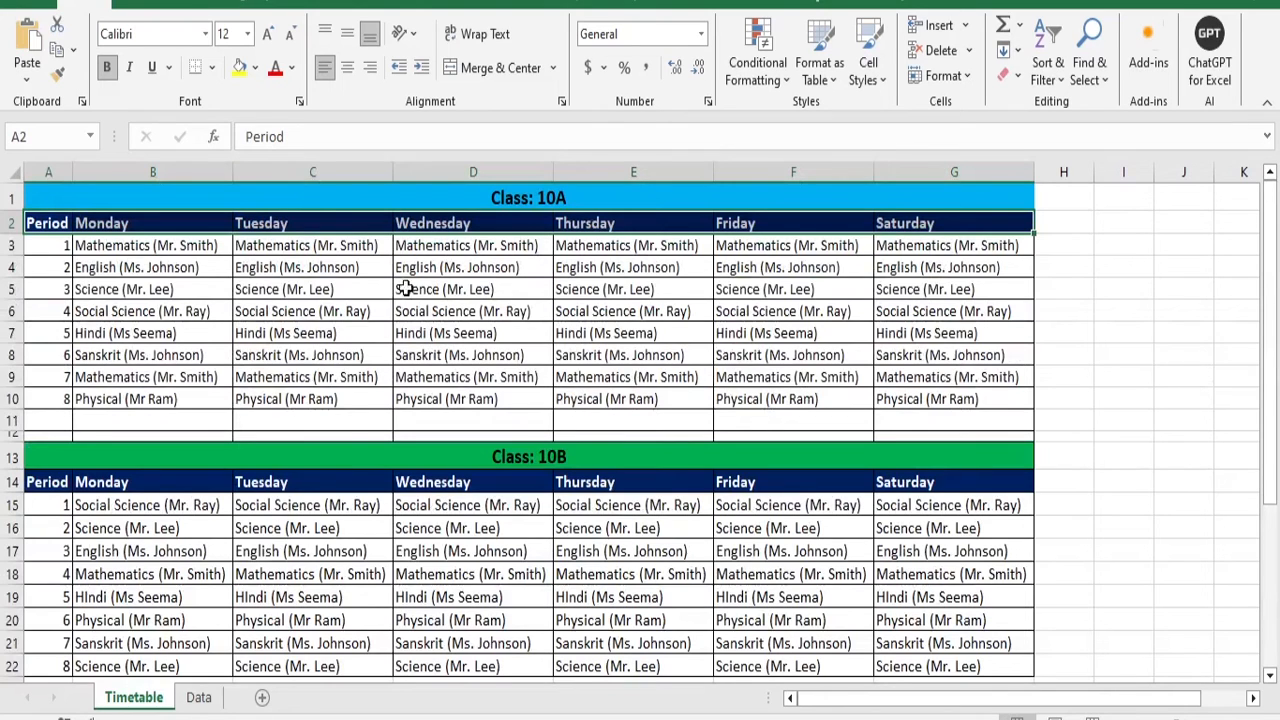
Centre the Period and weekday headings of both timetables, in A2:G2 and A14:G14
left_click_drag(38, 226, 894, 220)
left_click(347, 70)
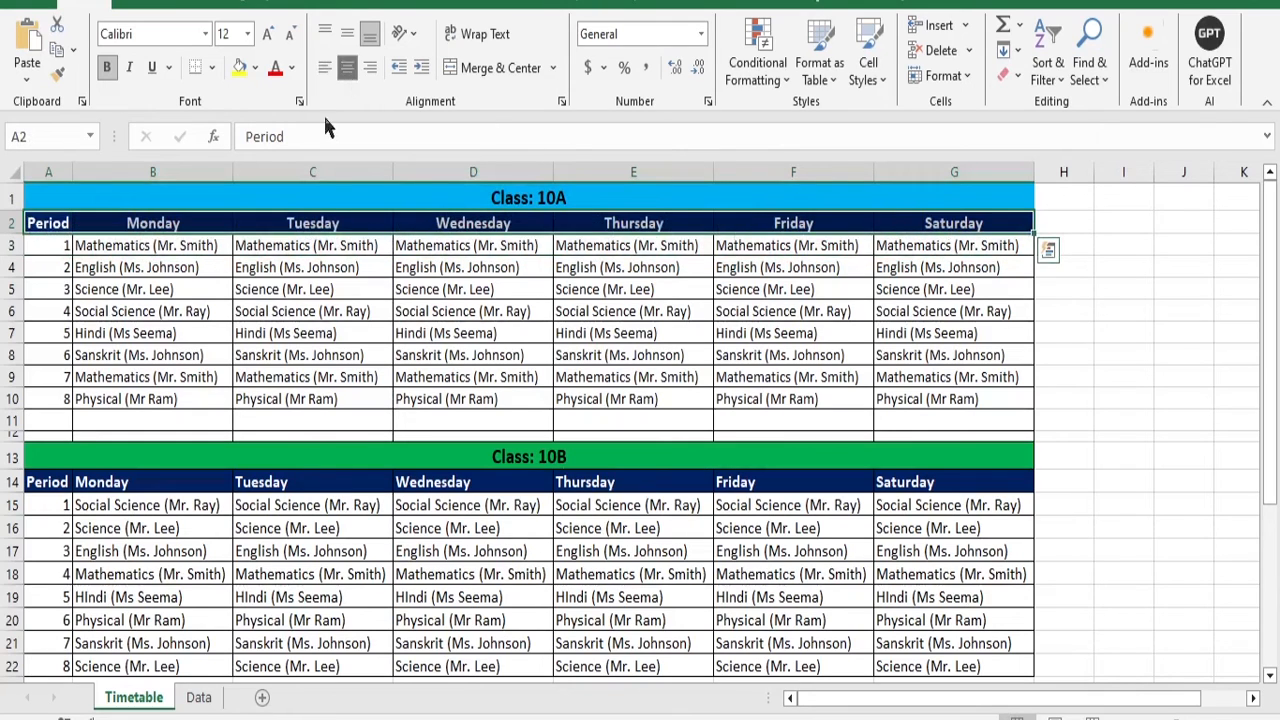
left_click_drag(52, 482, 910, 480)
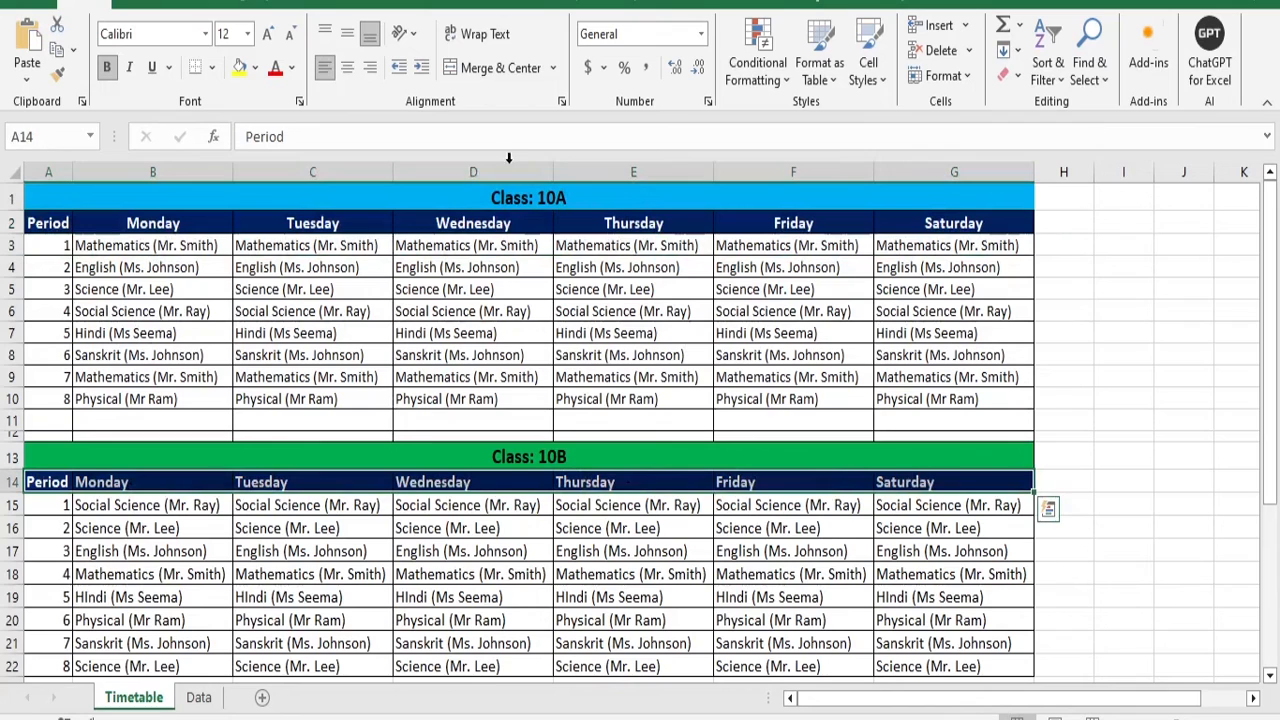
left_click(347, 67)
Move the UPDATE DATA button beside the timetables, into columns H to J around rows 11 and 12
scroll(826, 524, "down", 2)
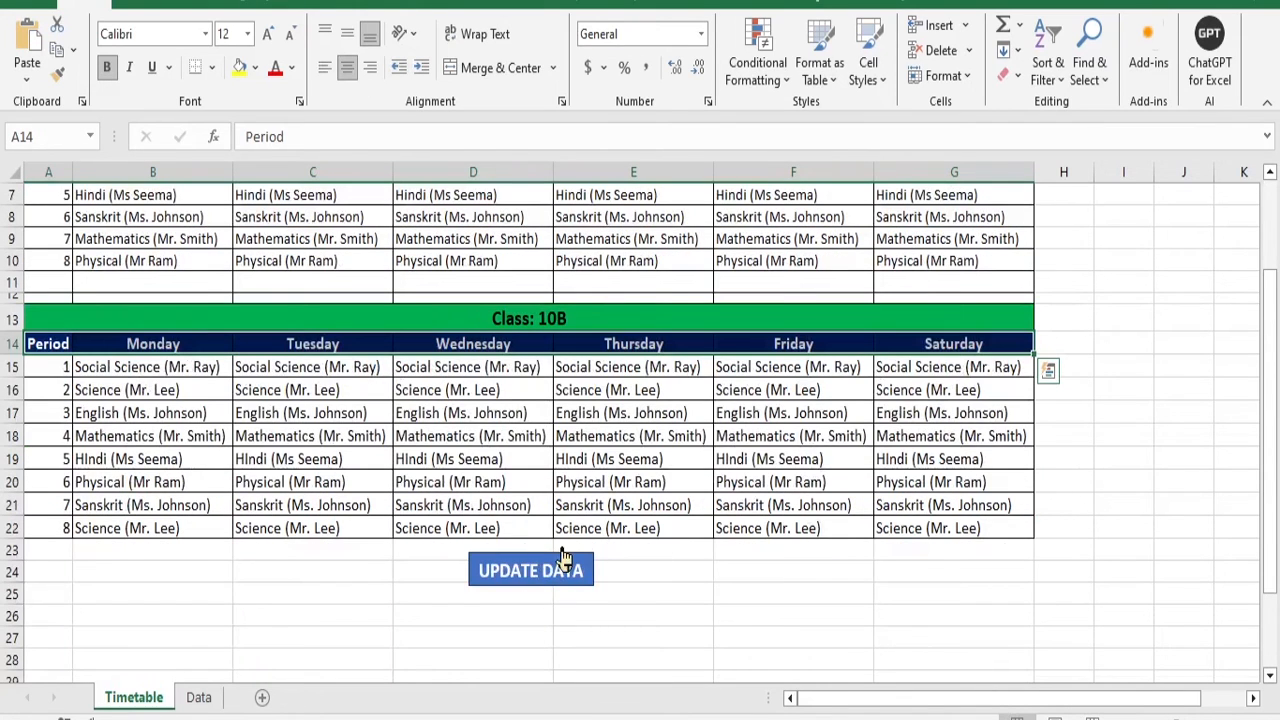
left_click(580, 556, "ctrl")
right_click(580, 553)
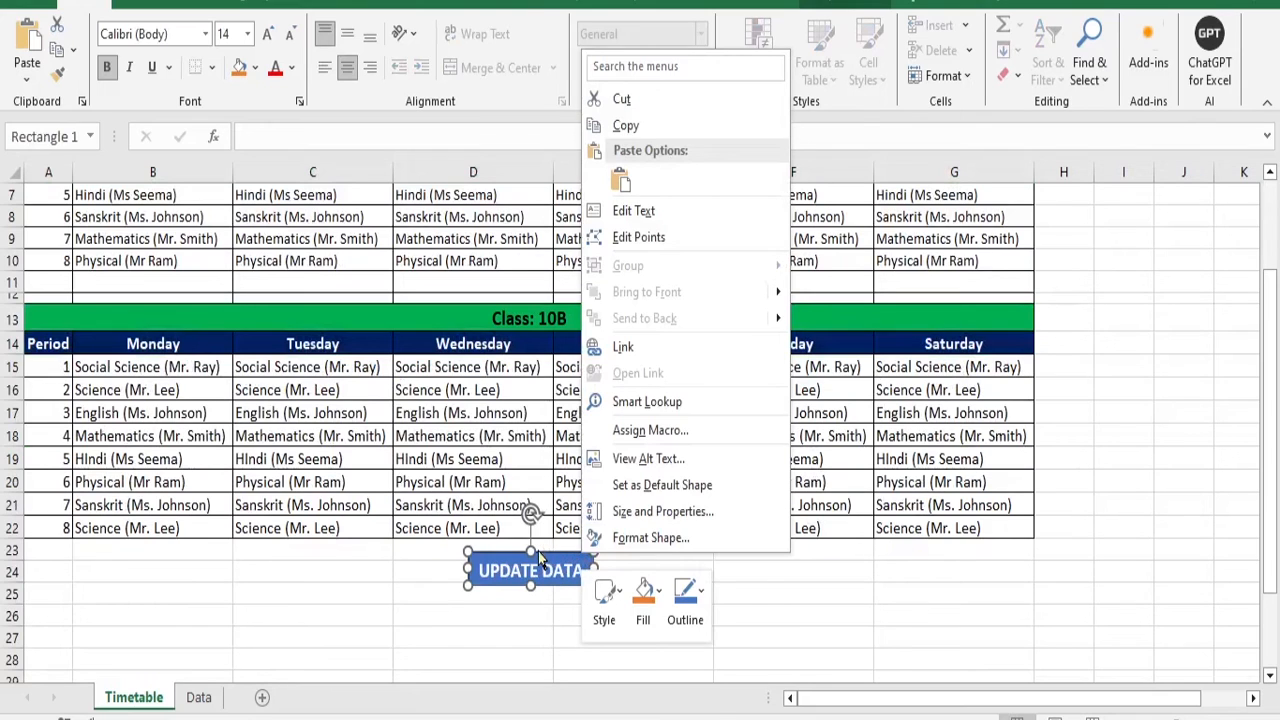
left_click(538, 551)
left_click_drag(538, 551, 1125, 270)
left_click(1097, 459)
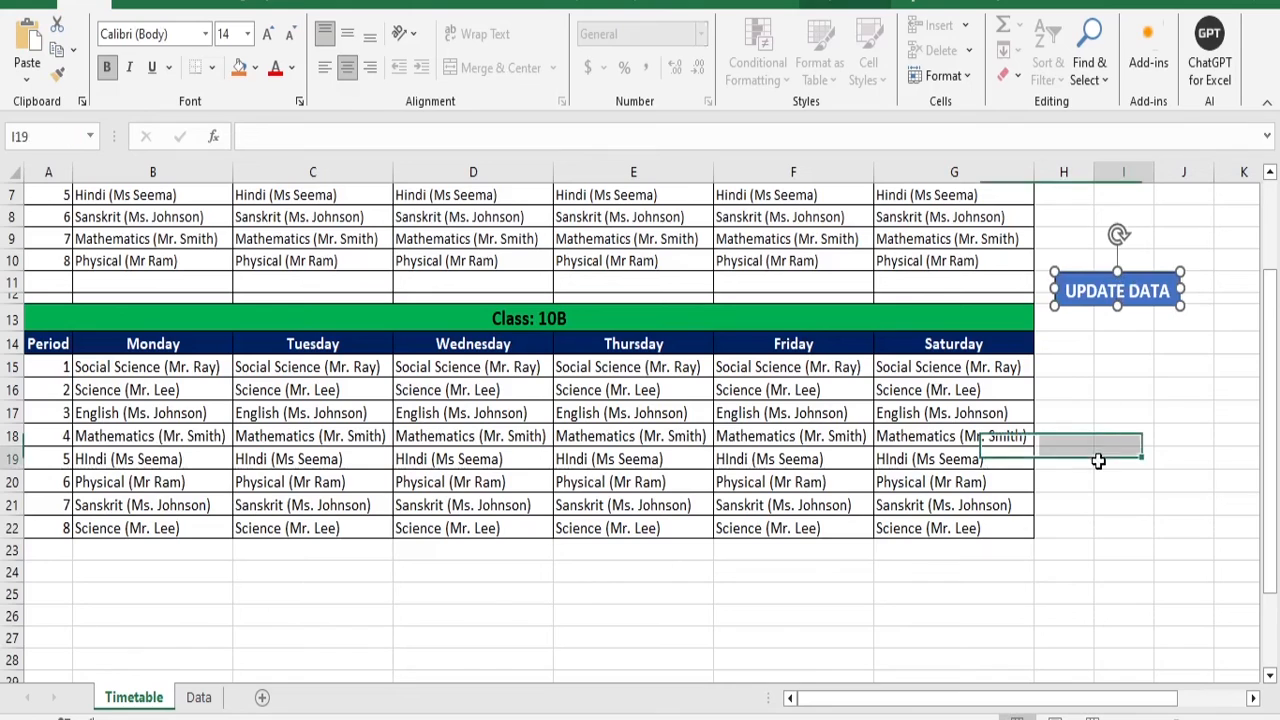
Regenerate the timetable with the UPDATE DATA button and close the resulting message
scroll(1097, 468, "up", 2)
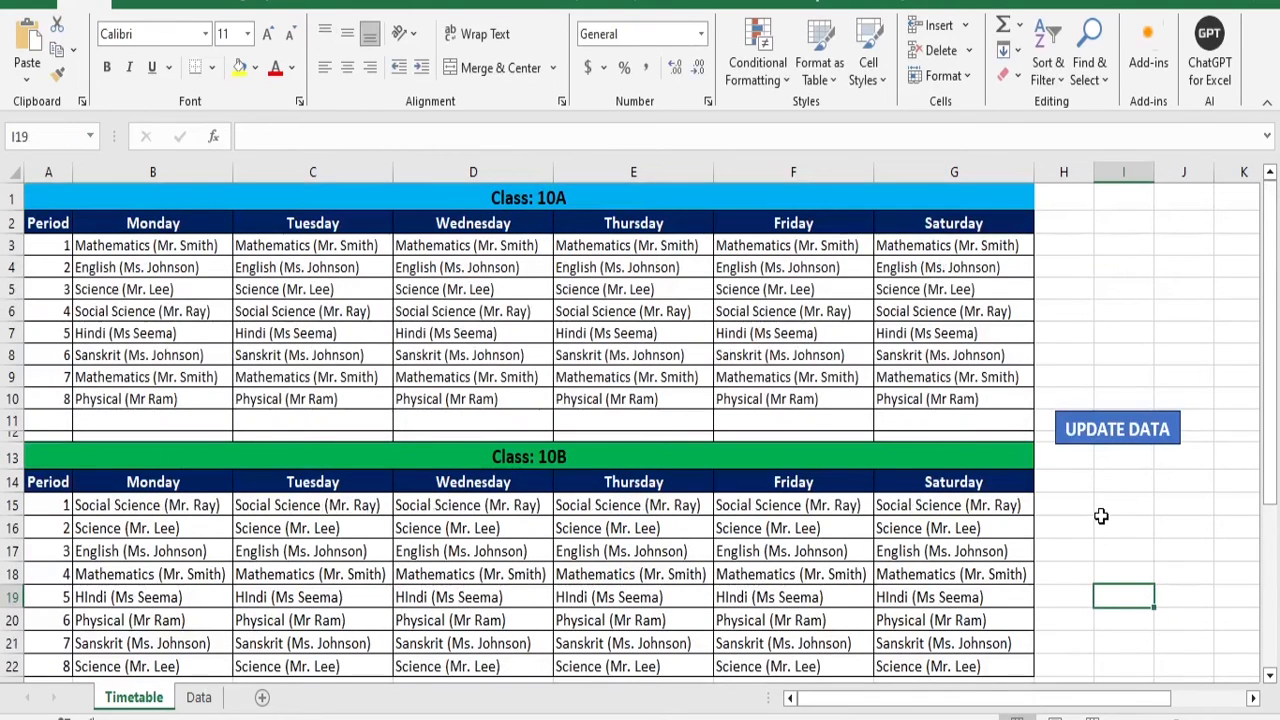
left_click(1166, 437)
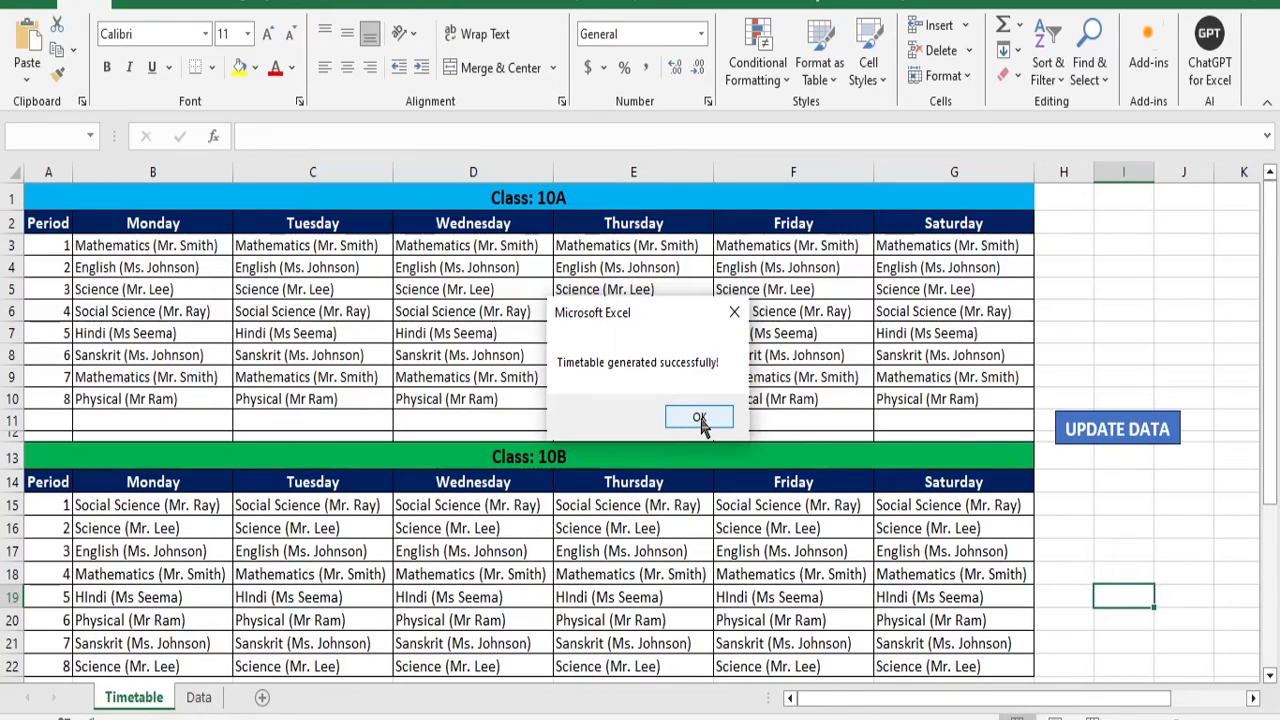
left_click(700, 420)
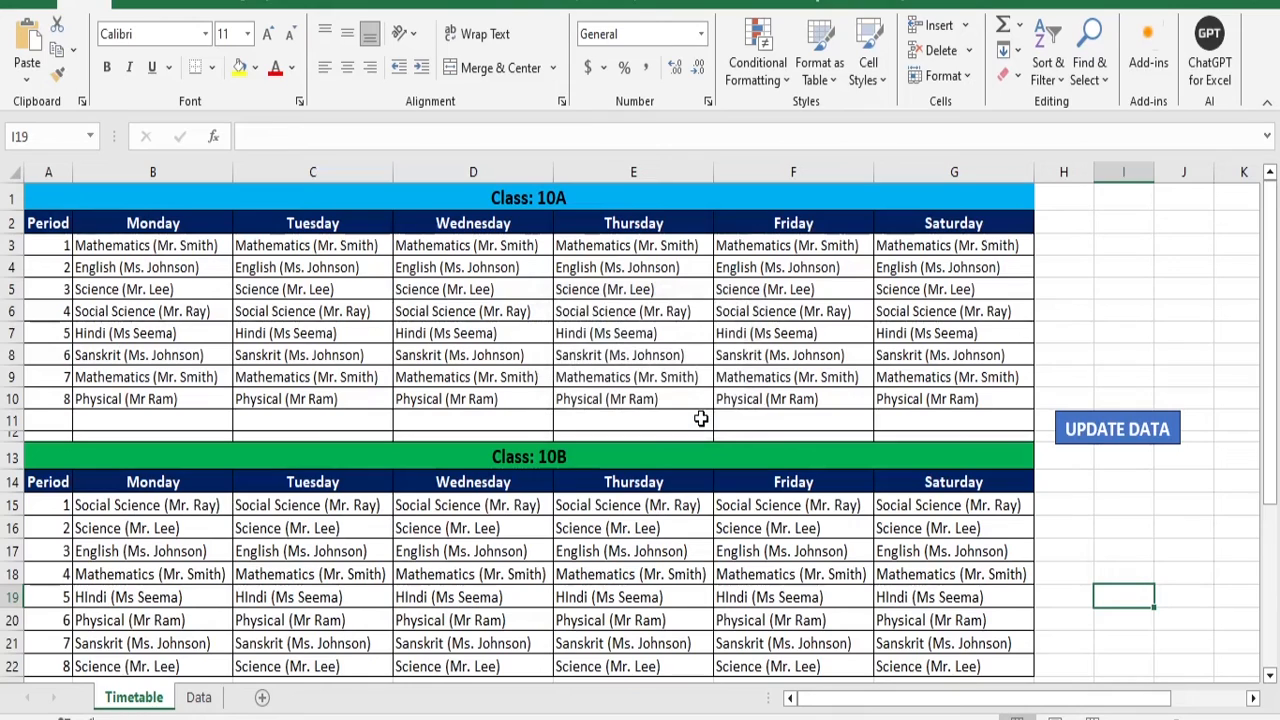
On the Data sheet, set the availability of class 10A's Monday period 1 Mathematics teacher to N in F2
left_click(1237, 574)
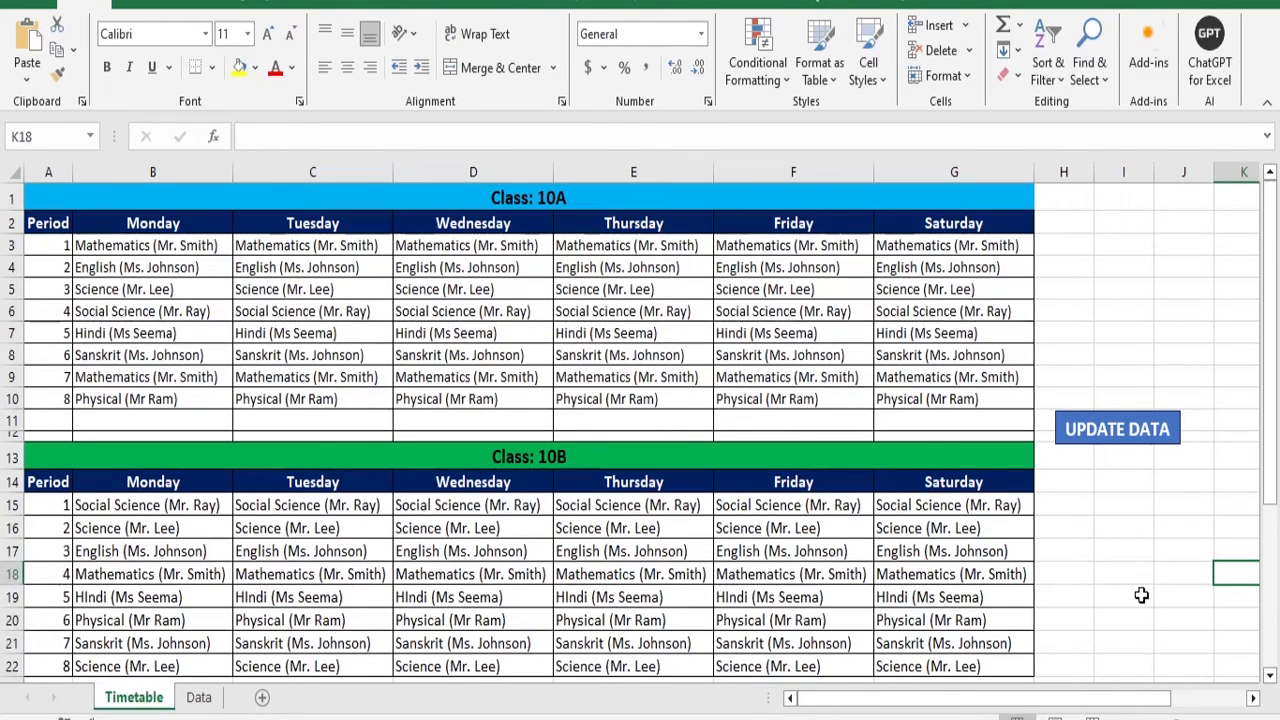
left_click(190, 246)
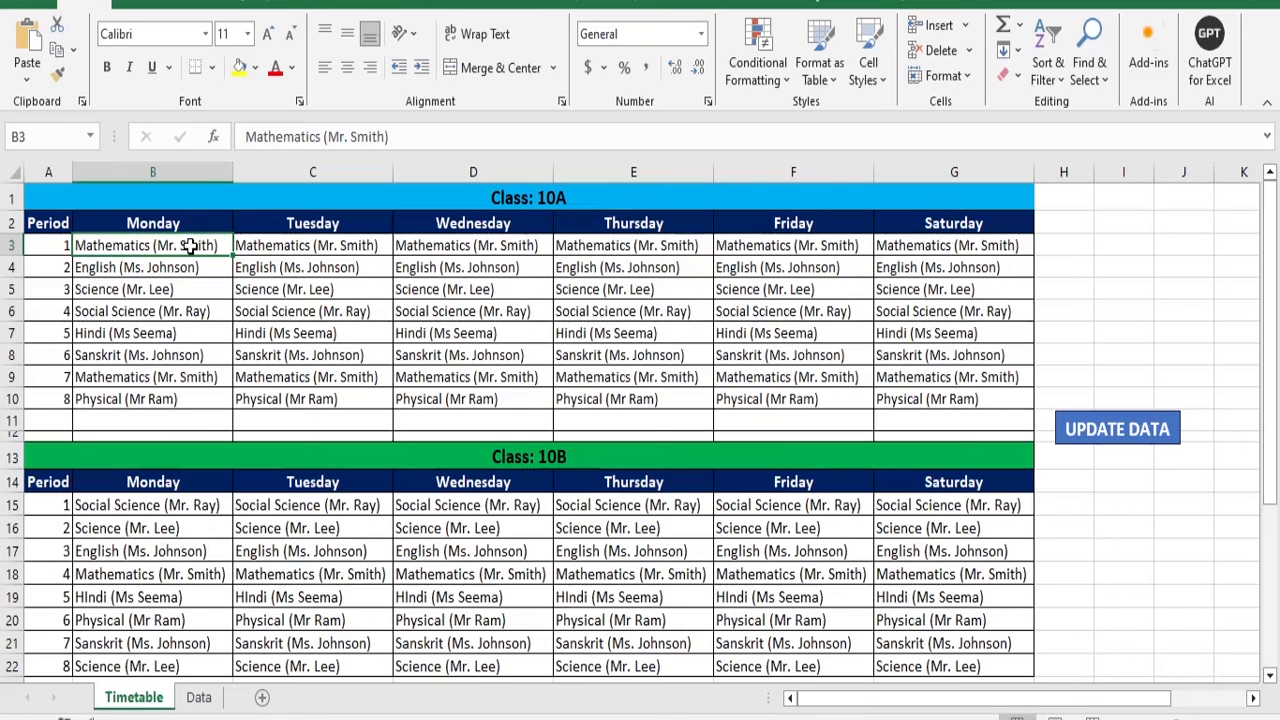
left_click(198, 697)
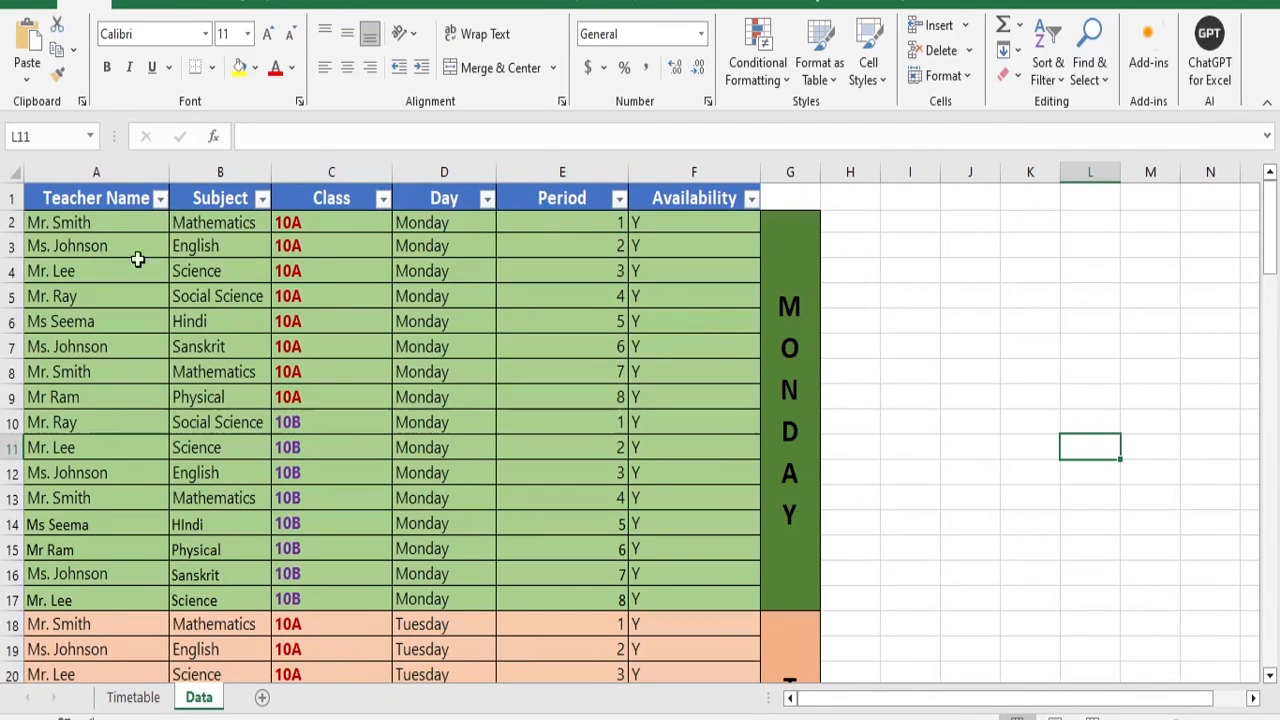
left_click(698, 222)
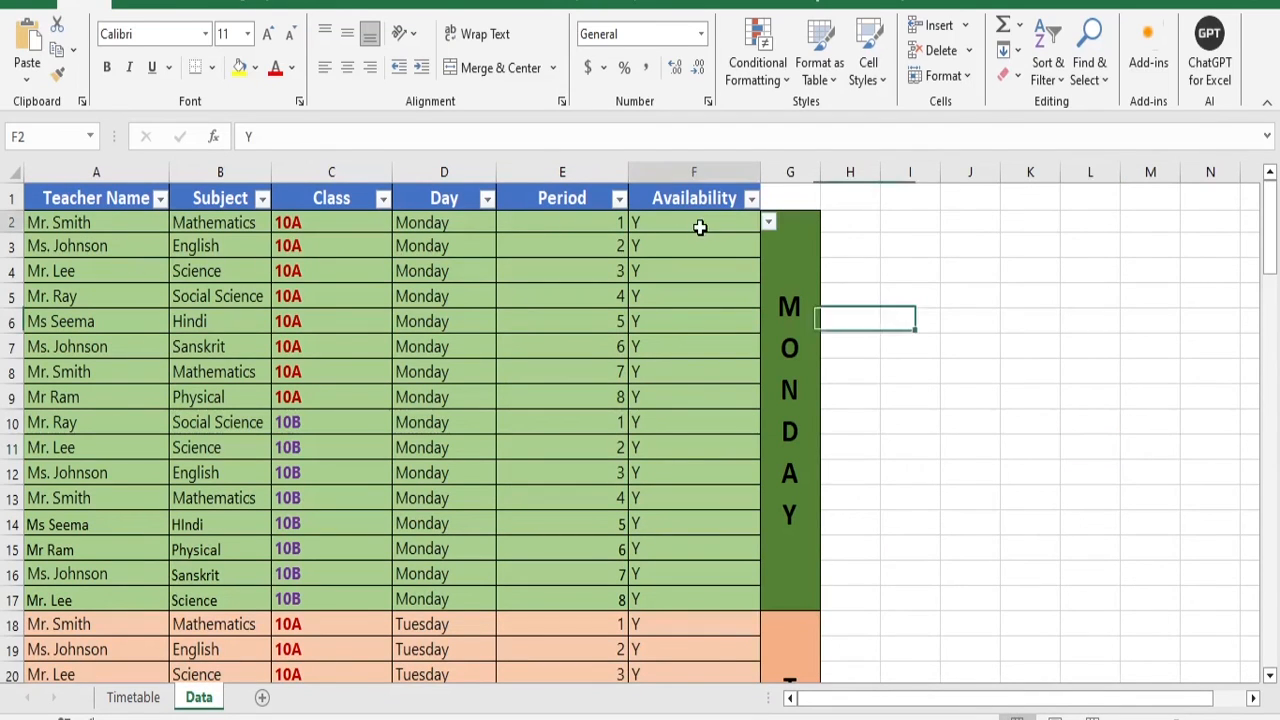
left_click(768, 225)
left_click(667, 258)
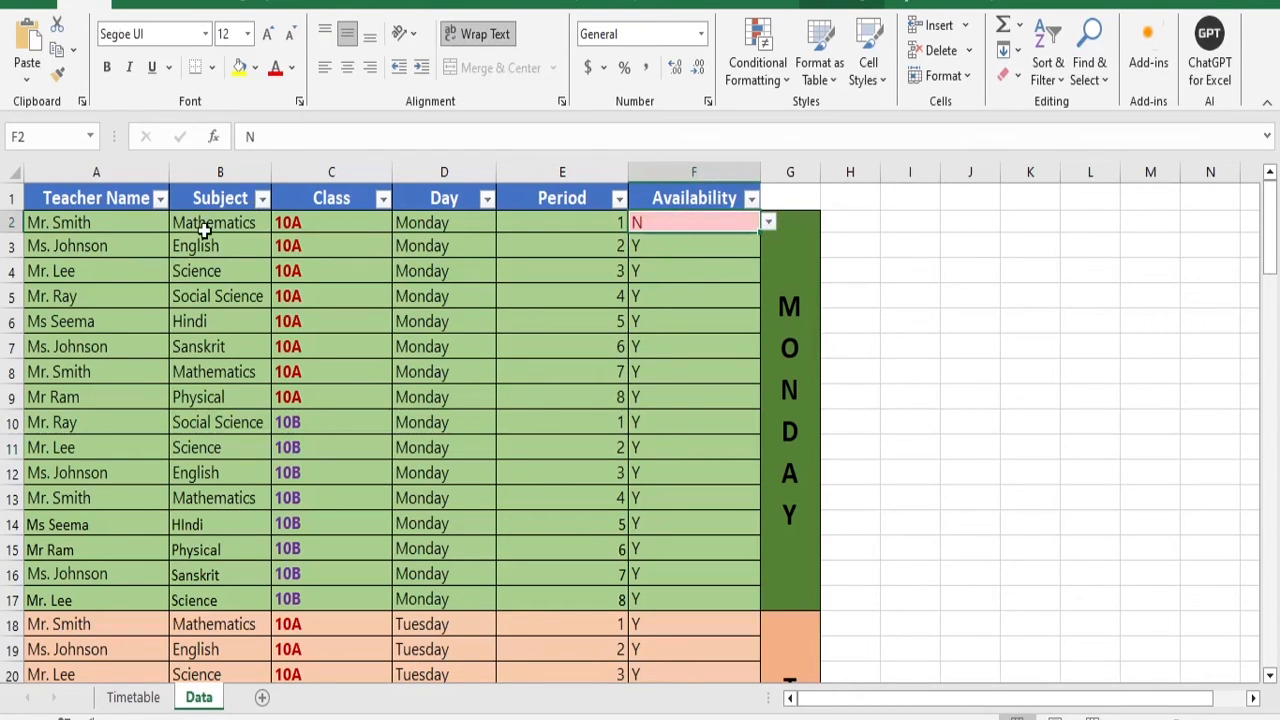
left_click(133, 697)
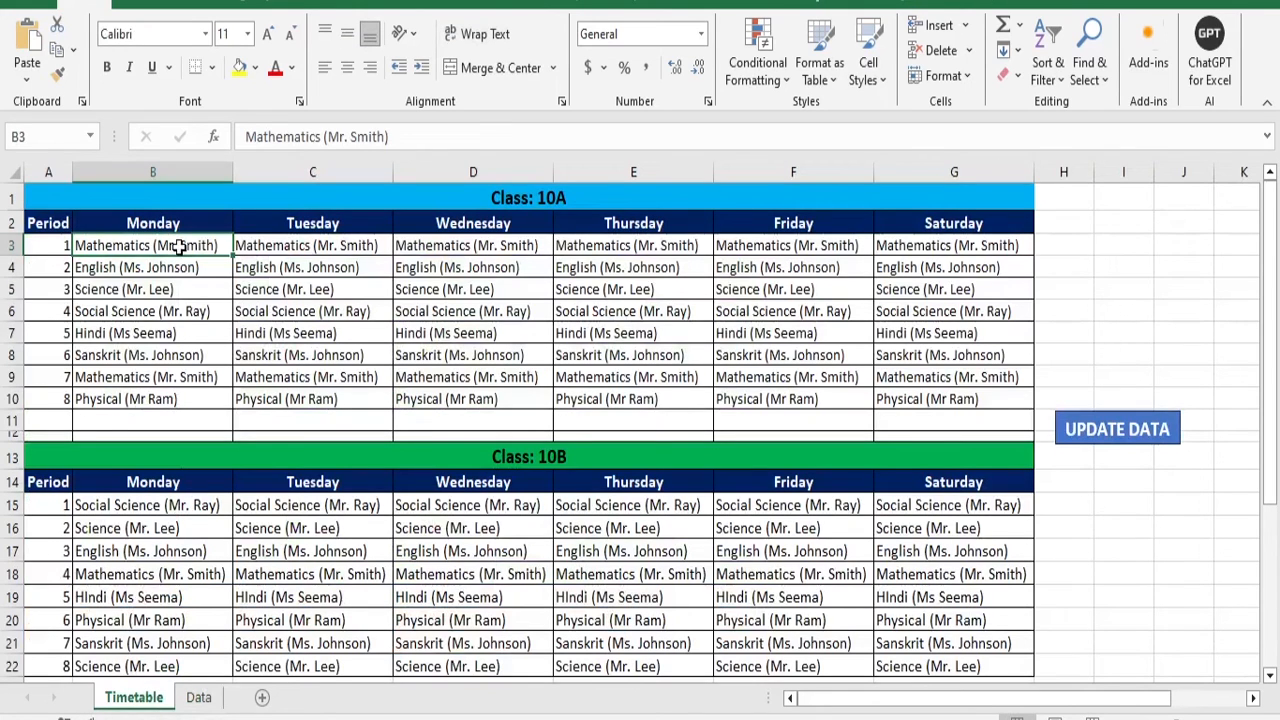
left_click(198, 697)
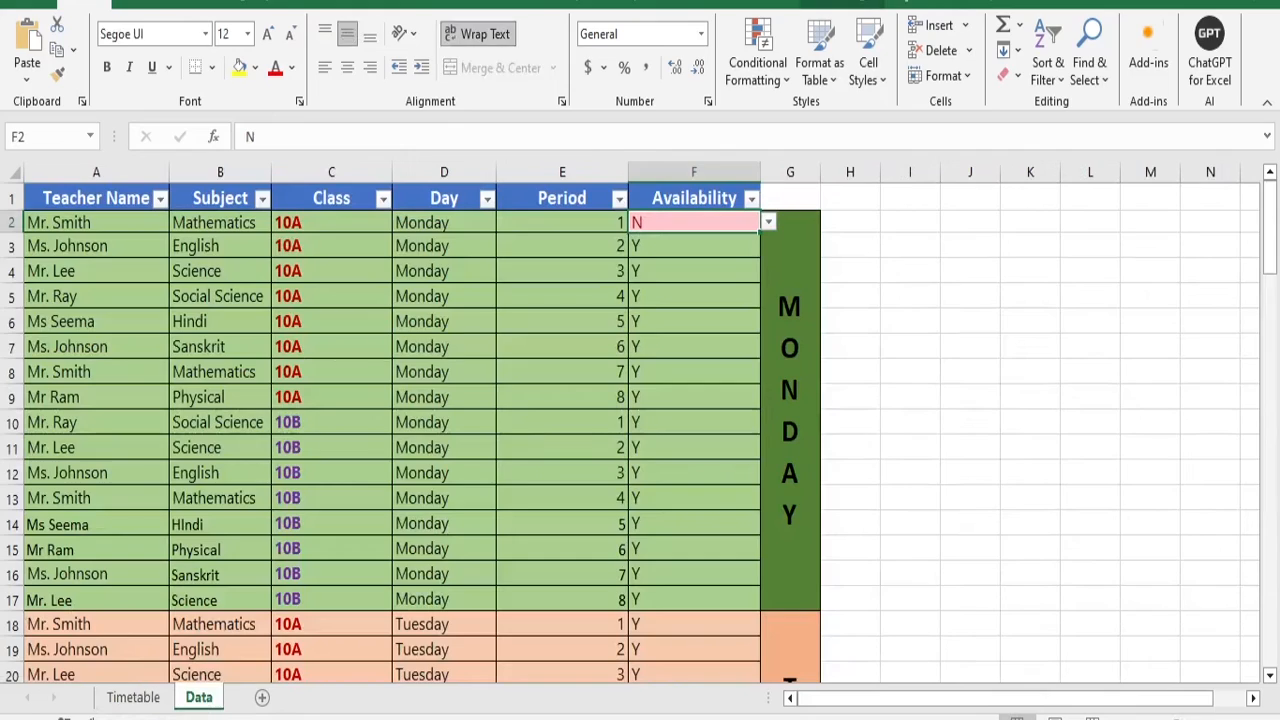
Start a substitute entry in row 98, below the Saturday rows, with the teacher's name and the subject Hindi
scroll(374, 580, "down", 4)
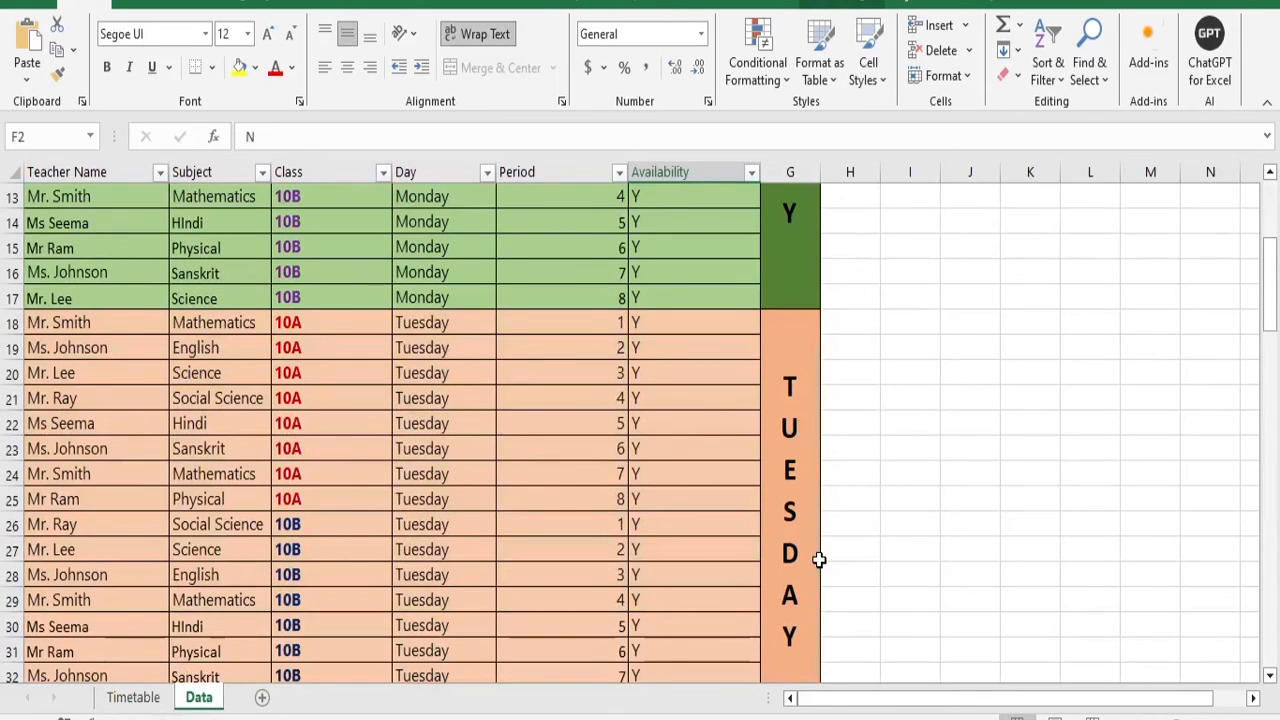
scroll(805, 588, "down", 10)
scroll(797, 600, "down", 20)
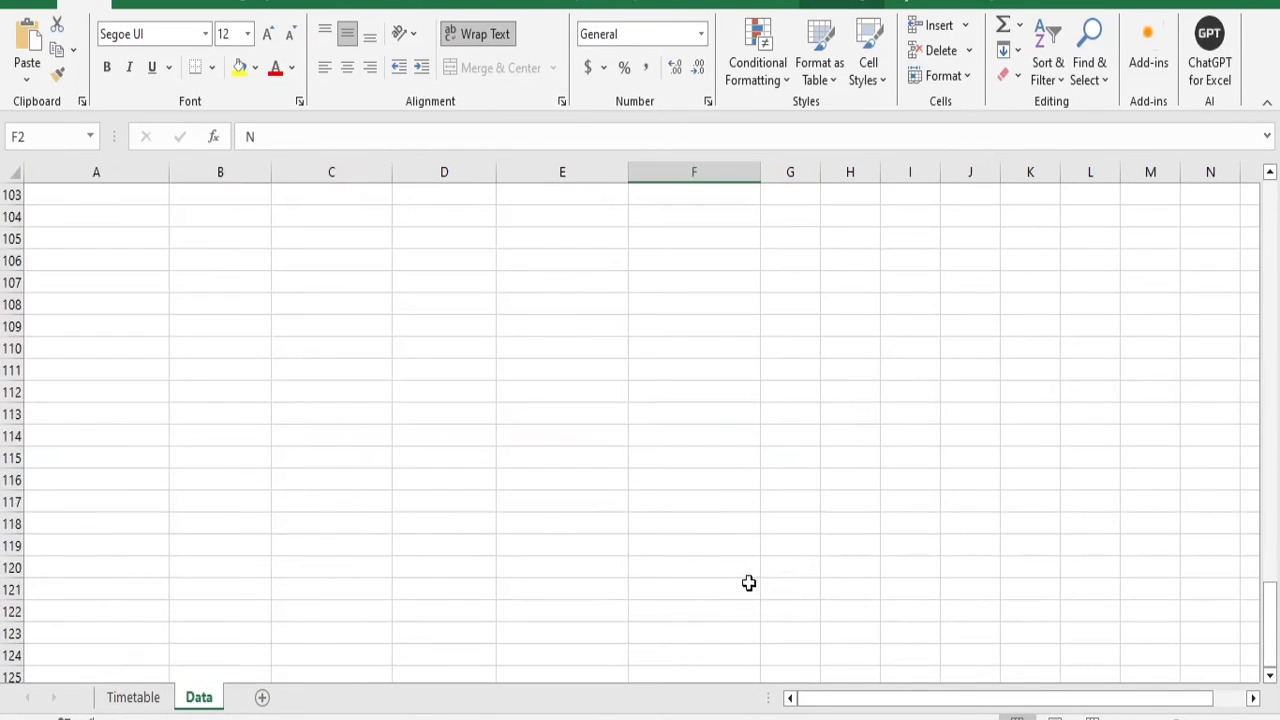
scroll(745, 575, "up", 3)
scroll(40, 323, "up", 1)
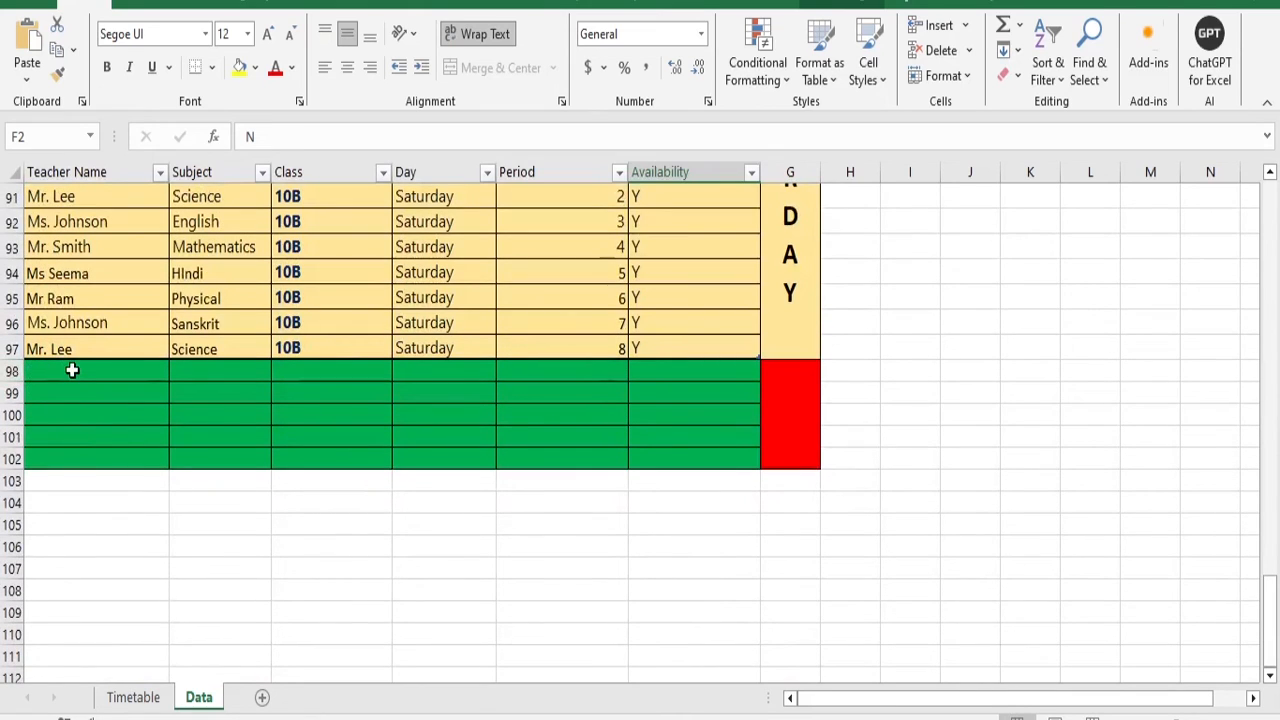
left_click(72, 371)
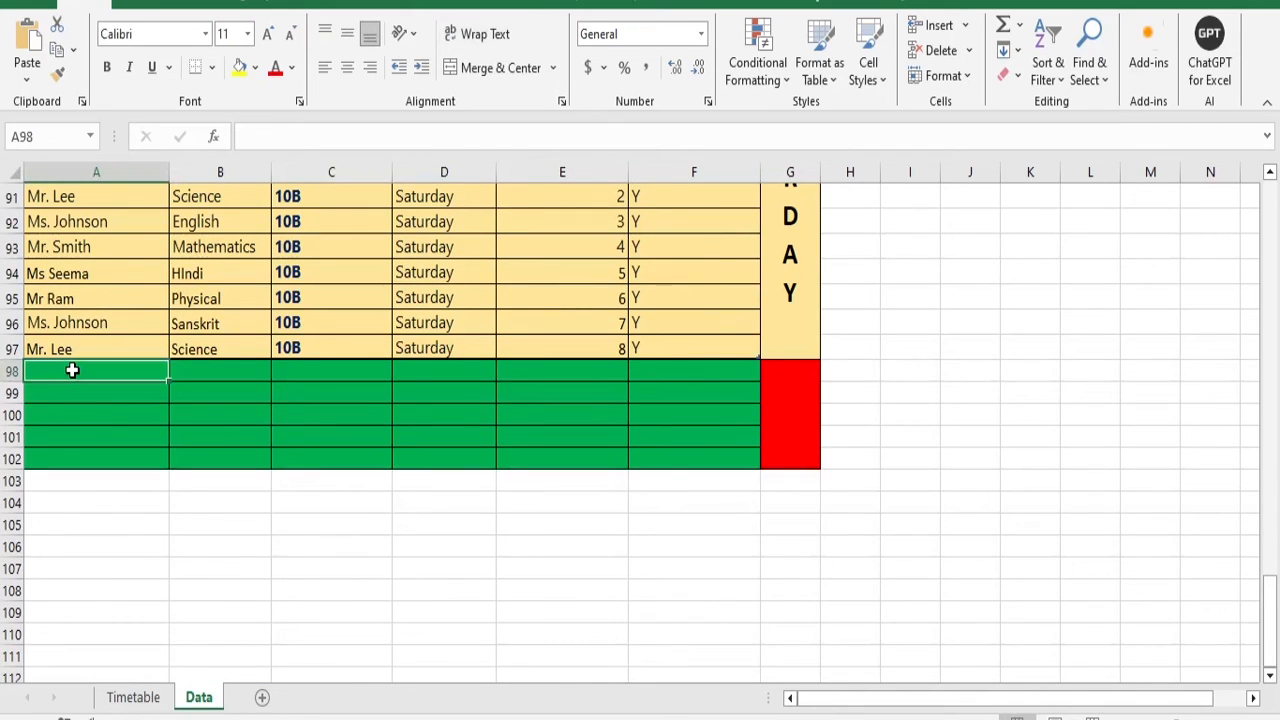
type("Mr ")
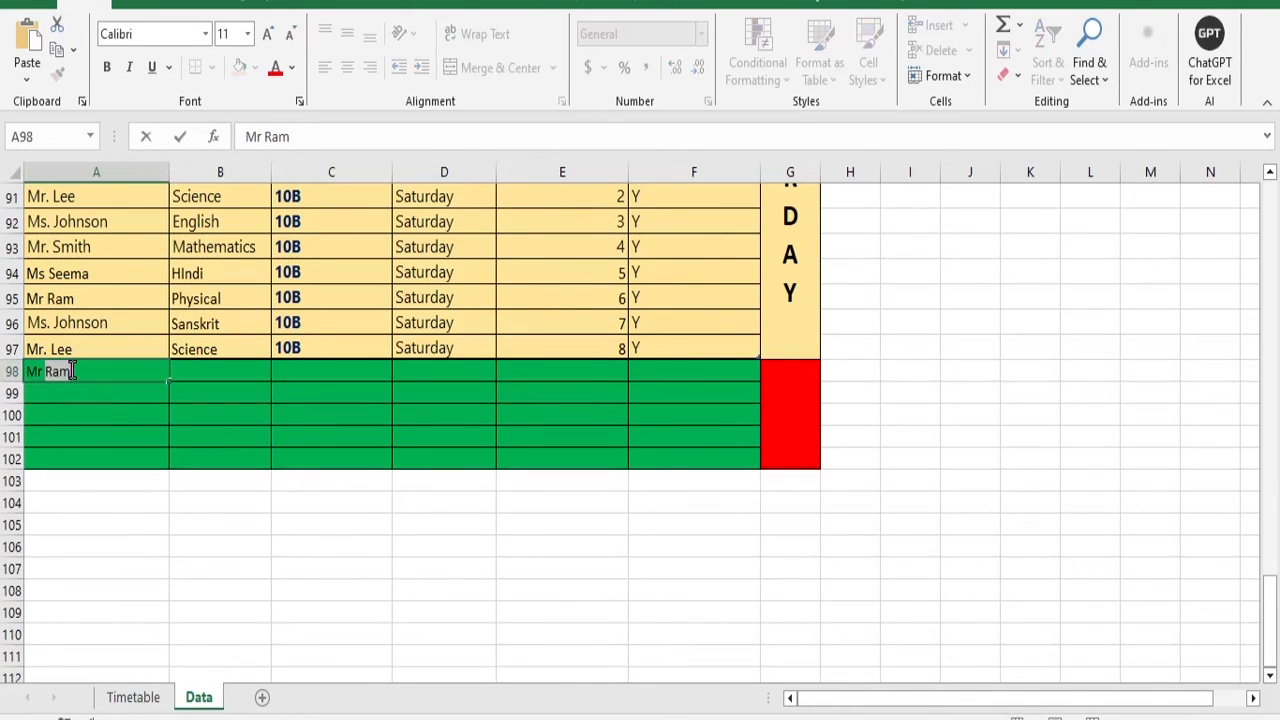
type("Vishal")
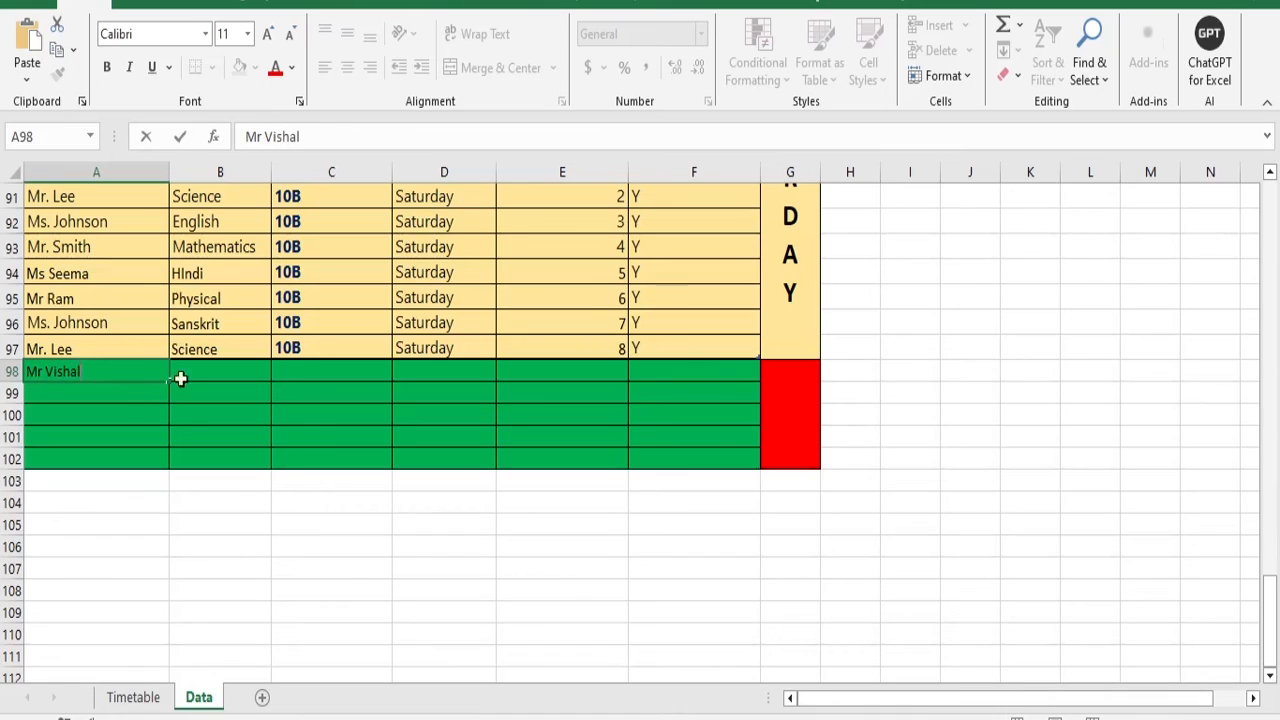
left_click(216, 375)
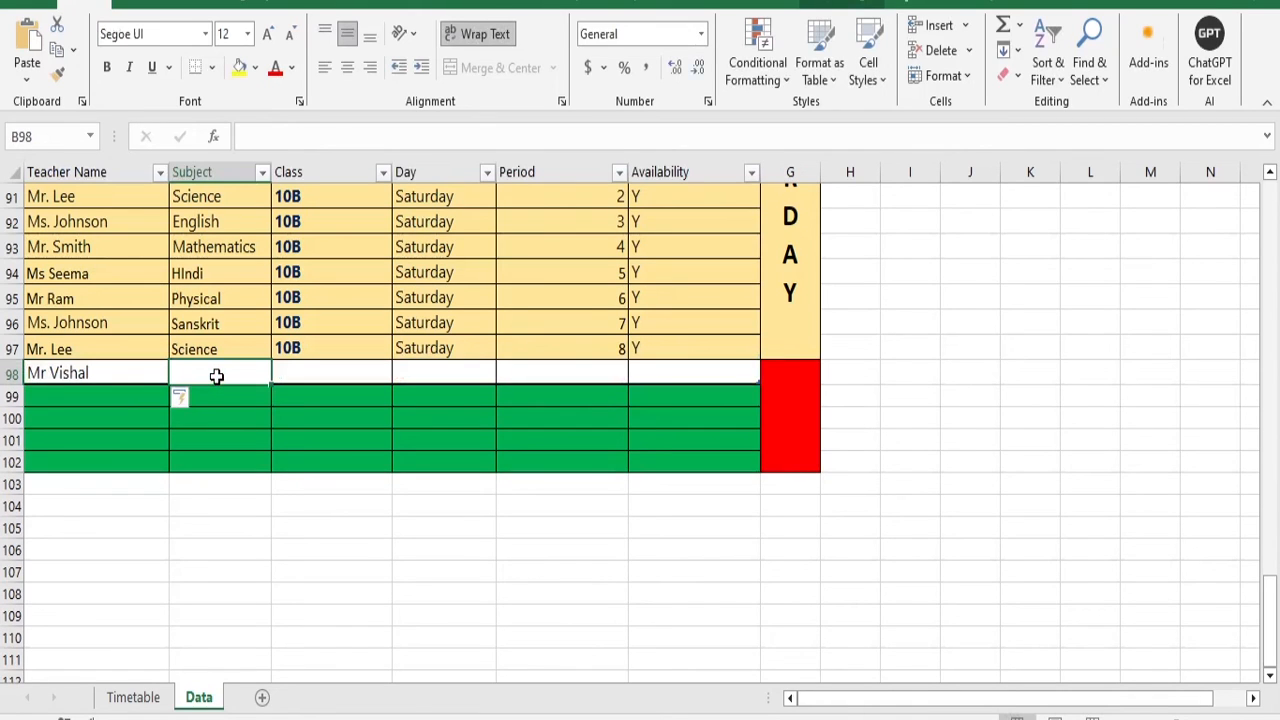
type("Hindi")
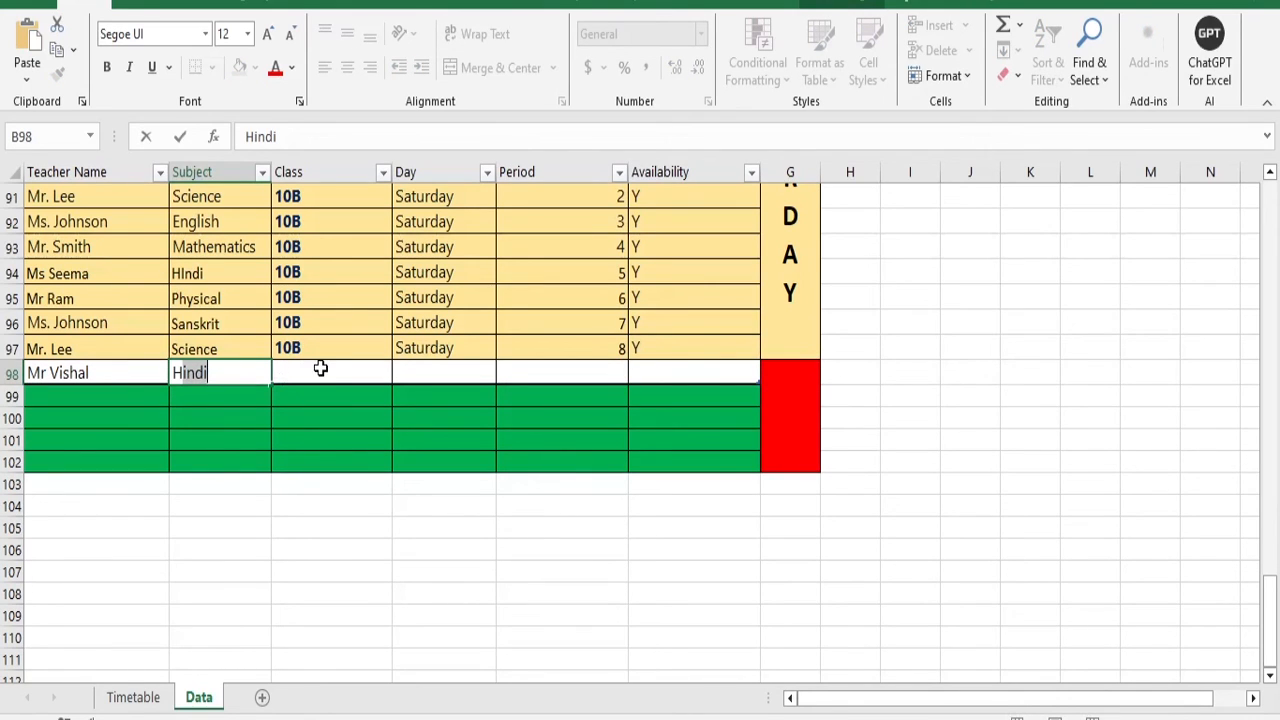
key("Tab")
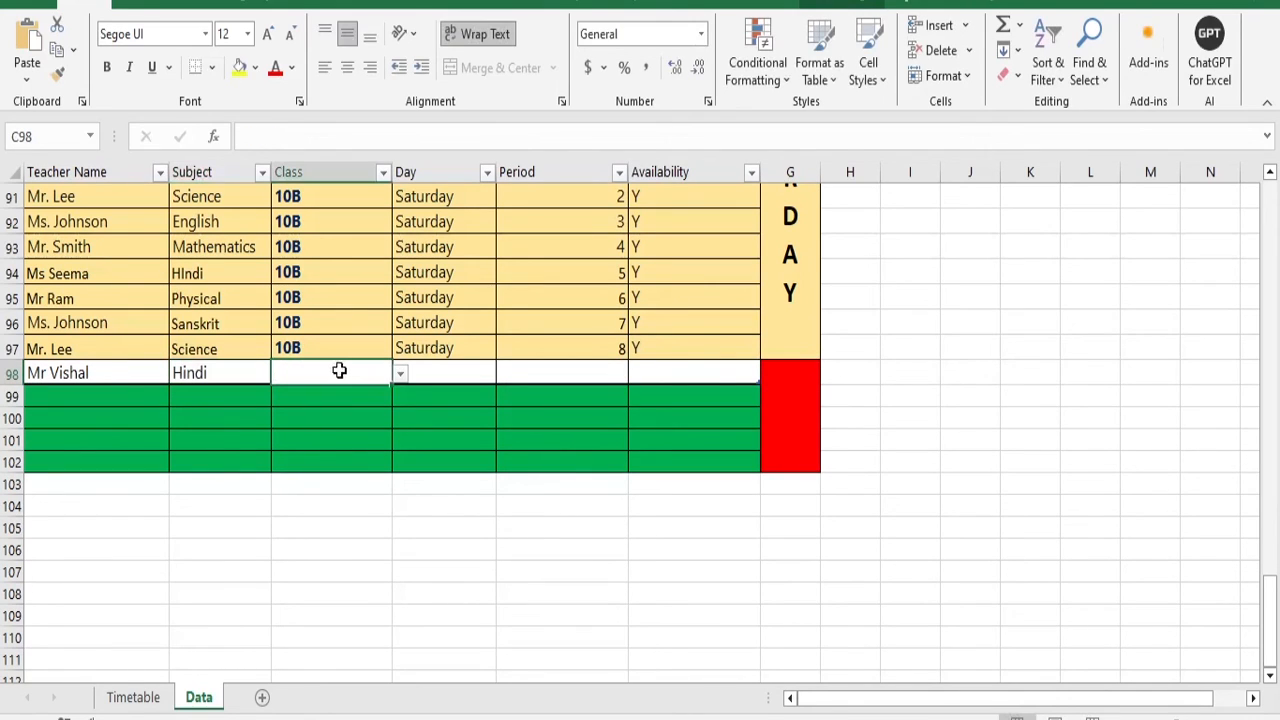
Complete the substitute entry in row 98 with class 10A, day Monday, period 1 and availability Y
left_click(399, 376)
left_click(342, 395)
left_click(464, 374)
left_click(504, 376)
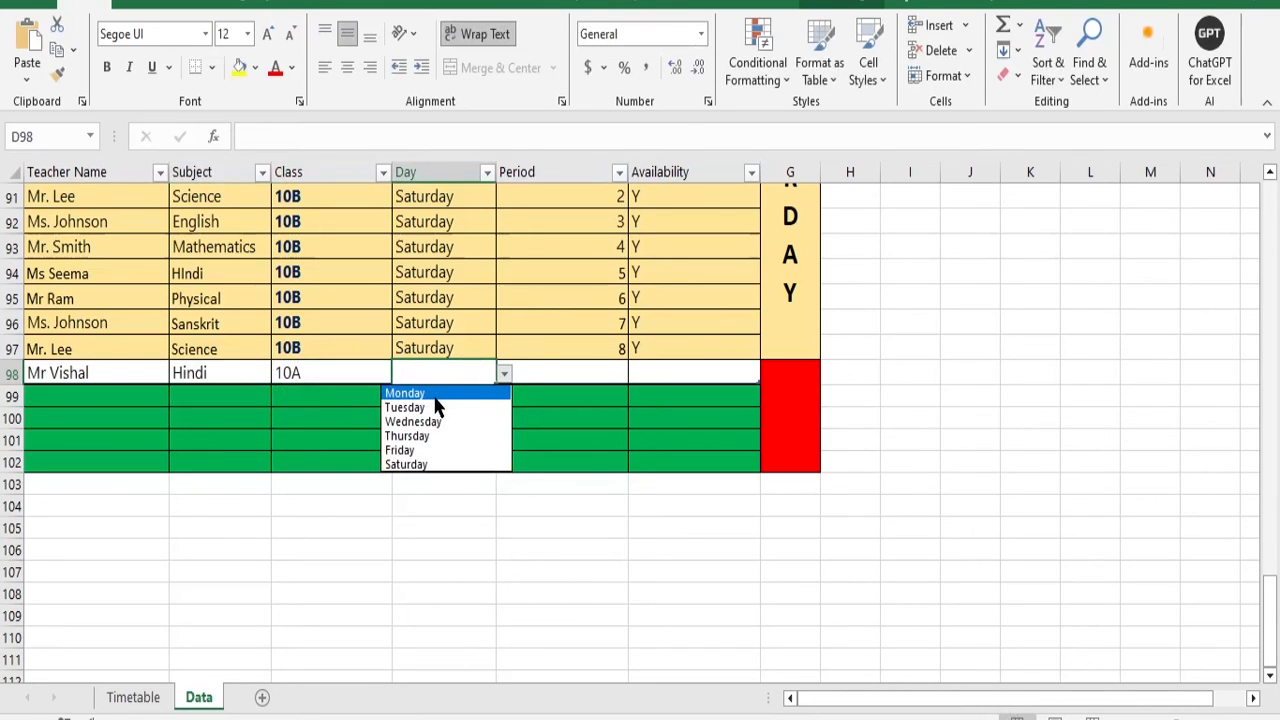
left_click(433, 396)
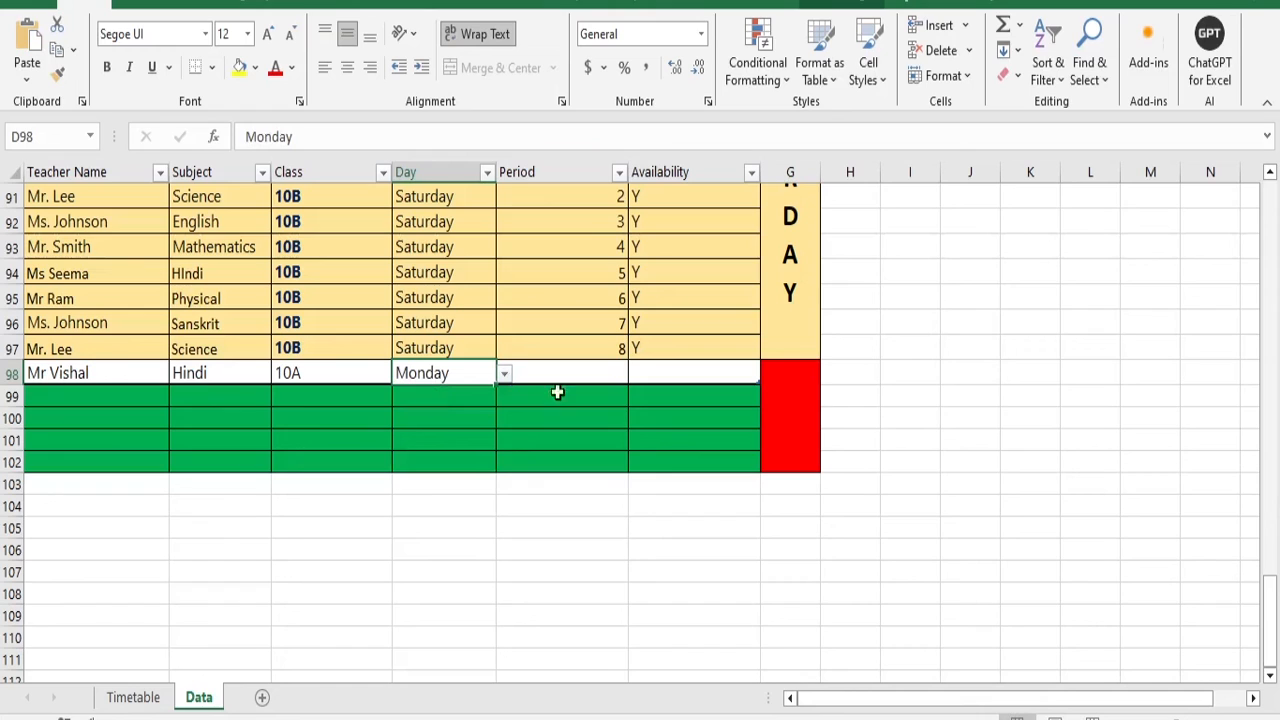
left_click(612, 372)
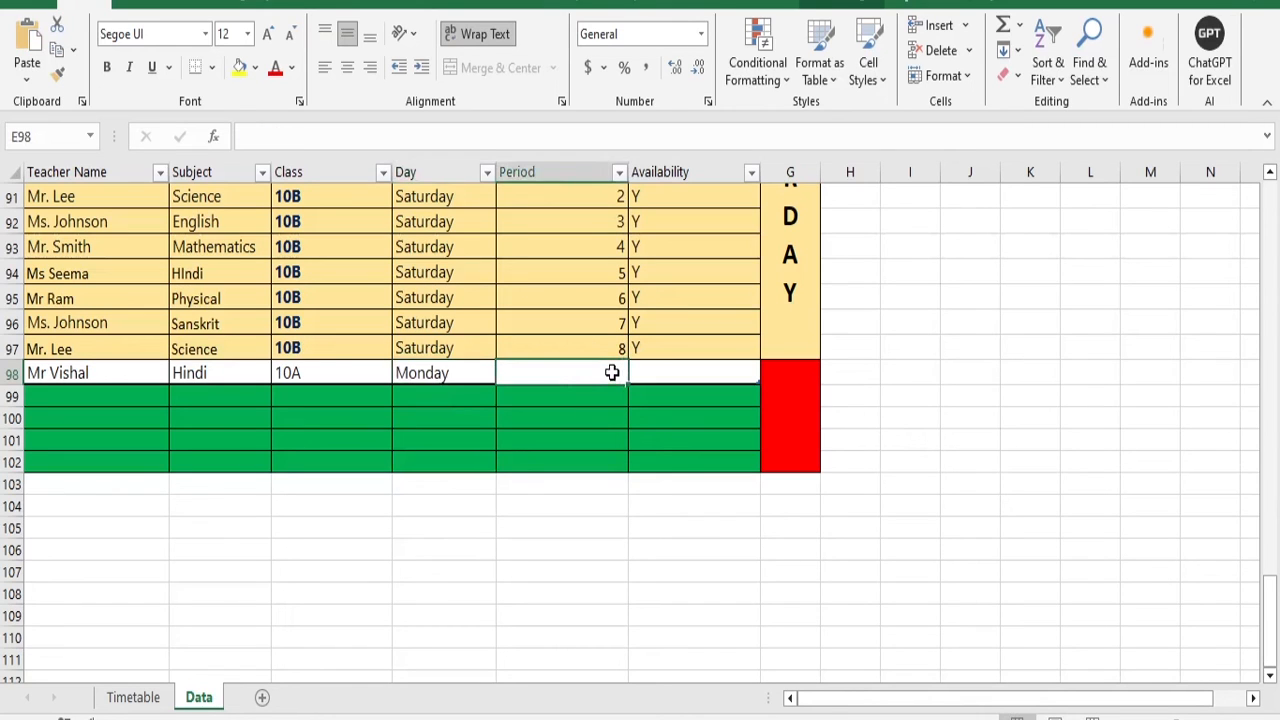
type("1")
key("Tab")
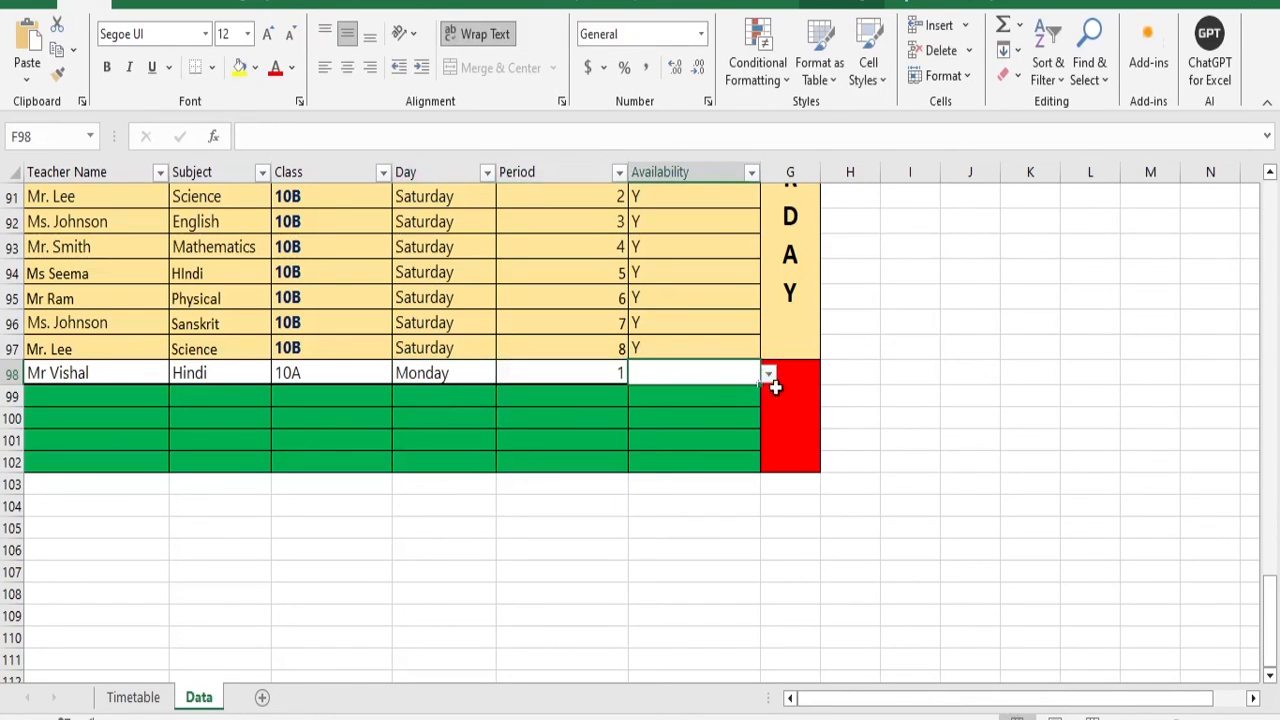
left_click(768, 374)
left_click(674, 391)
Update the Timetable sheet to apply the class 10A Monday period 1 substitution and dismiss the message
scroll(286, 531, "up", 4)
scroll(371, 624, "up", 20)
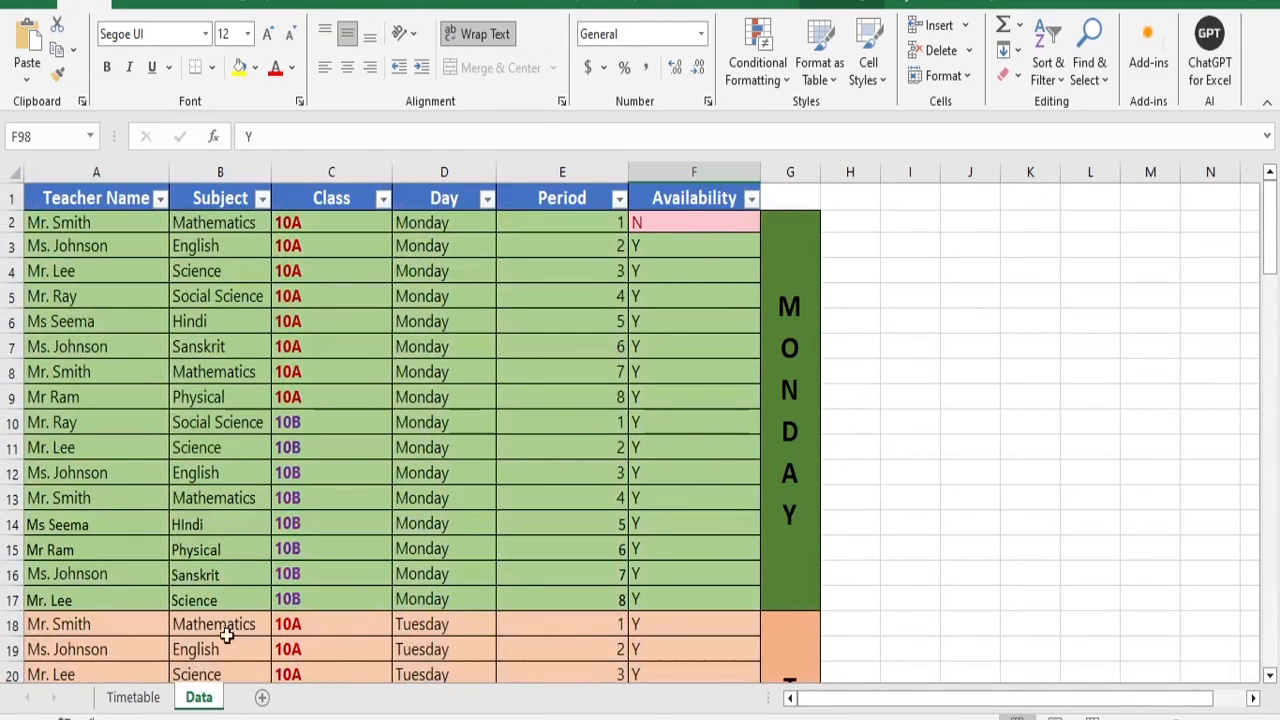
left_click(131, 699)
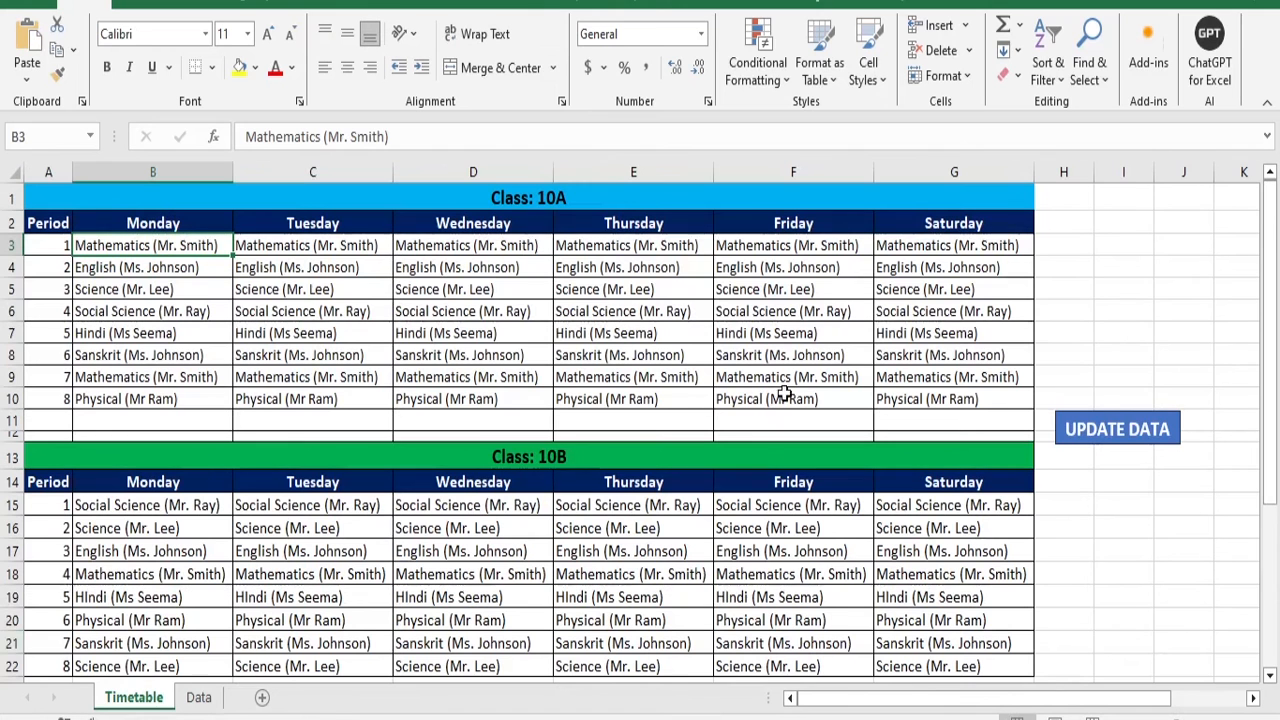
left_click(1146, 430)
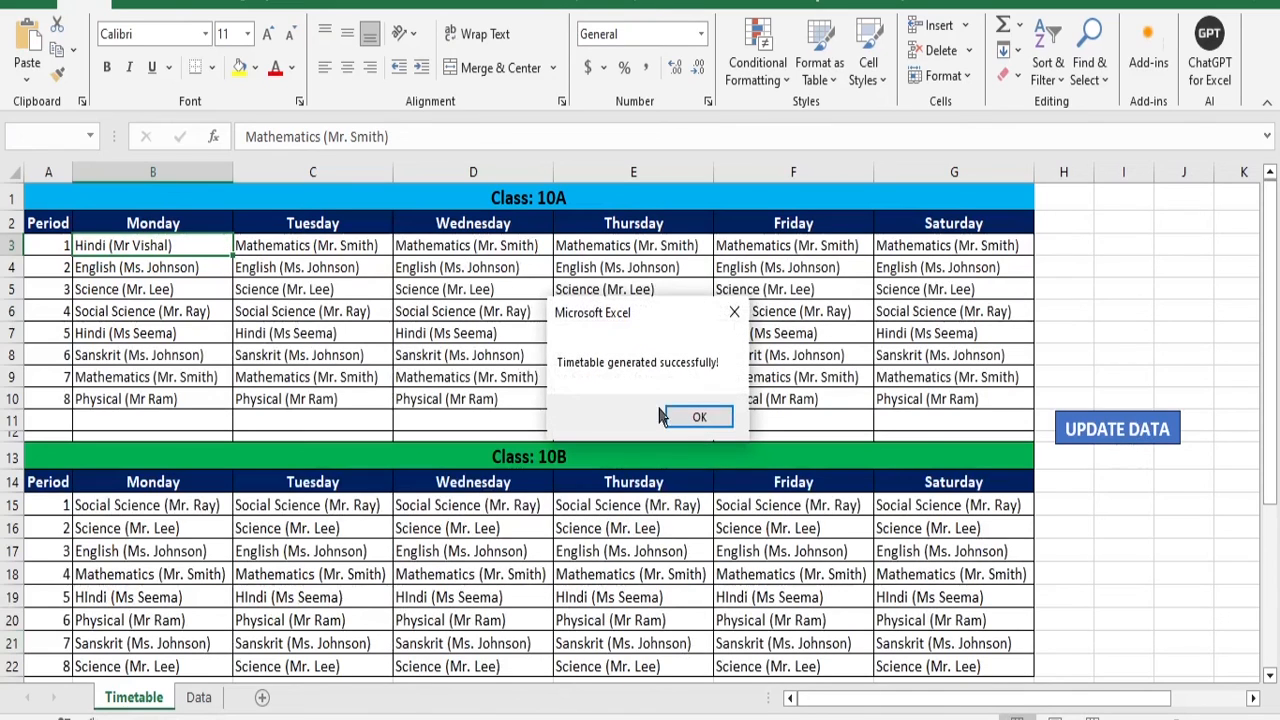
left_click(698, 417)
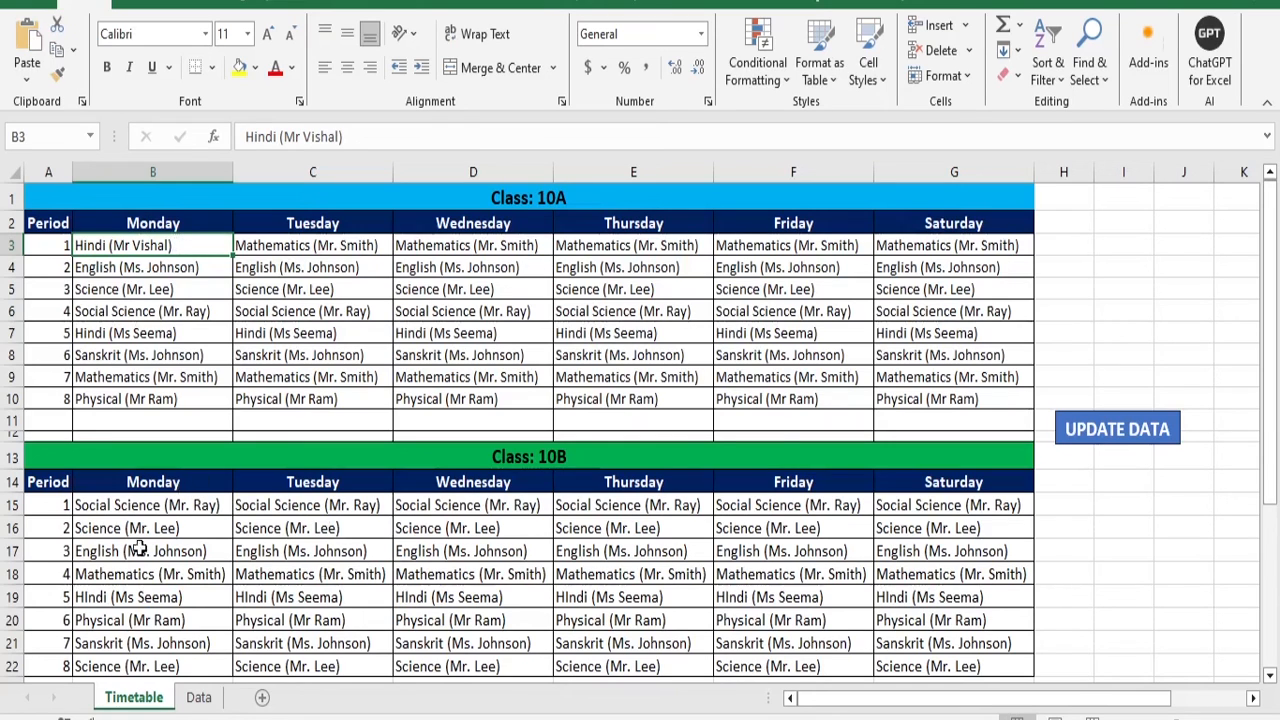
On the Data sheet, set the availability of class 10B's Monday period 3 English teacher to N in F12
left_click(199, 699)
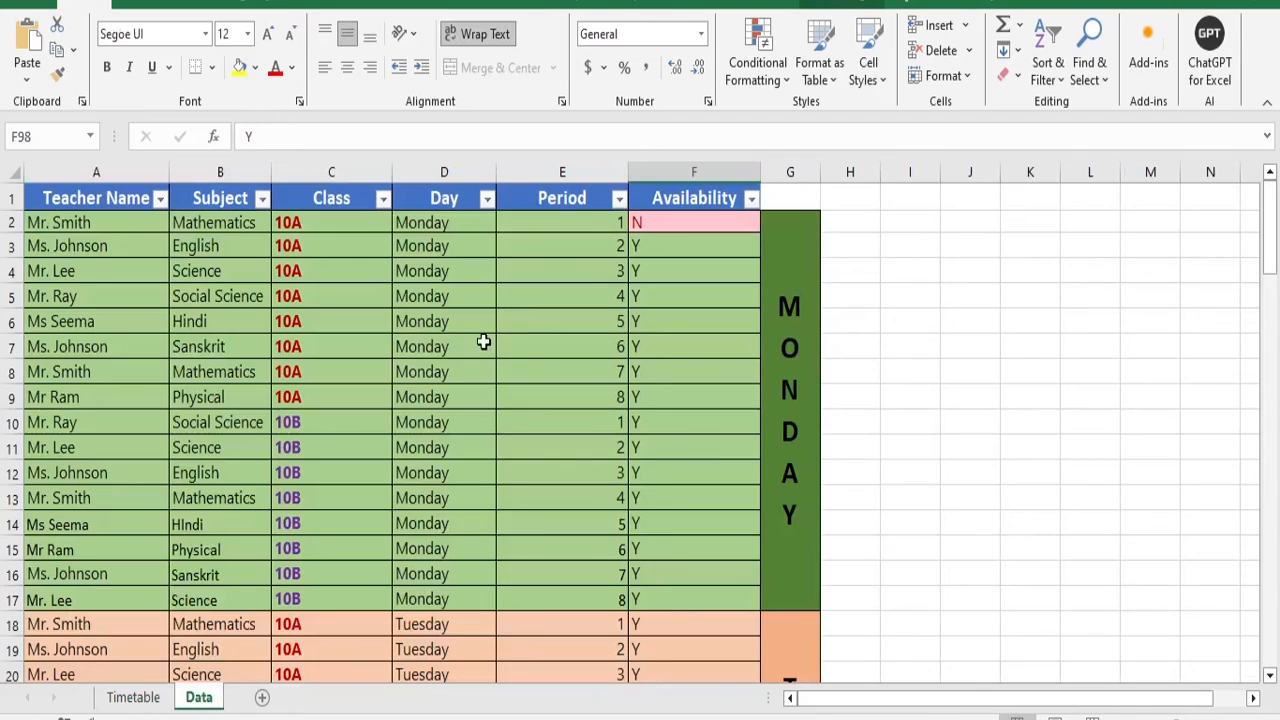
scroll(531, 463, "down", 2)
scroll(659, 405, "up", 2)
left_click(719, 473)
left_click(768, 474)
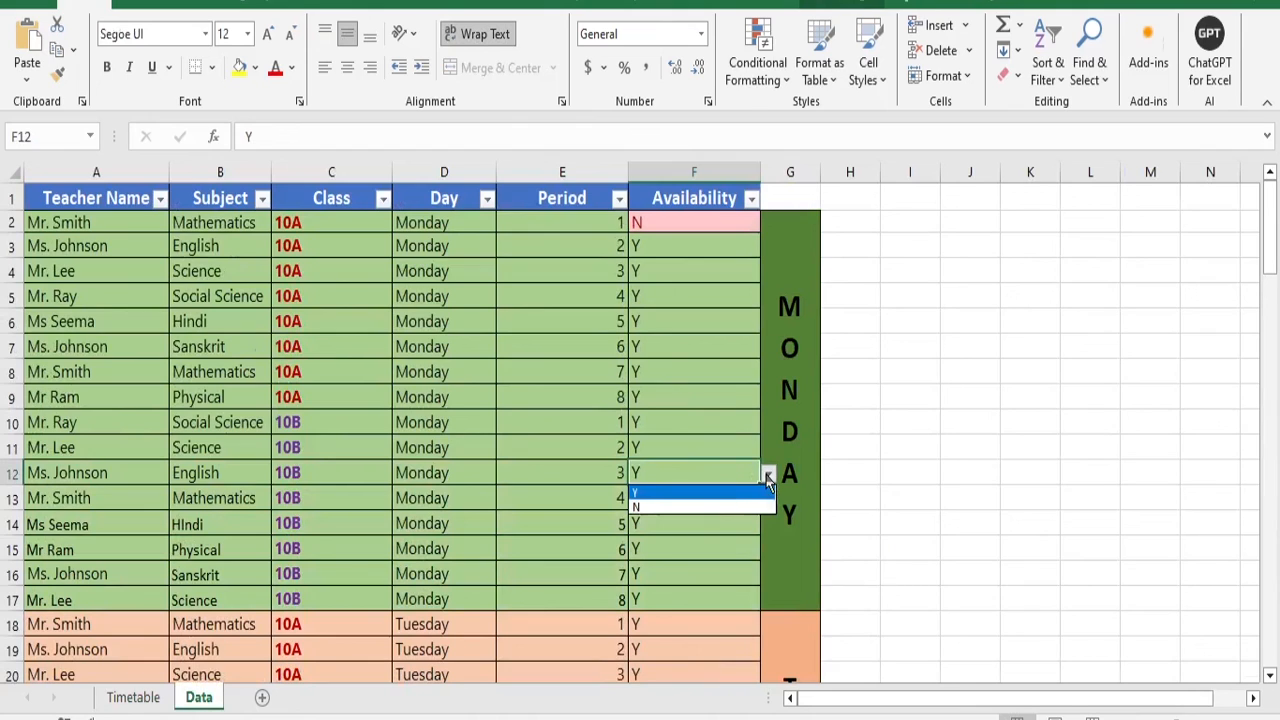
left_click(647, 515)
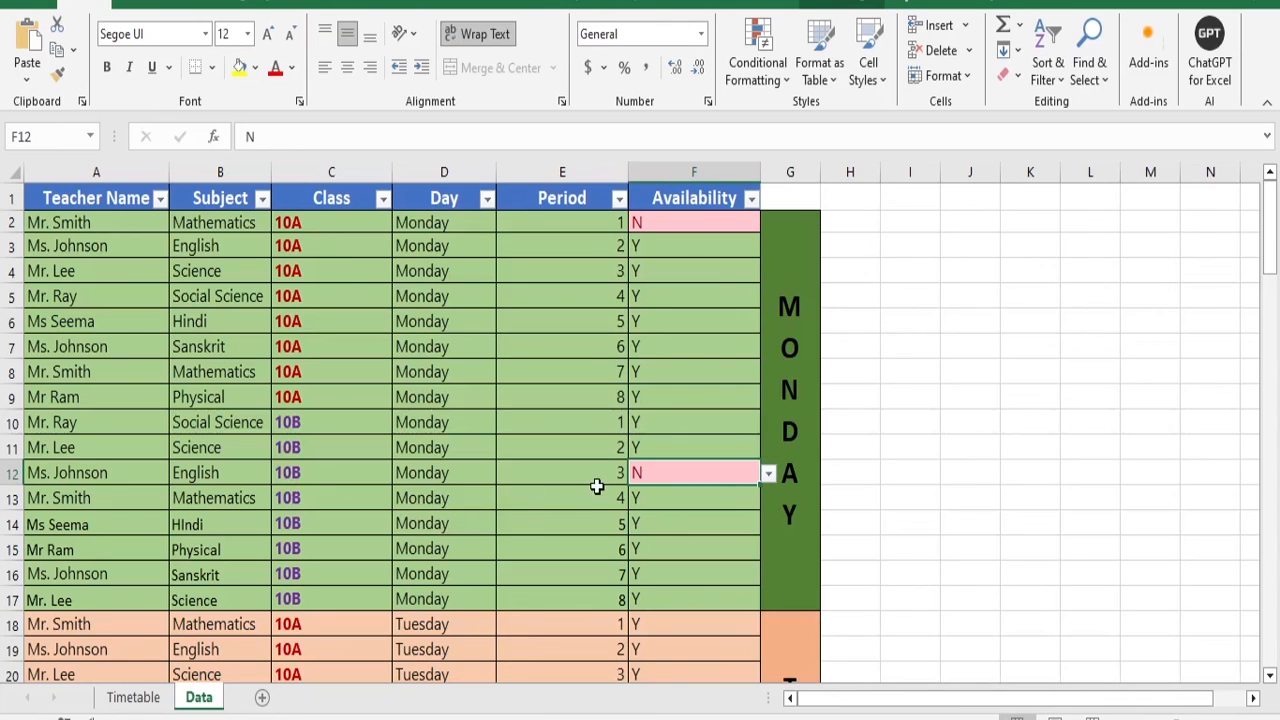
Start a second substitute entry in row 99 with the teacher's name and the subject Sanskrit
scroll(602, 483, "down", 20)
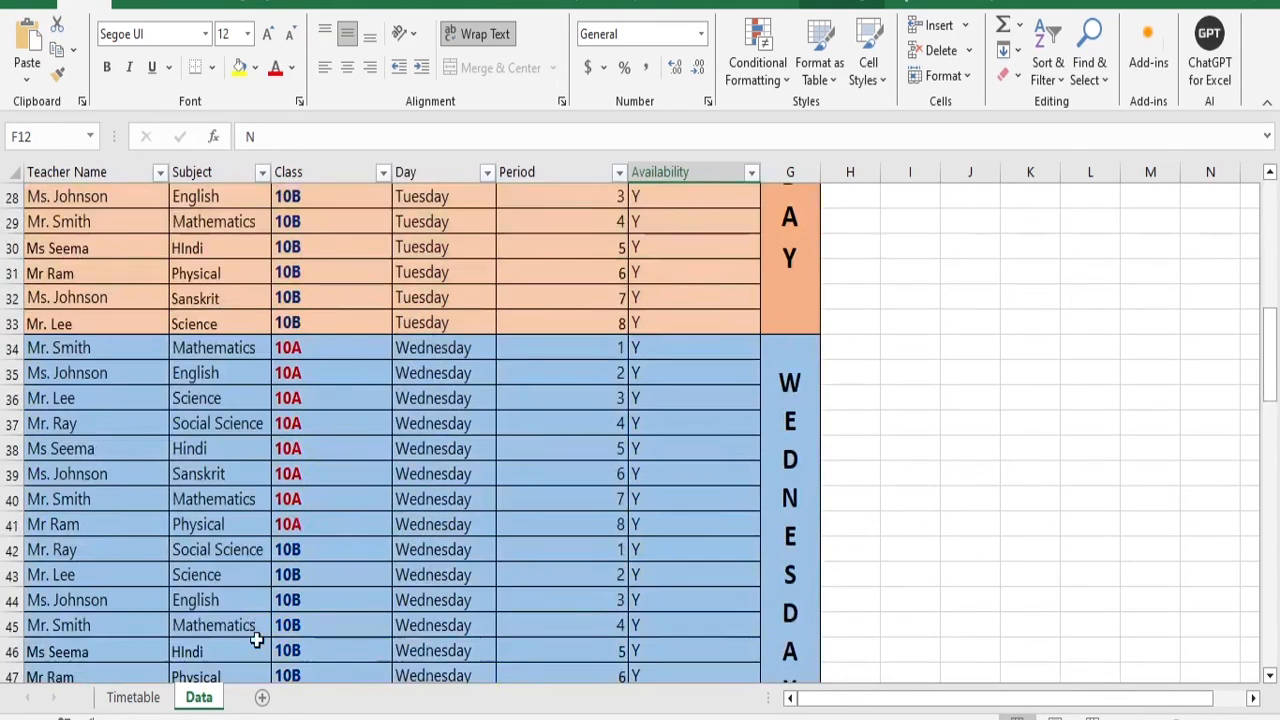
scroll(362, 636, "down", 3)
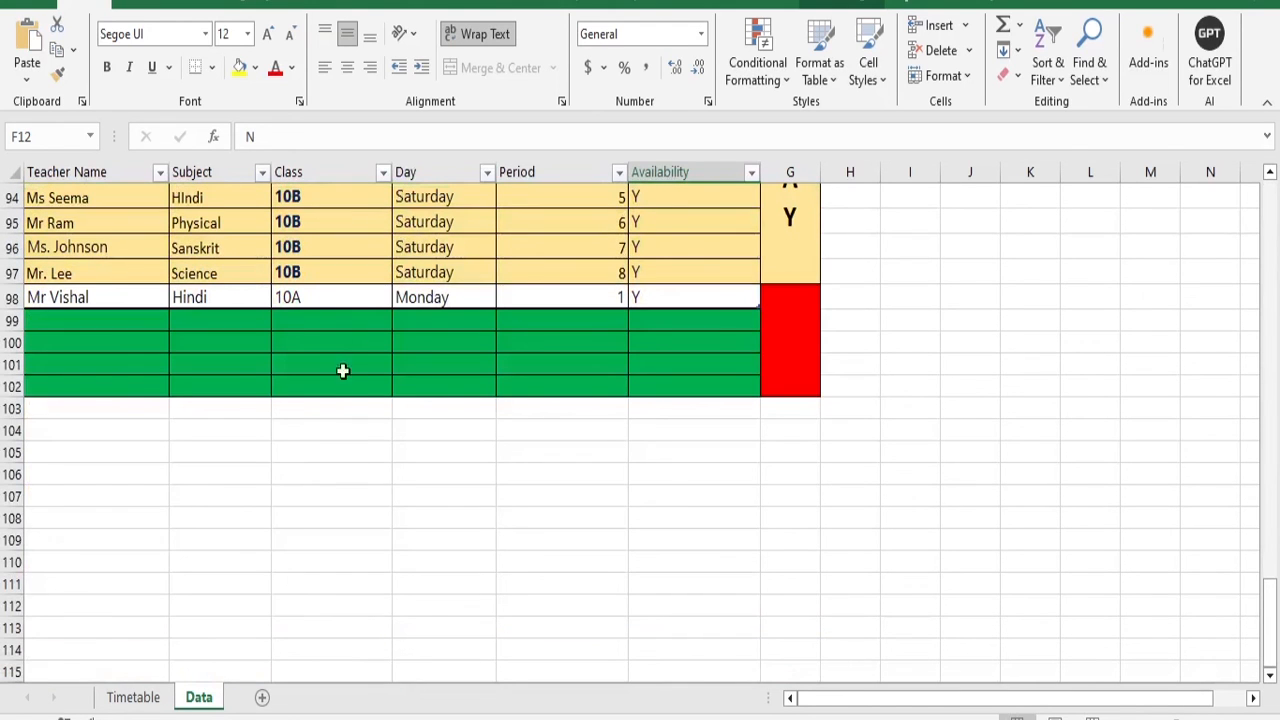
left_click(360, 320)
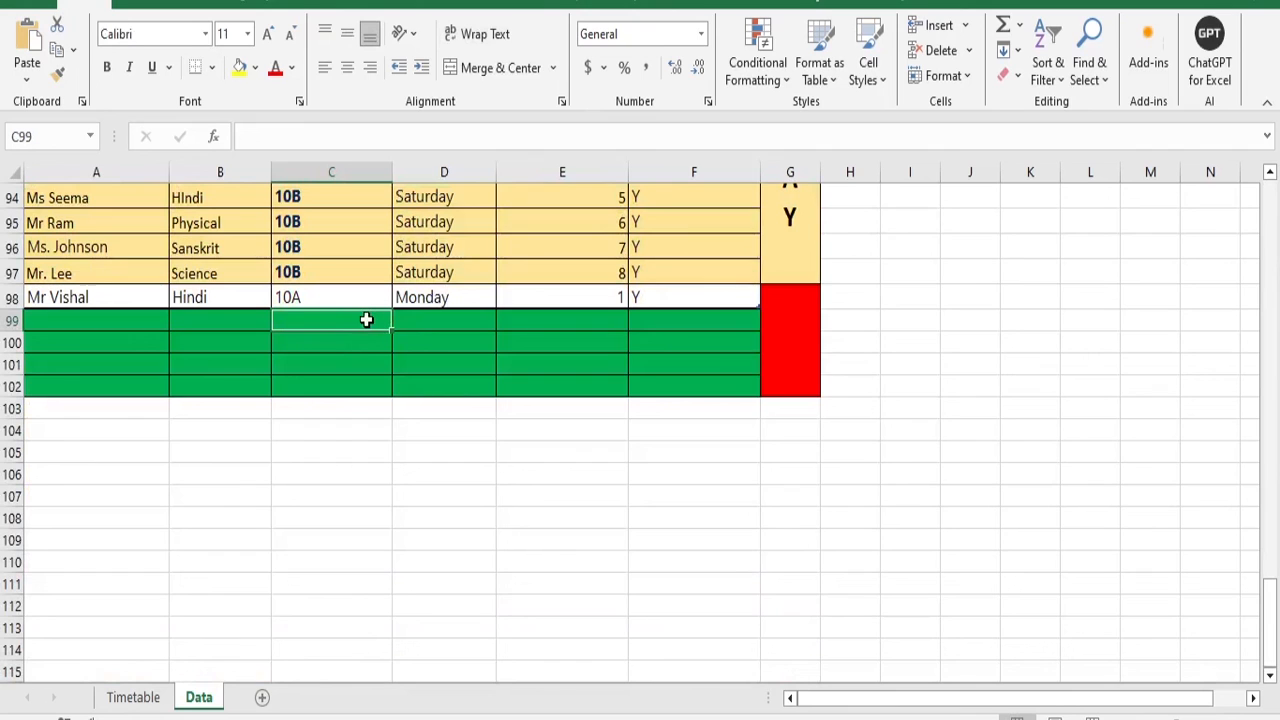
left_click(101, 297)
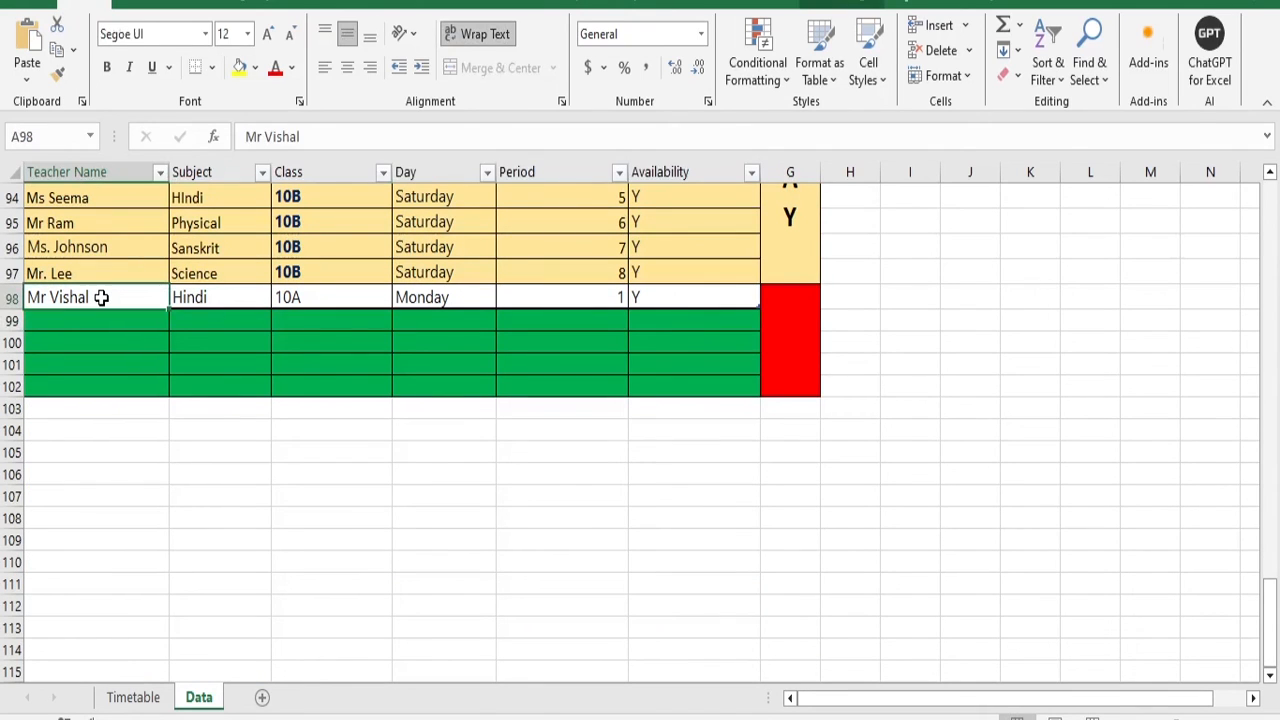
key("Down")
type("Mr")
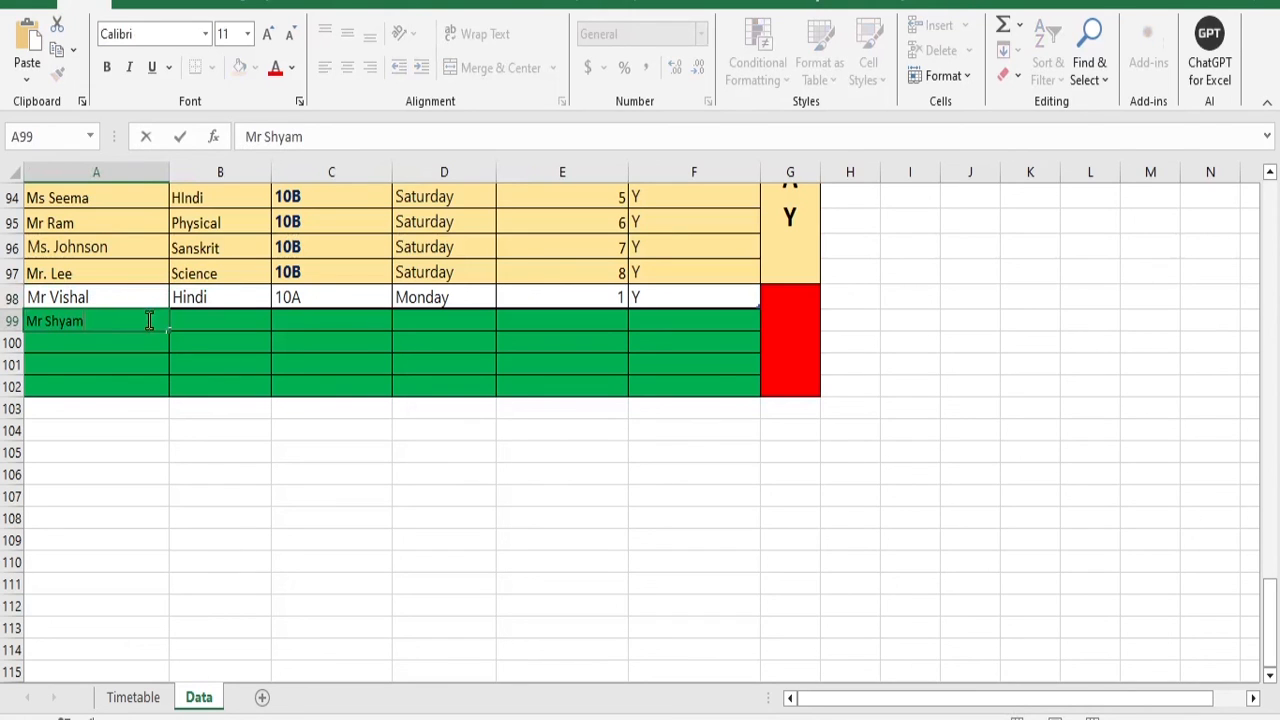
type(" Shyam")
left_click(205, 318)
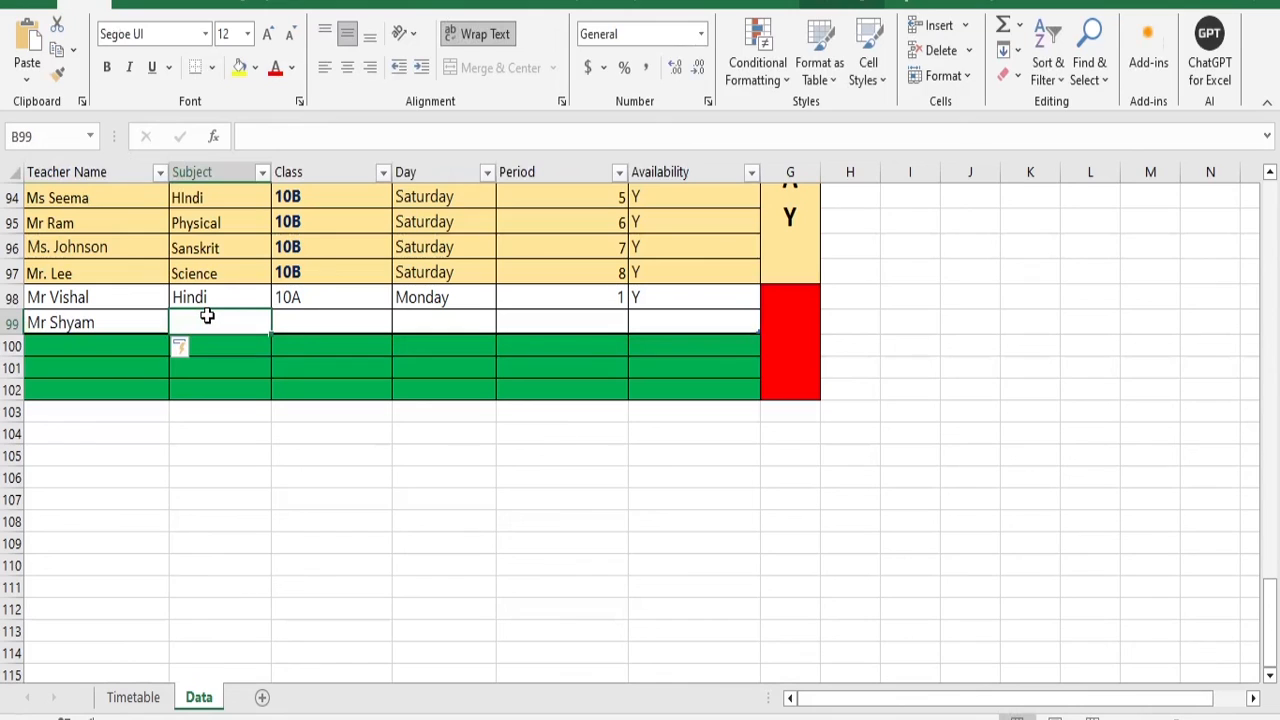
type("Sanskrit")
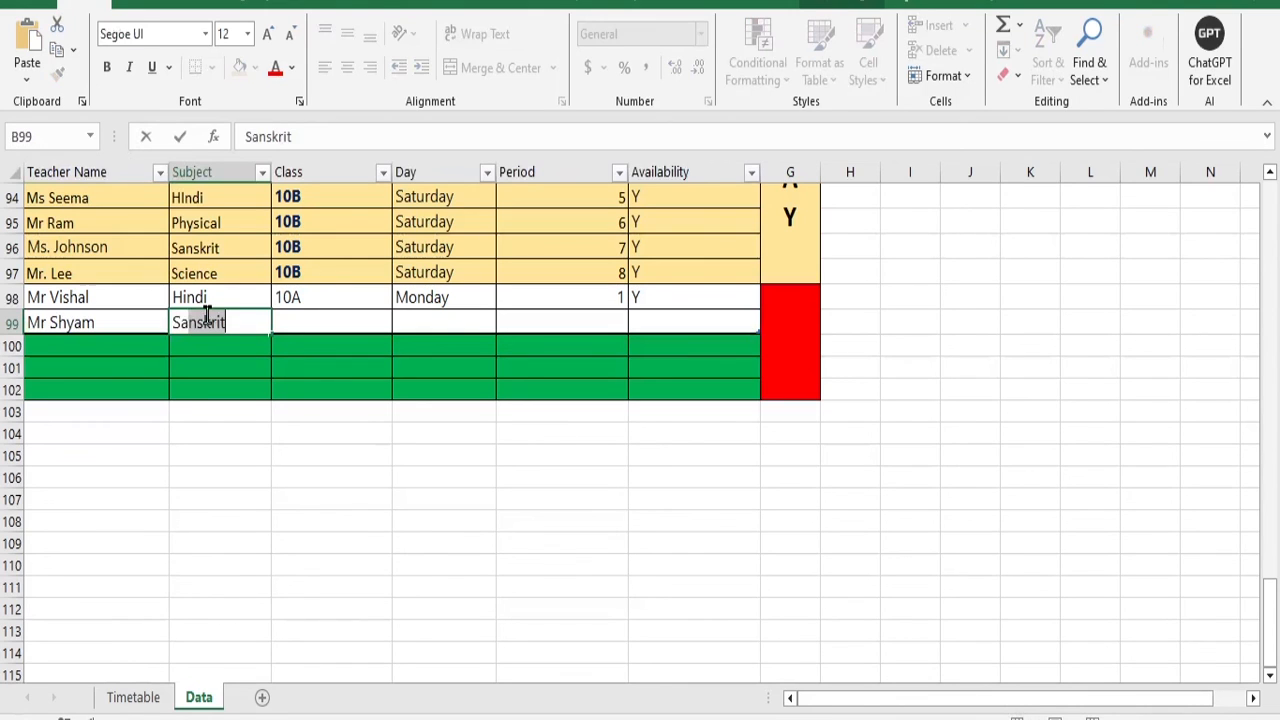
Set the class to 10B and the day to Monday for the substitute in row 99
left_click(340, 318)
left_click(400, 327)
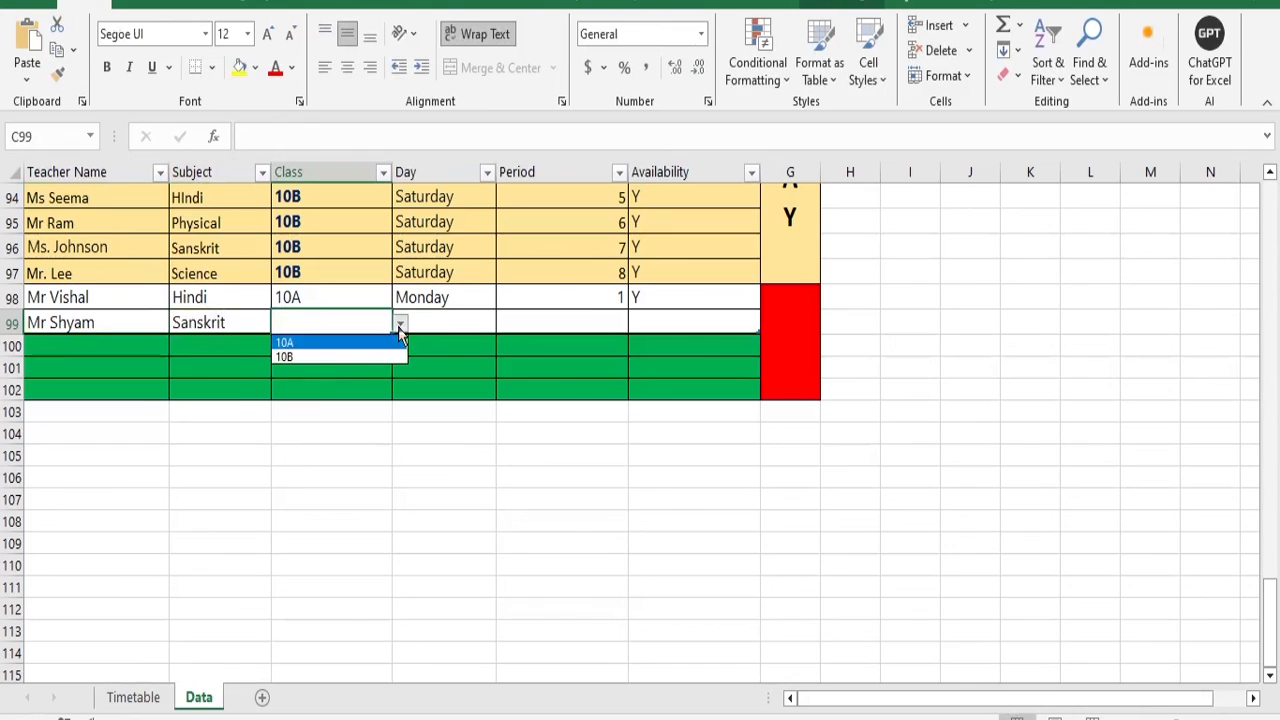
left_click(312, 357)
left_click(472, 322)
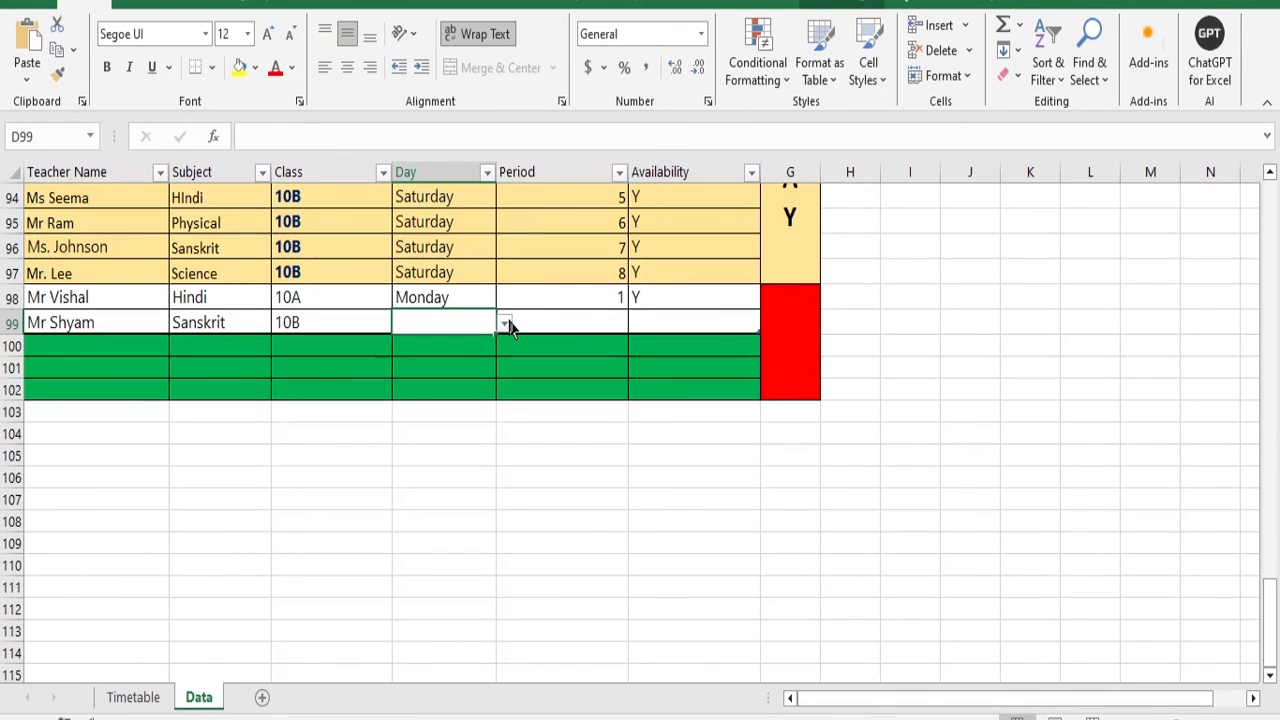
left_click(505, 323)
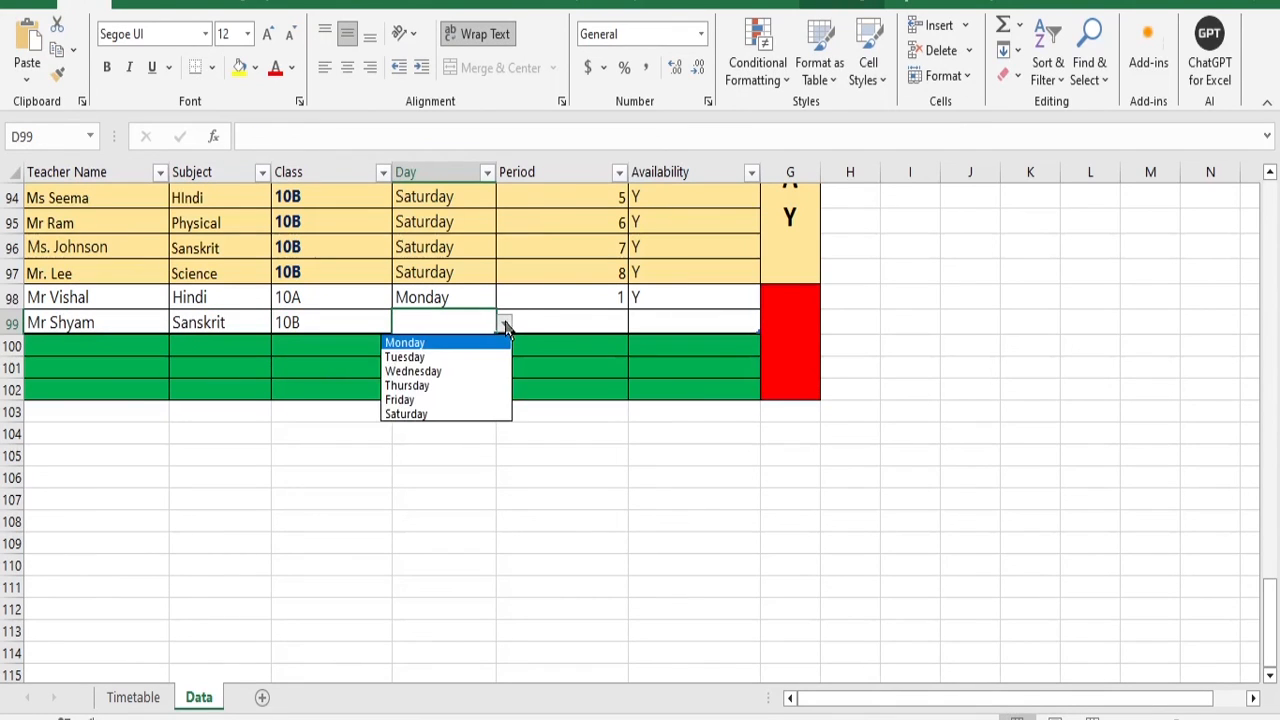
left_click(455, 345)
Check which class 10B Monday period is marked unavailable and enter period 3 for the substitute in E99
left_click(600, 323)
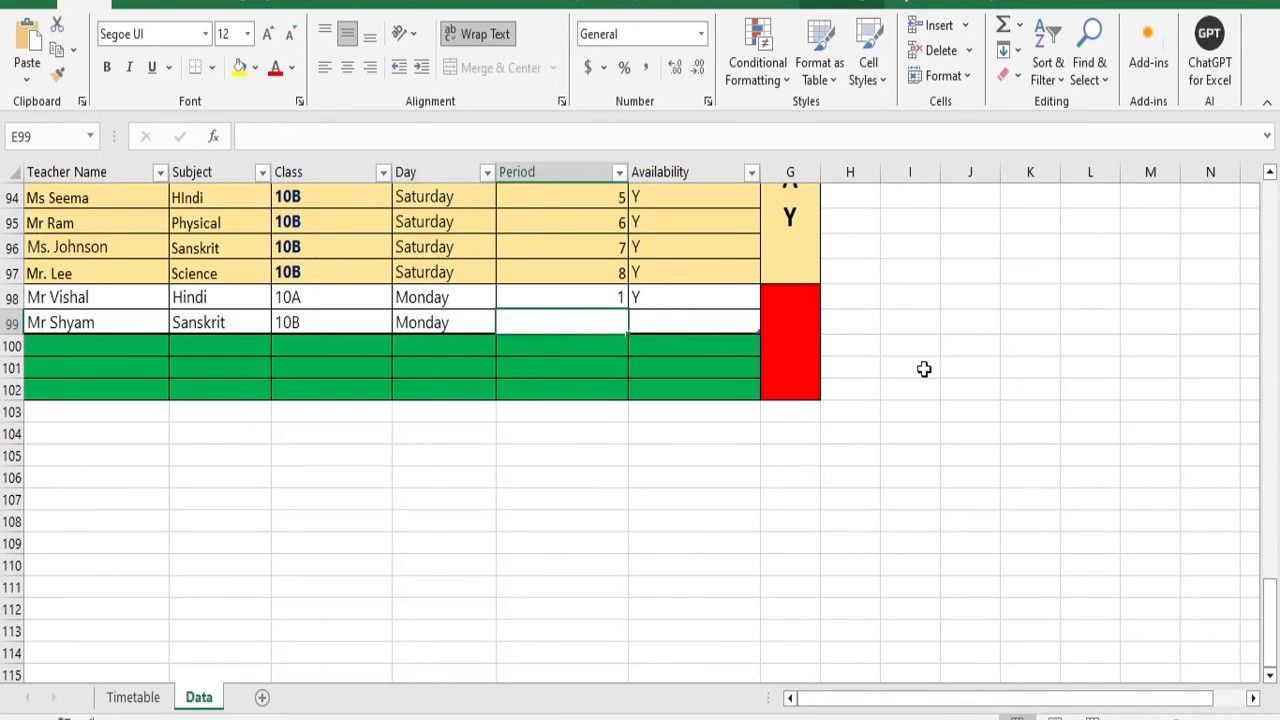
scroll(983, 428, "up", 20)
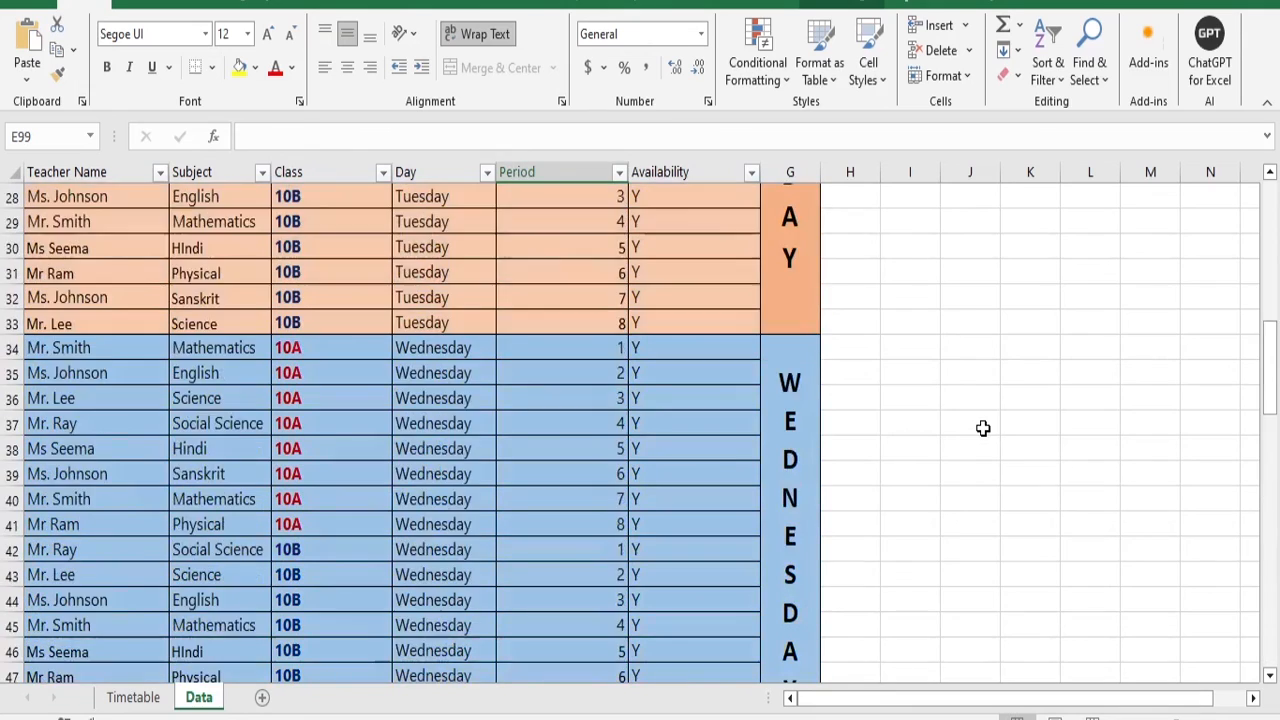
scroll(983, 428, "up", 9)
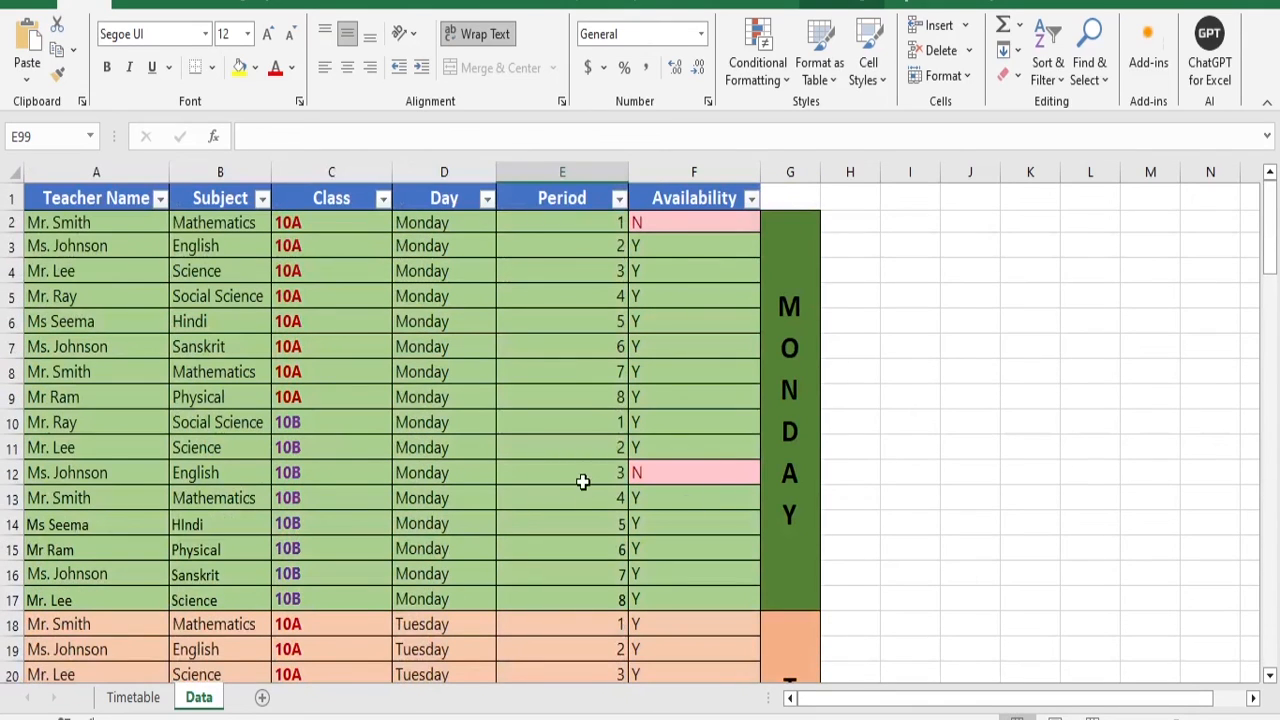
scroll(663, 615, "down", 20)
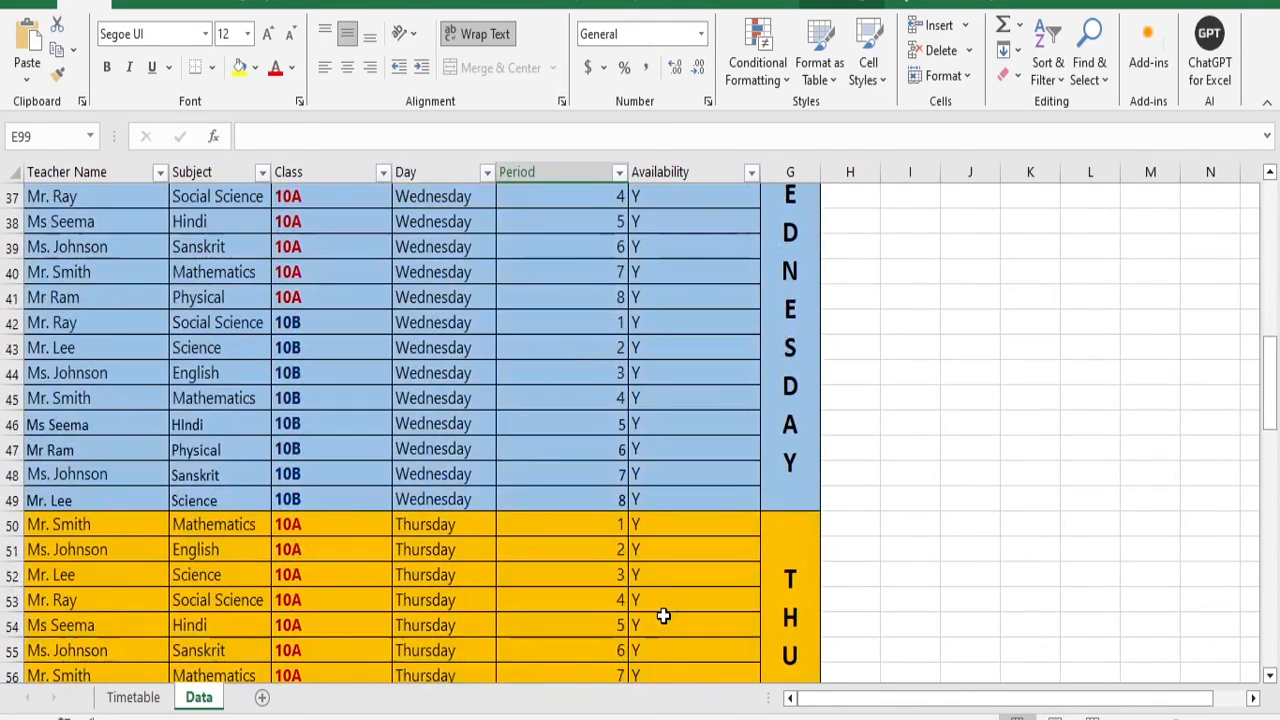
scroll(663, 620, "down", 4)
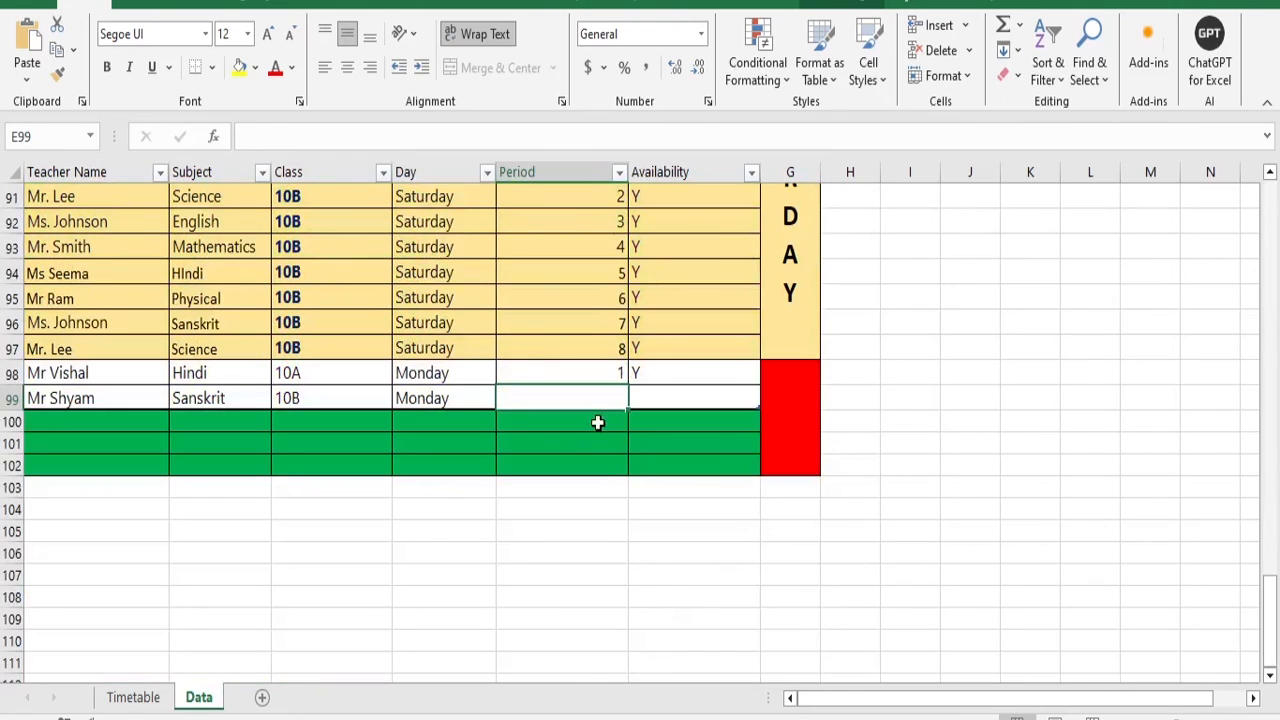
type("3")
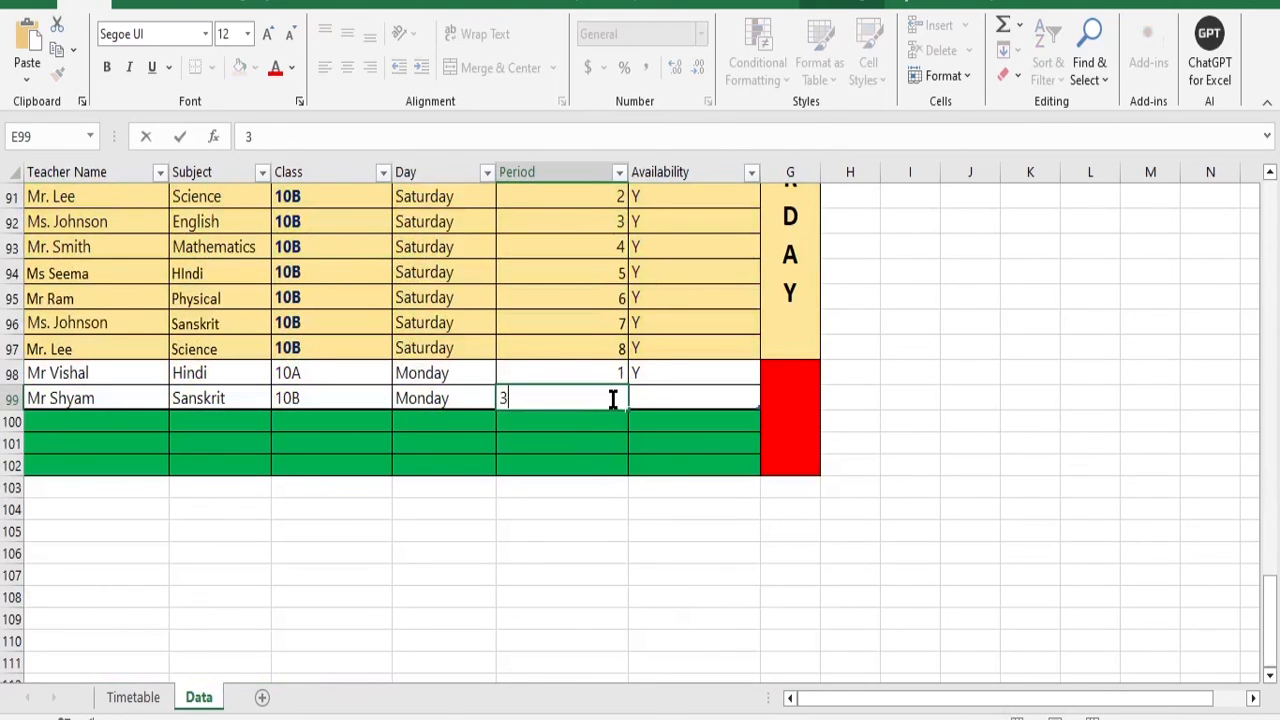
Set the availability of the row 99 substitute to Y in F99
left_click(649, 399)
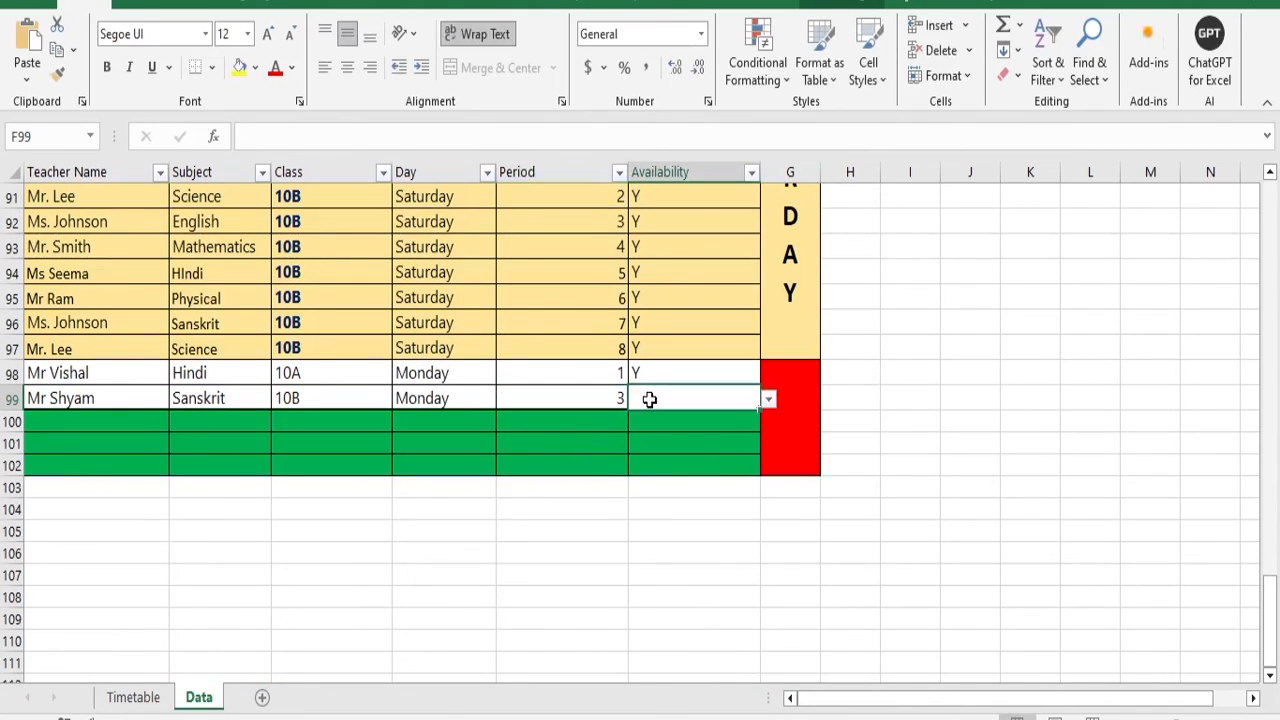
type("y")
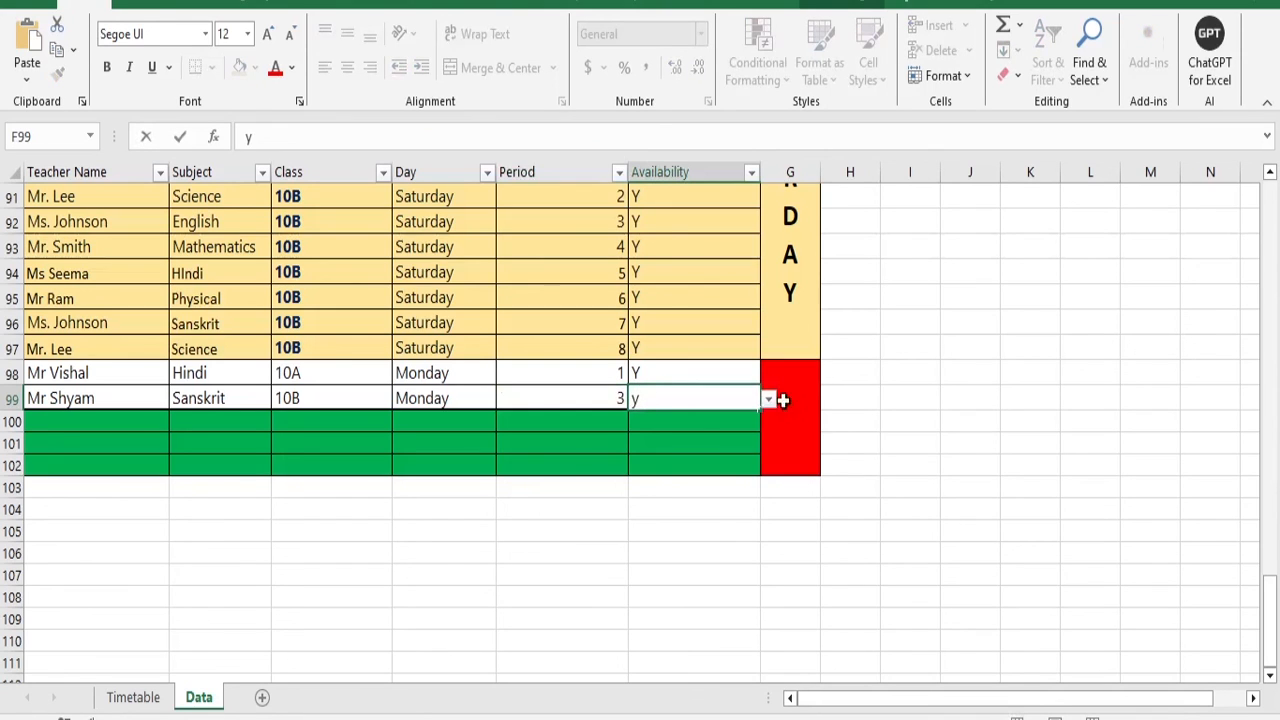
left_click(773, 401)
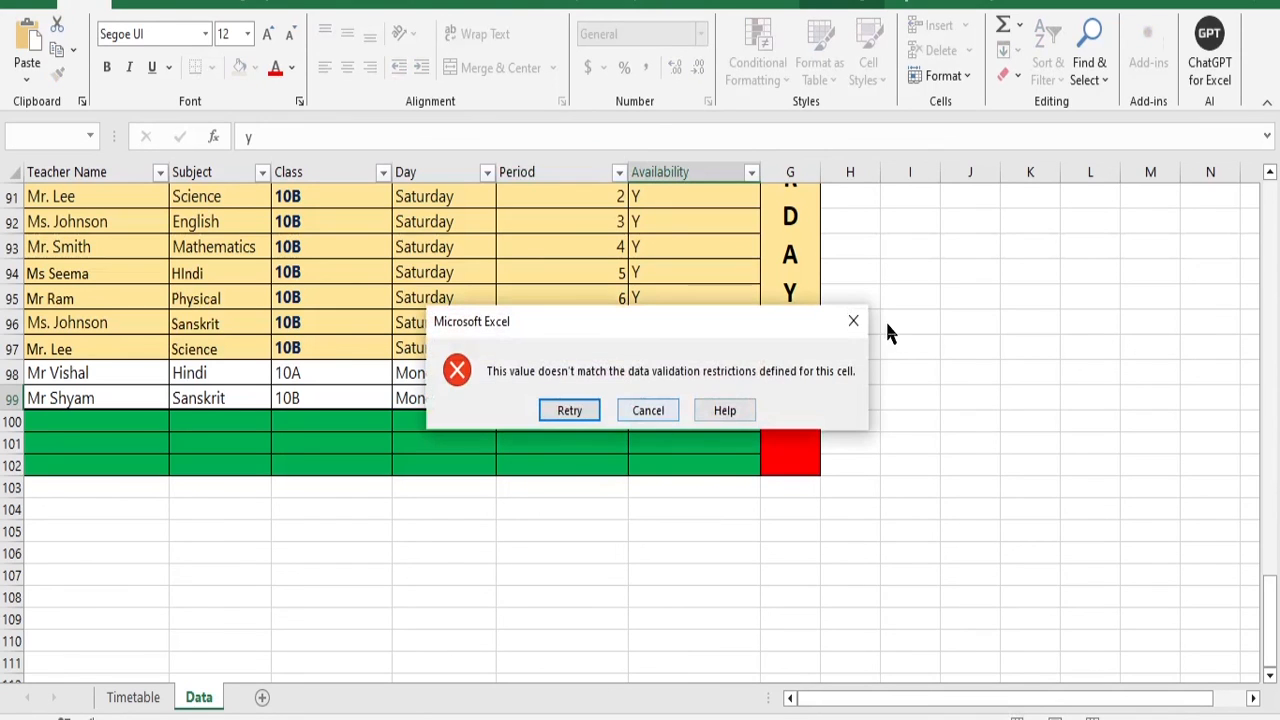
left_click(853, 322)
left_click(768, 399)
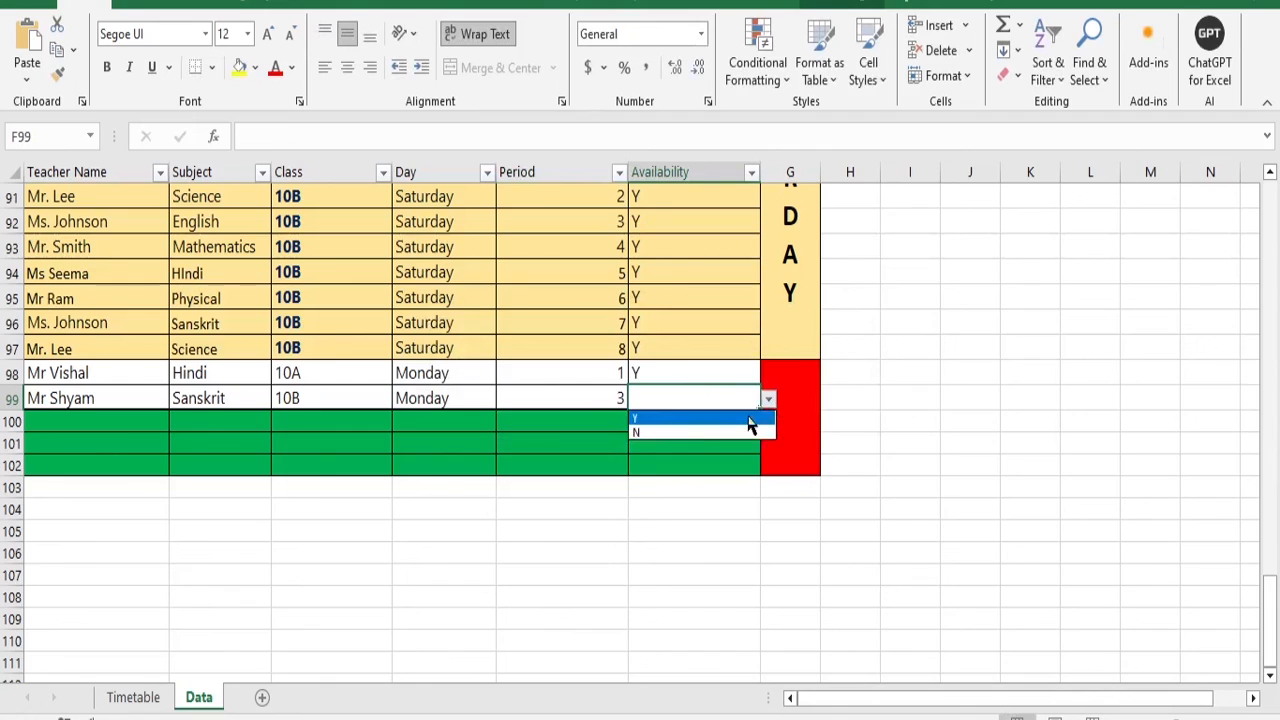
left_click(671, 418)
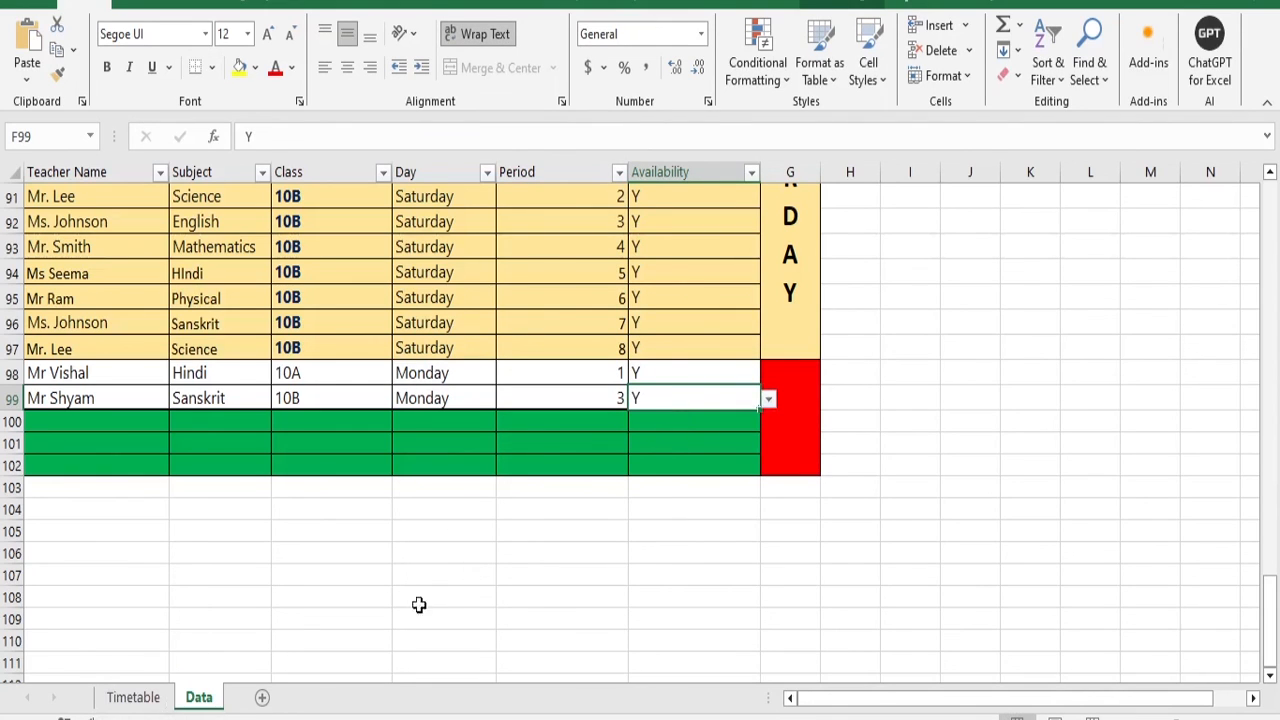
Update the Timetable sheet to apply the class 10B Monday period 3 substitution, dismiss the message and select the changed period's cell
left_click(139, 702)
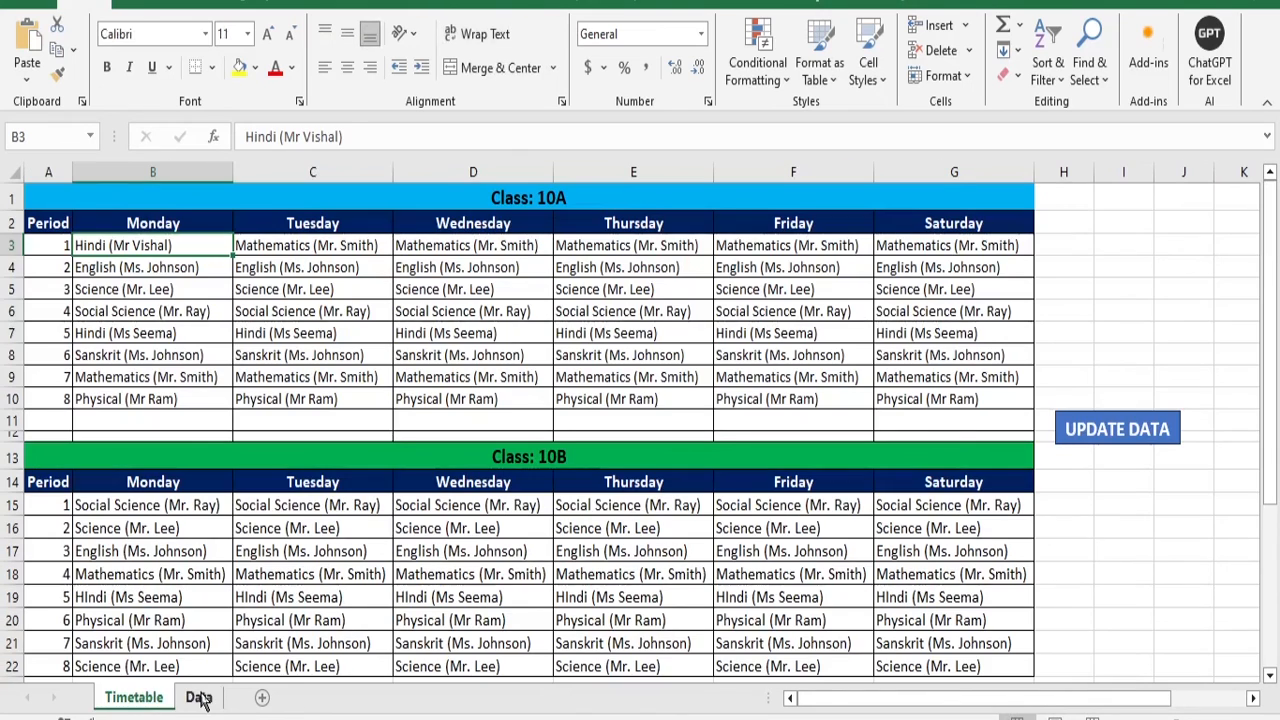
left_click(196, 697)
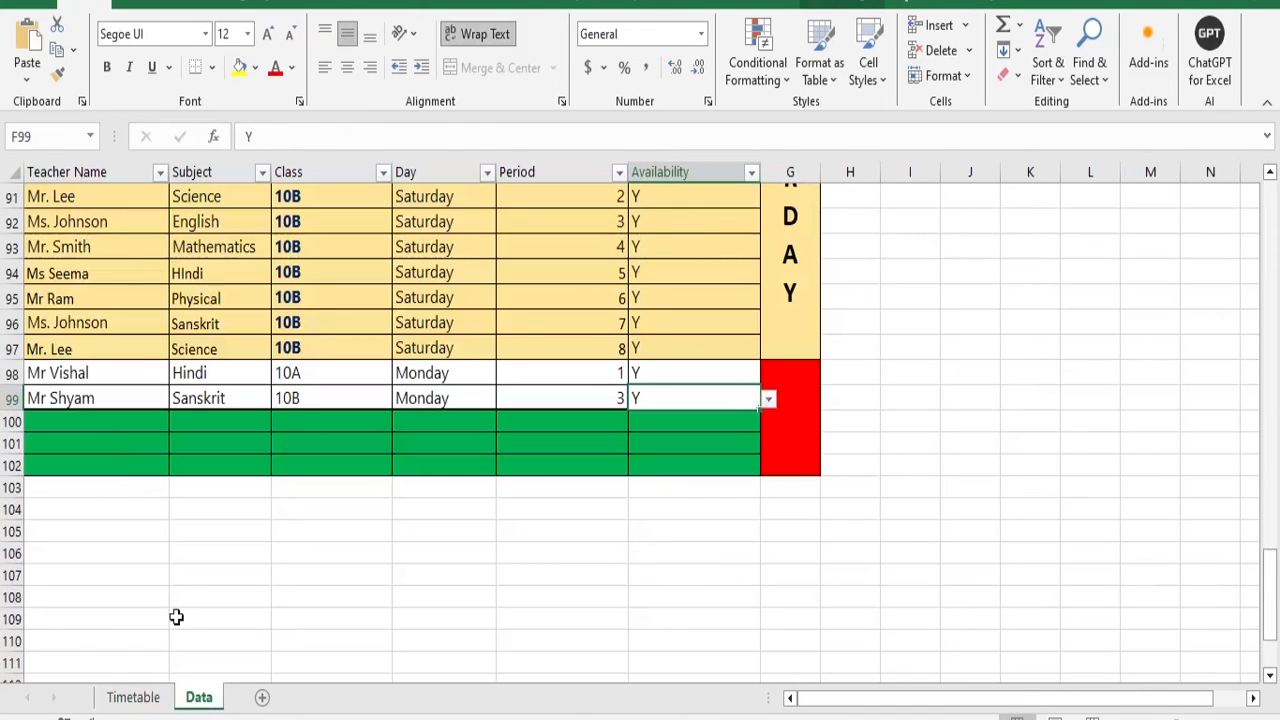
left_click(136, 700)
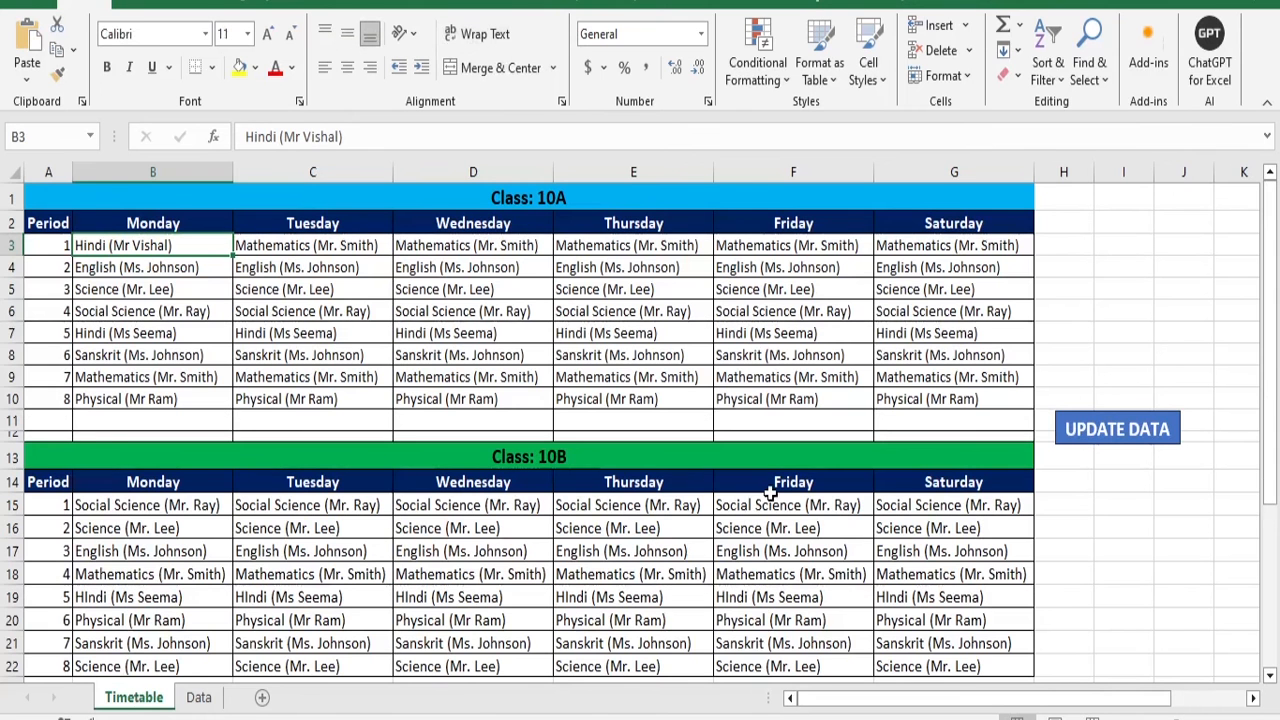
left_click(1139, 440)
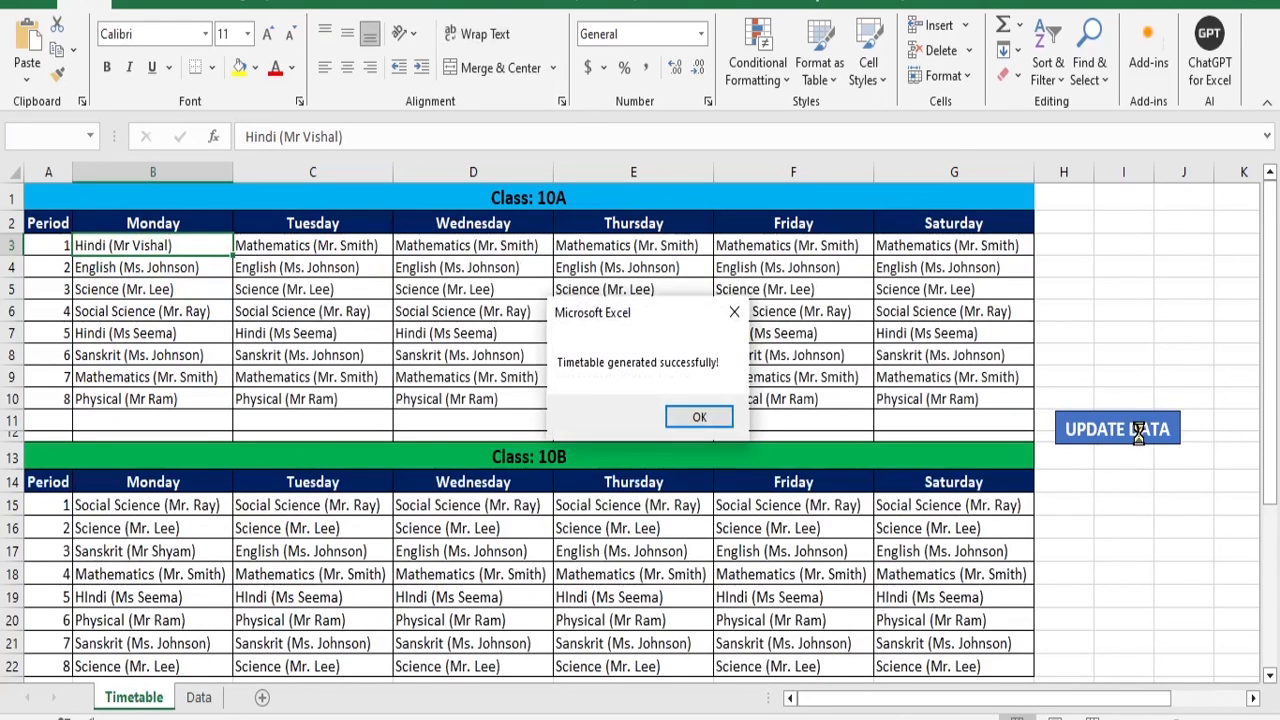
left_click(718, 419)
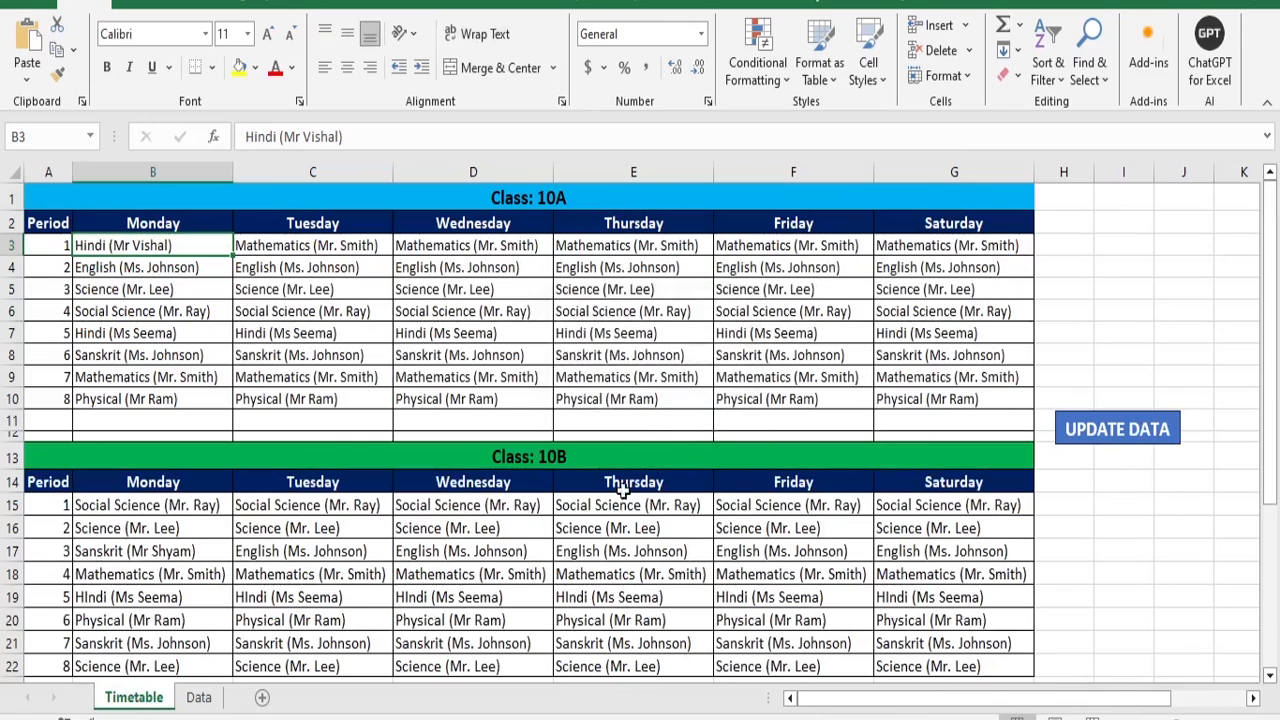
left_click(112, 553)
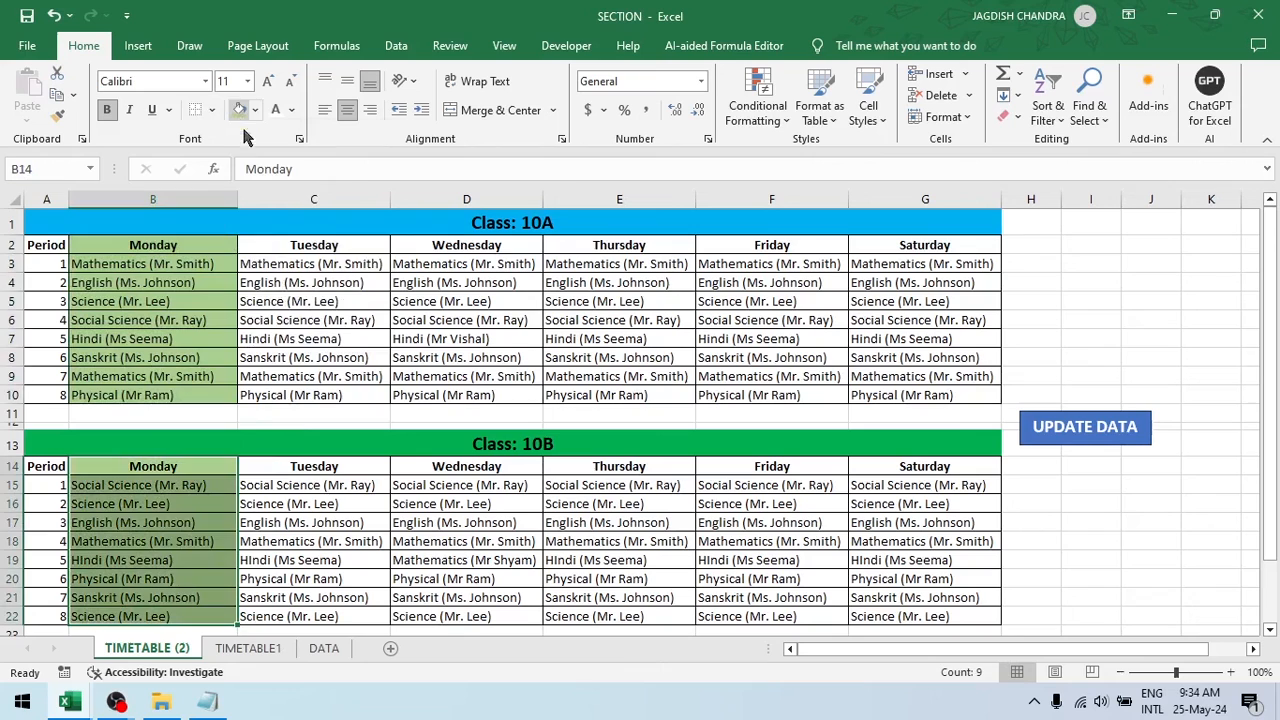
On the TIMETABLE (2) sheet, fill the Tuesday columns of classes 10A and 10B, C2:C10 and C14:C22, with light orange
left_click_drag(313, 245, 316, 395)
left_click(255, 110)
left_click(318, 192)
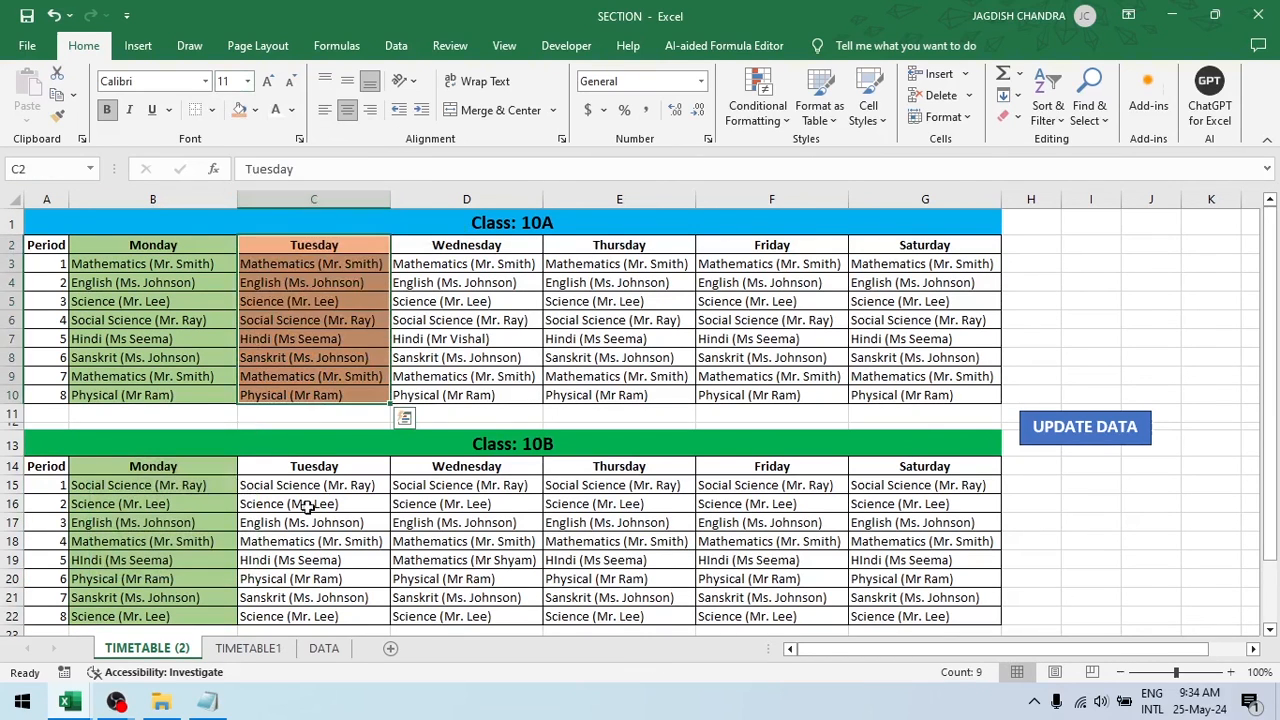
left_click_drag(310, 466, 310, 610)
left_click(240, 110)
Fill the Wednesday columns of both class timetables, D2:D10 and D14:D22, with light blue
left_click_drag(466, 245, 466, 395)
left_click(255, 110)
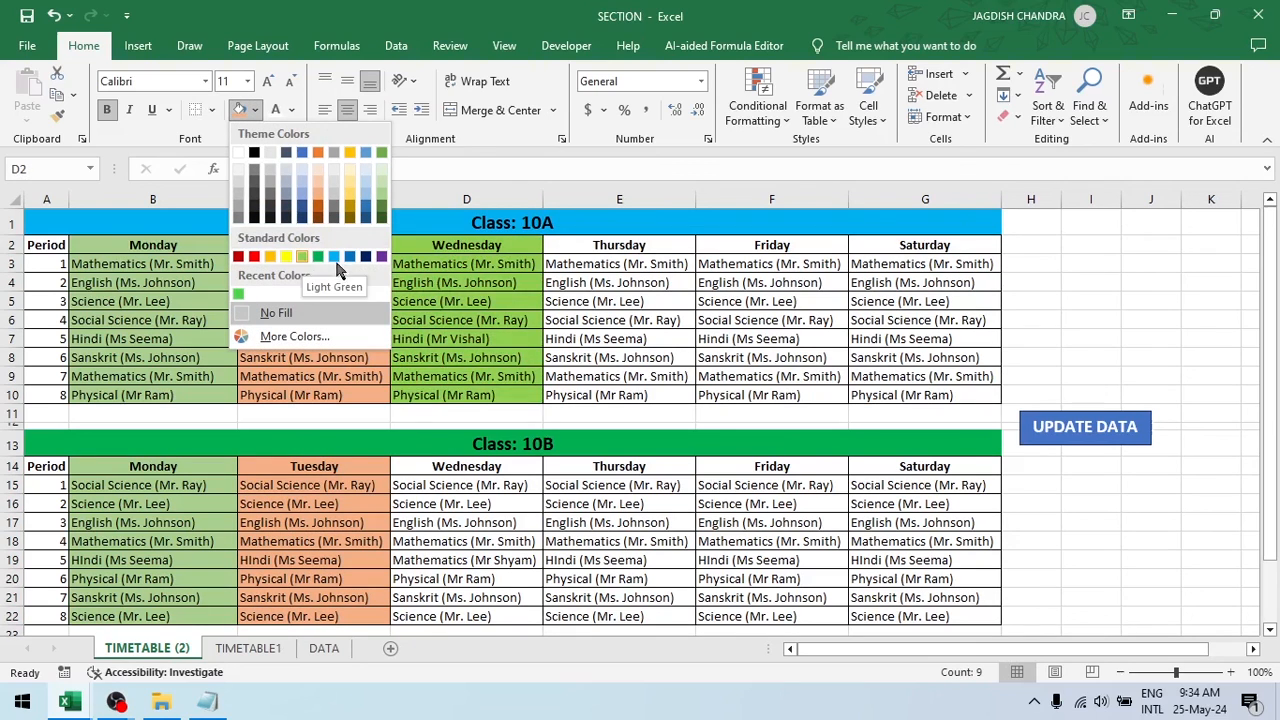
left_click(366, 203)
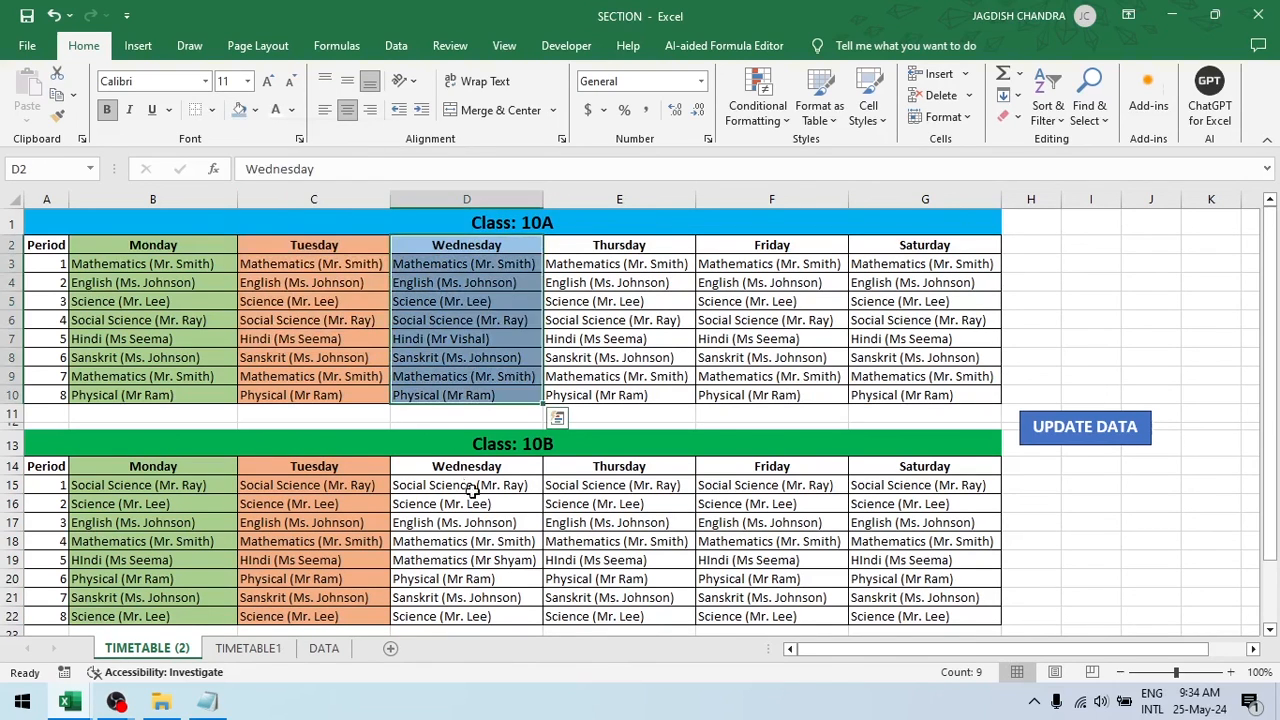
left_click_drag(466, 470, 466, 616)
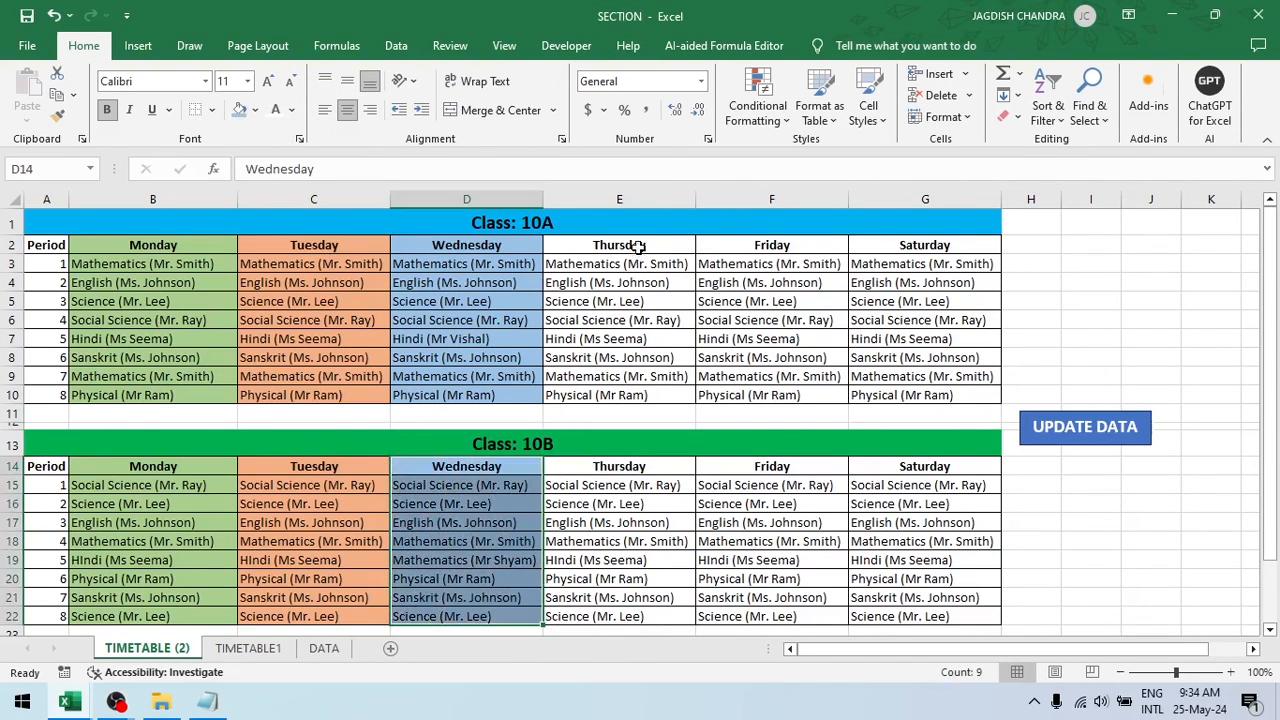
Fill the Thursday columns of both class timetables, E2:E10 and E14:E22, with gold
left_click_drag(637, 245, 619, 395)
left_click(263, 110)
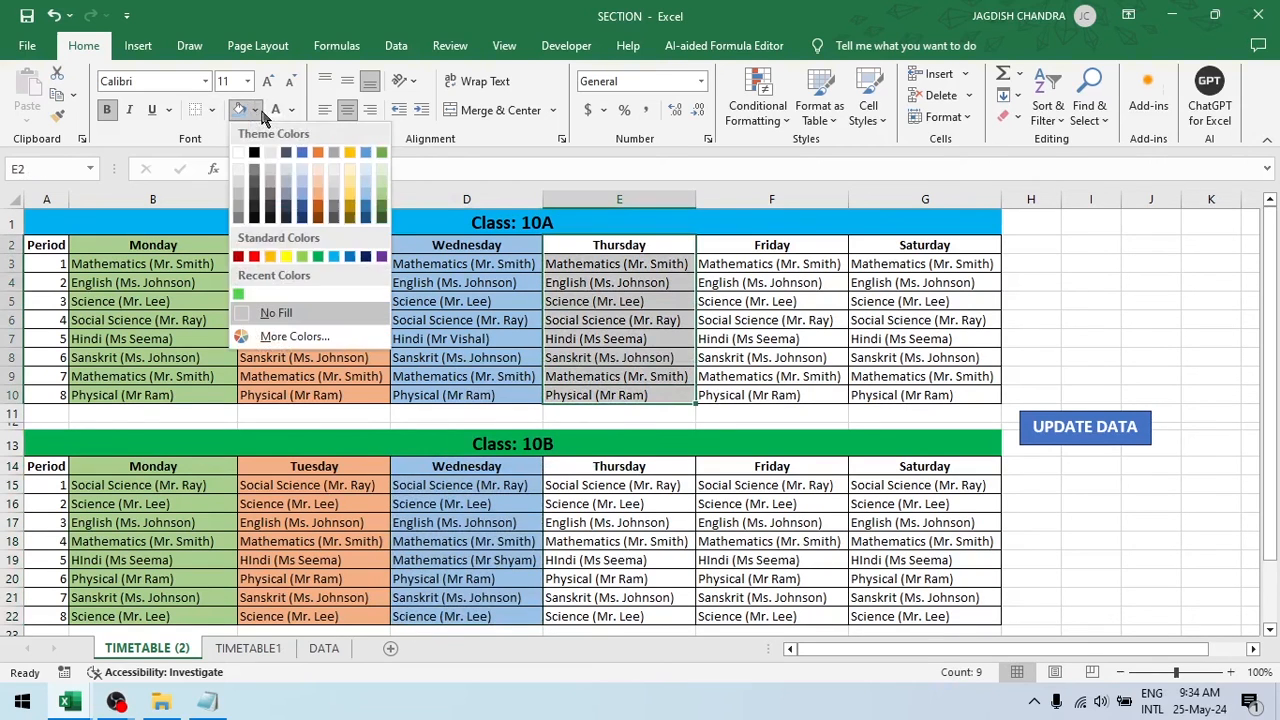
left_click(270, 231)
left_click_drag(619, 466, 612, 616)
left_click(240, 110)
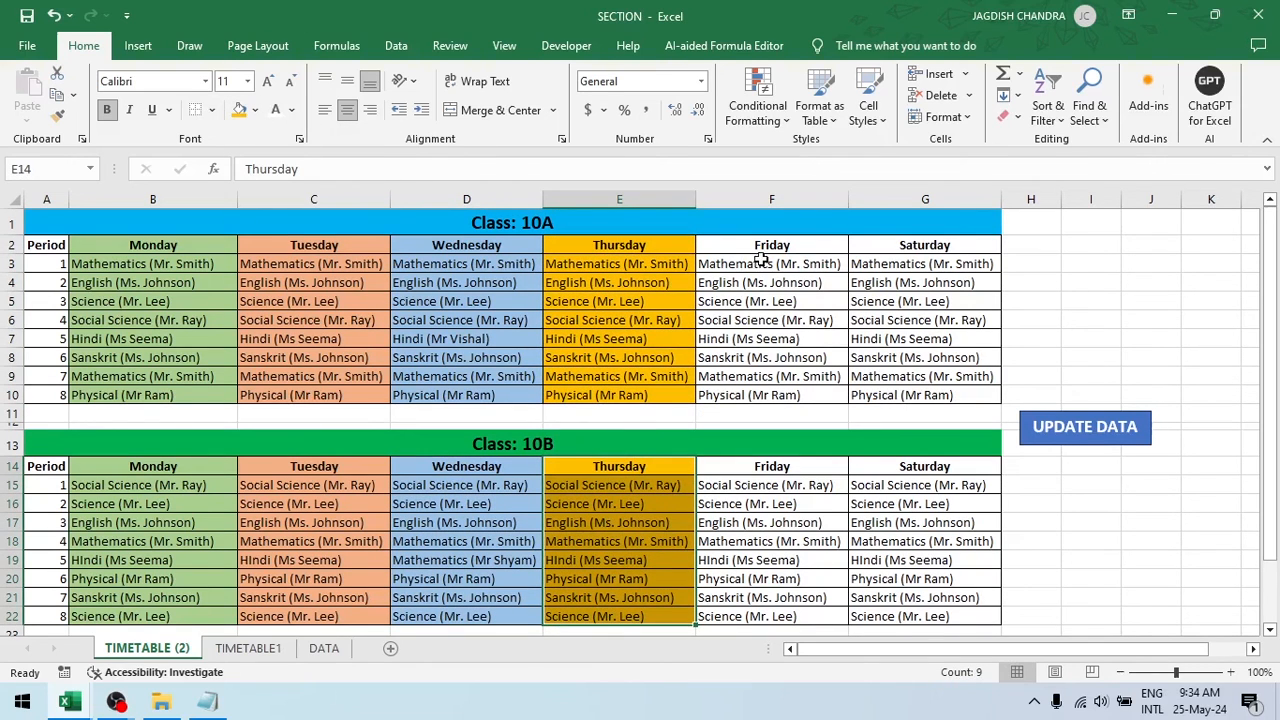
Fill the Friday columns of both class timetables, F2:F10 and F14:F22, with bright green
left_click_drag(815, 245, 803, 394)
left_click(256, 110)
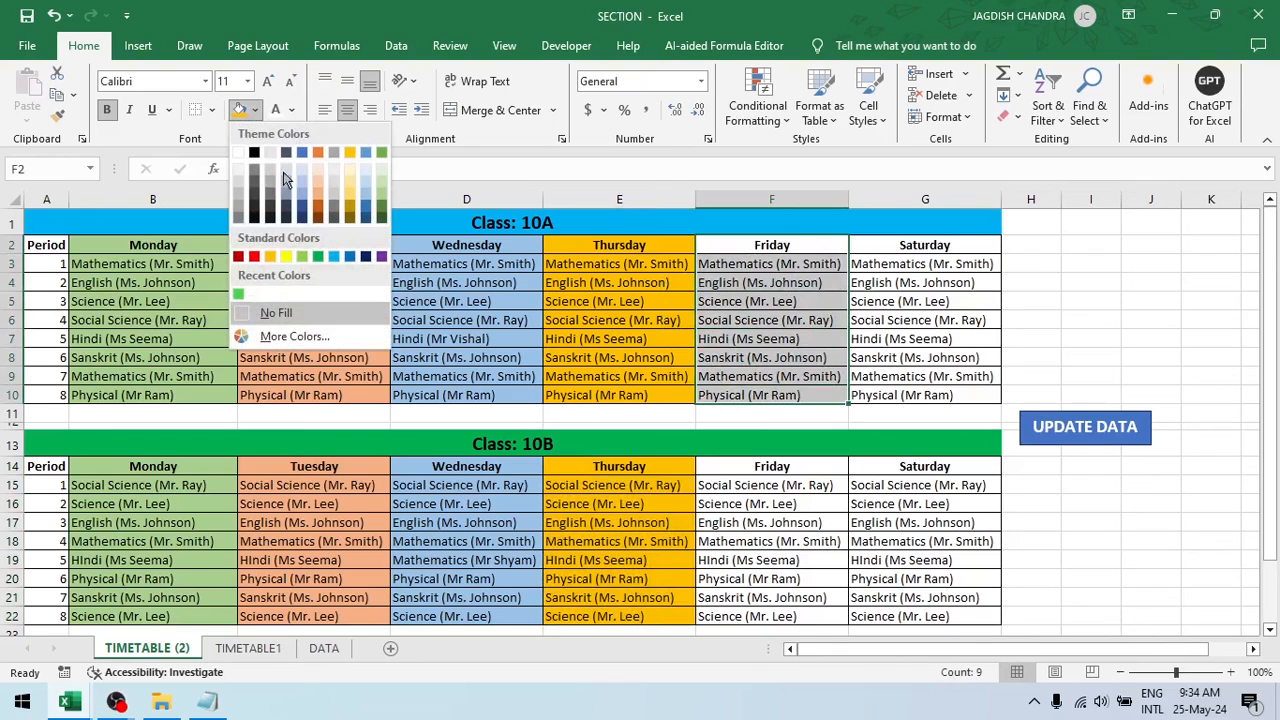
left_click(303, 259)
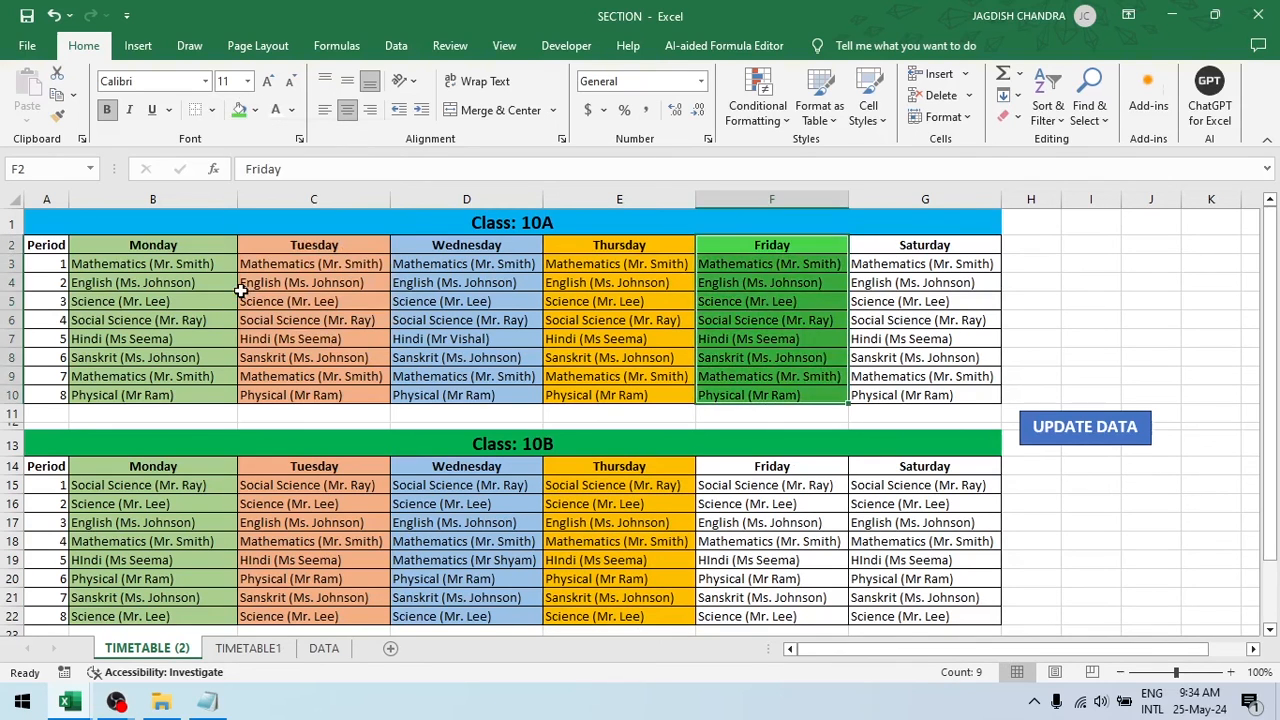
left_click_drag(771, 466, 774, 614)
left_click(240, 110)
Fill the Saturday columns of both class timetables, G2:G10 and G14:G22, with light gold
left_click_drag(925, 245, 925, 395)
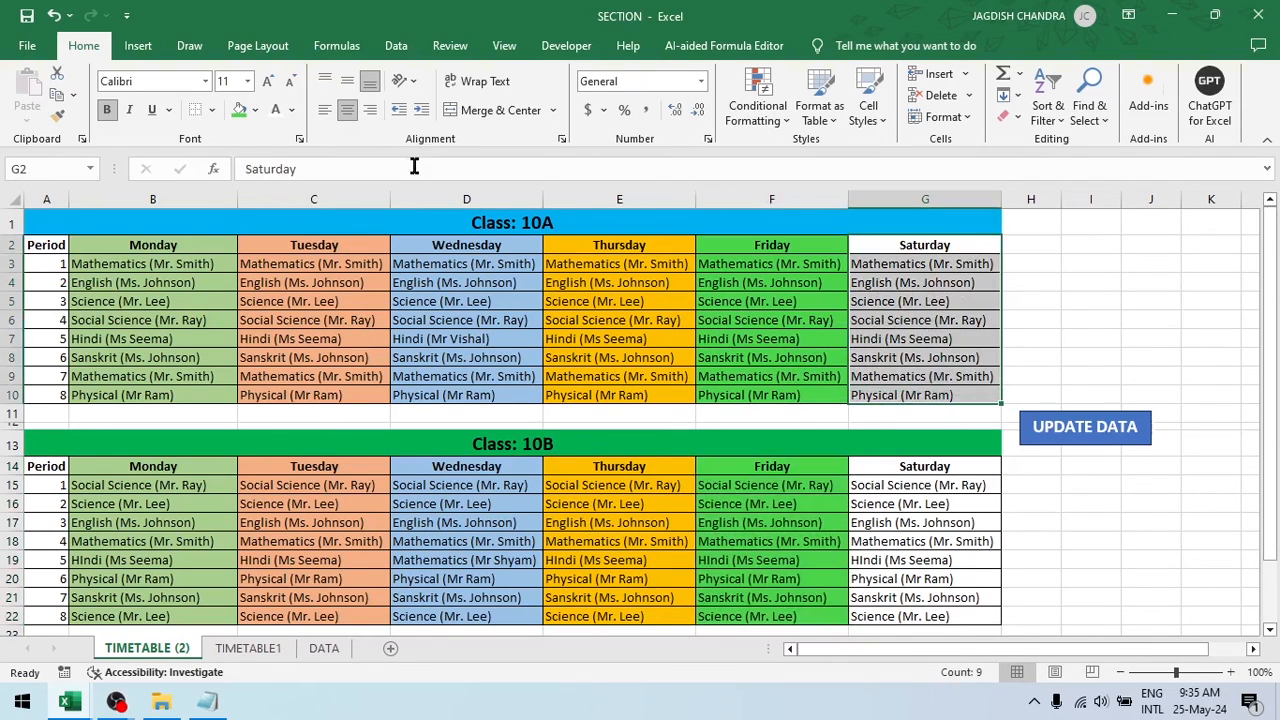
left_click(256, 110)
left_click(350, 167)
left_click_drag(925, 466, 910, 616)
left_click(240, 110)
scroll(1103, 517, "down", 3)
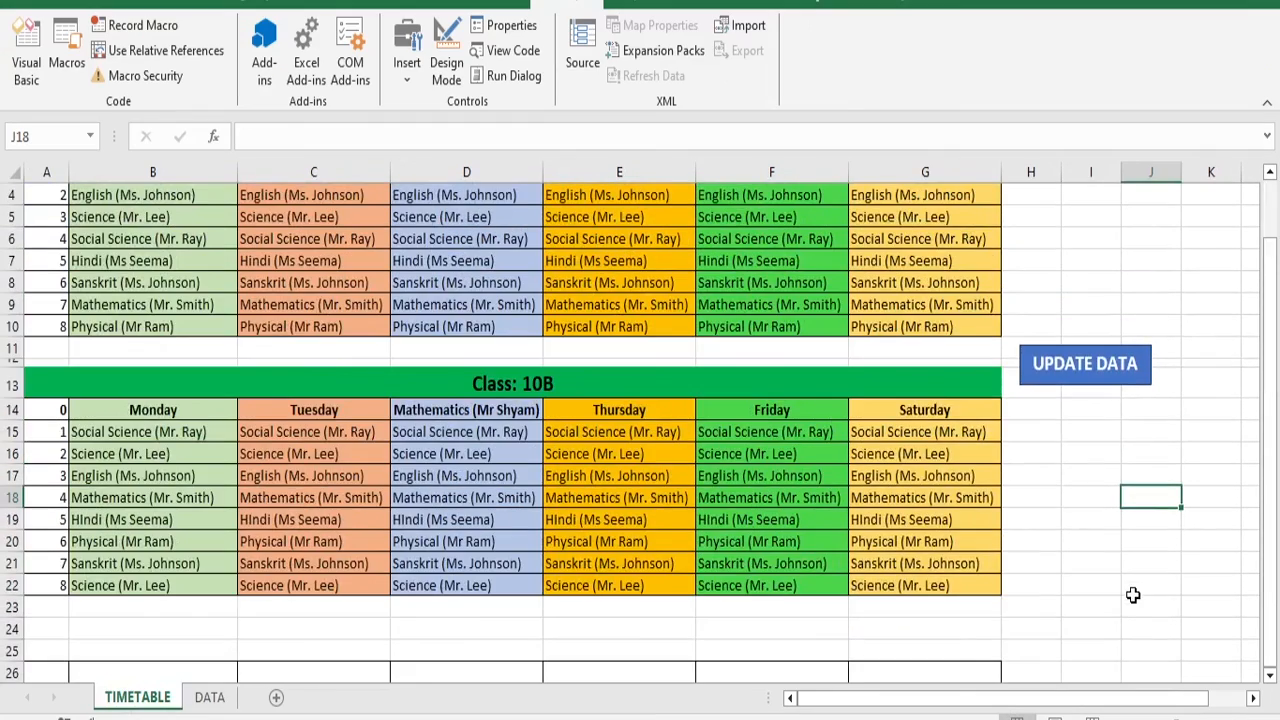